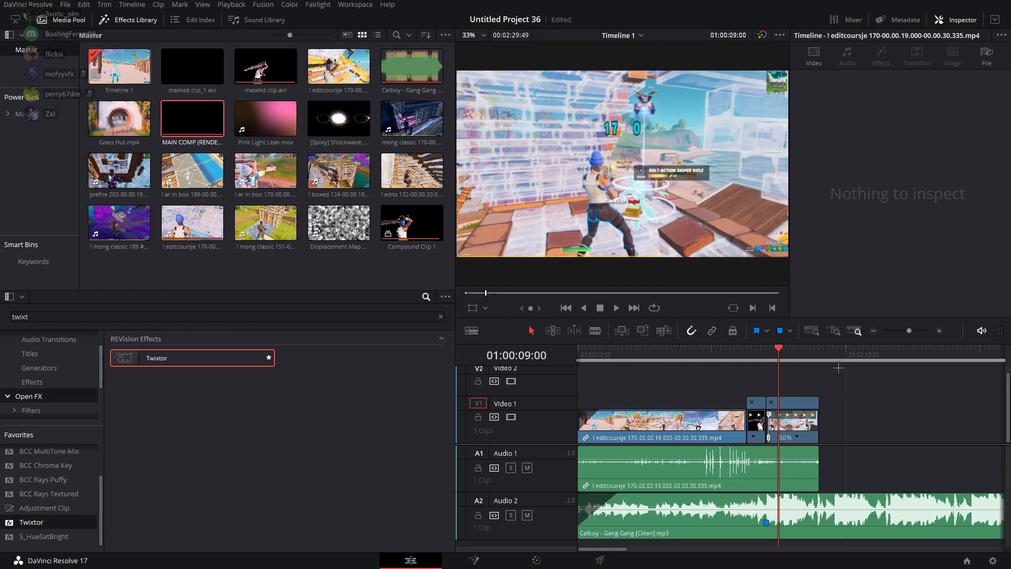
Examine the speed-changed clips around the marker, and play the existing edit from the start of the timeline
{"action": "left_click_drag", "start_coordinate": [580, 352], "coordinate": [747, 352]}
{"action": "left_click_drag", "start_coordinate": [909, 331], "coordinate": [913, 331]}
{"action": "left_click_drag", "start_coordinate": [840, 352], "coordinate": [837, 352]}
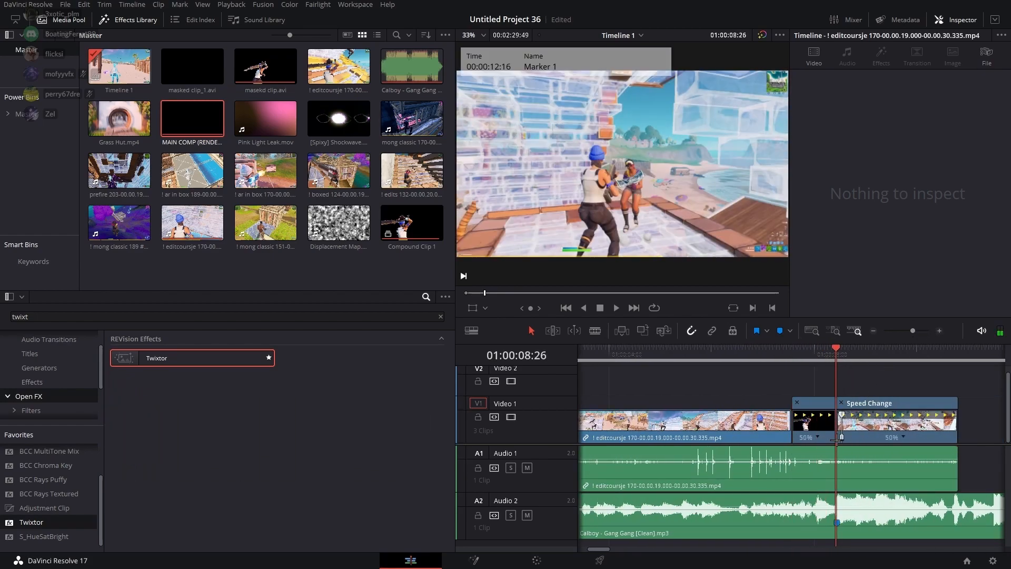
{"action": "scroll", "coordinate": [847, 443], "scroll_direction": "up", "scroll_amount": 3}
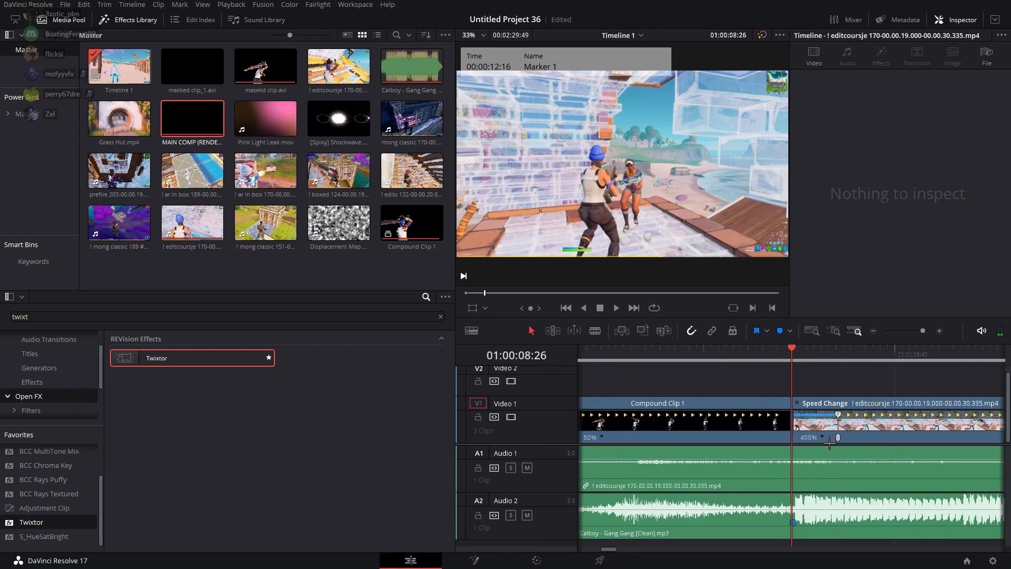
{"action": "scroll", "coordinate": [927, 341], "scroll_direction": "down", "scroll_amount": 5}
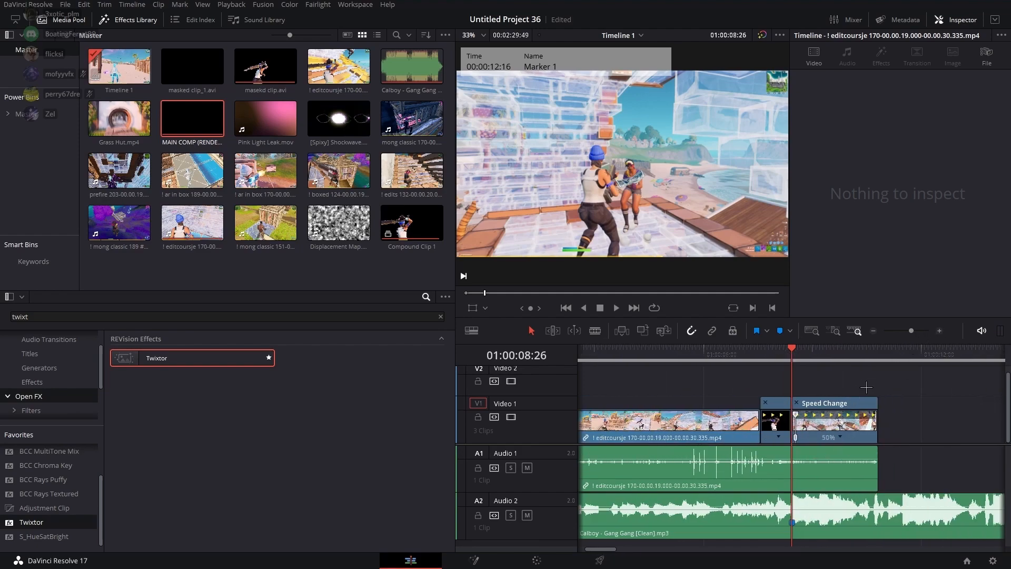
{"action": "left_click_drag", "start_coordinate": [602, 549], "coordinate": [573, 549]}
{"action": "left_click_drag", "start_coordinate": [579, 358], "coordinate": [548, 377]}
{"action": "key", "text": "space"}
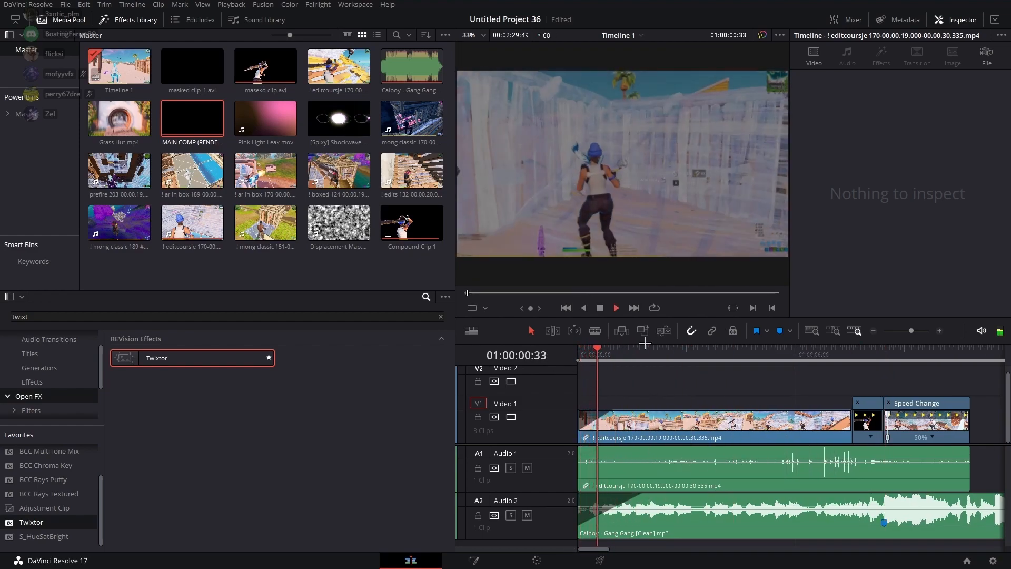
{"action": "key", "text": "space"}
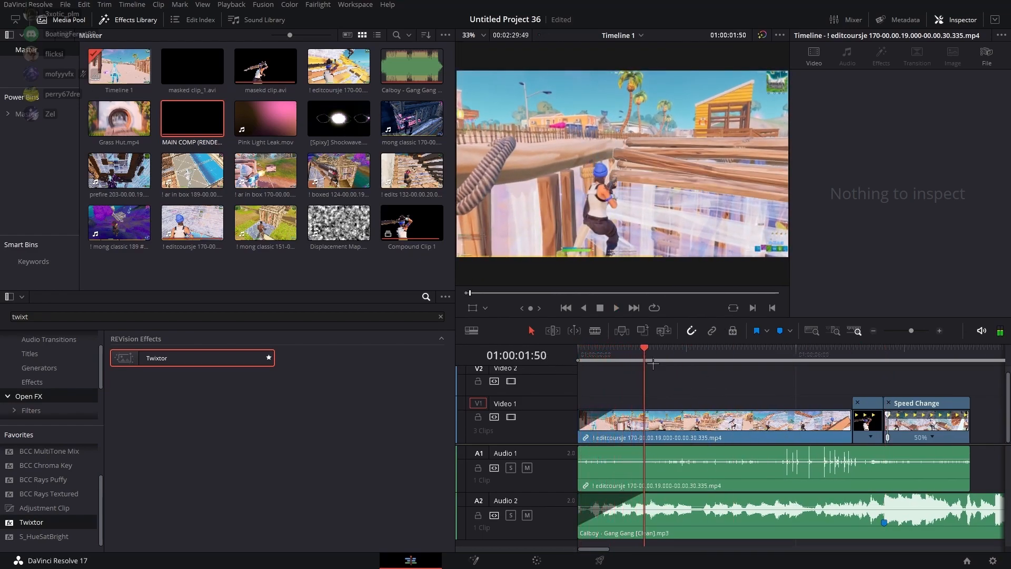
Bring Mofyy Tutorial intro.avi from the Desktop folder in File Explorer onto Video 2 at the start of the timeline
{"action": "key", "text": "super"}
{"action": "left_click", "coordinate": [397, 561]}
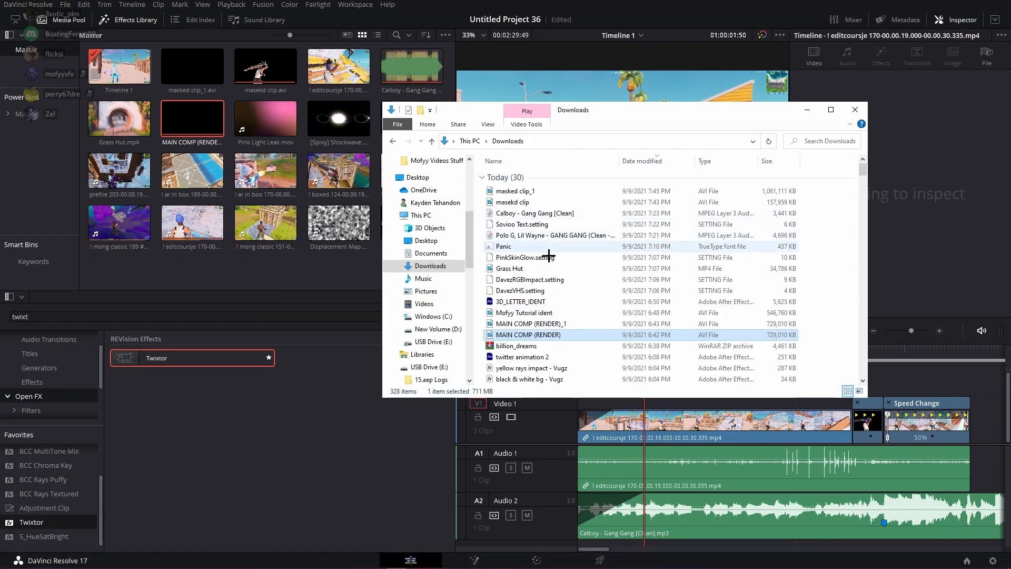
{"action": "left_click", "coordinate": [426, 240]}
{"action": "scroll", "coordinate": [619, 296], "scroll_direction": "down", "scroll_amount": 2}
{"action": "left_click_drag", "start_coordinate": [592, 304], "coordinate": [614, 381]}
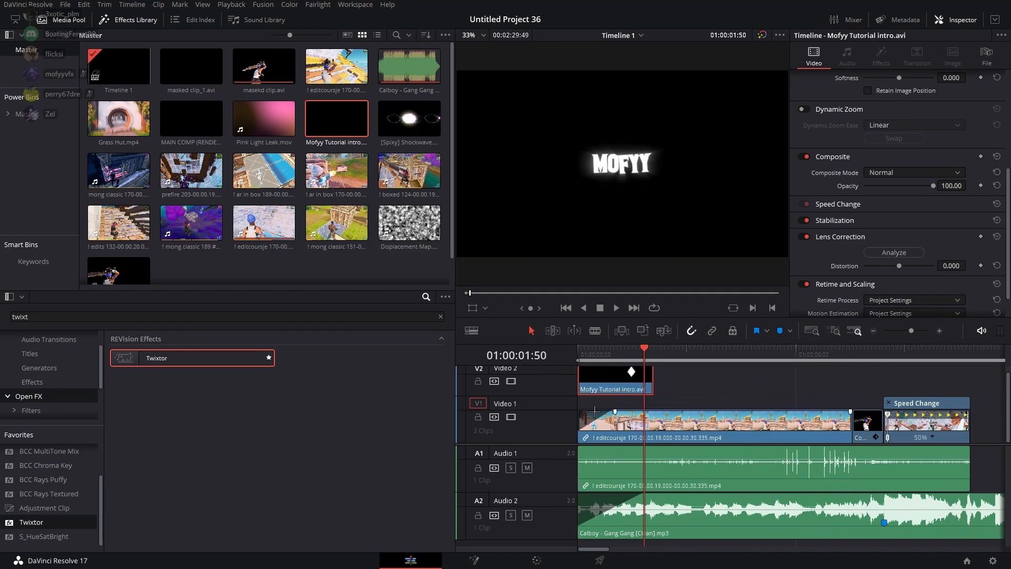
Hide the retime controls on the last gameplay clip and play the intro from the start of the timeline
{"action": "left_click", "coordinate": [889, 403]}
{"action": "left_click_drag", "start_coordinate": [605, 354], "coordinate": [578, 354]}
{"action": "key", "text": "space"}
{"action": "key", "text": "space"}
Open the intro clip in Fusion, add a Delta Keyer after MediaIn1 and show MediaOut1 in the viewer
{"action": "left_click", "coordinate": [480, 562]}
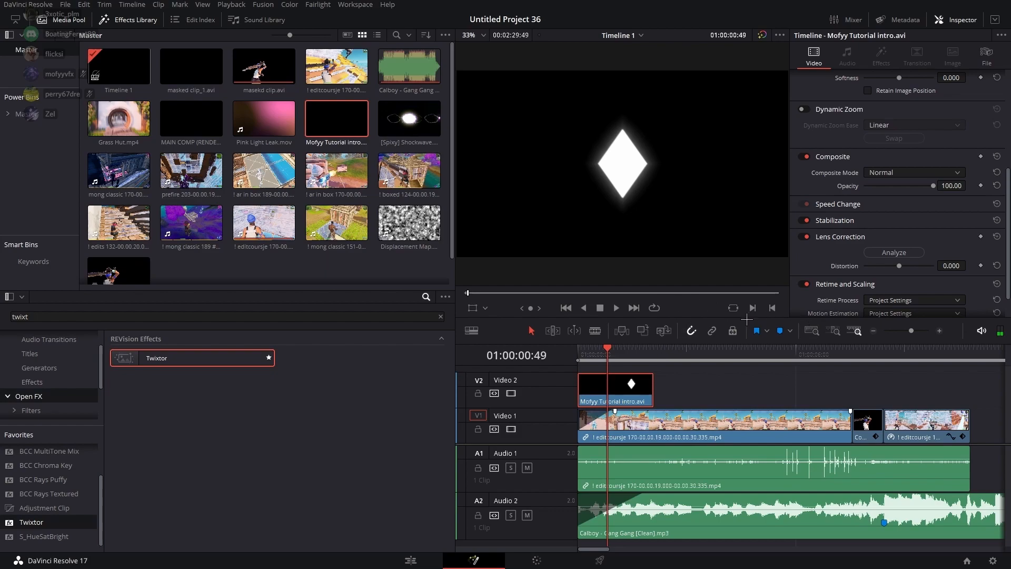
{"action": "key", "text": "shift+space"}
{"action": "type", "text": "Delta Keyer"}
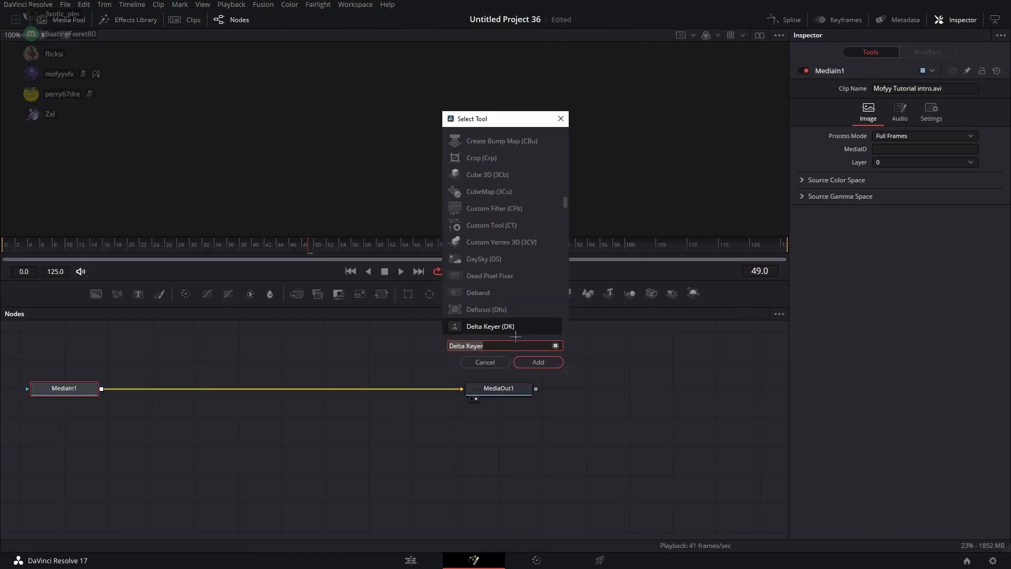
{"action": "left_click", "coordinate": [550, 366]}
{"action": "key", "text": "shift+space"}
{"action": "left_click", "coordinate": [537, 367]}
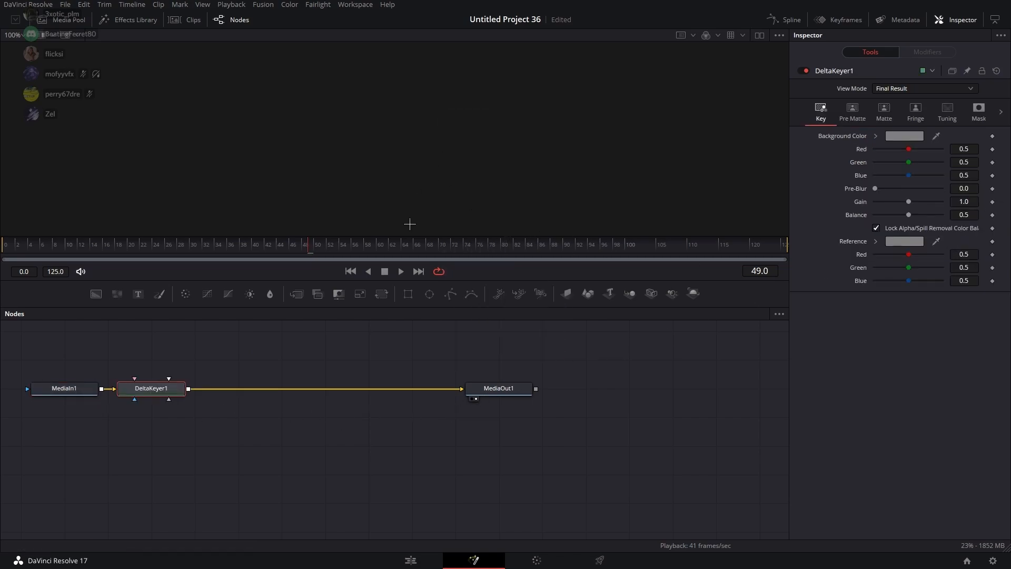
{"action": "left_click", "coordinate": [476, 399]}
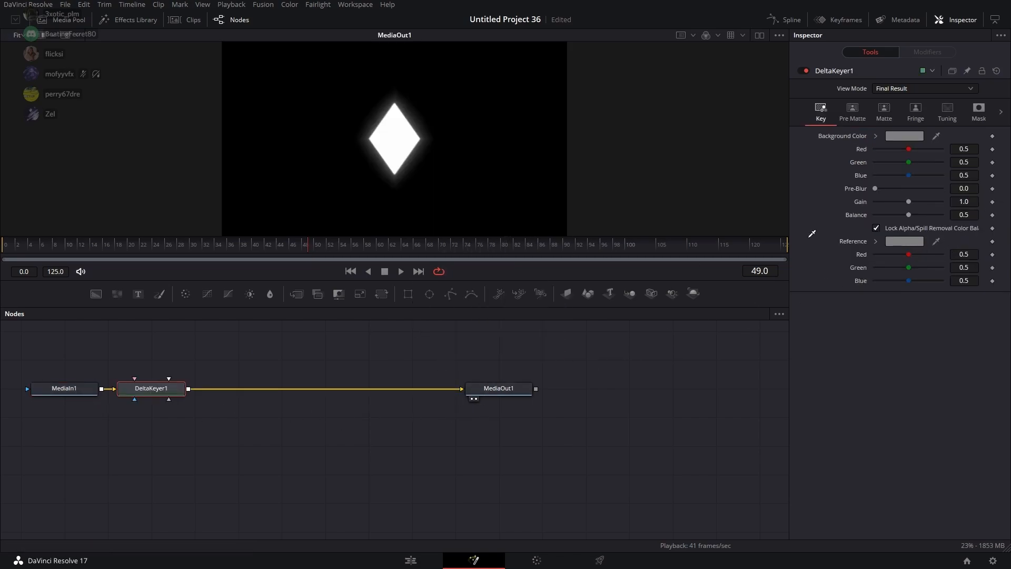
Key out the intro's black background by sampling it and setting the Delta Keyer's reference color to pure red
{"action": "left_click_drag", "start_coordinate": [867, 241], "coordinate": [517, 192]}
{"action": "left_click", "coordinate": [876, 241]}
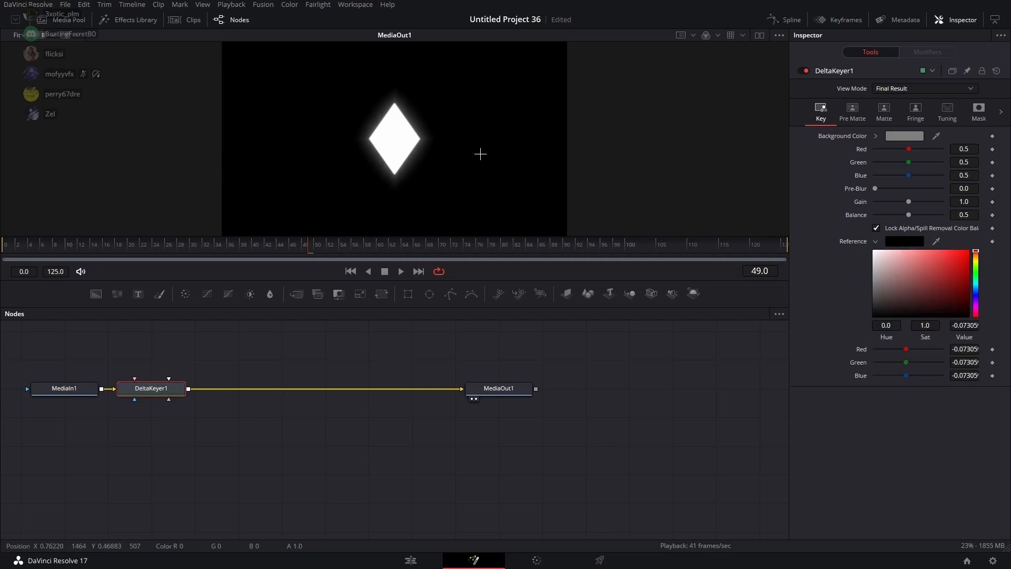
{"action": "left_click_drag", "start_coordinate": [911, 266], "coordinate": [1003, 244]}
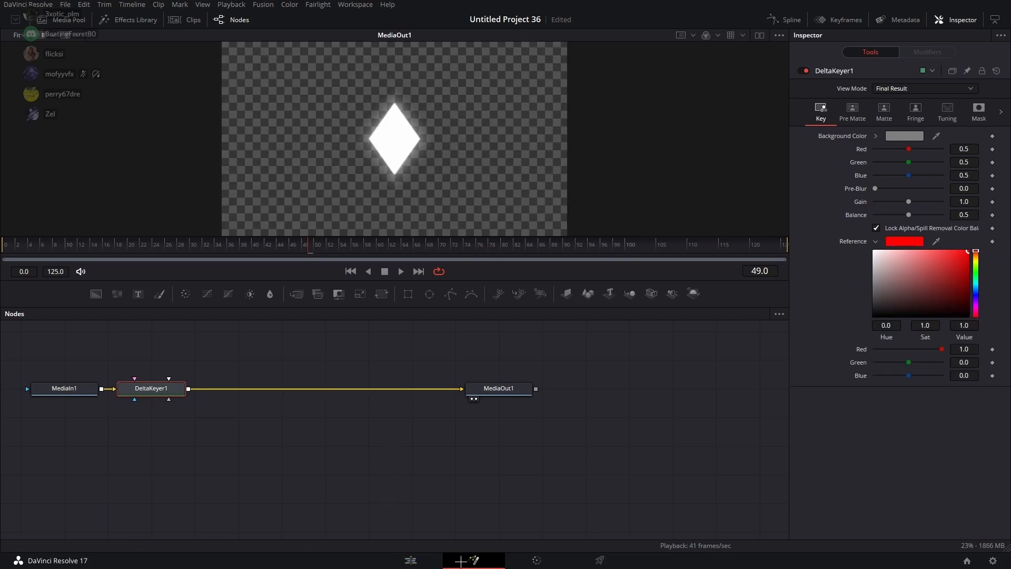
Back in the edit timeline, enable Render Cache Color Output and set Render Cache Fusion Output to On for the intro
{"action": "left_click", "coordinate": [410, 560]}
{"action": "right_click", "coordinate": [635, 392]}
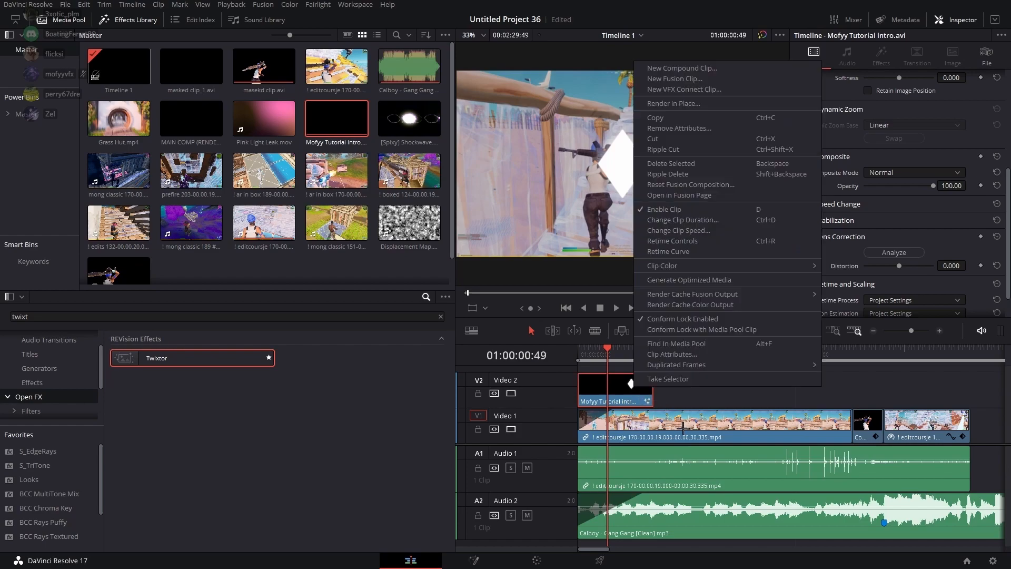
{"action": "left_click", "coordinate": [695, 305]}
{"action": "right_click", "coordinate": [620, 384]}
{"action": "mouse_move", "coordinate": [770, 290]}
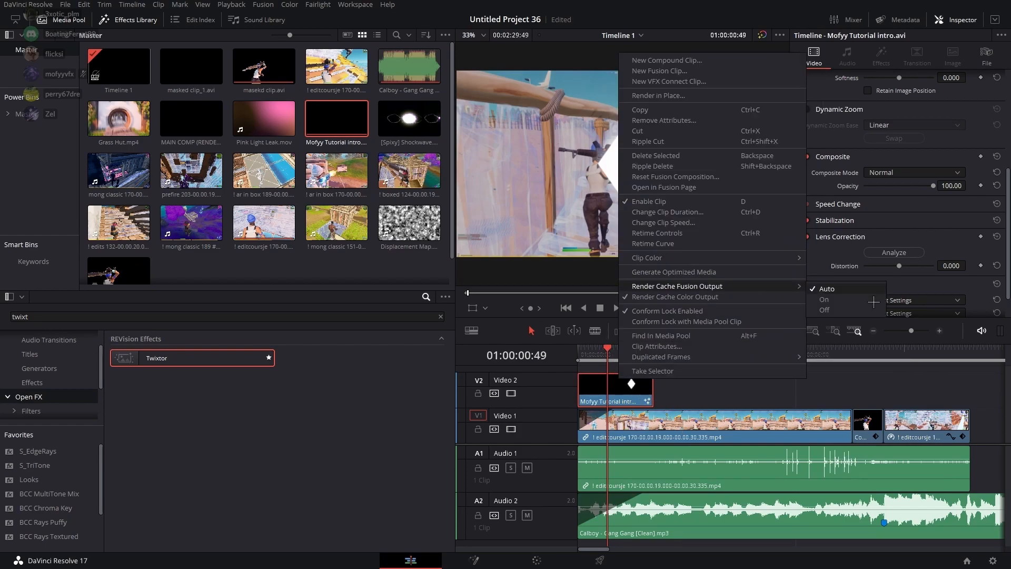
{"action": "left_click", "coordinate": [853, 300]}
Play the keyed intro over the gameplay, and shift it on Video 2 to start about half a second in
{"action": "left_click", "coordinate": [581, 354]}
{"action": "key", "text": "space"}
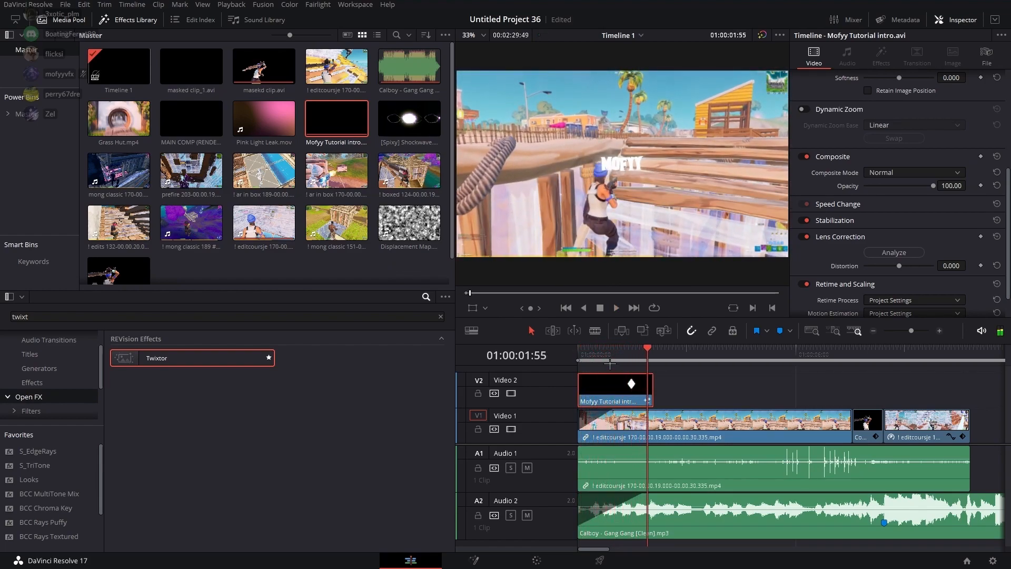
{"action": "left_click", "coordinate": [581, 358]}
{"action": "left_click_drag", "start_coordinate": [603, 361], "coordinate": [639, 392]}
{"action": "key", "text": "Home"}
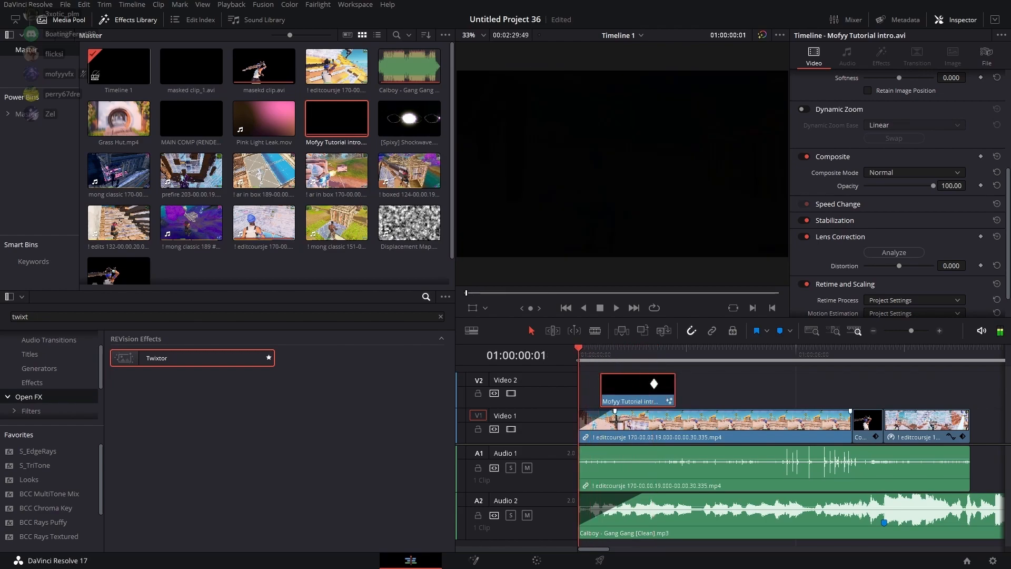
Split the first gameplay clip on Video 1 at the point where the intro starts
{"action": "left_click", "coordinate": [600, 358]}
{"action": "left_click", "coordinate": [623, 416]}
{"action": "left_click_drag", "start_coordinate": [600, 412], "coordinate": [601, 416]}
{"action": "key", "text": "ctrl+b"}
Split the gameplay clip on Video 1 again at 01:00:02:43, where the intro ends
{"action": "left_click_drag", "start_coordinate": [607, 360], "coordinate": [677, 362]}
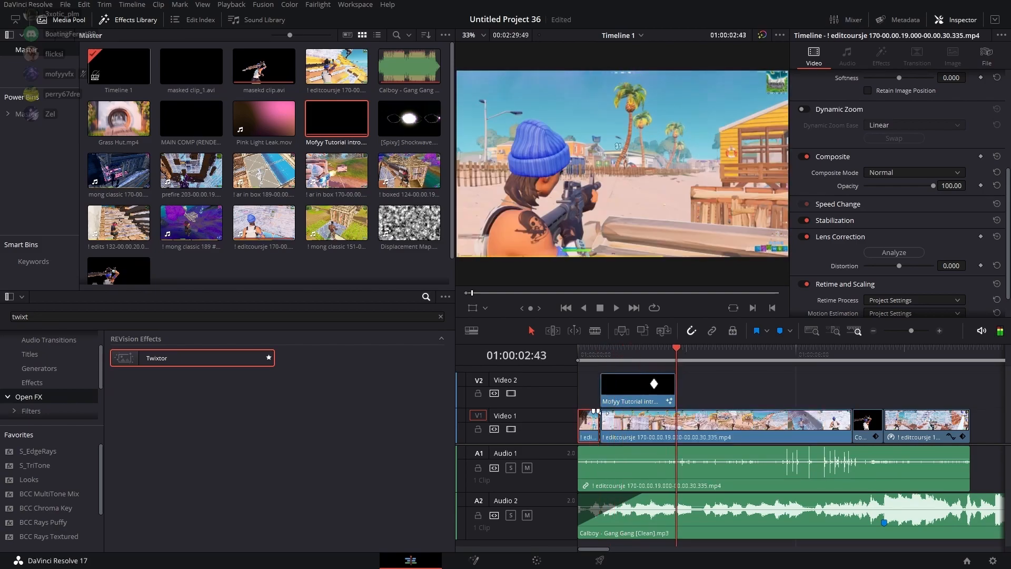
{"action": "key", "text": "Home"}
{"action": "key", "text": "space"}
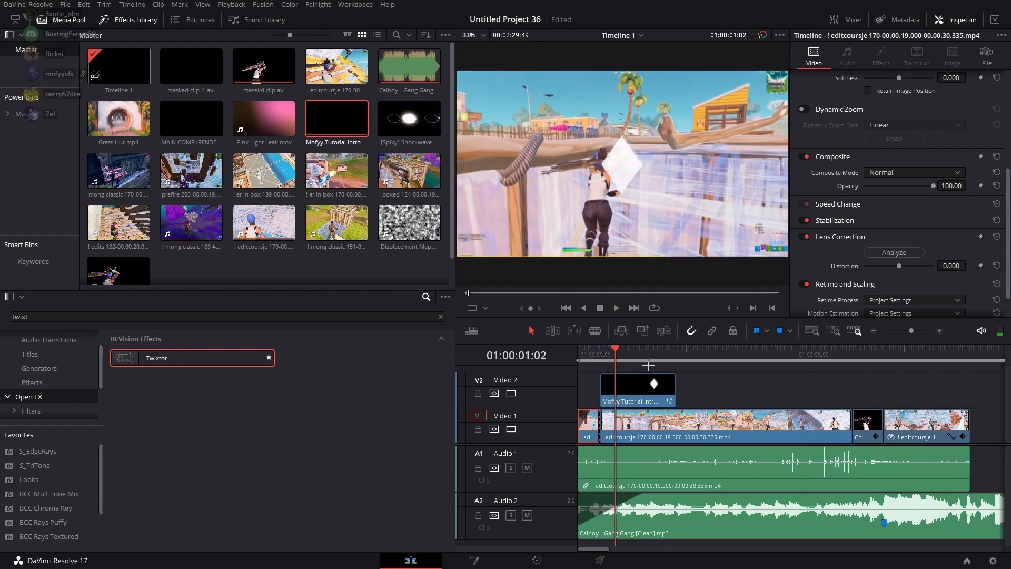
{"action": "left_click", "coordinate": [685, 431]}
{"action": "key", "text": "ctrl+b"}
{"action": "left_click_drag", "start_coordinate": [673, 412], "coordinate": [668, 412]}
Set the opacity of the gameplay segment beneath the intro to 26.72
{"action": "left_click", "coordinate": [648, 431]}
{"action": "left_click", "coordinate": [641, 357]}
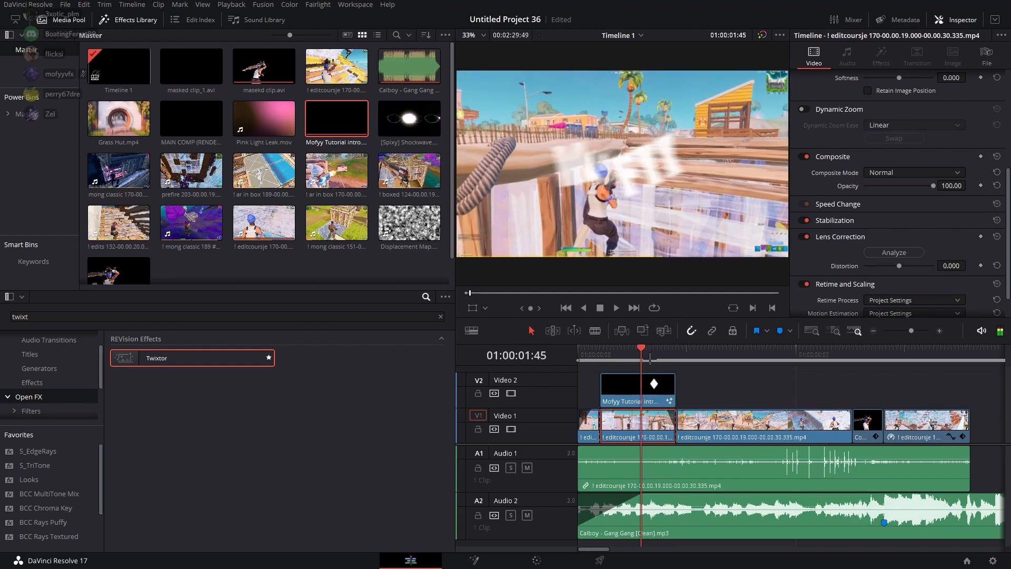
{"action": "left_click_drag", "start_coordinate": [940, 194], "coordinate": [889, 202]}
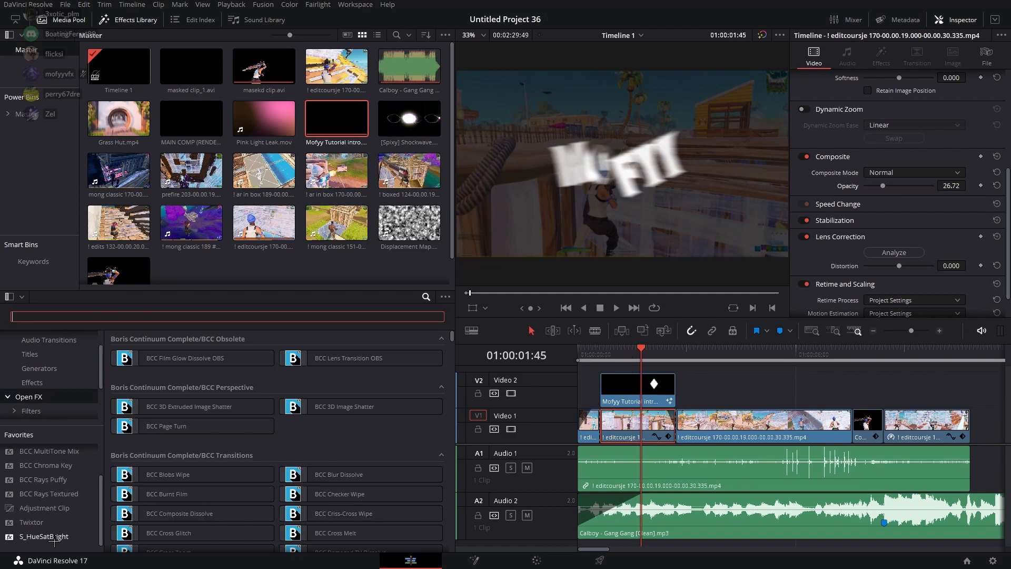
Apply S_HueSatBright to the gameplay segment beneath the intro, with Saturation 0 and Brightness 0.428
{"action": "left_click_drag", "start_coordinate": [44, 536], "coordinate": [643, 428]}
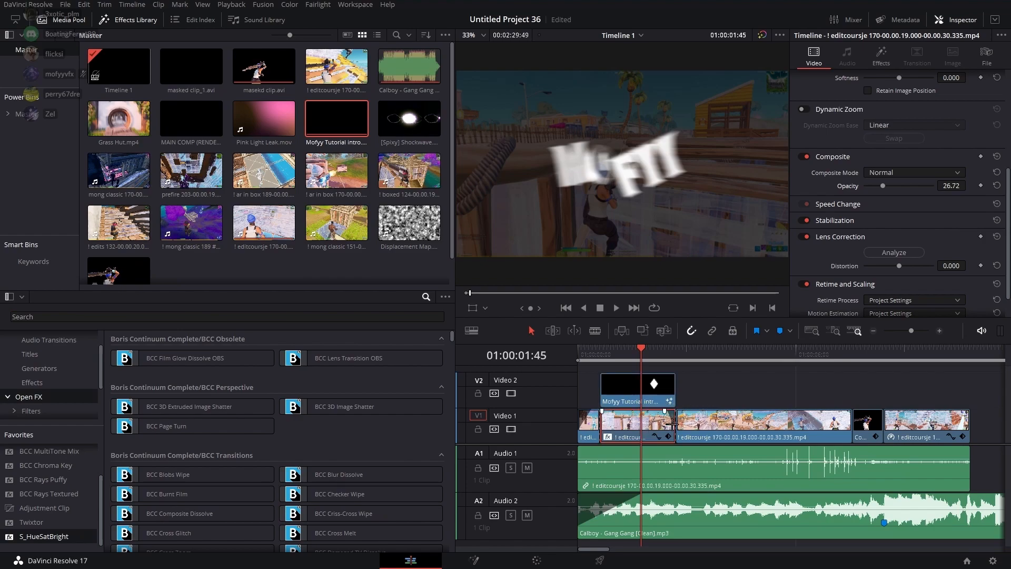
{"action": "left_click", "coordinate": [885, 54]}
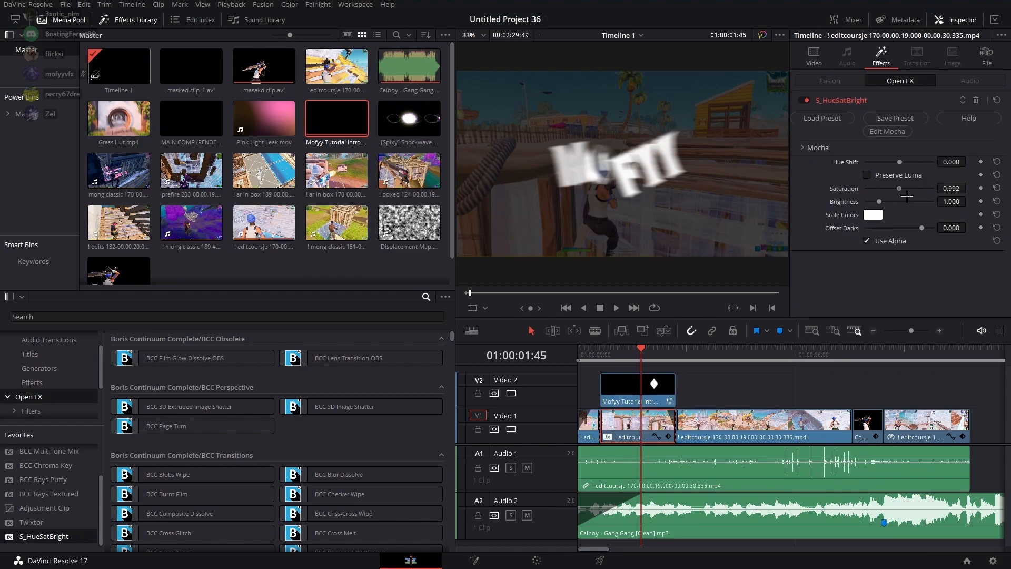
{"action": "left_click_drag", "start_coordinate": [887, 209], "coordinate": [882, 209]}
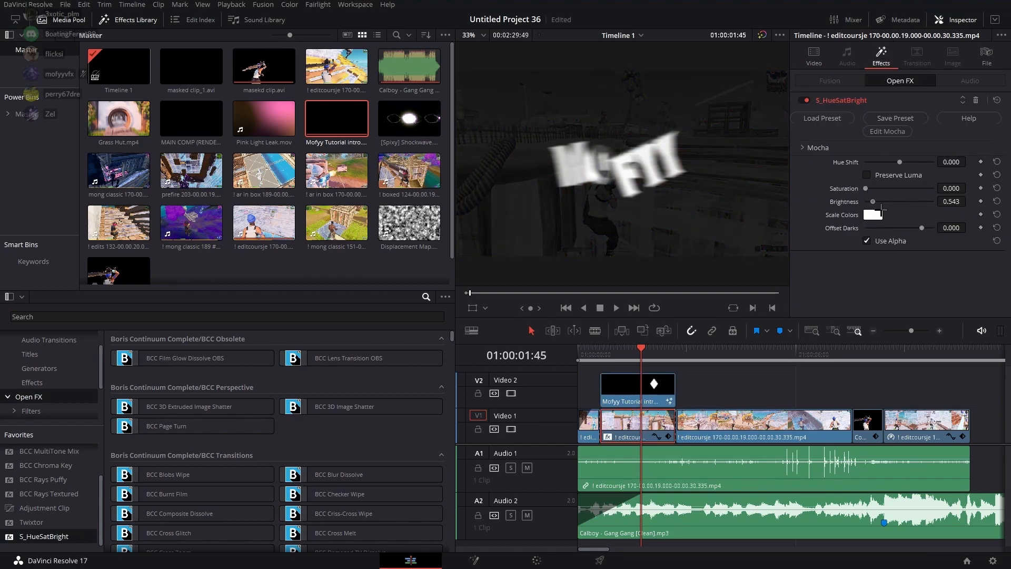
Play the darkened intro section from the start of the timeline to check its look
{"action": "left_click", "coordinate": [582, 353]}
{"action": "key", "text": "space"}
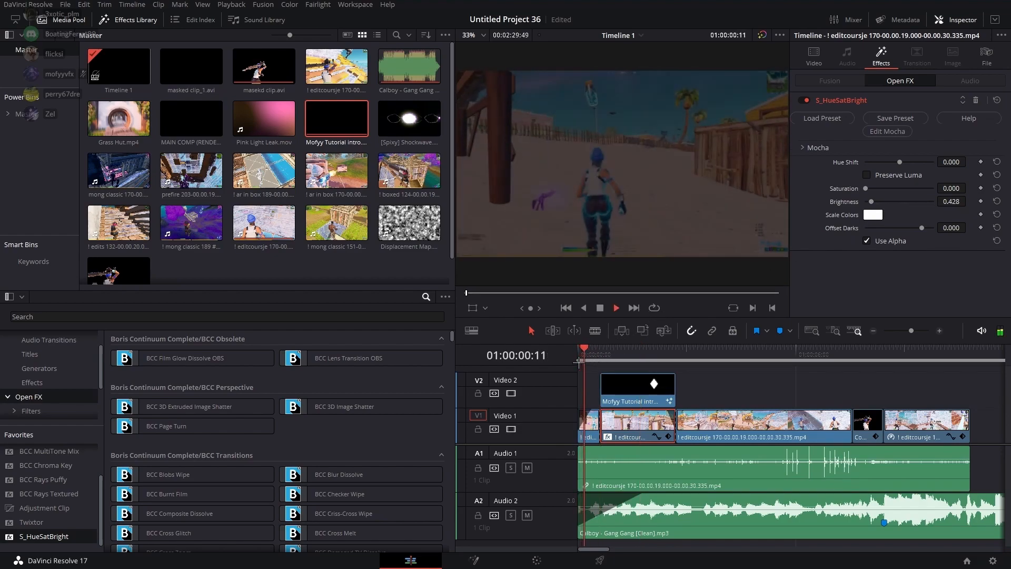
{"action": "key", "text": "space"}
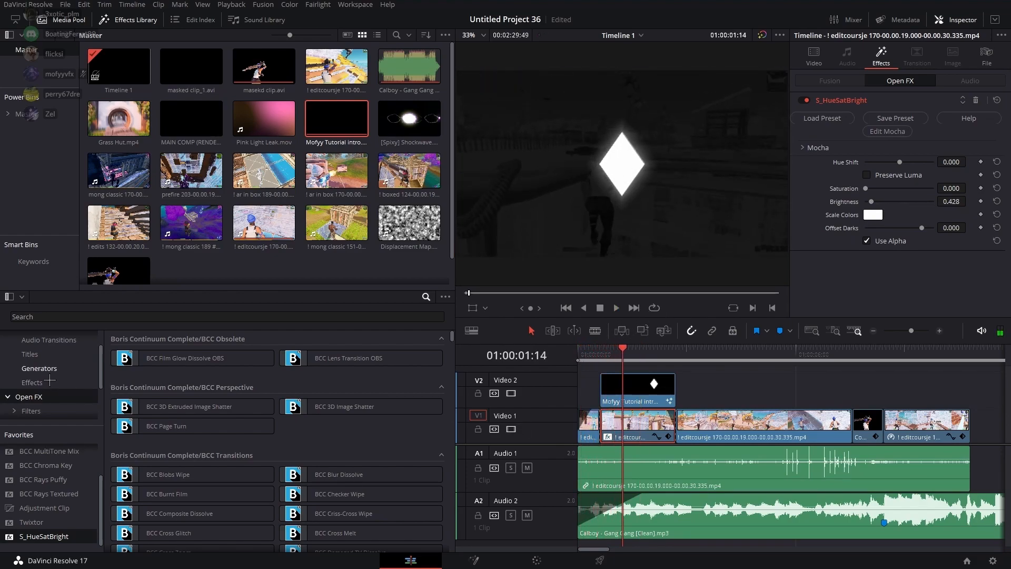
Add a Cross Dissolve of 0.3 seconds (18 frames) at the cut into the darkened gameplay segment
{"action": "scroll", "coordinate": [50, 382], "scroll_direction": "up", "scroll_amount": 2}
{"action": "left_click", "coordinate": [49, 352]}
{"action": "left_click_drag", "start_coordinate": [158, 378], "coordinate": [620, 429]}
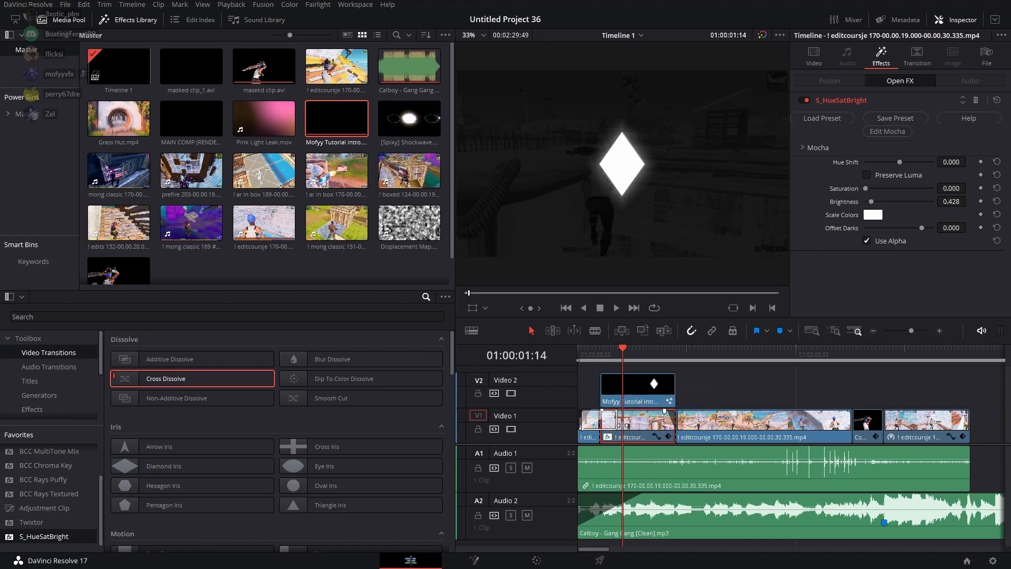
{"action": "left_click", "coordinate": [611, 420]}
Play through the cross dissolve and the end of the intro to check both cuts
{"action": "key", "text": "Home"}
{"action": "key", "text": "space"}
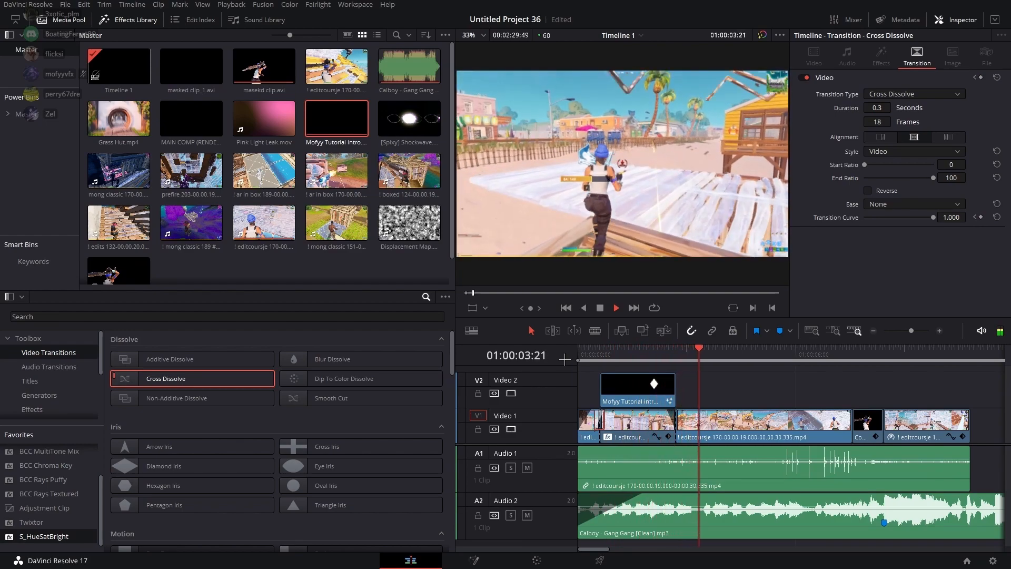
{"action": "key", "text": "Up"}
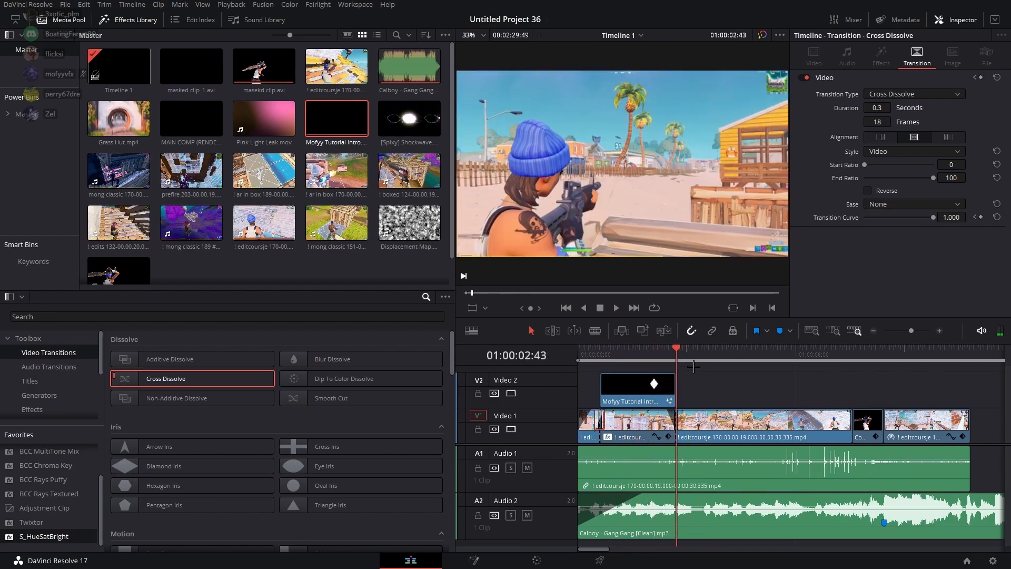
{"action": "key", "text": "space"}
{"action": "left_click", "coordinate": [657, 352]}
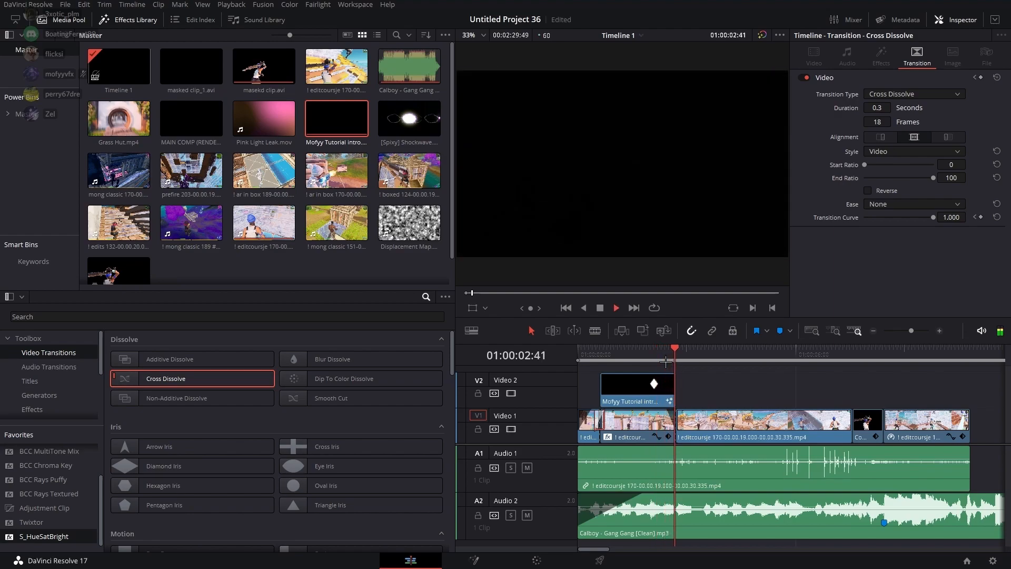
Add an Adjustment Clip on Video 2 directly after the intro and trim its end to 01:00:03:13
{"action": "key", "text": "space"}
{"action": "left_click_drag", "start_coordinate": [44, 508], "coordinate": [707, 387]}
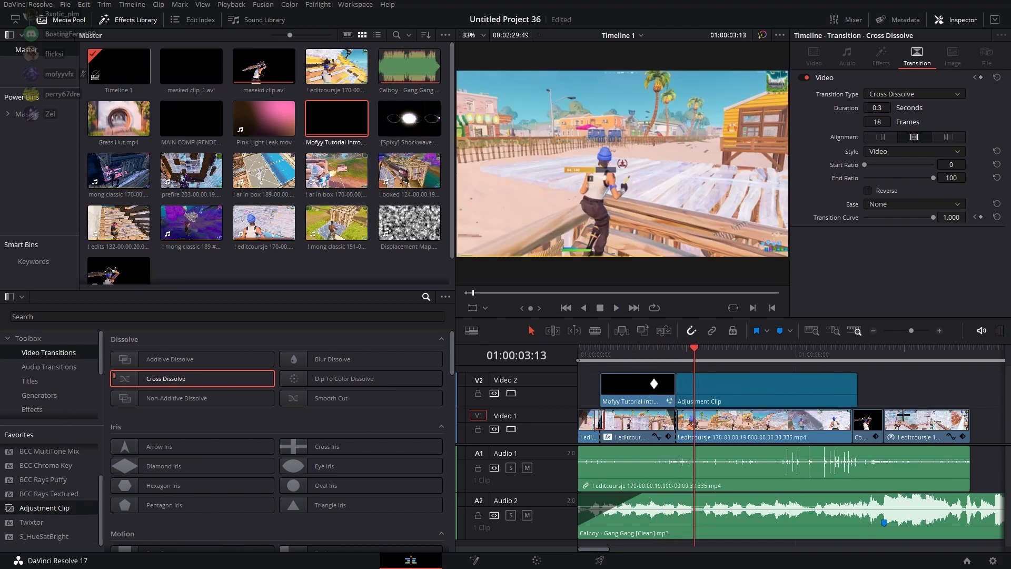
{"action": "left_click_drag", "start_coordinate": [869, 406], "coordinate": [693, 404]}
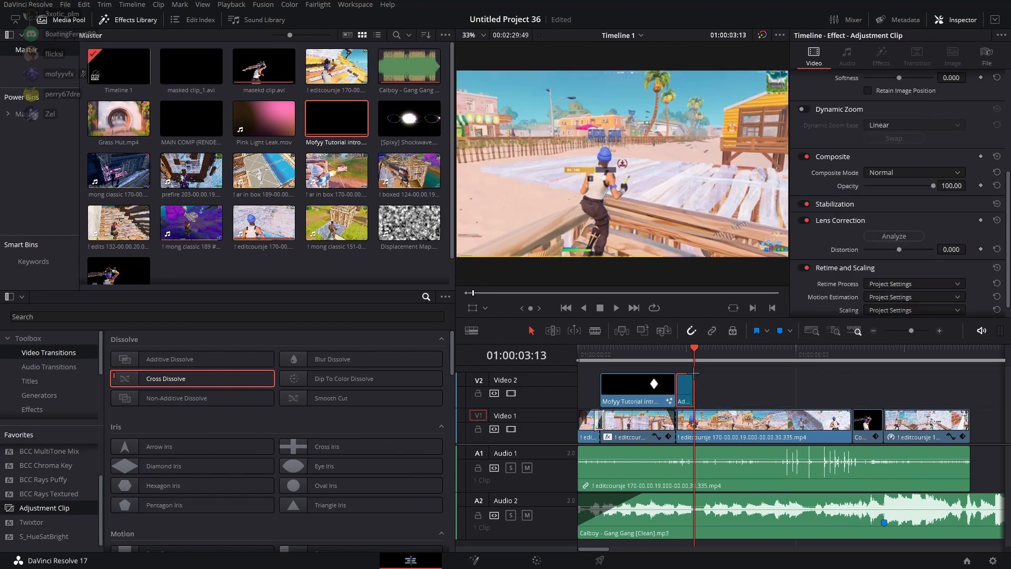
Open the adjustment clip on Video 2 in the Fusion page and switch to File Explorer
{"action": "right_click", "coordinate": [686, 389]}
{"action": "left_click", "coordinate": [743, 326]}
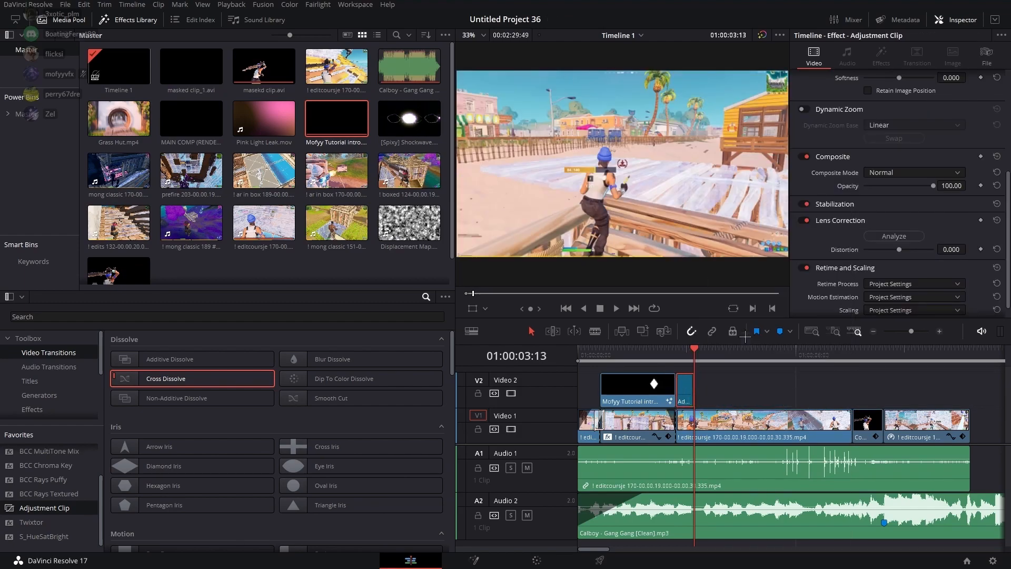
{"action": "key", "text": "super"}
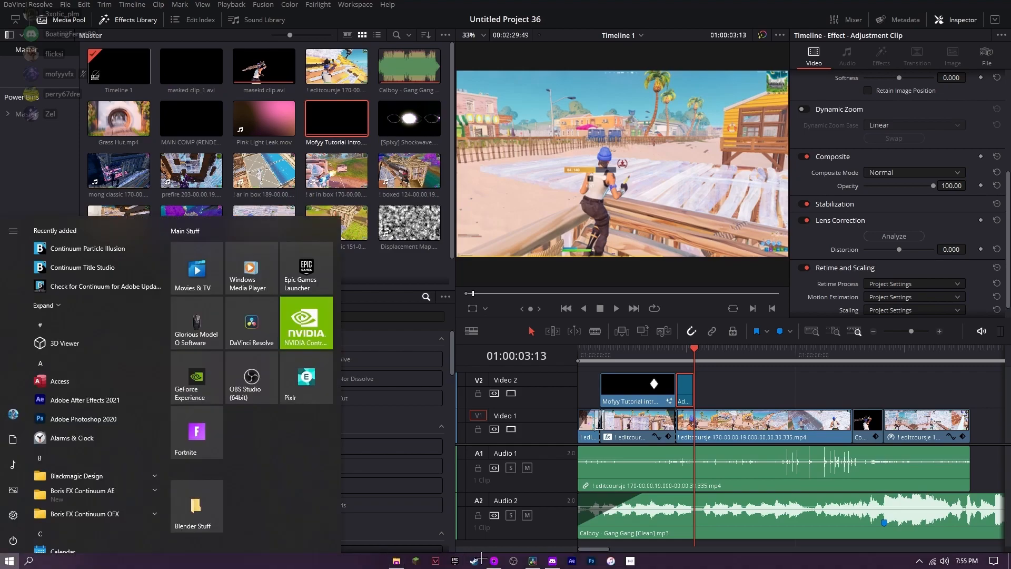
{"action": "left_click", "coordinate": [397, 561]}
Find MofyyBeatShake.setting in the Mofyy Videos Stuff folder on USB Drive (E:) and add it to the Fusion node graph
{"action": "scroll", "coordinate": [463, 264], "scroll_direction": "down", "scroll_amount": 1}
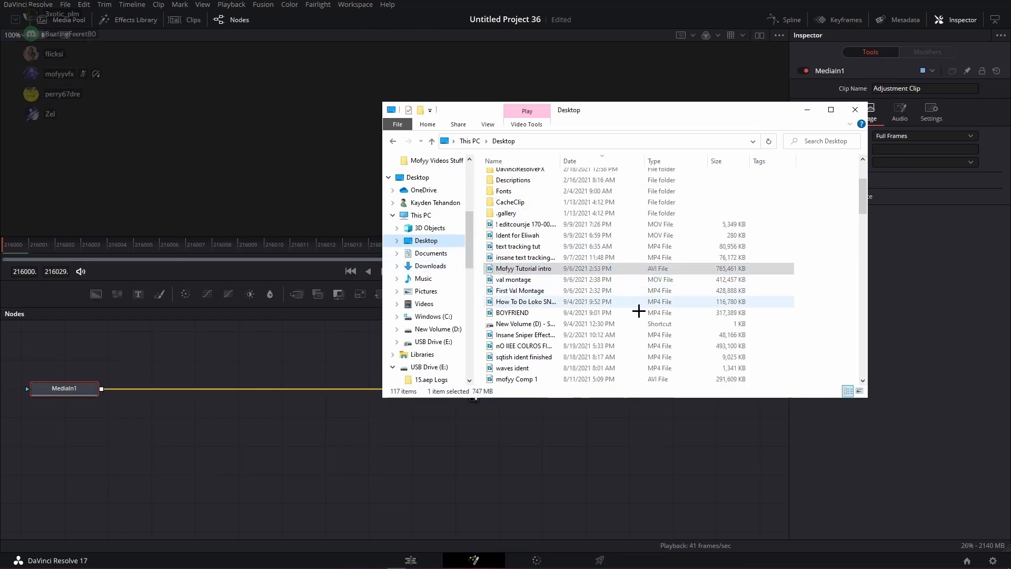
{"action": "left_click", "coordinate": [437, 265]}
{"action": "scroll", "coordinate": [683, 258], "scroll_direction": "down", "scroll_amount": 8}
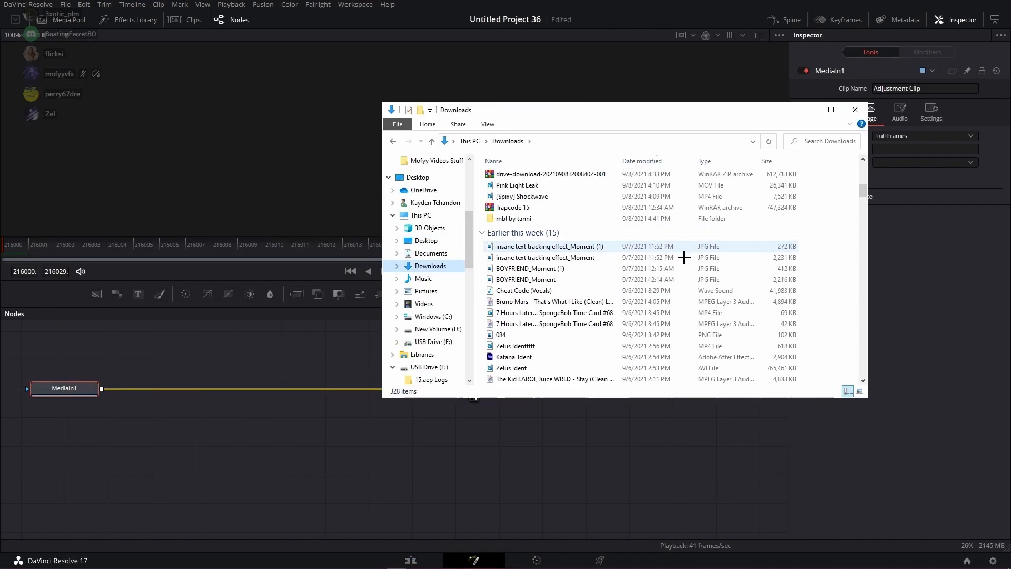
{"action": "scroll", "coordinate": [683, 258], "scroll_direction": "down", "scroll_amount": 8}
{"action": "scroll", "coordinate": [683, 258], "scroll_direction": "up", "scroll_amount": 2}
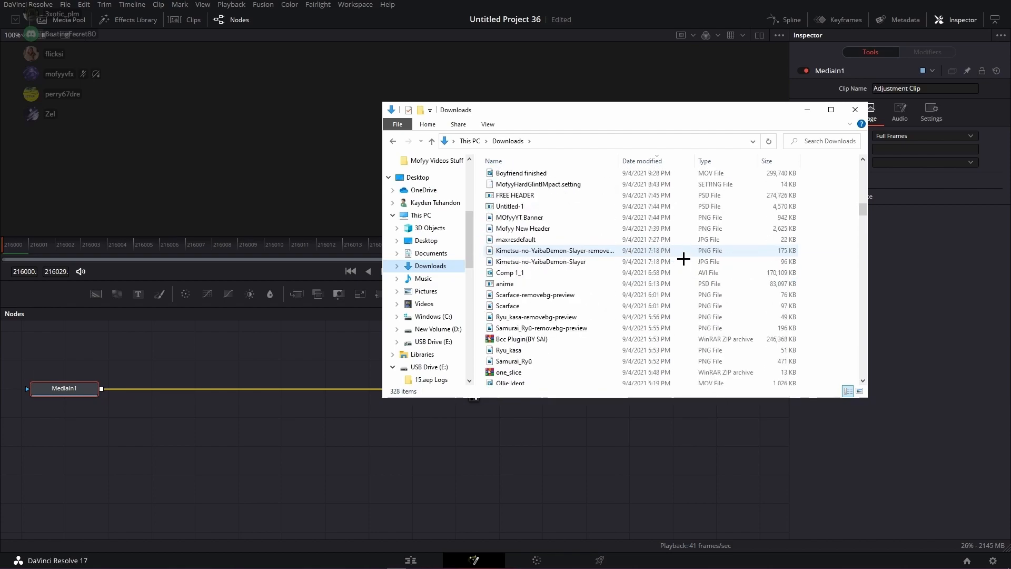
{"action": "left_click", "coordinate": [440, 342]}
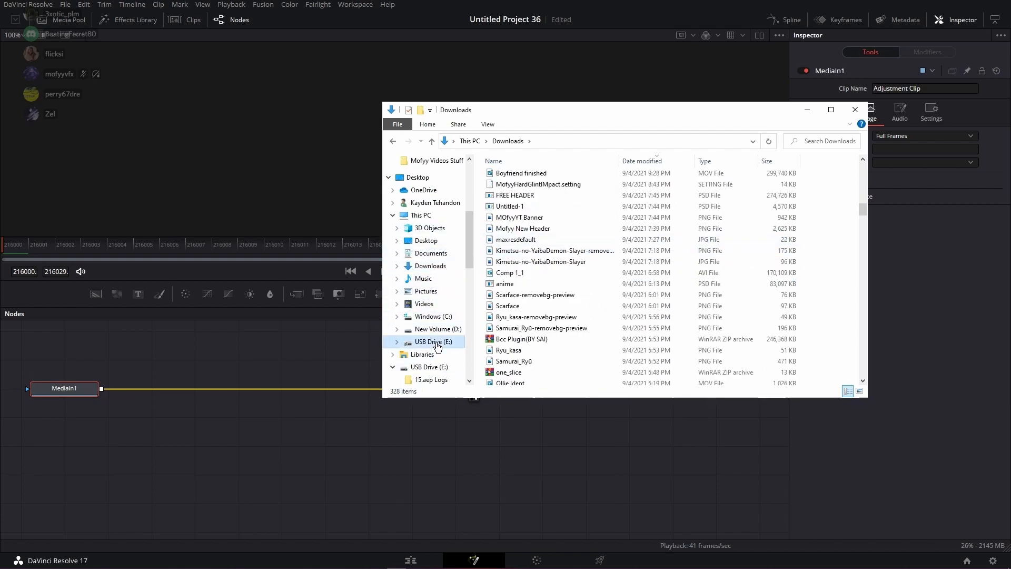
{"action": "double_click", "coordinate": [553, 199]}
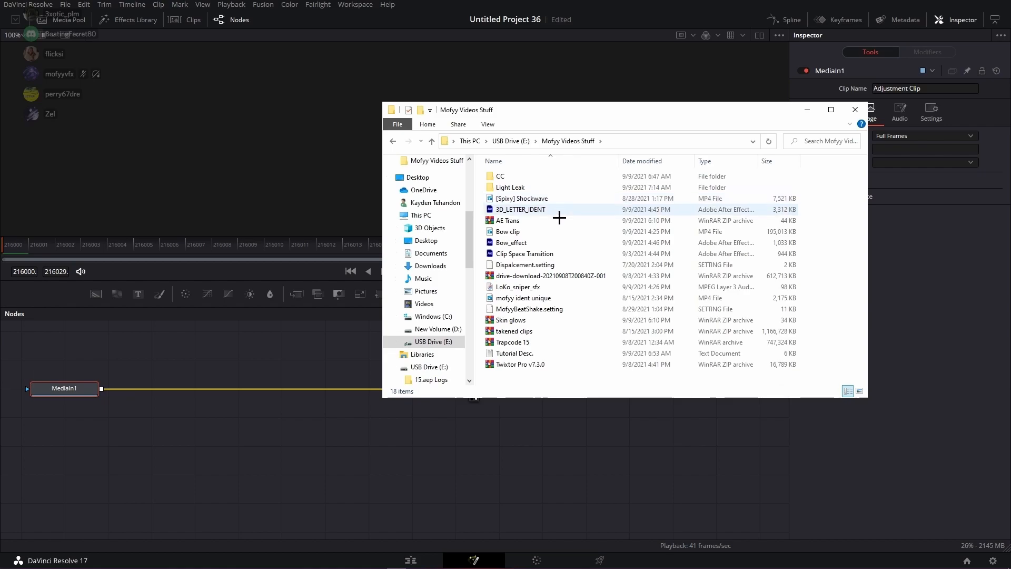
{"action": "left_click_drag", "start_coordinate": [560, 309], "coordinate": [263, 450]}
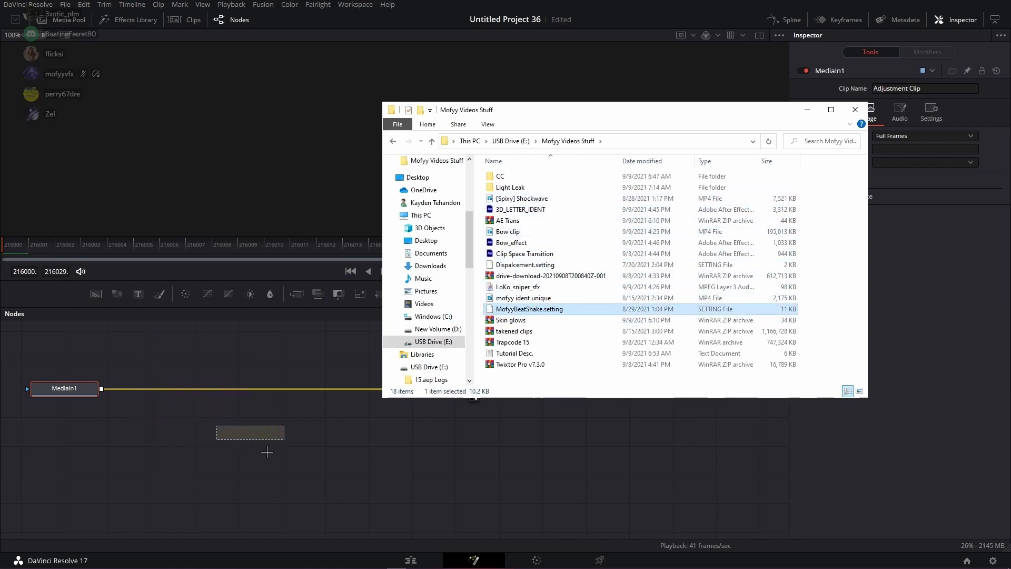
Connect MediaIn1 to the preset's Transform1 node and S_Mosaic1 to MediaOut1, and return to the Edit page
{"action": "left_click_drag", "start_coordinate": [328, 479], "coordinate": [329, 478]}
{"action": "left_click", "coordinate": [346, 450]}
{"action": "left_click_drag", "start_coordinate": [253, 435], "coordinate": [172, 417]}
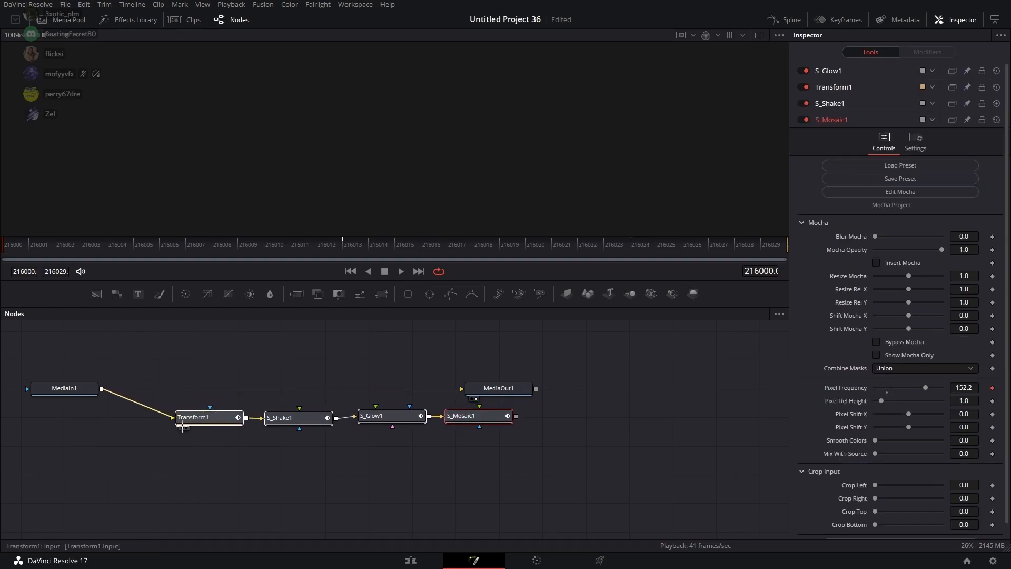
{"action": "left_click_drag", "start_coordinate": [476, 390], "coordinate": [516, 416]}
{"action": "left_click", "coordinate": [431, 558]}
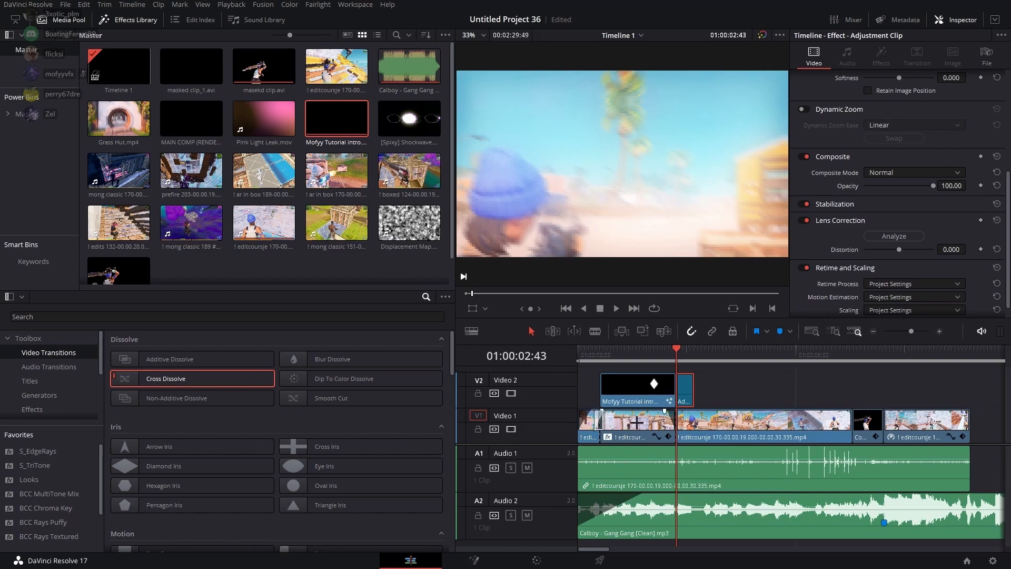
Enable Render Cache Color Output for the adjustment clip on Video 2
{"action": "left_click", "coordinate": [491, 564]}
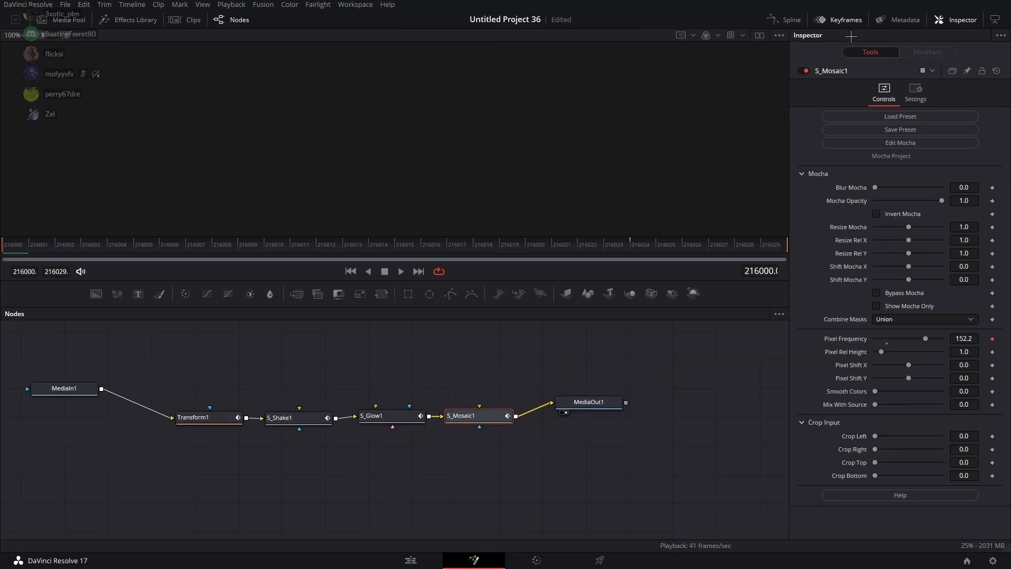
{"action": "left_click", "coordinate": [433, 566]}
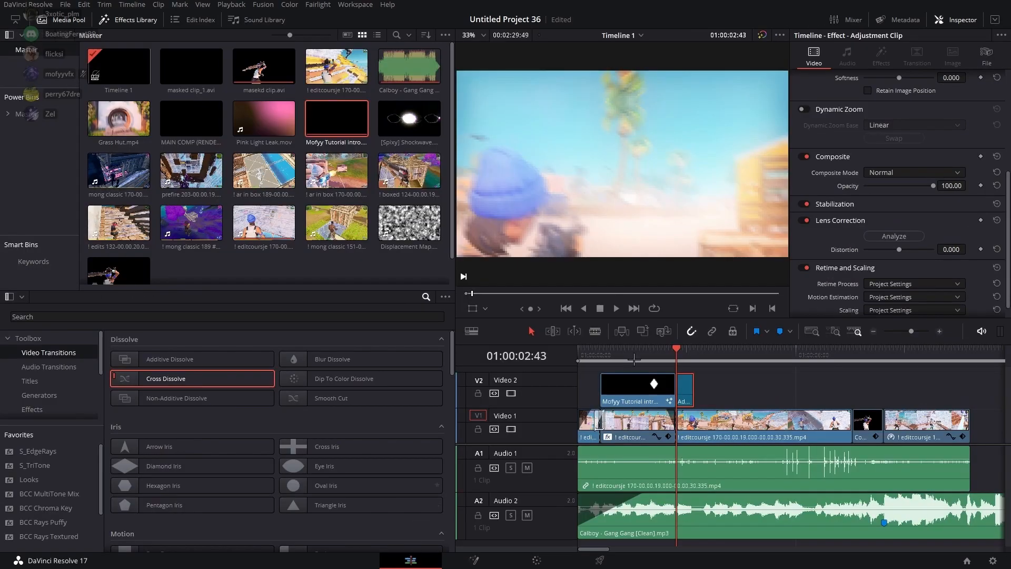
{"action": "right_click", "coordinate": [688, 391]}
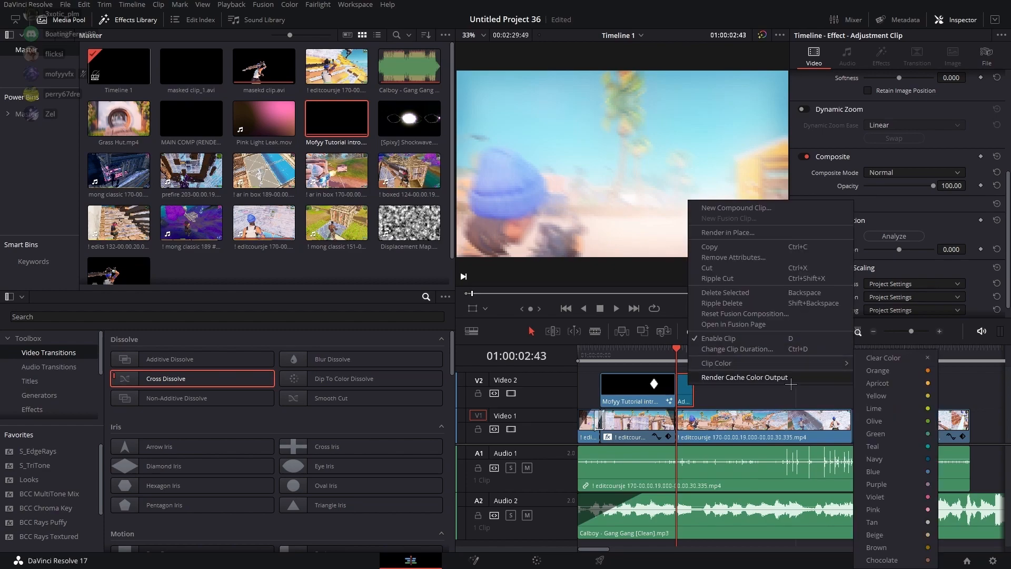
{"action": "left_click", "coordinate": [790, 383]}
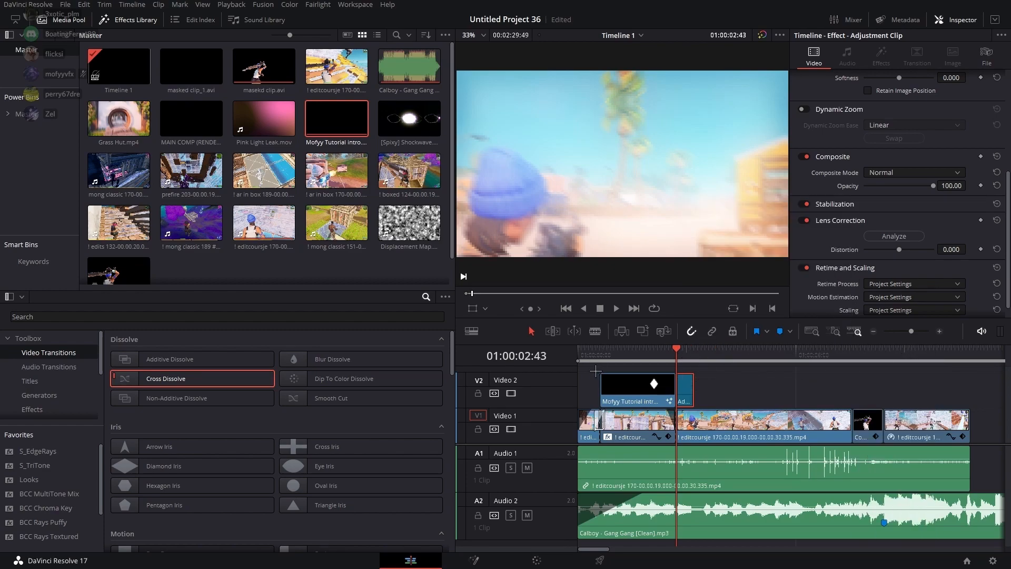
{"action": "right_click", "coordinate": [599, 363]}
{"action": "mouse_move", "coordinate": [676, 388]}
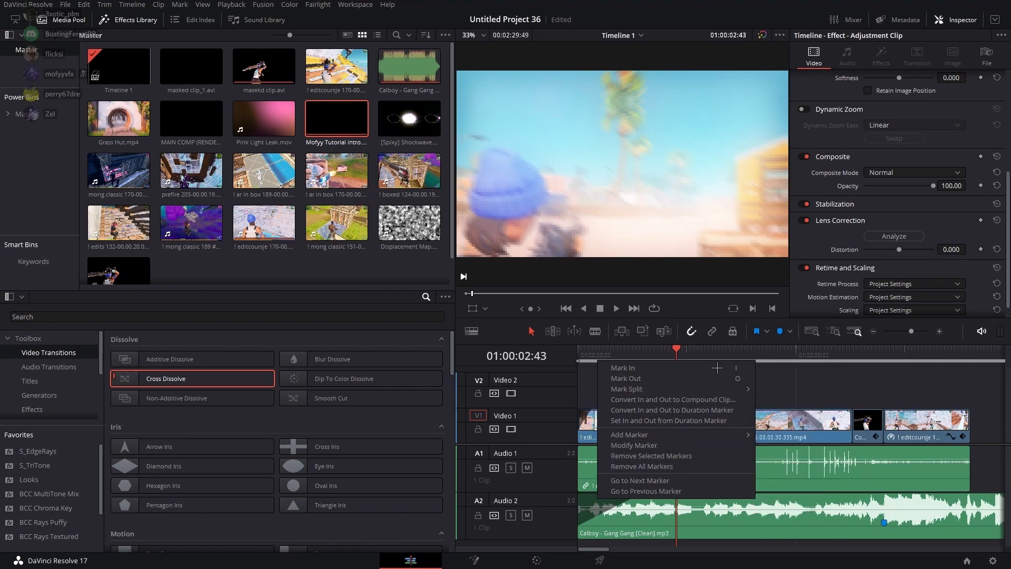
{"action": "left_click", "coordinate": [743, 357]}
Play the intro from the start of the timeline and replay the shake on the adjustment clip
{"action": "left_click_drag", "start_coordinate": [579, 361], "coordinate": [434, 276]}
{"action": "left_click", "coordinate": [581, 359]}
{"action": "key", "text": "space"}
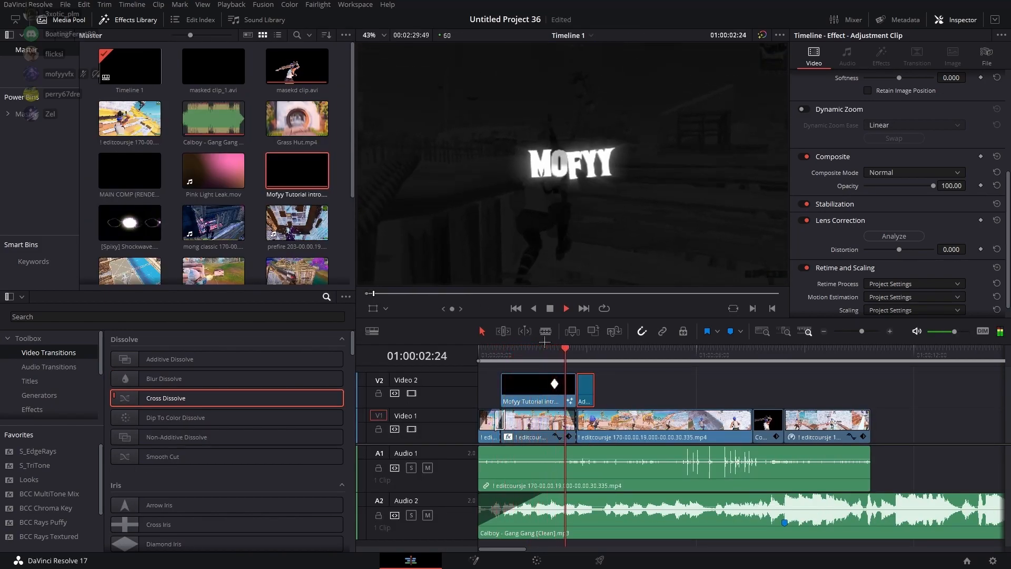
{"action": "left_click", "coordinate": [576, 352]}
{"action": "left_click", "coordinate": [576, 353]}
{"action": "left_click", "coordinate": [564, 362]}
{"action": "key", "text": "space"}
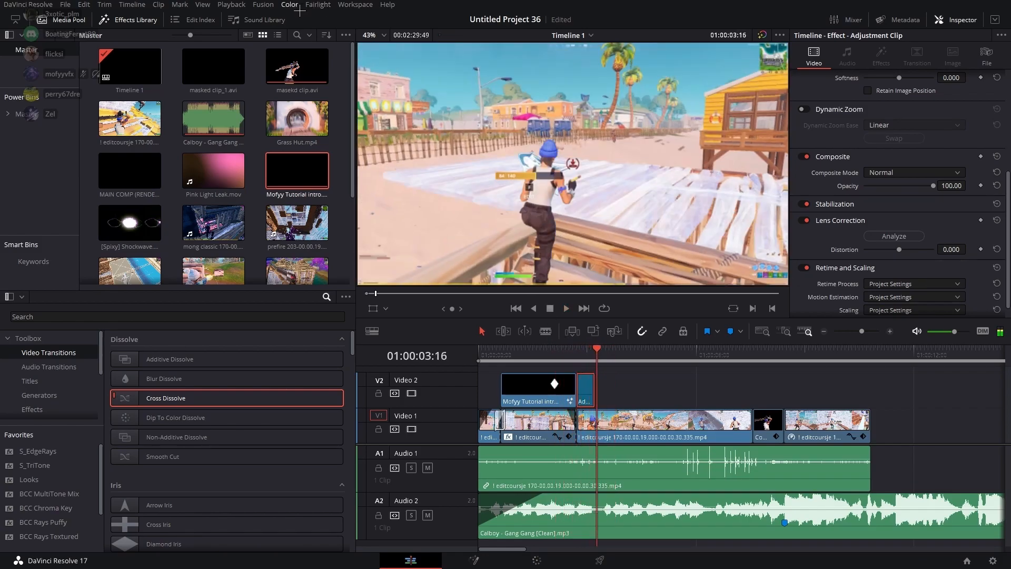
Check the playback options and the adjustment clip's render cache setting, replaying the shake after the intro
{"action": "left_click", "coordinate": [231, 5]}
{"action": "mouse_move", "coordinate": [260, 44]}
{"action": "left_click_drag", "start_coordinate": [571, 359], "coordinate": [557, 359]}
{"action": "key", "text": "space"}
{"action": "right_click", "coordinate": [584, 380]}
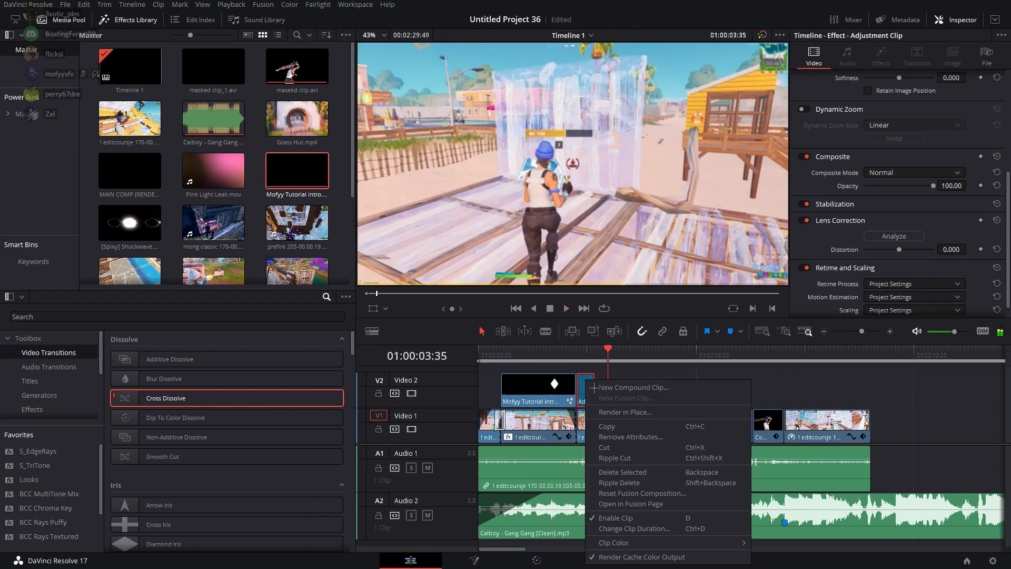
{"action": "mouse_move", "coordinate": [706, 551]}
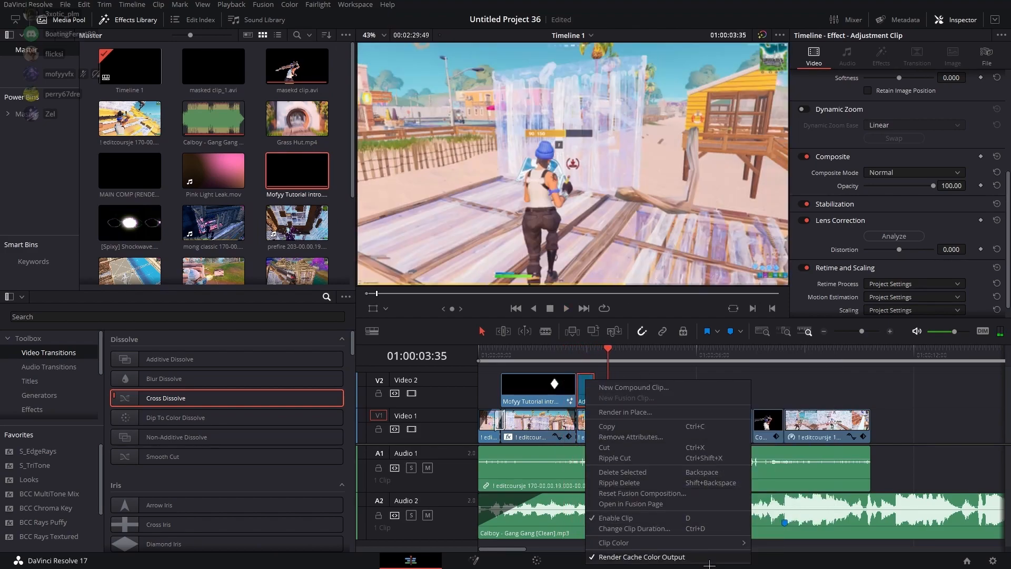
{"action": "left_click_drag", "start_coordinate": [577, 358], "coordinate": [559, 357]}
{"action": "key", "text": "space"}
Play the timeline from the start and review the gameplay around the compound clip on Video 1
{"action": "left_click", "coordinate": [479, 358]}
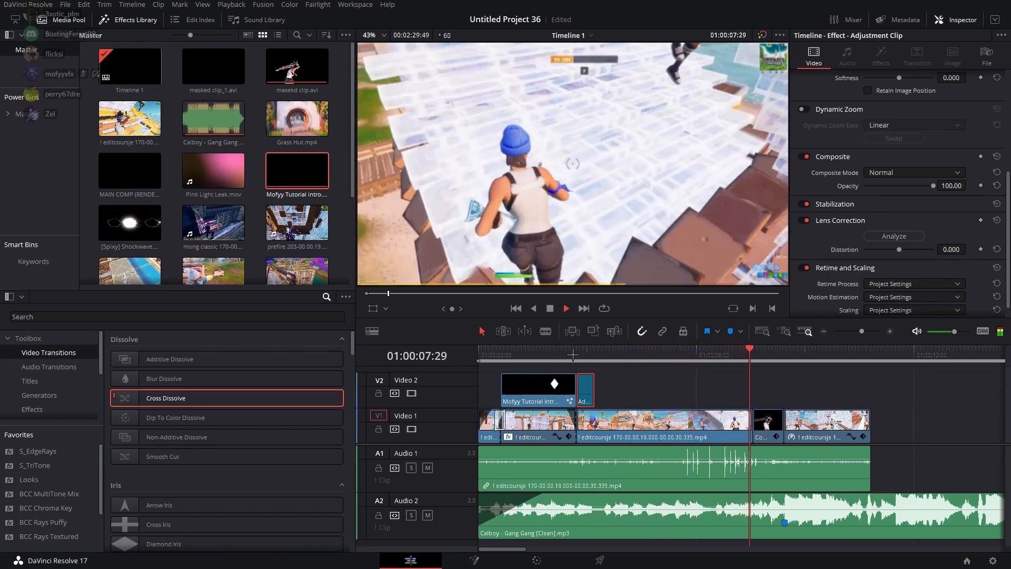
{"action": "key", "text": "space"}
{"action": "left_click_drag", "start_coordinate": [797, 356], "coordinate": [725, 355]}
{"action": "key", "text": "space"}
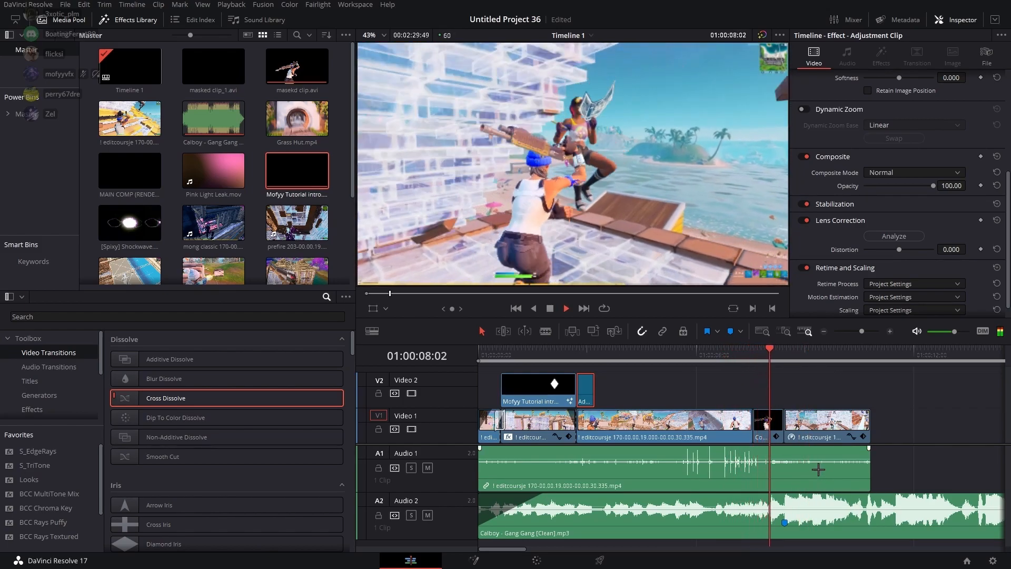
{"action": "key", "text": "space"}
{"action": "mouse_move", "coordinate": [770, 365]}
{"action": "left_mouse_down"}
{"action": "mouse_move", "coordinate": [752, 365]}
{"action": "mouse_move", "coordinate": [767, 365]}
{"action": "left_mouse_up"}
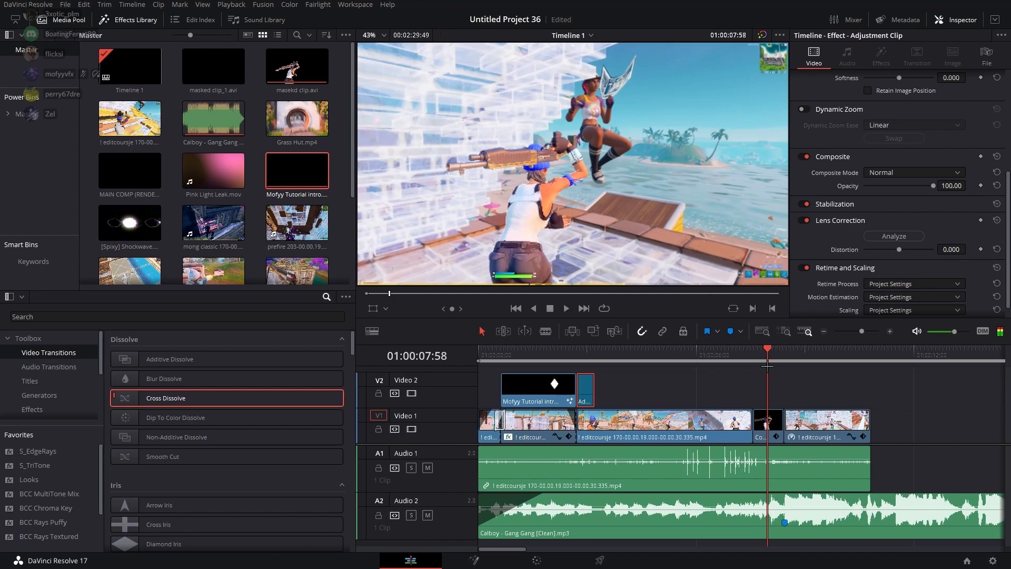
Delete the compound clip on Video 1 and split the gameplay footage at 01:00:07:34, where the masked clip on Video 2 starts
{"action": "left_click", "coordinate": [776, 424]}
{"action": "right_click", "coordinate": [779, 424]}
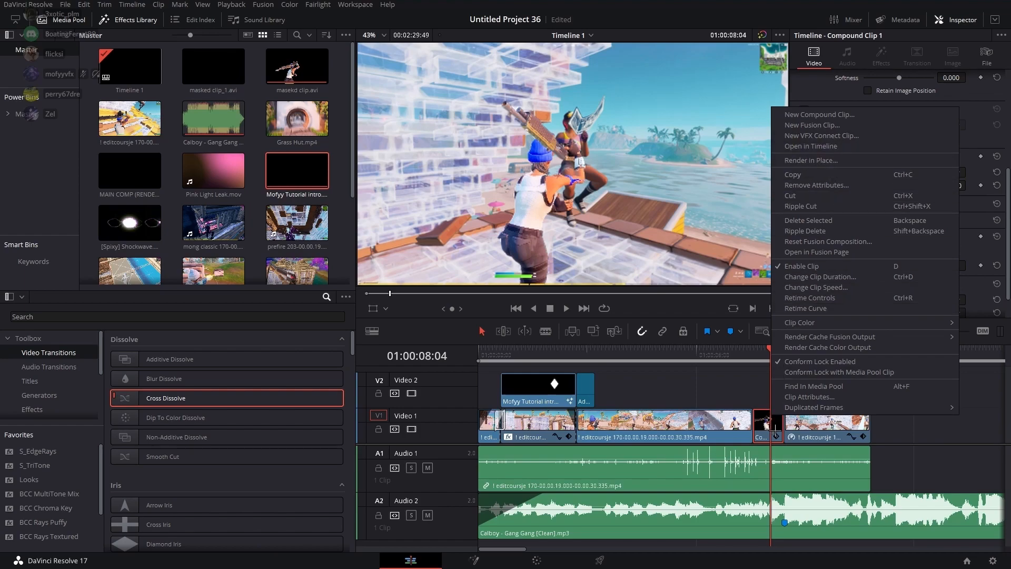
{"action": "left_click", "coordinate": [774, 429]}
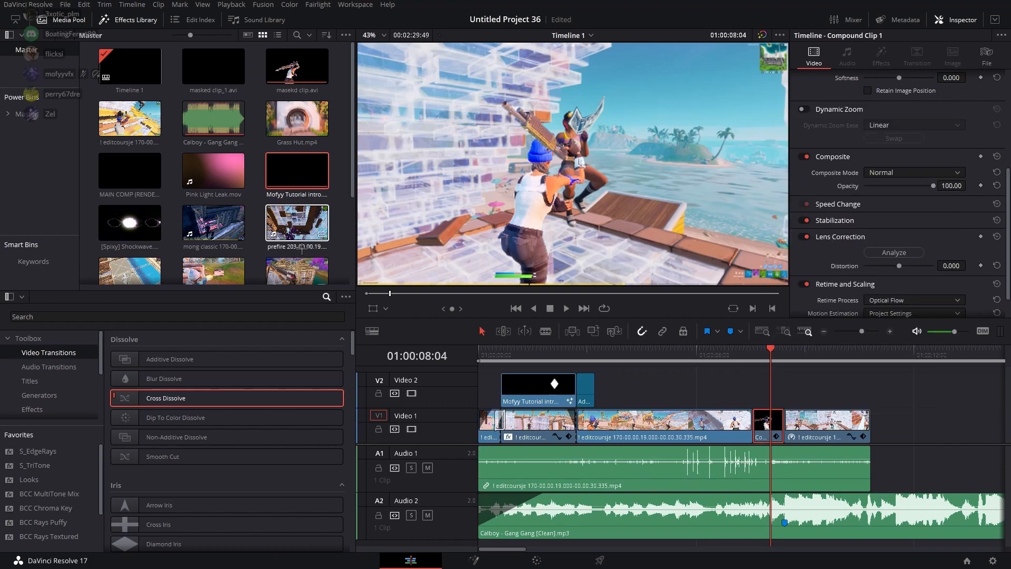
{"action": "key", "text": "Delete"}
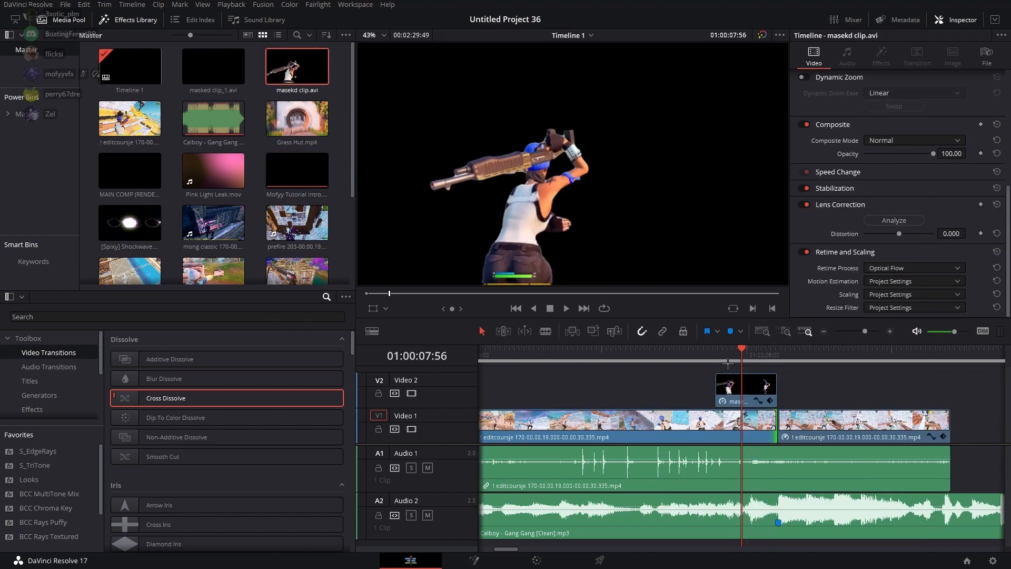
{"action": "key", "text": "Up"}
{"action": "left_click", "coordinate": [707, 424]}
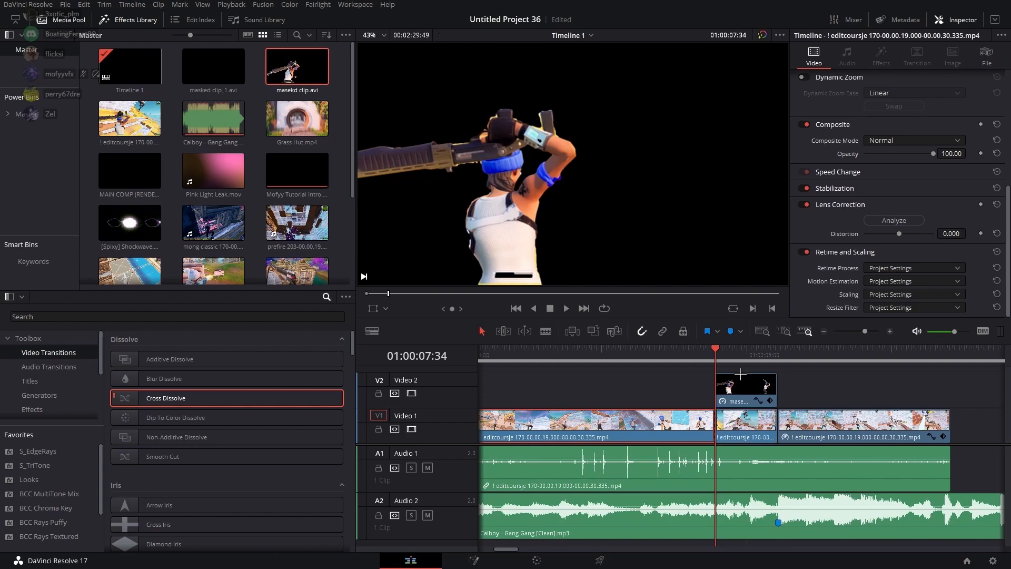
Apply the S_HueSatBright effect to the masked clip on Video 2 and the gameplay segment directly beneath it
{"action": "left_click_drag", "start_coordinate": [747, 404], "coordinate": [747, 429]}
{"action": "right_click", "coordinate": [746, 433]}
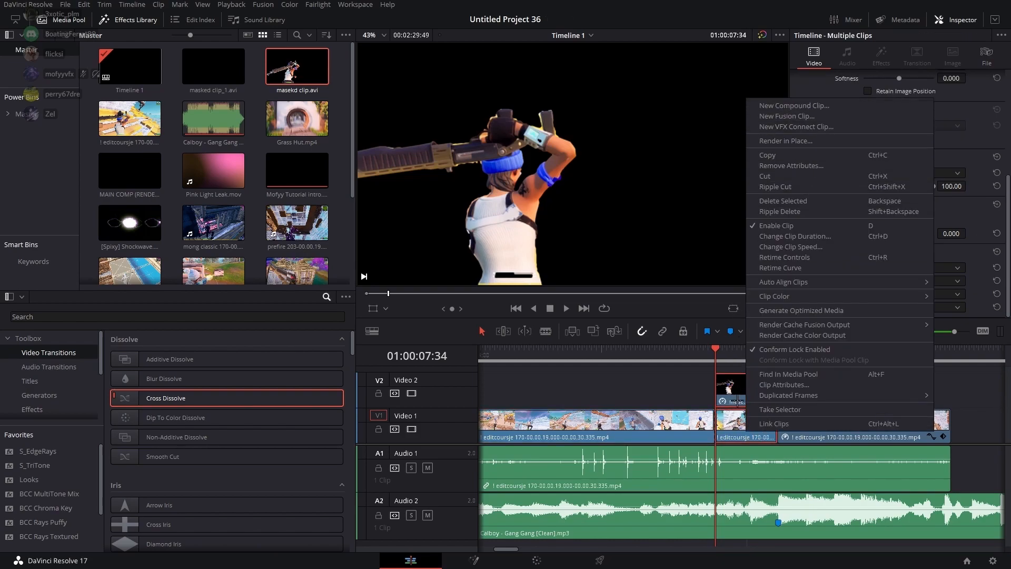
{"action": "left_click", "coordinate": [743, 432]}
{"action": "scroll", "coordinate": [81, 535], "scroll_direction": "down", "scroll_amount": 2}
{"action": "left_click_drag", "start_coordinate": [80, 535], "coordinate": [779, 432]}
{"action": "left_click", "coordinate": [684, 430]}
Open masekd clip.avi in the Fusion page at 01:00:07:54 and add a Delta Keyer between MediaIn1 and MediaOut1
{"action": "left_click_drag", "start_coordinate": [783, 358], "coordinate": [771, 361]}
{"action": "left_click", "coordinate": [776, 393]}
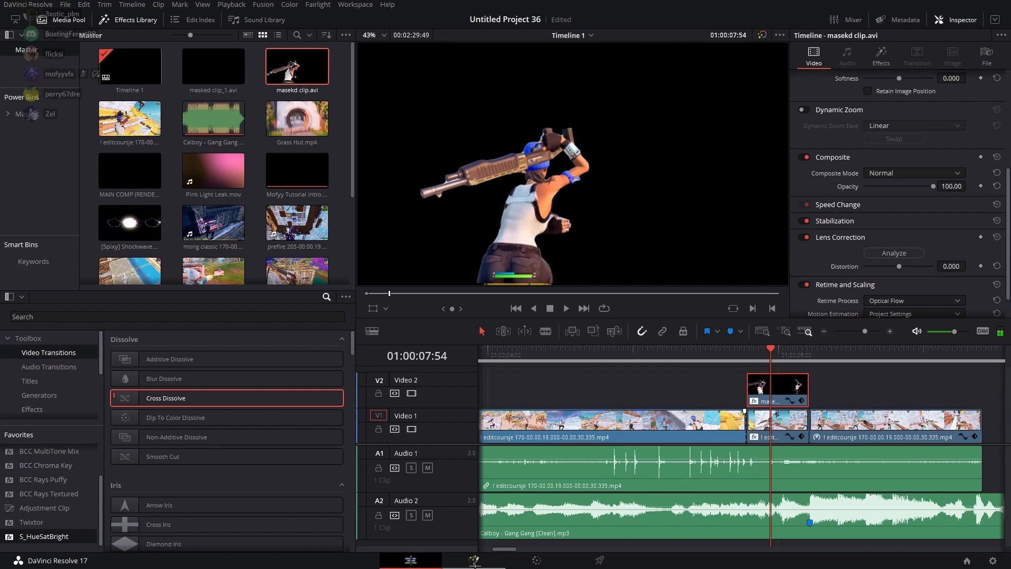
{"action": "left_click", "coordinate": [474, 562]}
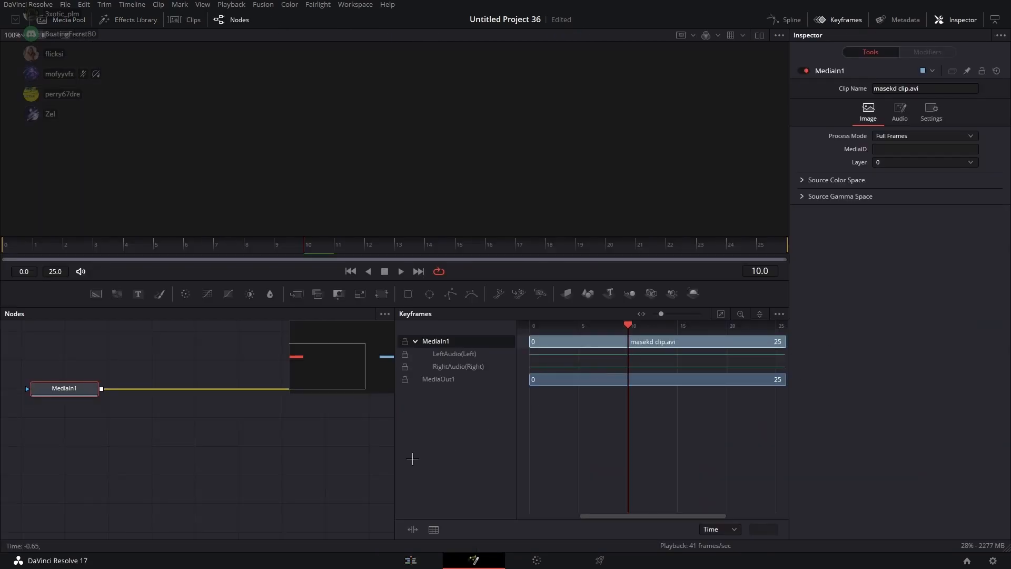
{"action": "key", "text": "shift+space"}
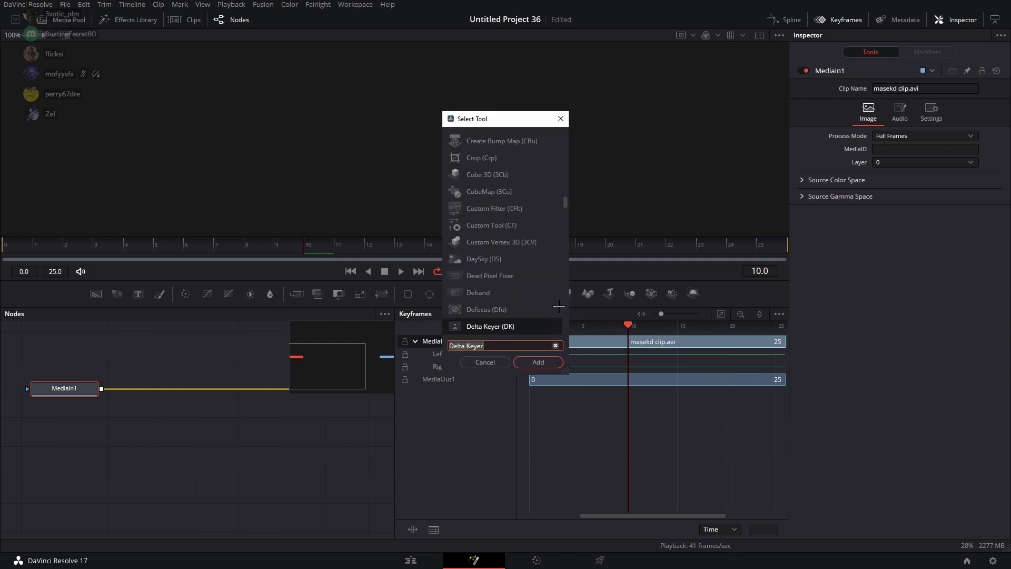
{"action": "left_click", "coordinate": [543, 363]}
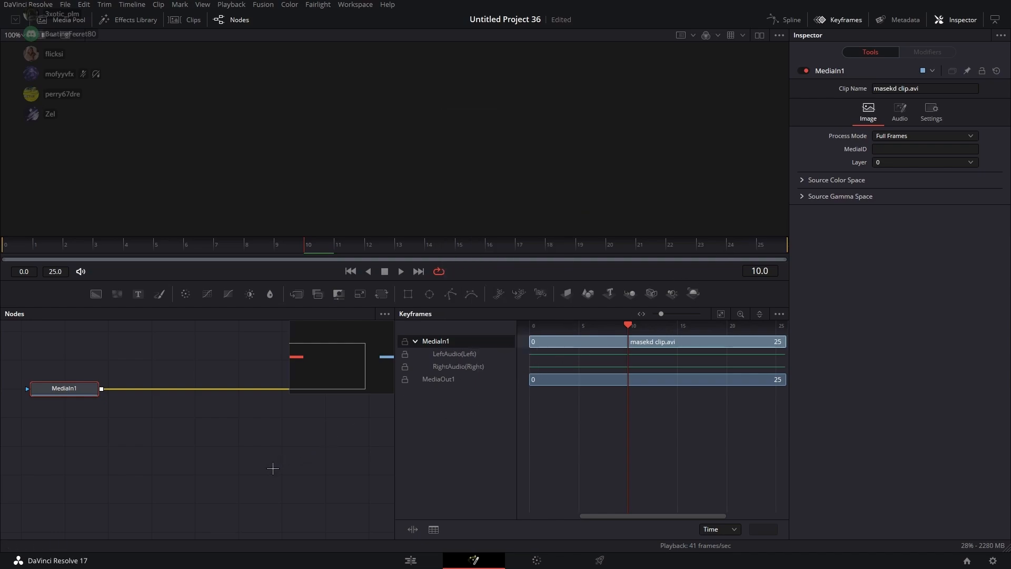
{"action": "key", "text": "shift+space"}
{"action": "type", "text": "de"}
{"action": "left_click", "coordinate": [510, 195]}
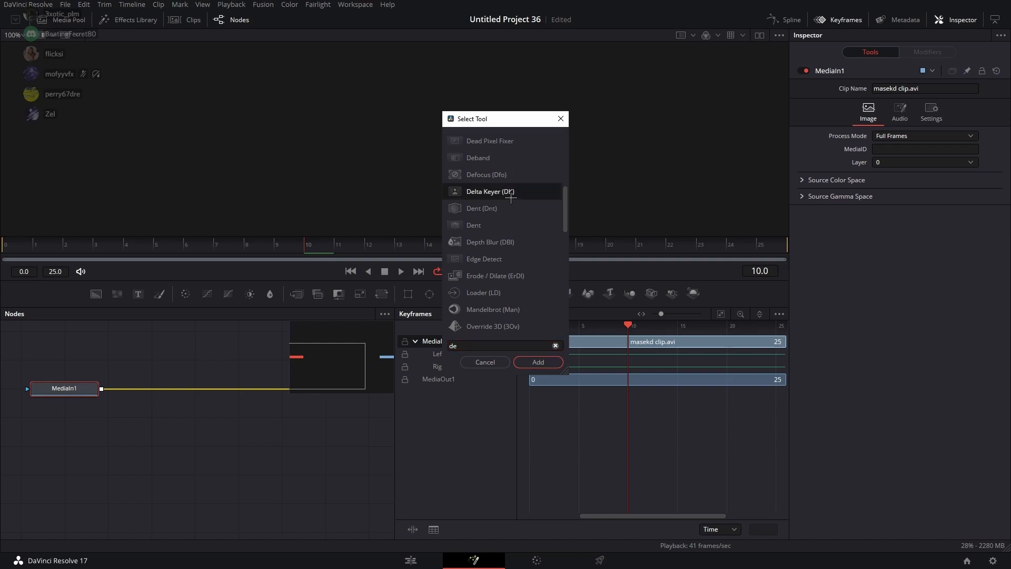
{"action": "left_click", "coordinate": [548, 363]}
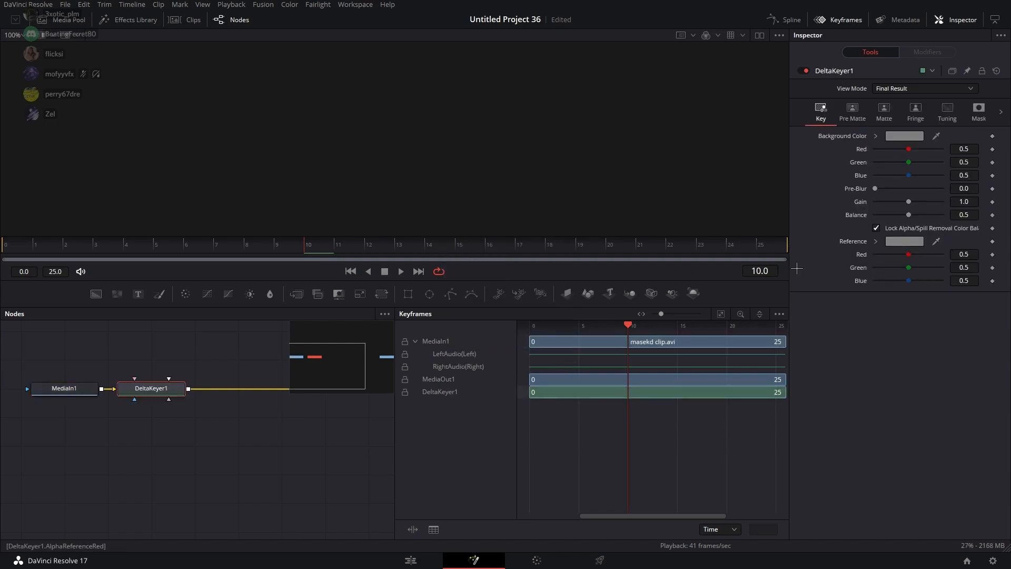
Hide the keyframes view, display MediaOut1 in the viewer and sample the black background as the Delta Keyer's reference colour
{"action": "left_click", "coordinate": [858, 20]}
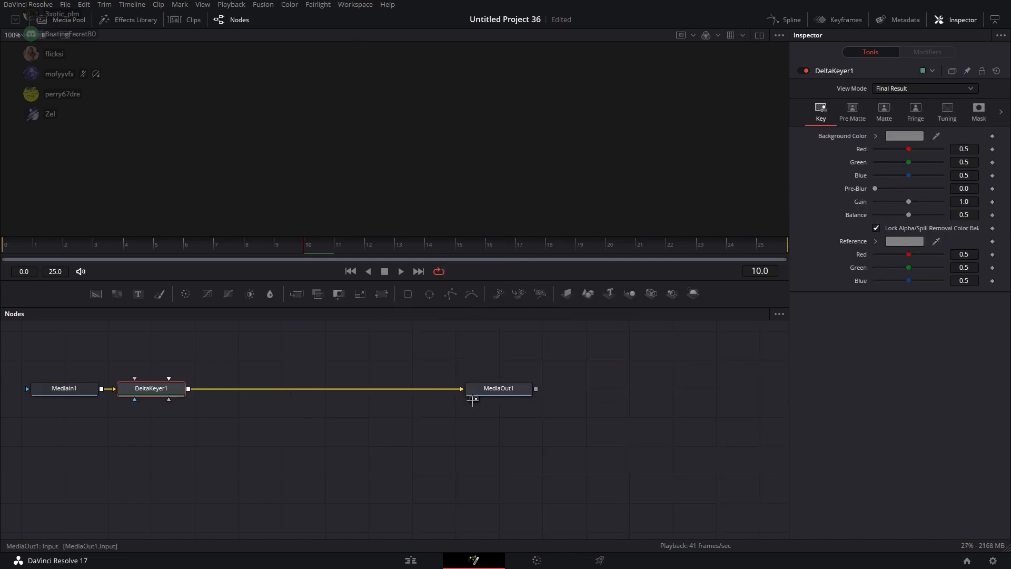
{"action": "left_click", "coordinate": [474, 399]}
{"action": "left_click_drag", "start_coordinate": [947, 250], "coordinate": [444, 188]}
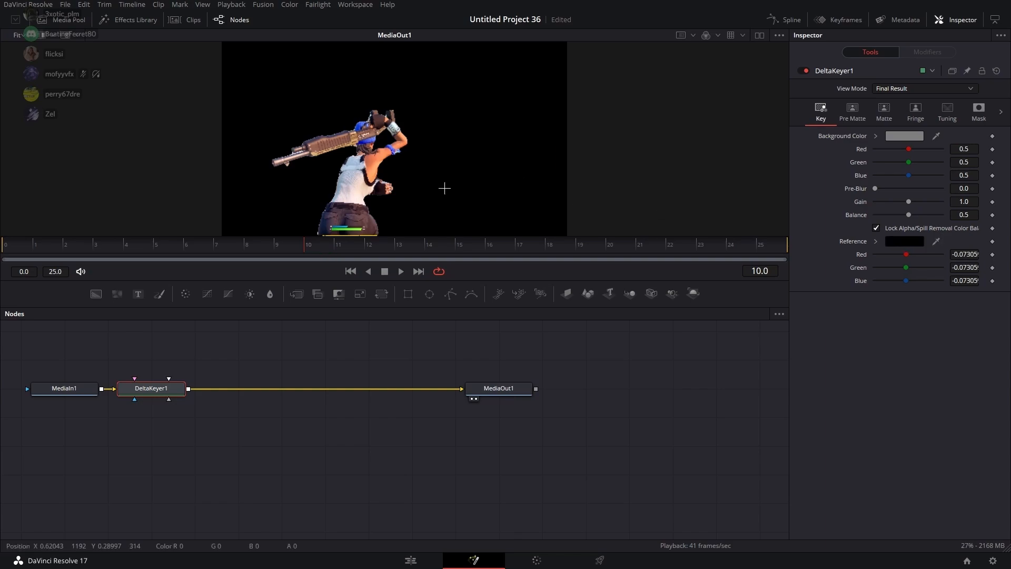
Set the Delta Keyer's reference colour to red (#ff0000) and expand the reference colour controls
{"action": "left_click", "coordinate": [905, 241]}
{"action": "left_click_drag", "start_coordinate": [576, 204], "coordinate": [758, 125]}
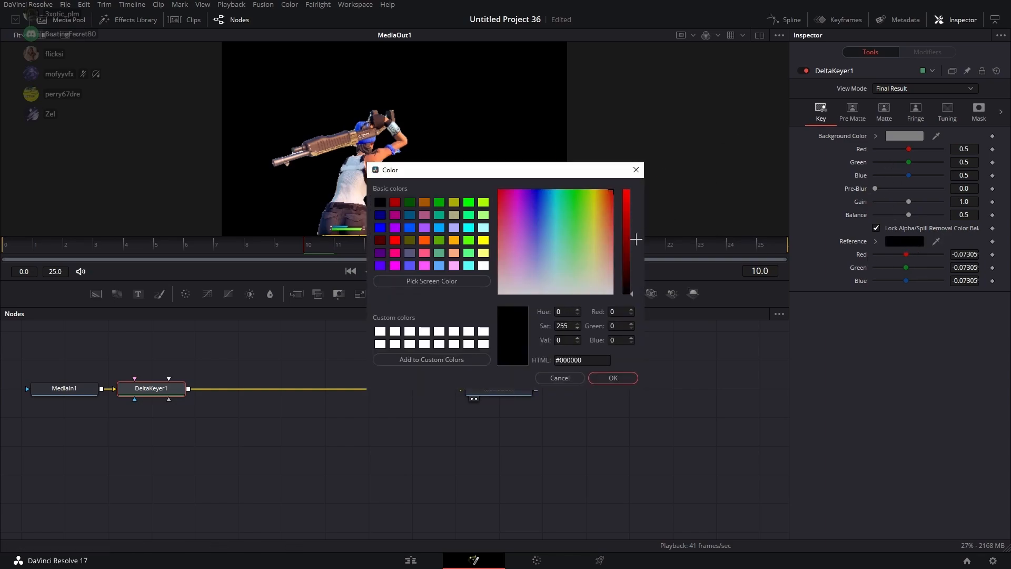
{"action": "left_click_drag", "start_coordinate": [631, 239], "coordinate": [648, 159]}
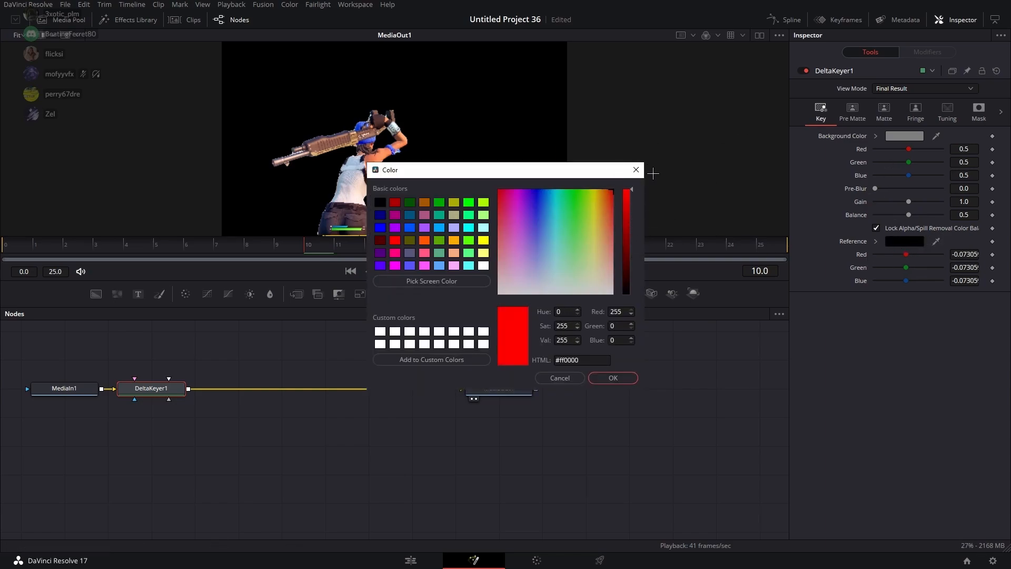
{"action": "left_click", "coordinate": [636, 170]}
{"action": "left_click", "coordinate": [876, 242]}
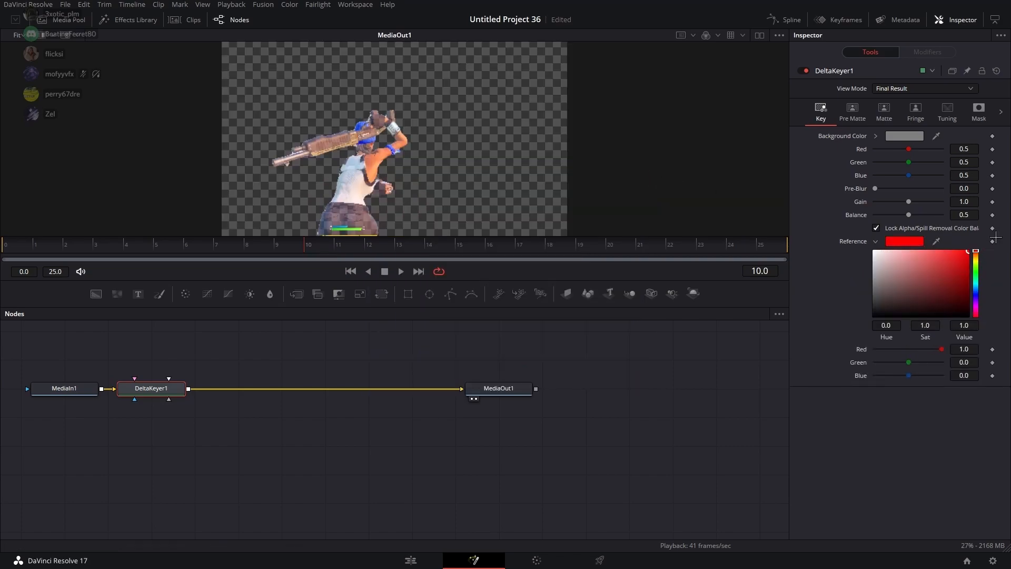
Return to the Edit page and play back the keyed character over the gameplay around 01:00:08:00
{"action": "left_click", "coordinate": [431, 563]}
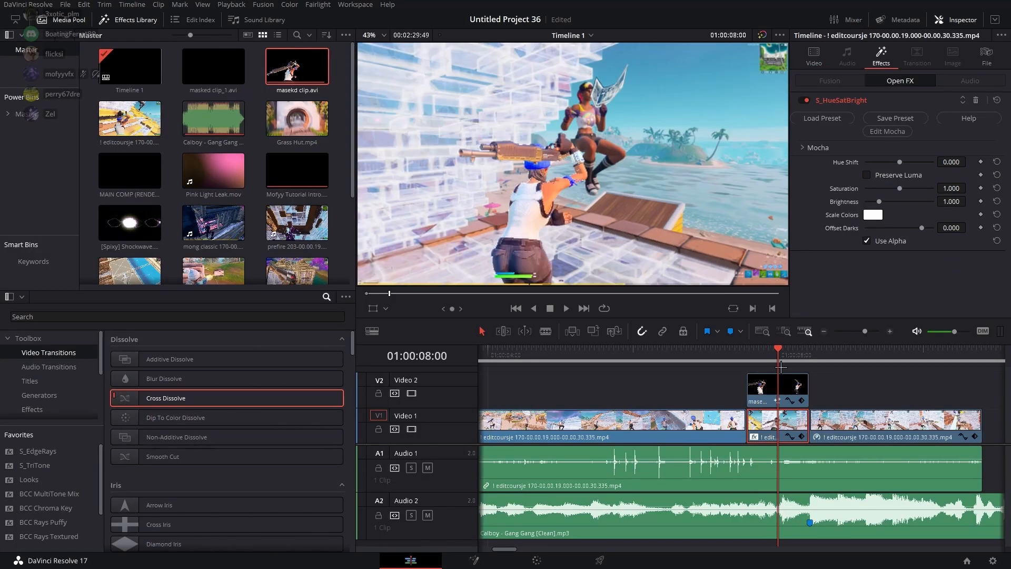
{"action": "mouse_move", "coordinate": [780, 365]}
{"action": "left_mouse_down"}
{"action": "mouse_move", "coordinate": [746, 365]}
{"action": "mouse_move", "coordinate": [787, 367]}
{"action": "left_mouse_up"}
{"action": "key", "text": "space"}
{"action": "key", "text": "space"}
Set the Retime Process of the gameplay segment beneath the masked clip to Optical Flow and play the section
{"action": "left_click", "coordinate": [820, 61]}
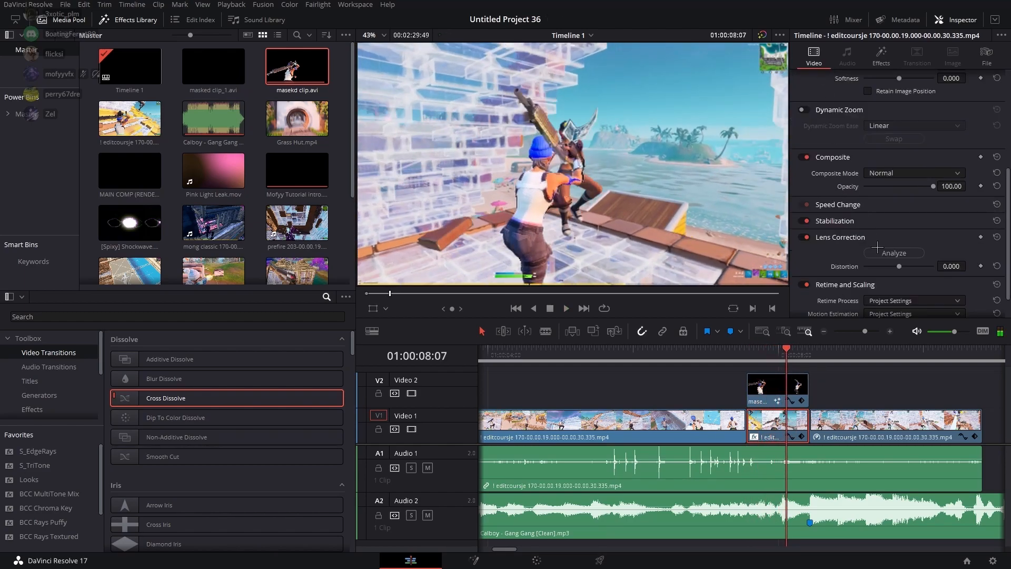
{"action": "scroll", "coordinate": [874, 239], "scroll_direction": "down", "scroll_amount": 2}
{"action": "left_click", "coordinate": [901, 268]}
{"action": "left_click", "coordinate": [880, 321]}
{"action": "left_click_drag", "start_coordinate": [762, 362], "coordinate": [784, 372]}
{"action": "key", "text": "space"}
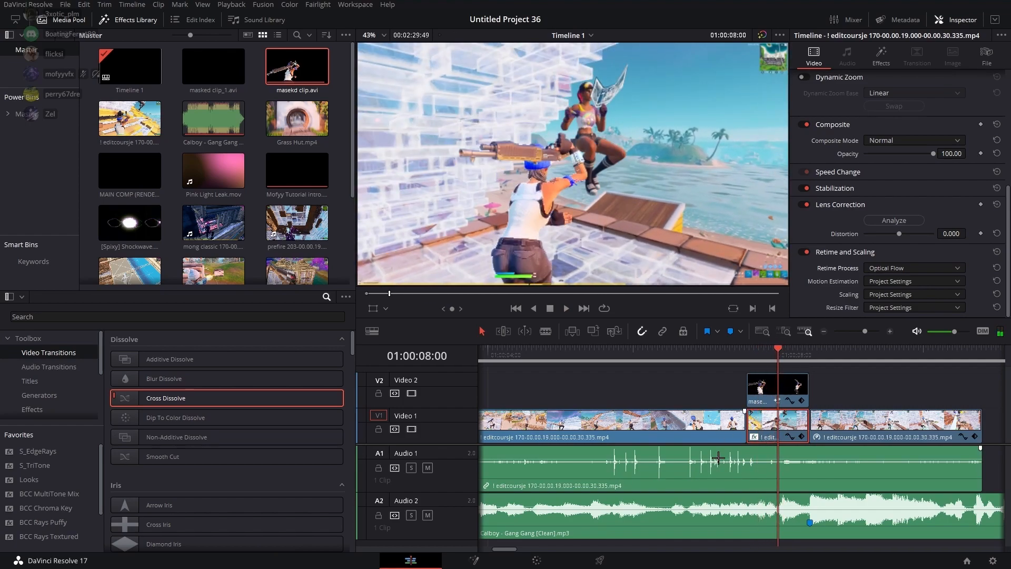
Desaturate the gameplay segment beneath the masked clip to grey with S_HueSatBright and set its Brightness to 0.273
{"action": "left_click", "coordinate": [881, 55]}
{"action": "left_click_drag", "start_coordinate": [879, 201], "coordinate": [869, 202]}
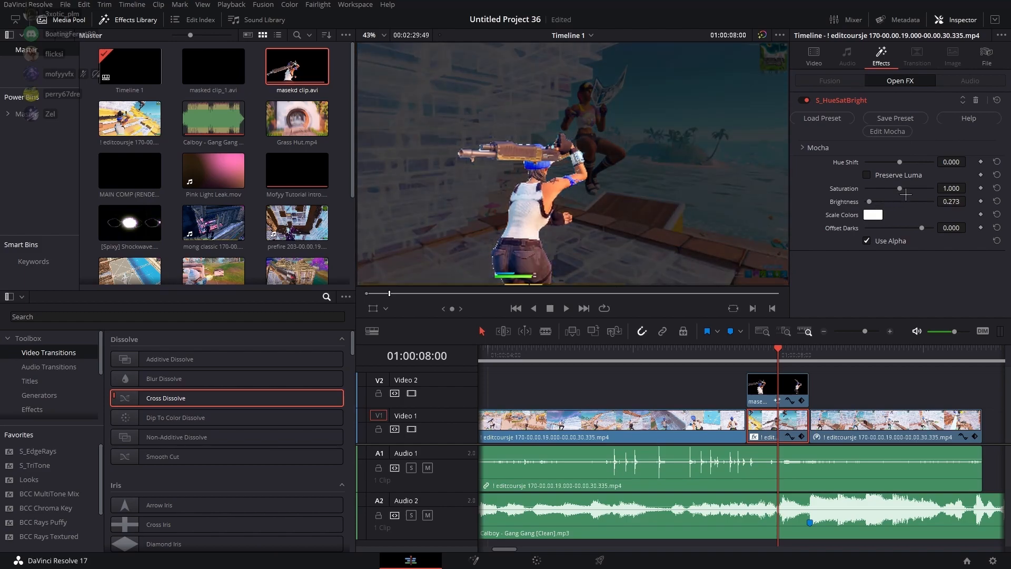
{"action": "left_click_drag", "start_coordinate": [788, 360], "coordinate": [771, 362]}
Select only masekd clip.avi on Video 2 and open it in the Fusion page at 01:00:07:54
{"action": "left_click", "coordinate": [778, 381], "text": "ctrl"}
{"action": "right_click", "coordinate": [774, 385]}
{"action": "left_click", "coordinate": [769, 388]}
{"action": "left_click", "coordinate": [792, 393]}
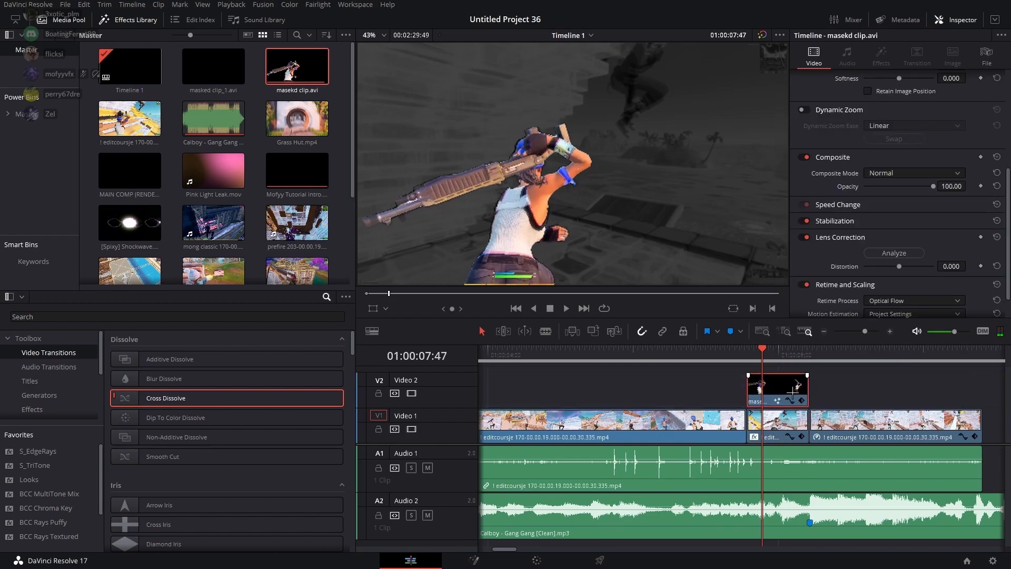
{"action": "left_click_drag", "start_coordinate": [777, 358], "coordinate": [771, 360]}
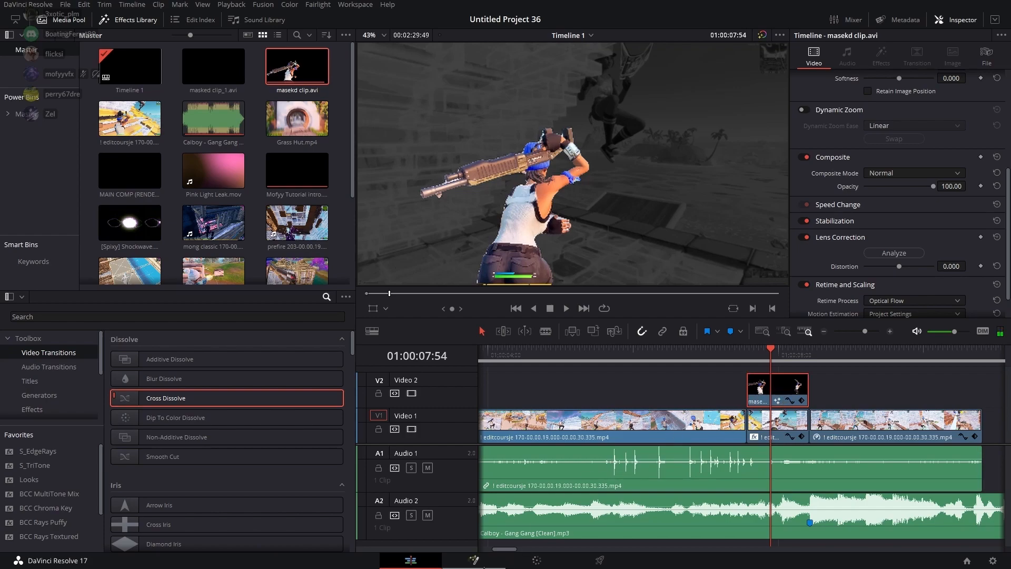
{"action": "left_click", "coordinate": [479, 563]}
Add the PinkSkinGlow.setting preset from the Downloads folder to the masked clip's node graph
{"action": "key", "text": "super"}
{"action": "left_click", "coordinate": [396, 560]}
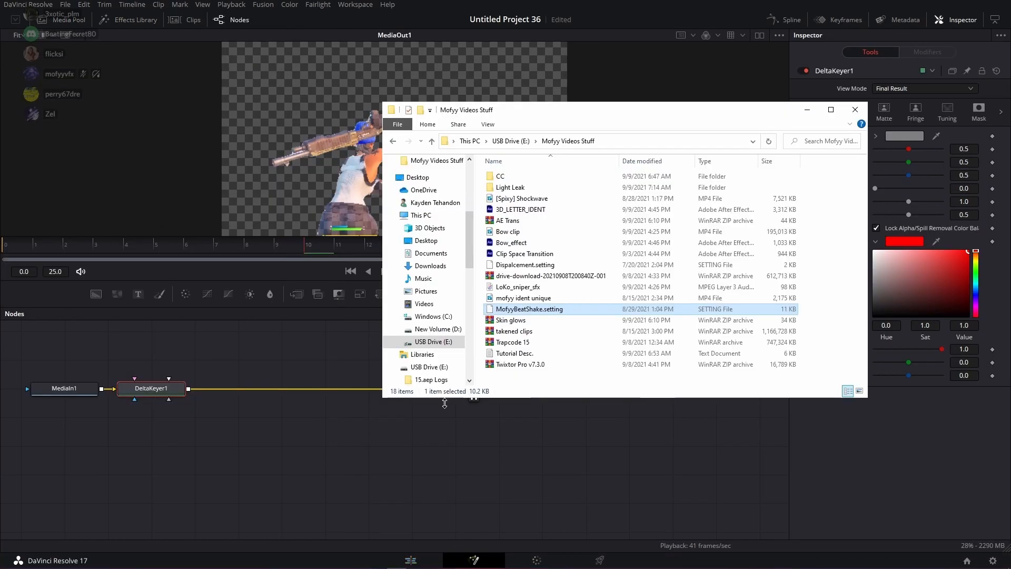
{"action": "left_click", "coordinate": [442, 278]}
{"action": "left_click", "coordinate": [440, 266]}
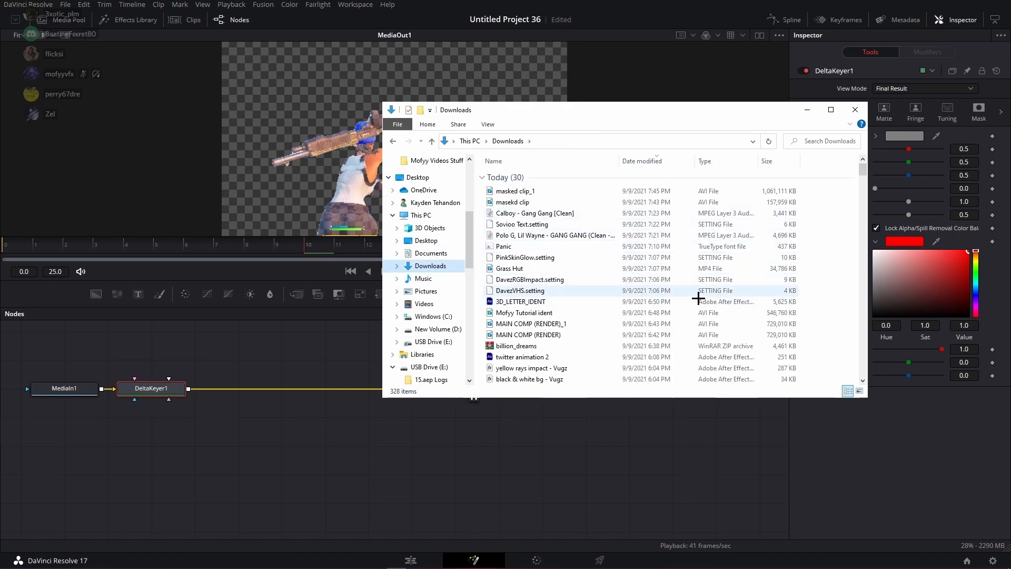
{"action": "left_click_drag", "start_coordinate": [579, 258], "coordinate": [340, 463]}
Connect the pink glow chain from S_EdgeColorize1 to S_Rays1 between DeltaKeyer1 and MediaOut1, with MediaOut1 placed at the end
{"action": "left_click_drag", "start_coordinate": [280, 422], "coordinate": [416, 431]}
{"action": "left_click_drag", "start_coordinate": [495, 399], "coordinate": [302, 435]}
{"action": "left_click_drag", "start_coordinate": [612, 383], "coordinate": [624, 429]}
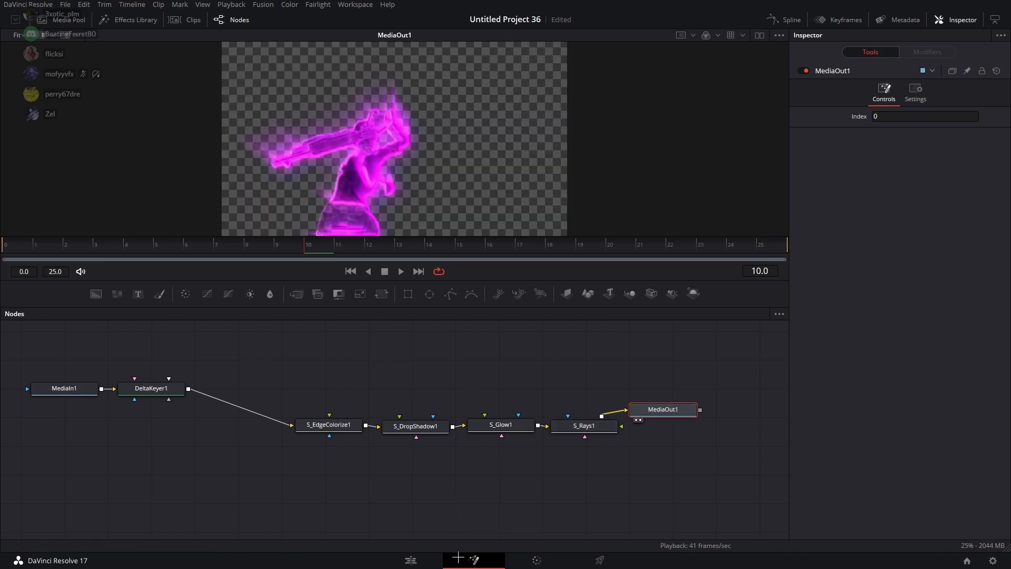
Show the keyframes view and examine the edge colour settings of the S_EdgeColorize1 node
{"action": "left_click", "coordinate": [841, 20]}
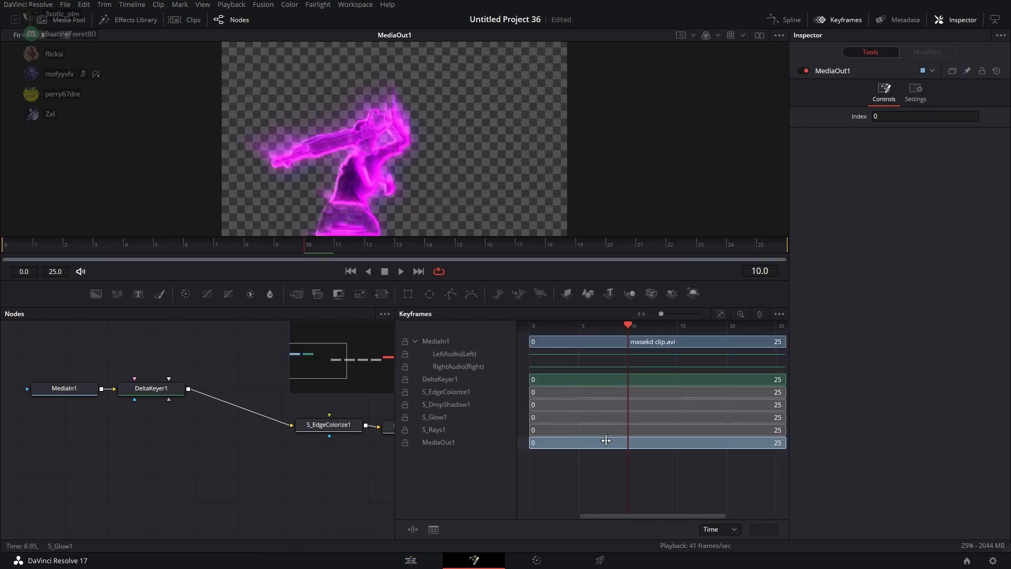
{"action": "scroll", "coordinate": [606, 432], "scroll_direction": "down", "scroll_amount": 15}
{"action": "left_click", "coordinate": [328, 425]}
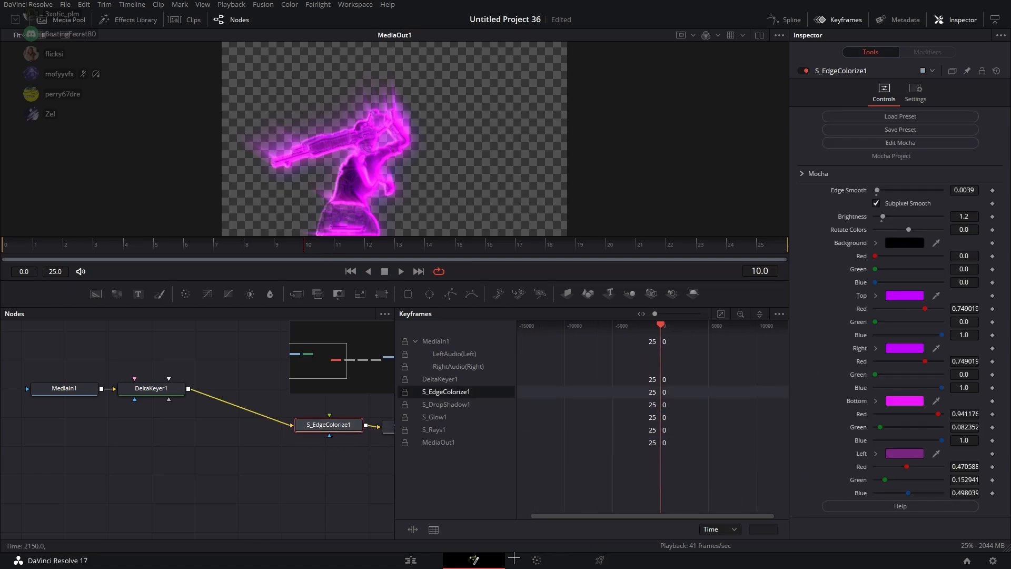
Return to the Edit page and play and scrub through the pink glow section from the start of the masked clip
{"action": "left_click", "coordinate": [411, 560]}
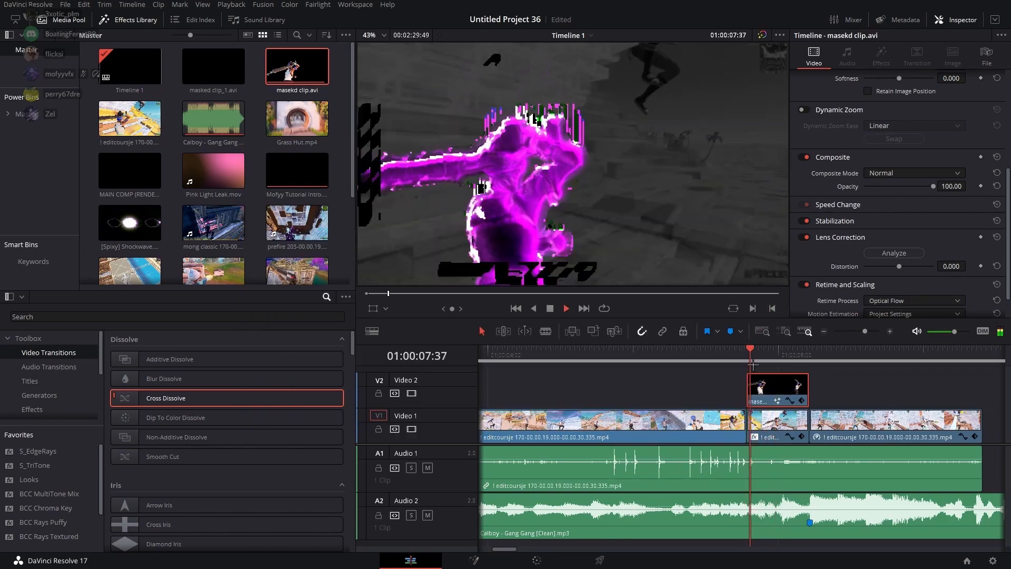
{"action": "left_click", "coordinate": [747, 362]}
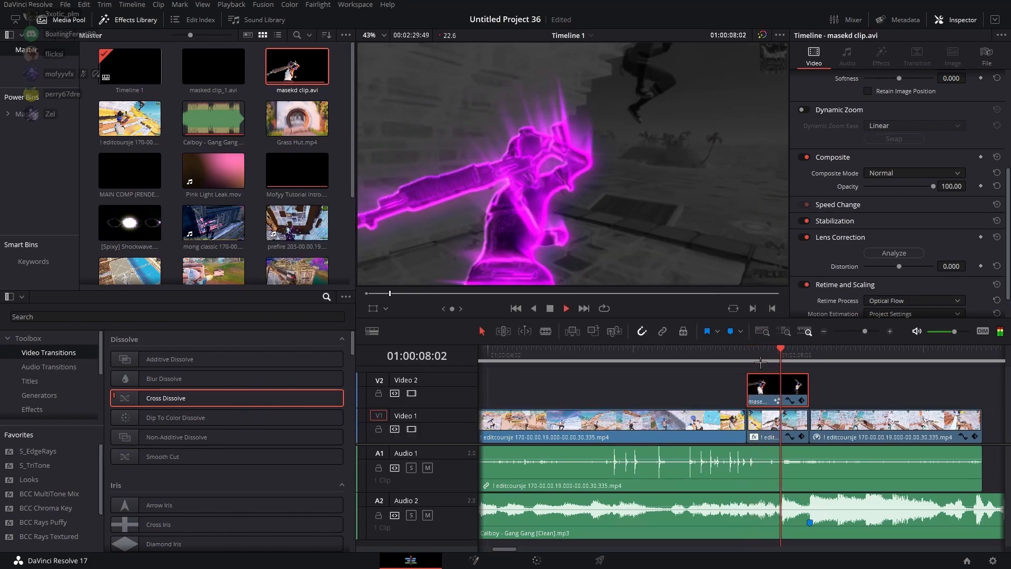
{"action": "left_click", "coordinate": [758, 363]}
{"action": "left_click_drag", "start_coordinate": [757, 365], "coordinate": [781, 364]}
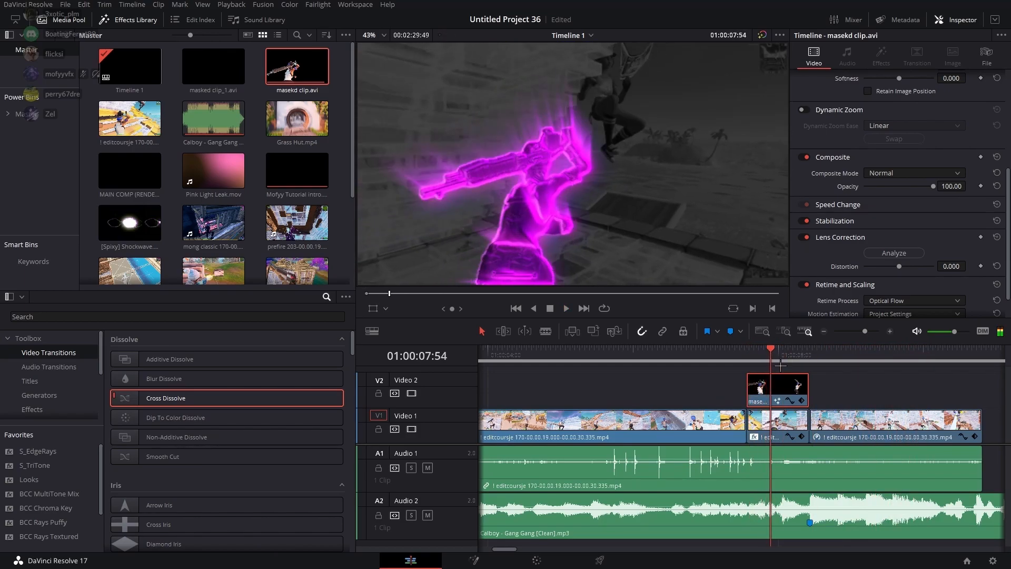
{"action": "right_click", "coordinate": [767, 395]}
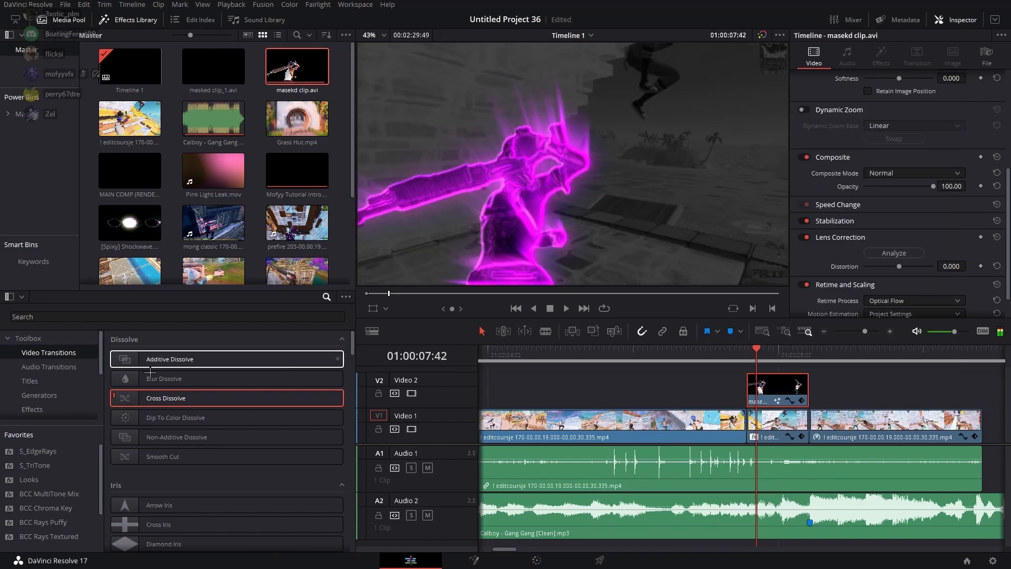
Add a 16-frame Cross Dissolve at the Video 1 cut where the grey segment begins, and play the section
{"action": "left_click_drag", "start_coordinate": [204, 400], "coordinate": [790, 430]}
{"action": "left_click", "coordinate": [762, 428]}
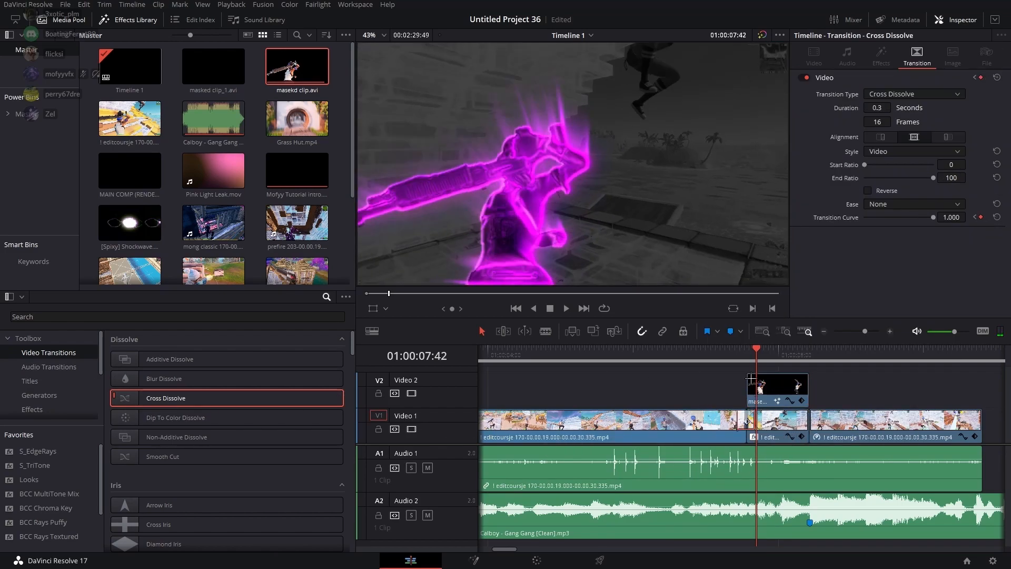
{"action": "mouse_move", "coordinate": [751, 378]}
{"action": "left_mouse_down"}
{"action": "mouse_move", "coordinate": [734, 371]}
{"action": "mouse_move", "coordinate": [763, 371]}
{"action": "mouse_move", "coordinate": [736, 366]}
{"action": "left_mouse_up"}
{"action": "key", "text": "space"}
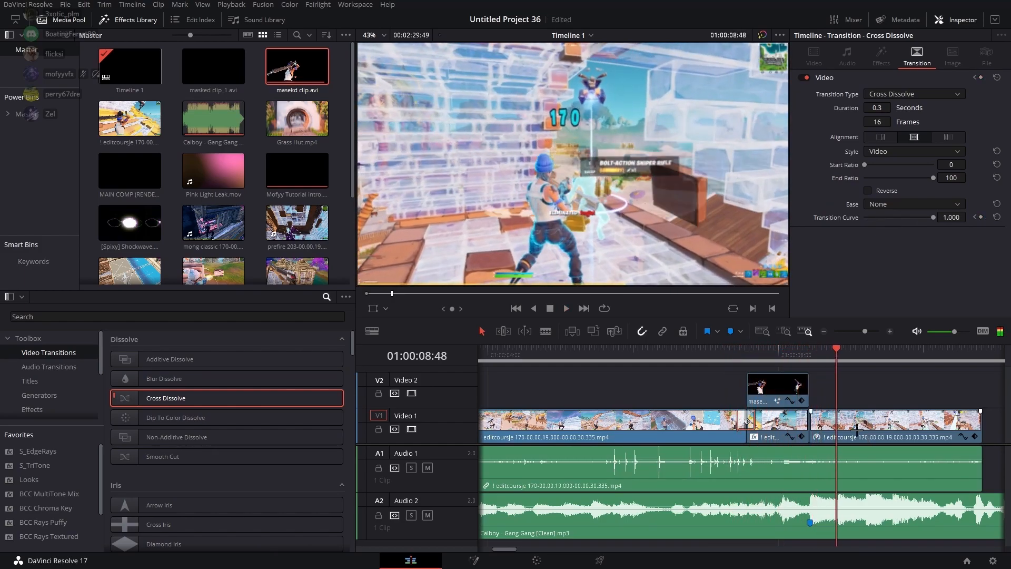
Place an Adjustment Clip on Video 2 directly after the masked clip and open it in the Fusion page
{"action": "scroll", "coordinate": [42, 526], "scroll_direction": "down", "scroll_amount": 3}
{"action": "left_click_drag", "start_coordinate": [63, 509], "coordinate": [851, 393]}
{"action": "left_click", "coordinate": [479, 561]}
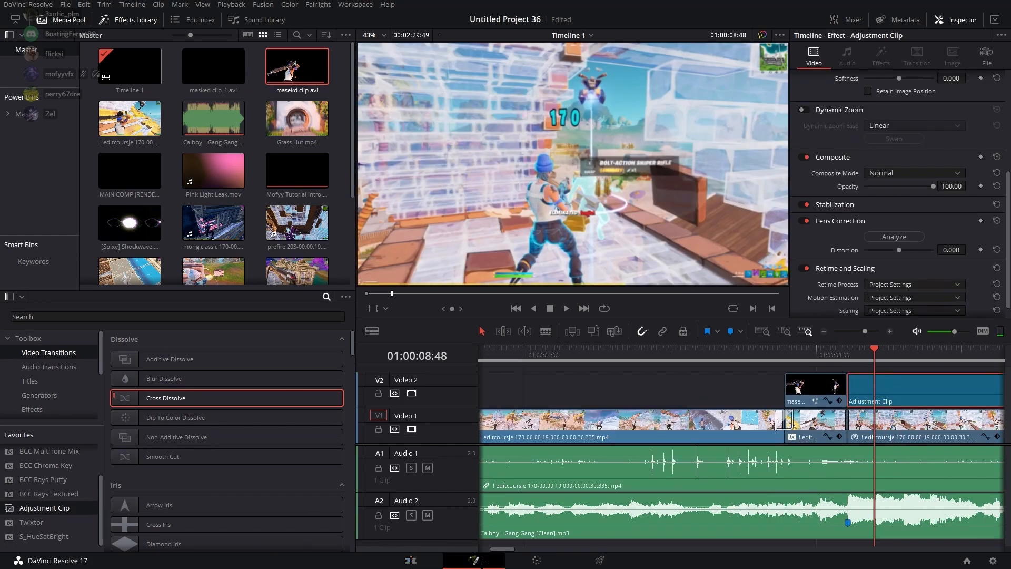
Add the impact preset with S_Shake, S_Flicker and S_Glint nodes from the Downloads folder and hide the keyframes view
{"action": "left_click", "coordinate": [415, 560]}
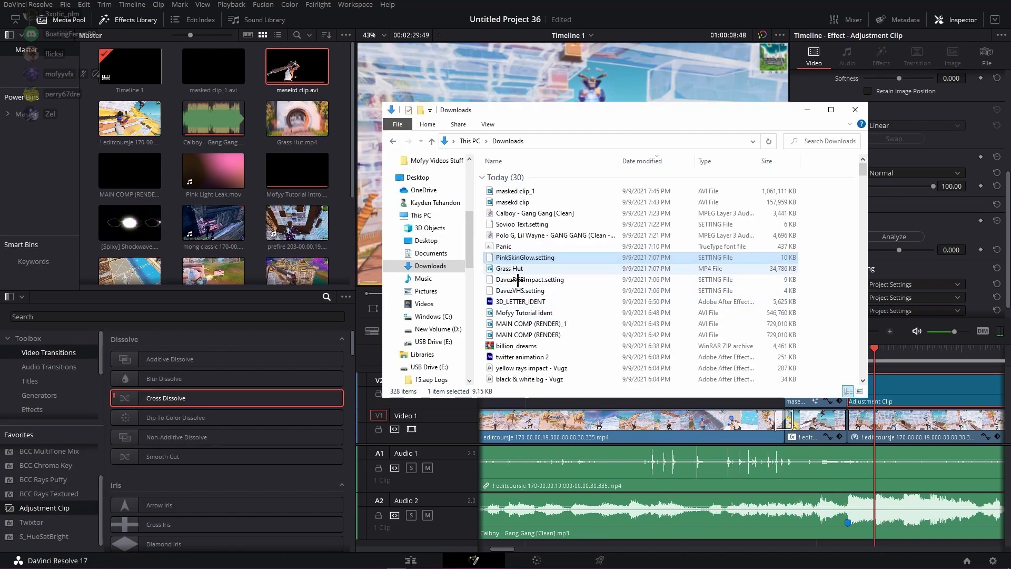
{"action": "left_click_drag", "start_coordinate": [548, 281], "coordinate": [579, 263]}
{"action": "scroll", "coordinate": [592, 258], "scroll_direction": "down", "scroll_amount": 20}
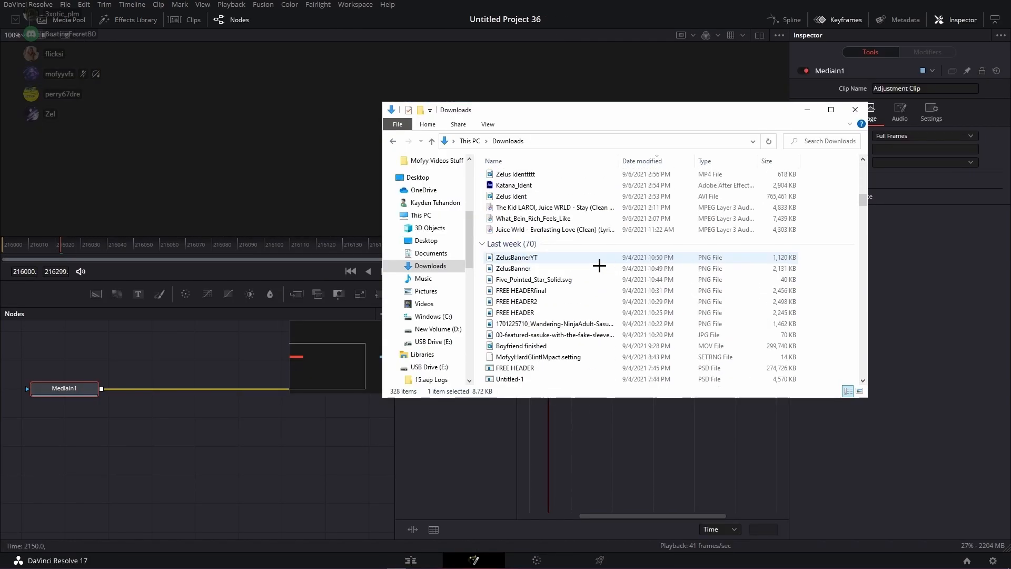
{"action": "left_click_drag", "start_coordinate": [575, 192], "coordinate": [257, 469]}
{"action": "left_click", "coordinate": [840, 20]}
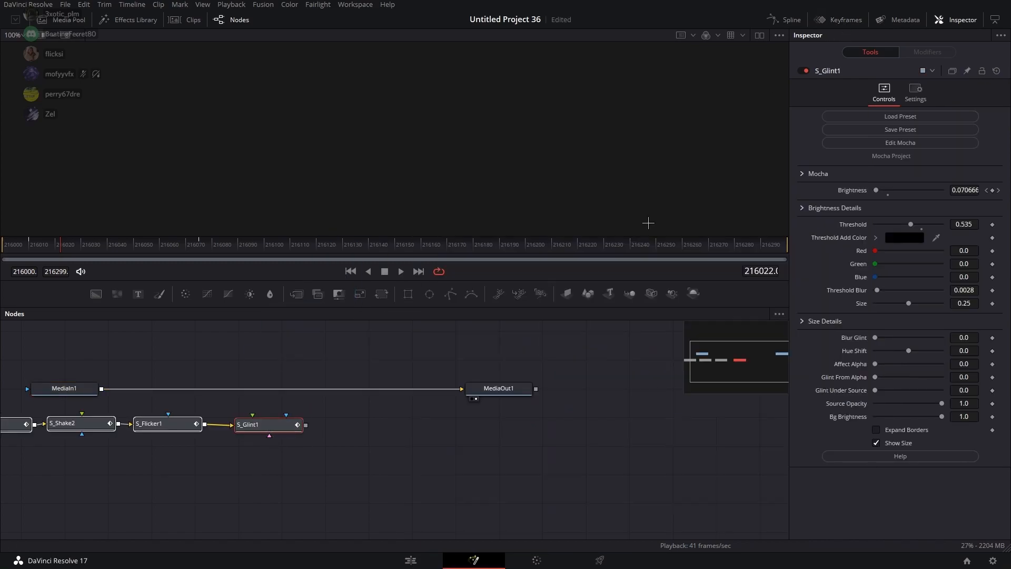
Connect the S_Shake1, S_Shake2, S_Flicker1 and S_Glint1 chain between MediaIn1 and MediaOut1, with MediaOut1 at the end
{"action": "left_click_drag", "start_coordinate": [282, 430], "coordinate": [552, 420]}
{"action": "left_click_drag", "start_coordinate": [421, 388], "coordinate": [242, 423]}
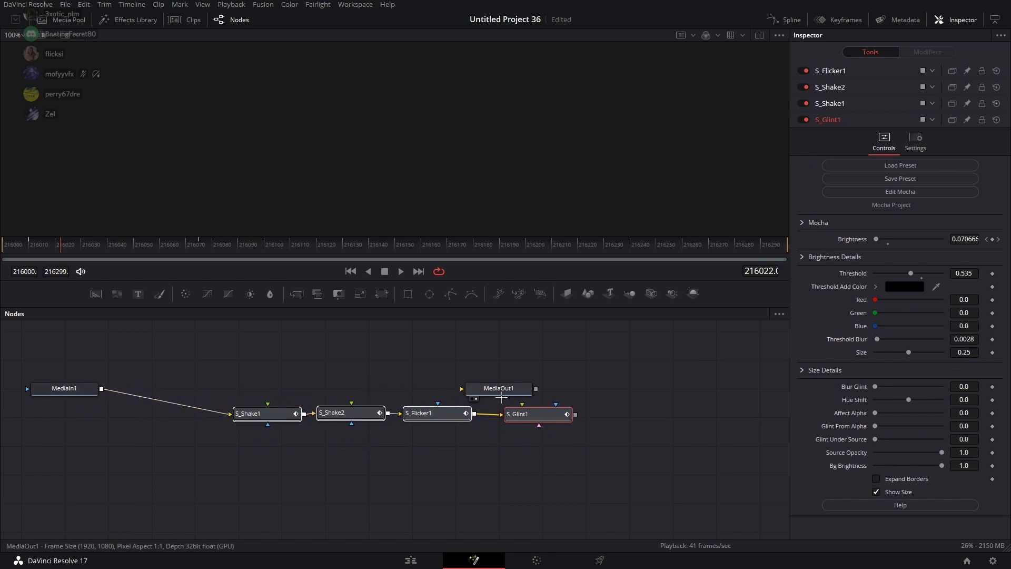
{"action": "left_click_drag", "start_coordinate": [481, 395], "coordinate": [614, 401]}
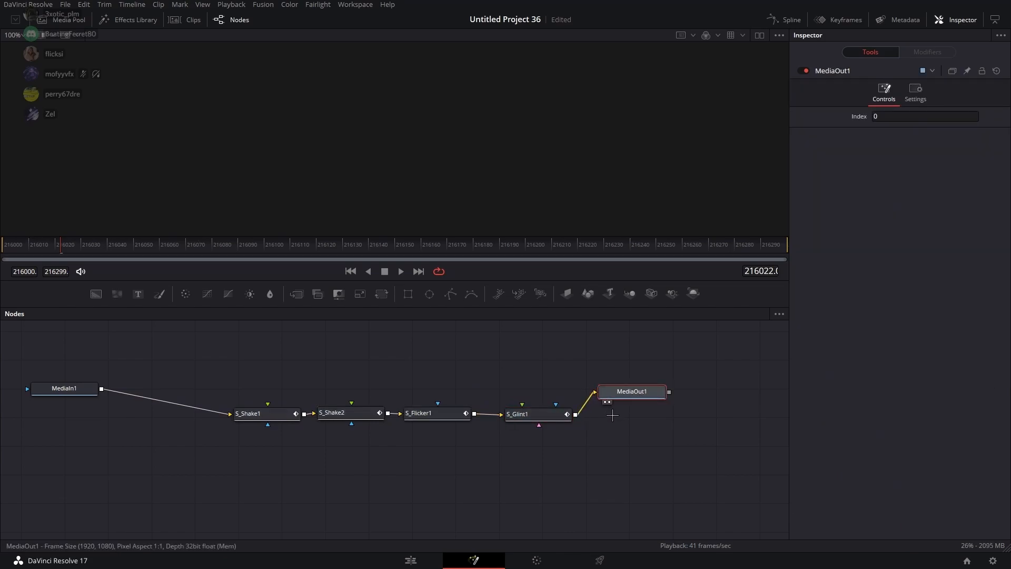
Back on the Edit page, enable Render Cache Color Output for the adjustment clip and trim its end to the gameplay's end
{"action": "left_click", "coordinate": [411, 560]}
{"action": "right_click", "coordinate": [896, 401]}
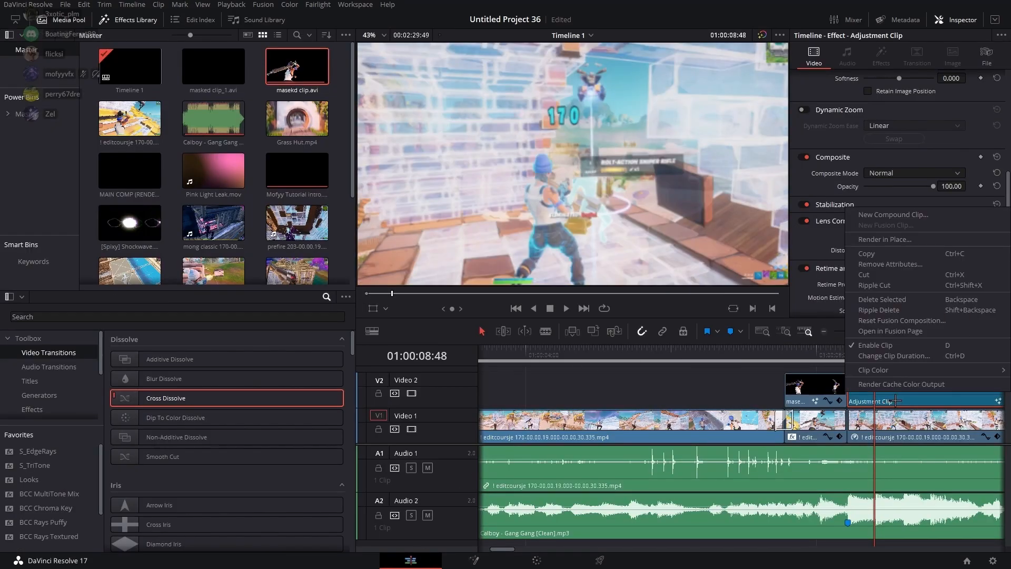
{"action": "left_click", "coordinate": [910, 387]}
{"action": "left_click_drag", "start_coordinate": [508, 550], "coordinate": [524, 554]}
{"action": "left_click_drag", "start_coordinate": [881, 397], "coordinate": [692, 404]}
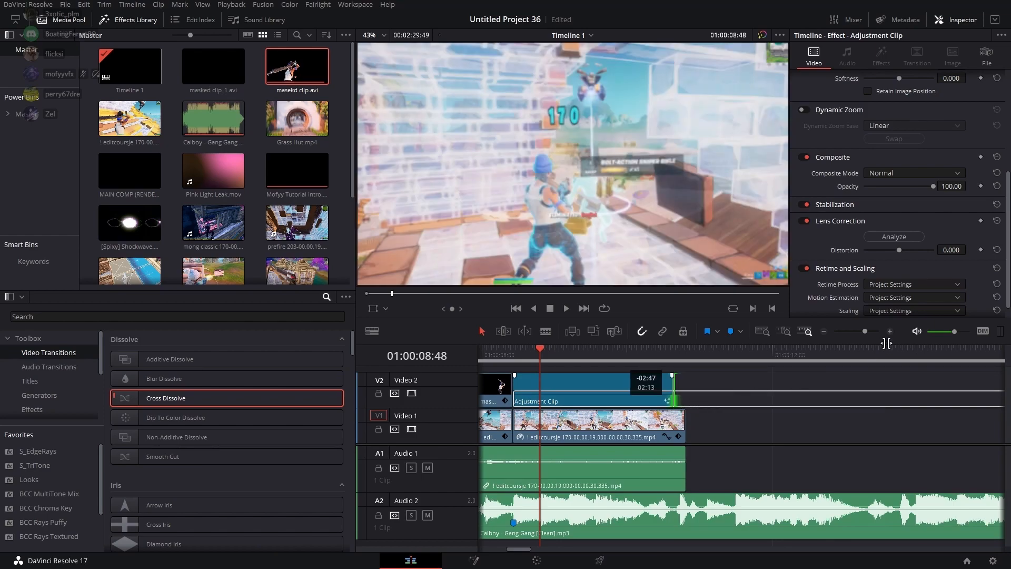
Play back the whole montage from 01:00:00:00 through the pink glow section
{"action": "mouse_move", "coordinate": [870, 333]}
{"action": "left_mouse_down"}
{"action": "mouse_move", "coordinate": [839, 323]}
{"action": "mouse_move", "coordinate": [875, 336]}
{"action": "mouse_move", "coordinate": [847, 337]}
{"action": "mouse_move", "coordinate": [865, 335]}
{"action": "left_mouse_up"}
{"action": "key", "text": "Home"}
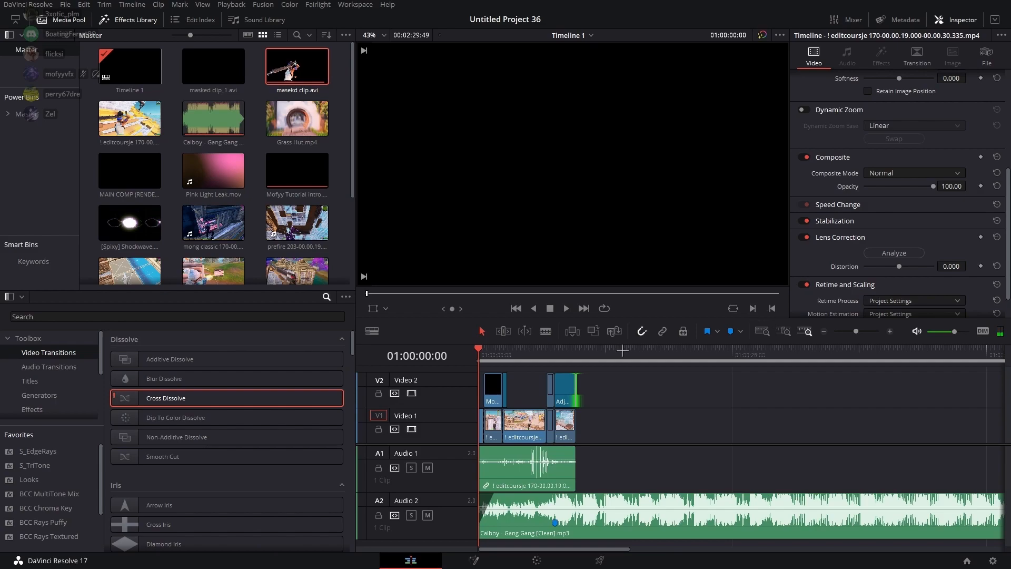
{"action": "right_click", "coordinate": [490, 363]}
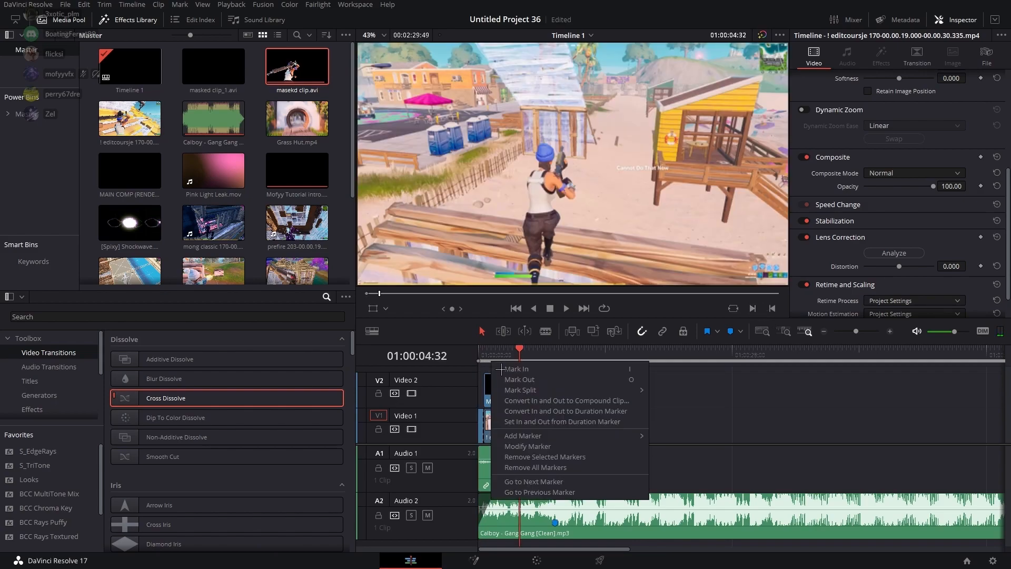
{"action": "mouse_move", "coordinate": [541, 393]}
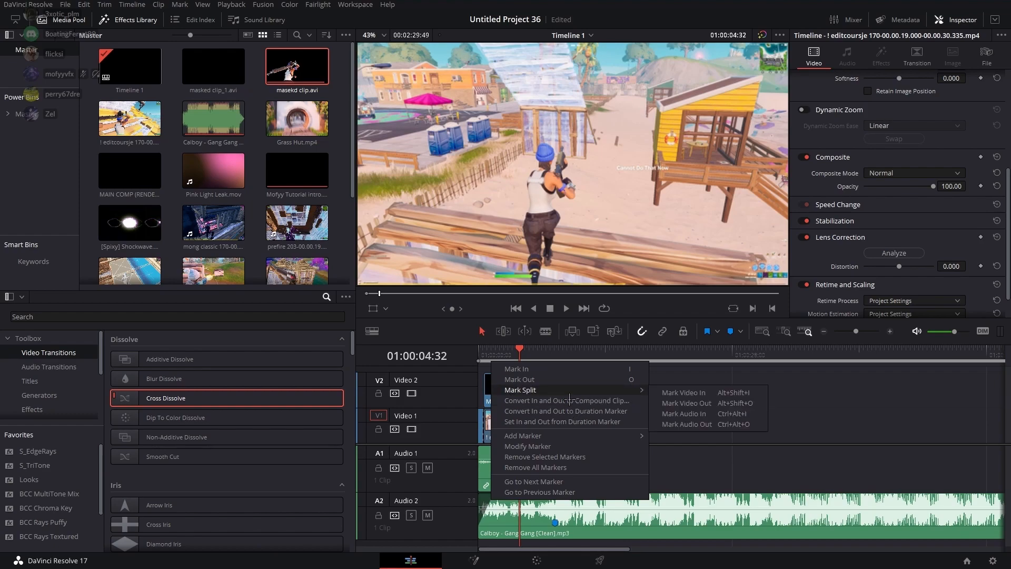
{"action": "left_click_drag", "start_coordinate": [489, 357], "coordinate": [478, 358]}
{"action": "key", "text": "space"}
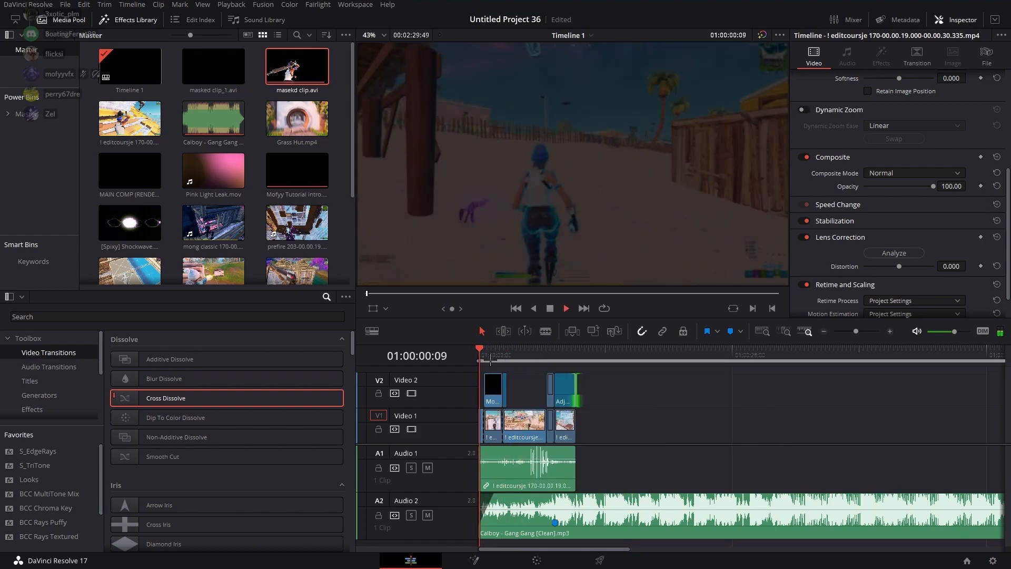
{"action": "left_click_drag", "start_coordinate": [857, 331], "coordinate": [870, 339]}
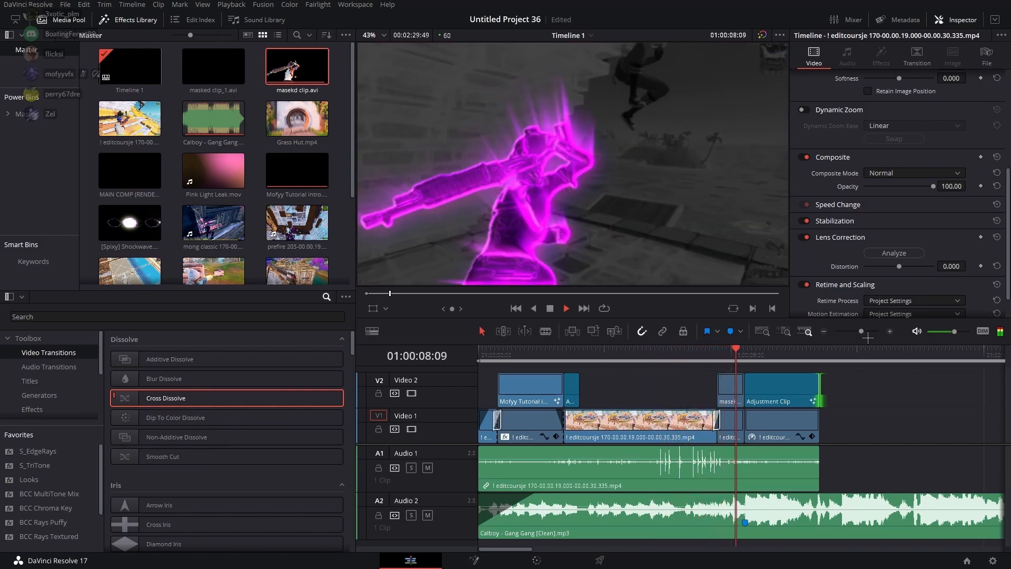
{"action": "key", "text": "space"}
Step frame by frame from 01:00:08:07 through the masked clip and the adjustment clip's impact effect
{"action": "left_click_drag", "start_coordinate": [751, 354], "coordinate": [735, 354]}
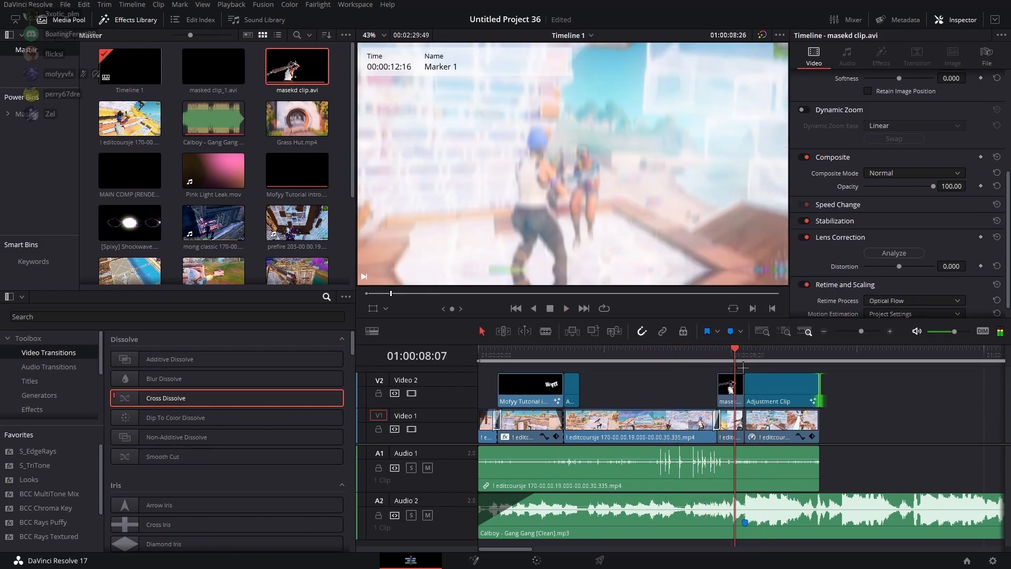
{"action": "key", "text": "Right"}
{"action": "key", "text": "Right"}
{"action": "key", "text": "Right"}
{"action": "key", "text": "Right"}
{"action": "key", "text": "Right"}
{"action": "key", "text": "Right"}
{"action": "key", "text": "Right"}
{"action": "key", "text": "Right"}
{"action": "key", "text": "Right"}
{"action": "key", "text": "Right"}
{"action": "key", "text": "Right"}
{"action": "key", "text": "Right"}
{"action": "key", "text": "Right"}
{"action": "key", "text": "Right"}
{"action": "key", "text": "Right"}
{"action": "key", "text": "Right"}
{"action": "key", "text": "Right"}
{"action": "key", "text": "Right"}
{"action": "key", "text": "Right"}
{"action": "key", "text": "Right"}
{"action": "key", "text": "Right"}
{"action": "key", "text": "Right"}
{"action": "key", "text": "Right"}
{"action": "key", "text": "Right"}
{"action": "key", "text": "Right"}
{"action": "key", "text": "Right"}
{"action": "key", "text": "Right"}
{"action": "key", "text": "Right"}
{"action": "key", "text": "Right"}
{"action": "key", "text": "Right"}
{"action": "key", "text": "Right"}
{"action": "key", "text": "Right"}
{"action": "key", "text": "Right"}
{"action": "key", "text": "Right"}
{"action": "key", "text": "Right"}
{"action": "key", "text": "Right"}
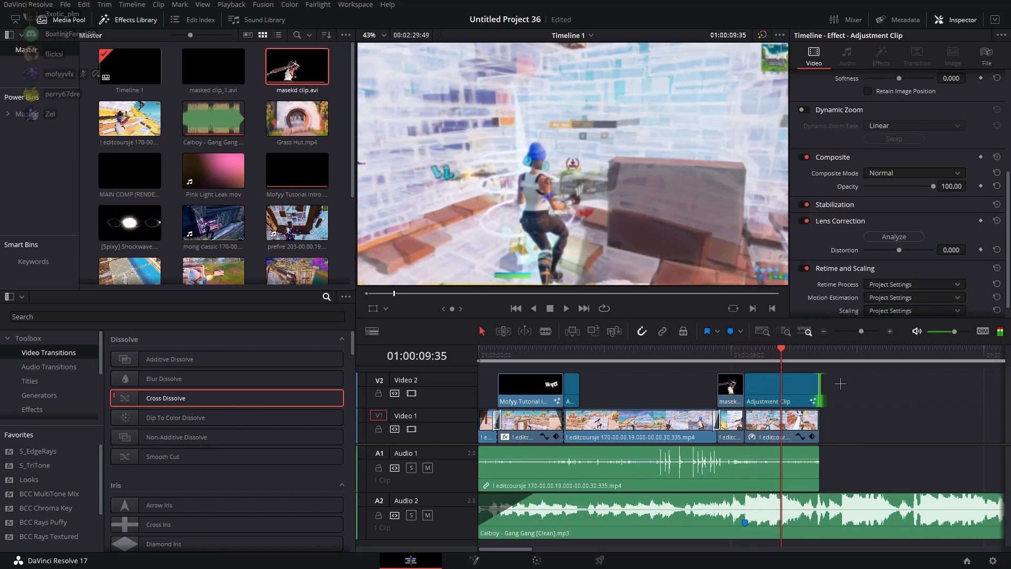
Find the beat at 01:00:09:12 during playback and add a marker to the song there
{"action": "mouse_move", "coordinate": [775, 359]}
{"action": "left_mouse_down"}
{"action": "mouse_move", "coordinate": [753, 368]}
{"action": "mouse_move", "coordinate": [778, 369]}
{"action": "left_mouse_up"}
{"action": "key", "text": "space"}
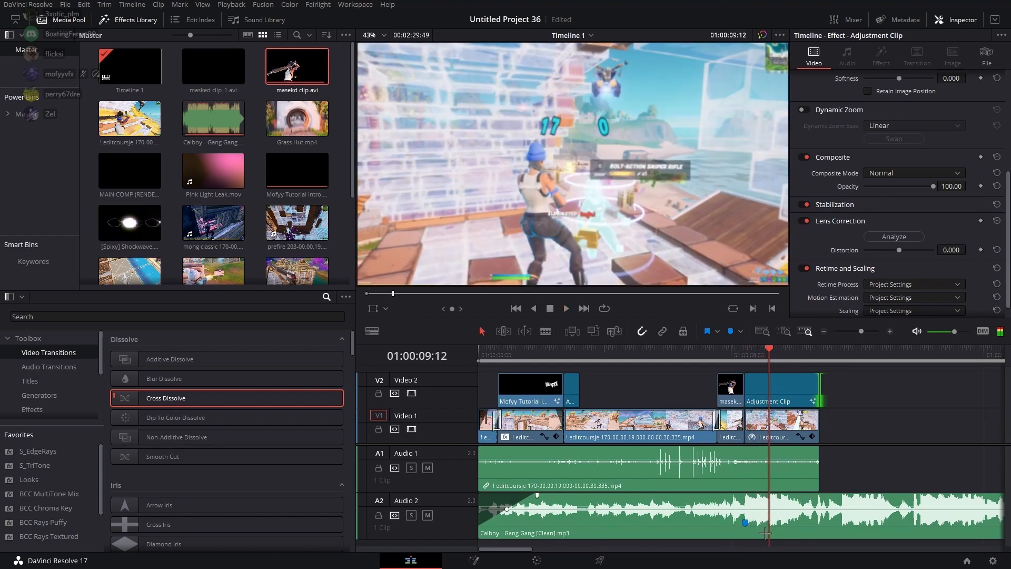
{"action": "left_click", "coordinate": [785, 513]}
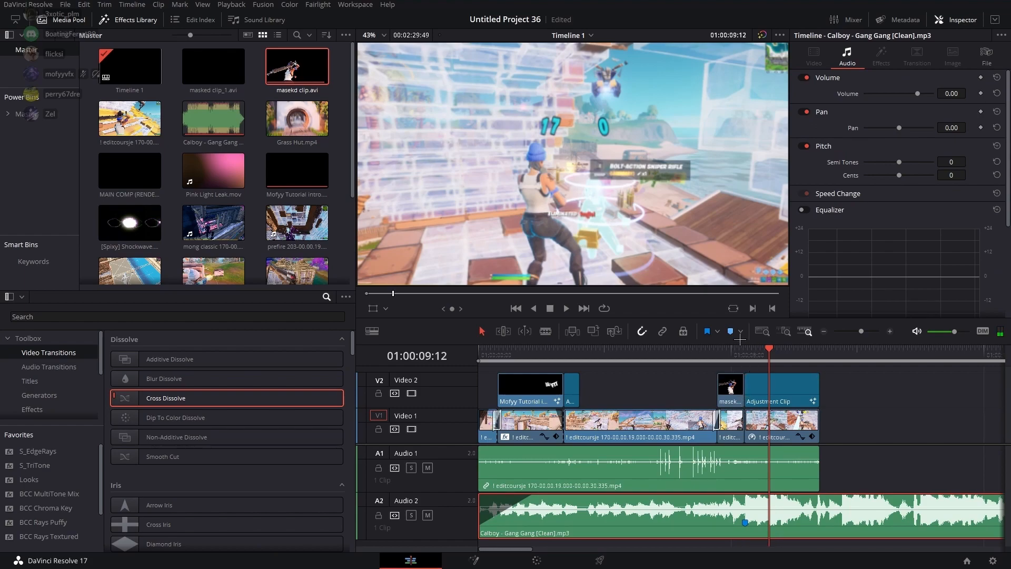
{"action": "key", "text": "m"}
Split the second adjustment clip, gameplay video and gameplay audio at 01:00:09:12, and delete the parts after it
{"action": "left_click", "coordinate": [791, 387]}
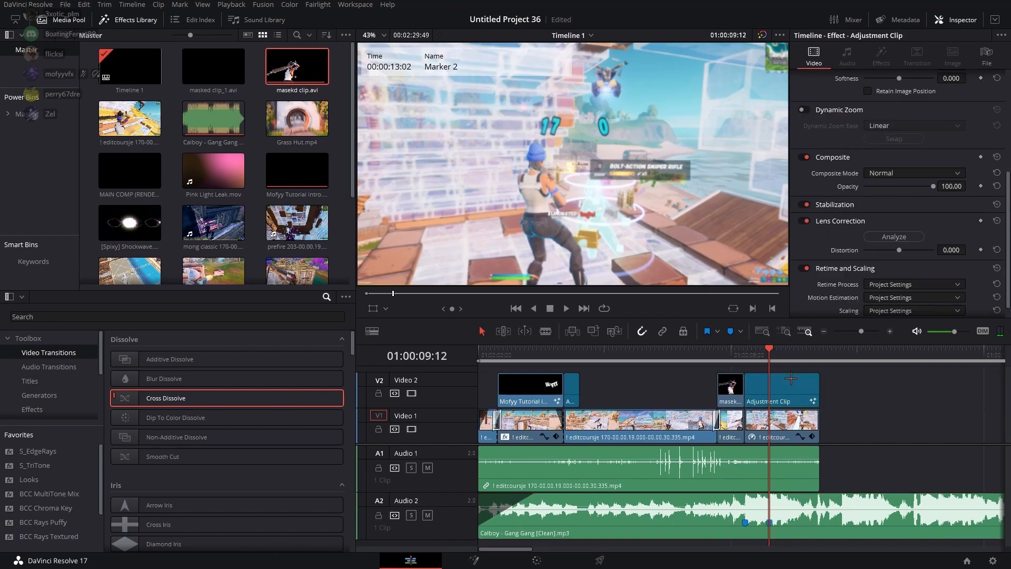
{"action": "key", "text": "ctrl+b"}
{"action": "left_click", "coordinate": [792, 417]}
{"action": "left_click", "coordinate": [788, 455]}
{"action": "key", "text": "ctrl+b"}
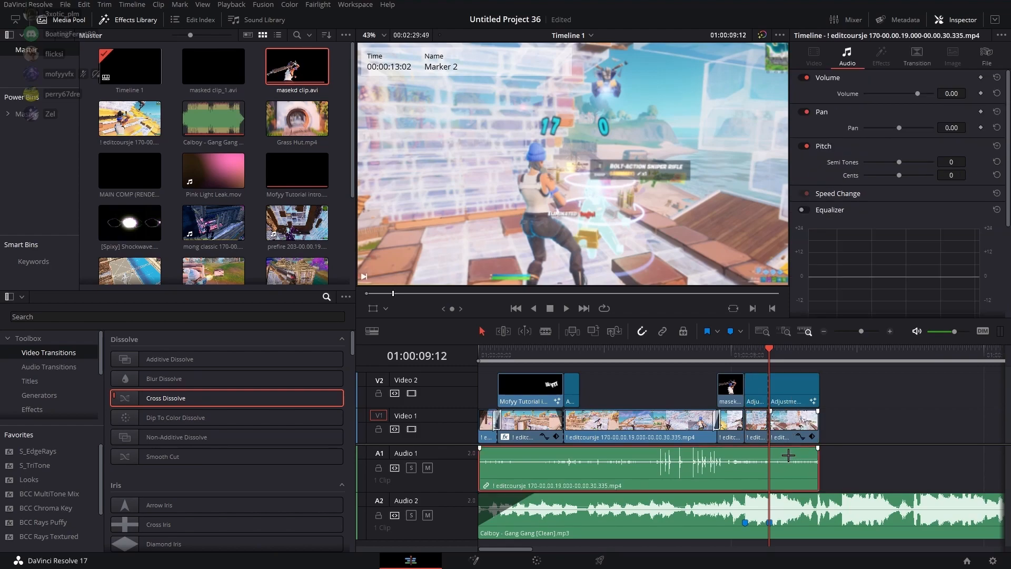
{"action": "left_click_drag", "start_coordinate": [796, 369], "coordinate": [810, 423]}
{"action": "left_click_drag", "start_coordinate": [814, 477], "coordinate": [811, 474]}
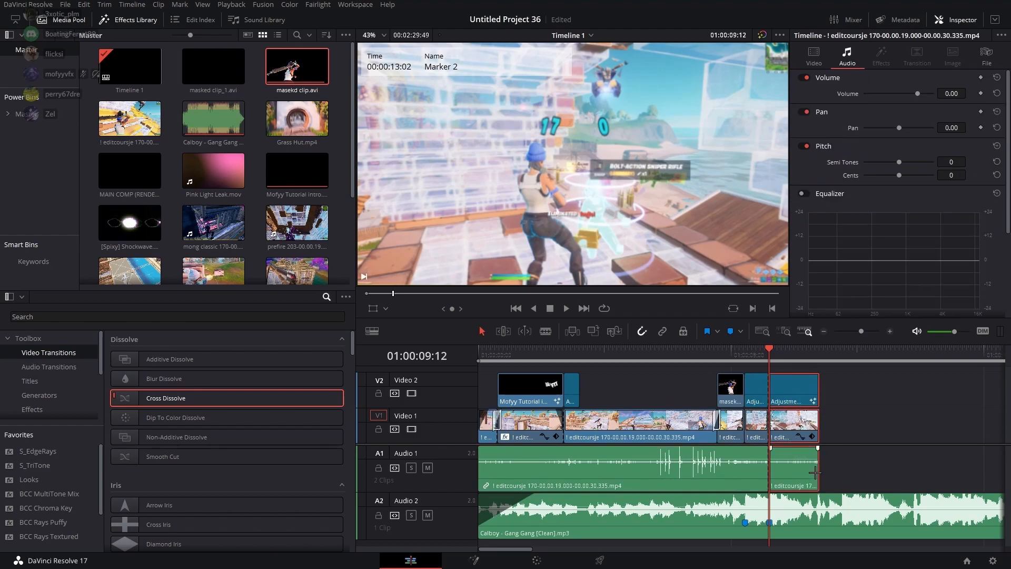
{"action": "key", "text": "Delete"}
Play back the trimmed montage from its beginning through to the pink glow section
{"action": "left_click", "coordinate": [757, 383]}
{"action": "right_click", "coordinate": [754, 378]}
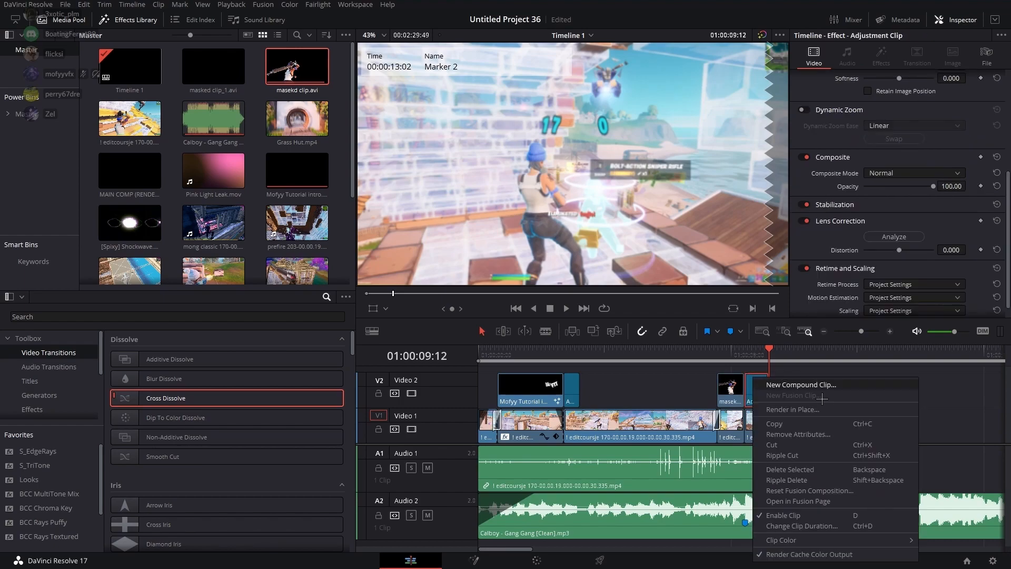
{"action": "left_click", "coordinate": [766, 384]}
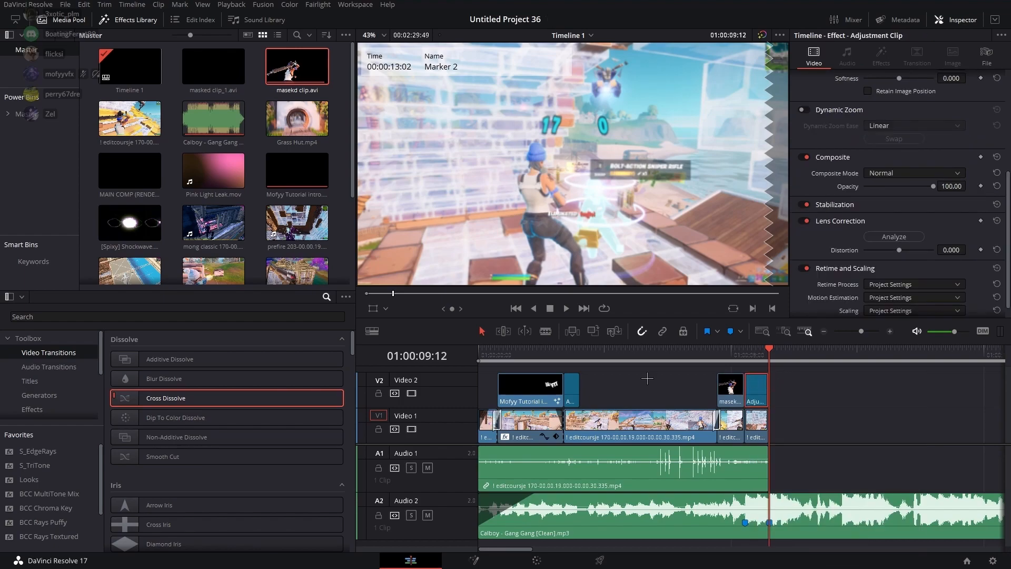
{"action": "left_click_drag", "start_coordinate": [483, 361], "coordinate": [950, 364]}
{"action": "left_click_drag", "start_coordinate": [674, 359], "coordinate": [457, 359]}
{"action": "key", "text": "space"}
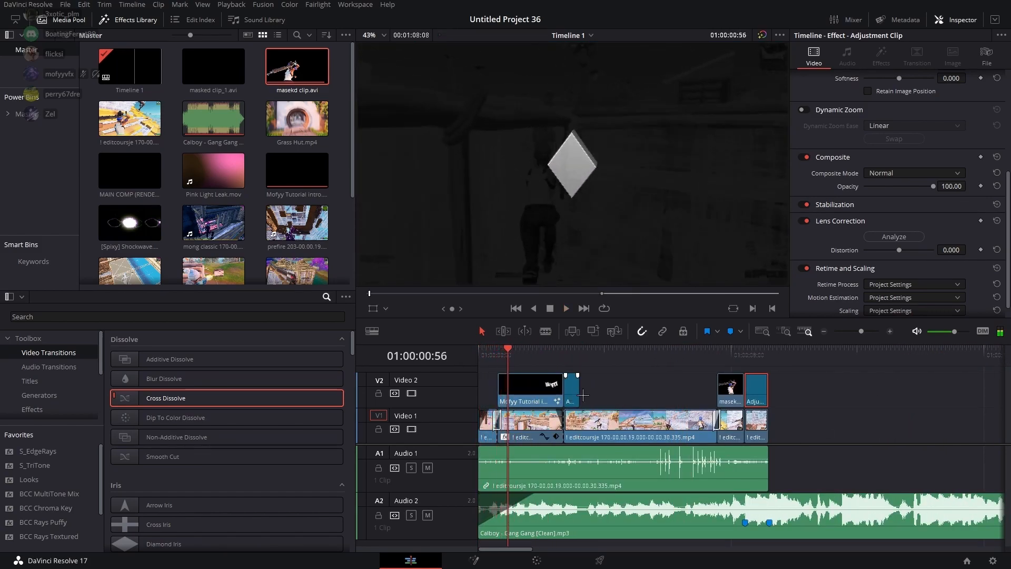
{"action": "right_click", "coordinate": [583, 395]}
{"action": "left_click", "coordinate": [583, 394]}
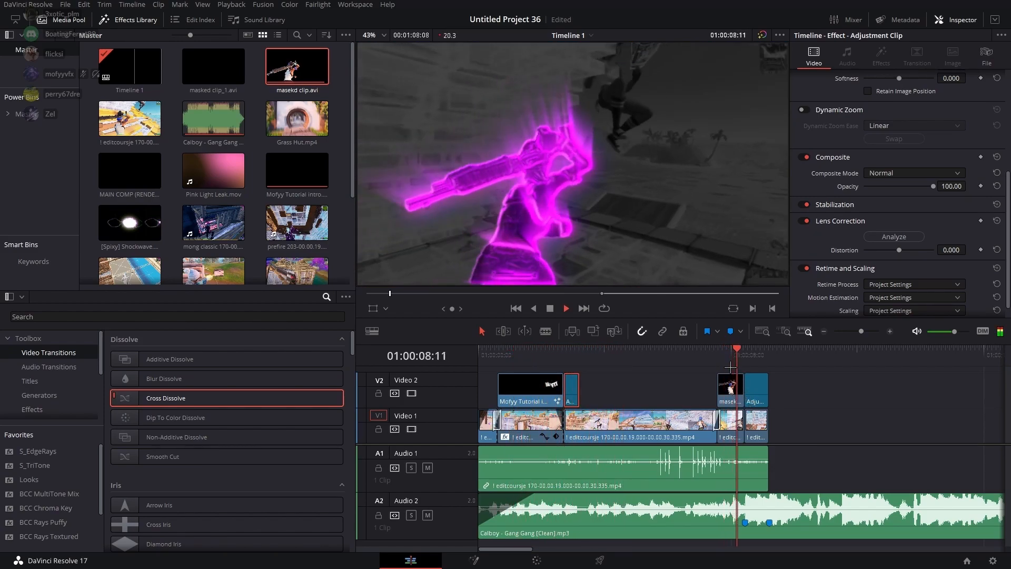
Enable Render Cache Color Output for the masked character clip on Video 2
{"action": "left_click_drag", "start_coordinate": [753, 353], "coordinate": [731, 354]}
{"action": "right_click", "coordinate": [732, 388]}
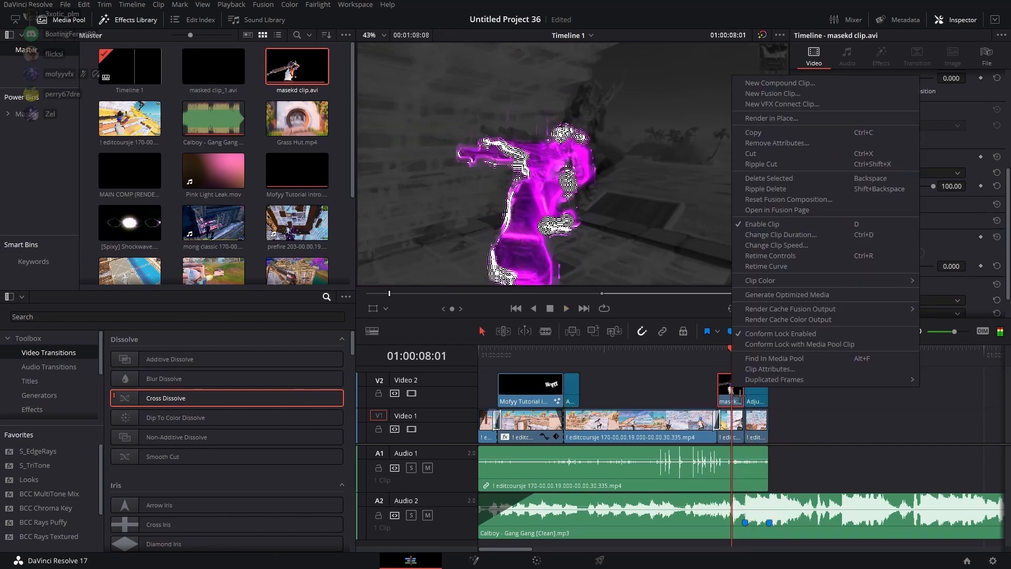
{"action": "left_click", "coordinate": [804, 325]}
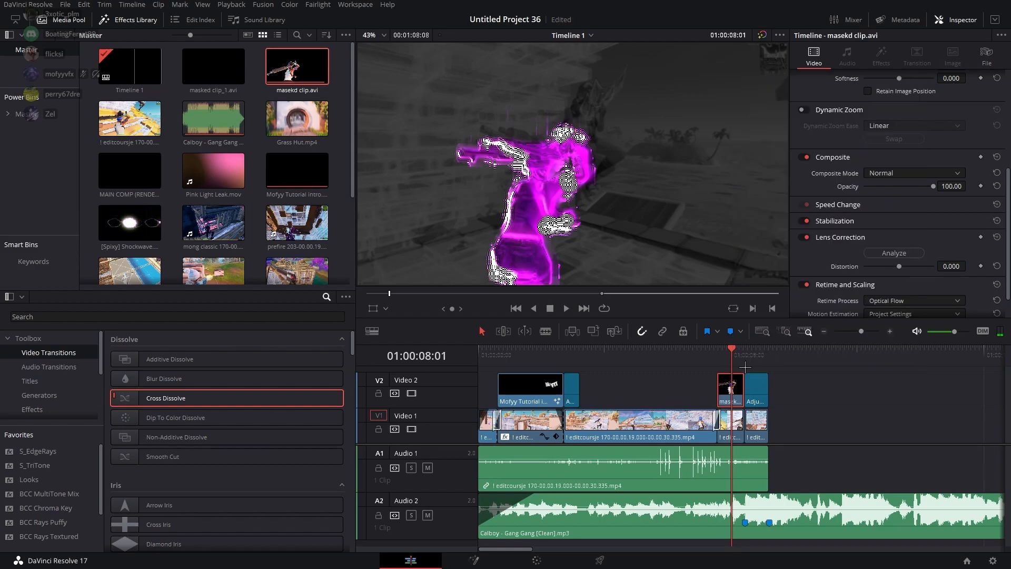
{"action": "right_click", "coordinate": [732, 391]}
{"action": "left_click", "coordinate": [721, 354]}
{"action": "right_click", "coordinate": [731, 385]}
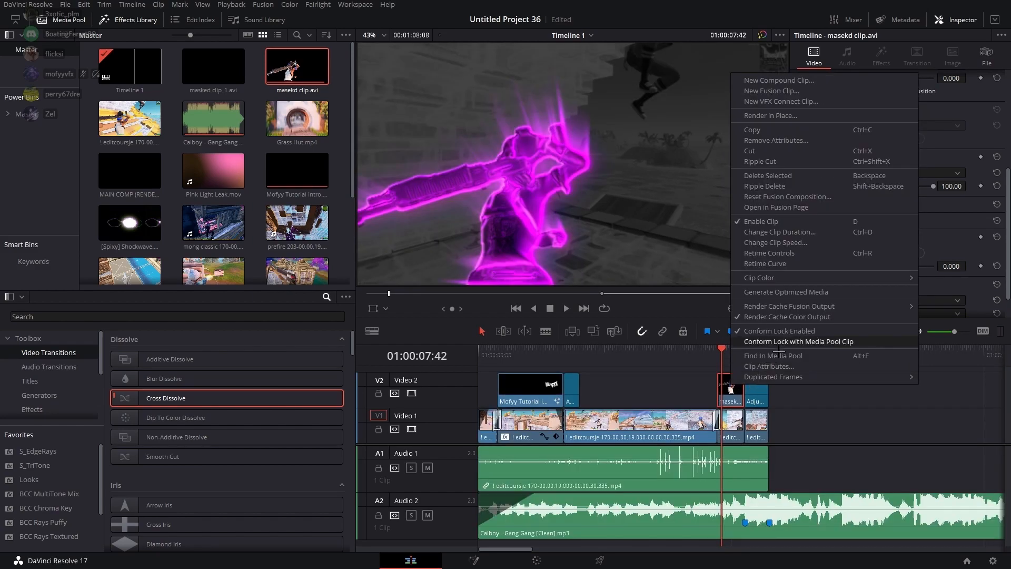
{"action": "left_click", "coordinate": [732, 390]}
Play back the masked glow section and the adjustment clip following it to review the cached footage
{"action": "key", "text": "space"}
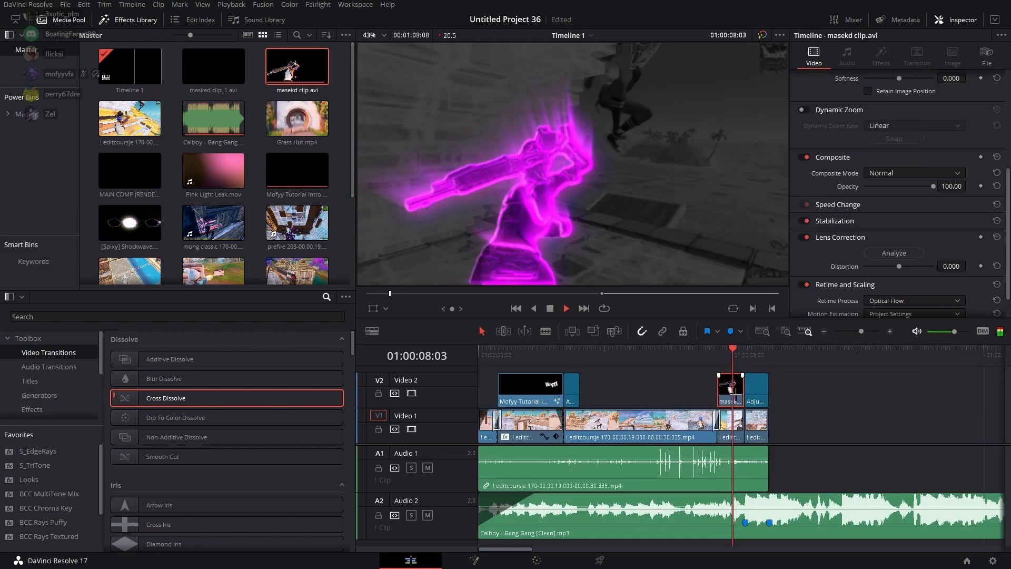
{"action": "left_click", "coordinate": [723, 356]}
{"action": "left_click_drag", "start_coordinate": [730, 359], "coordinate": [742, 365]}
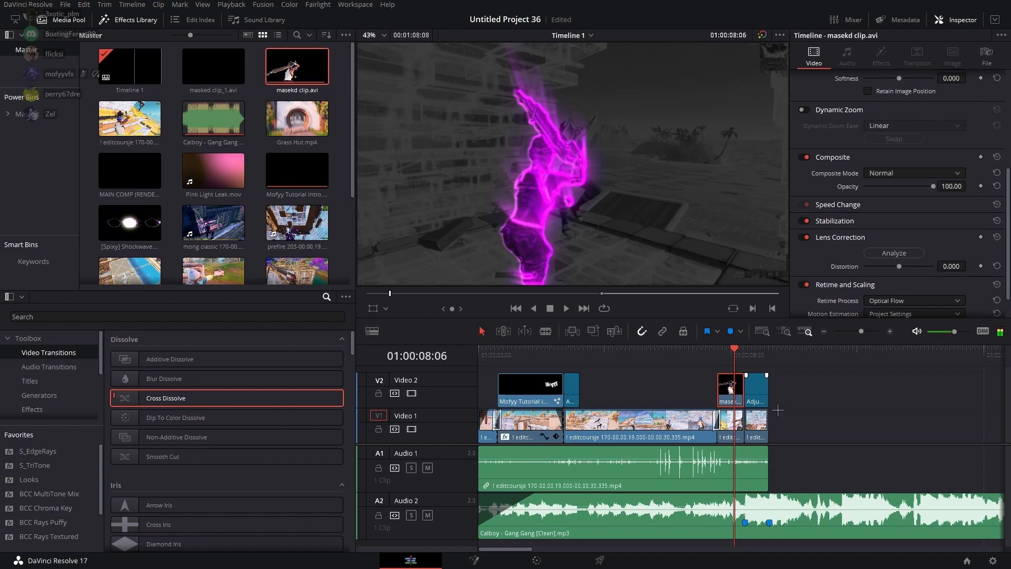
{"action": "key", "text": "space"}
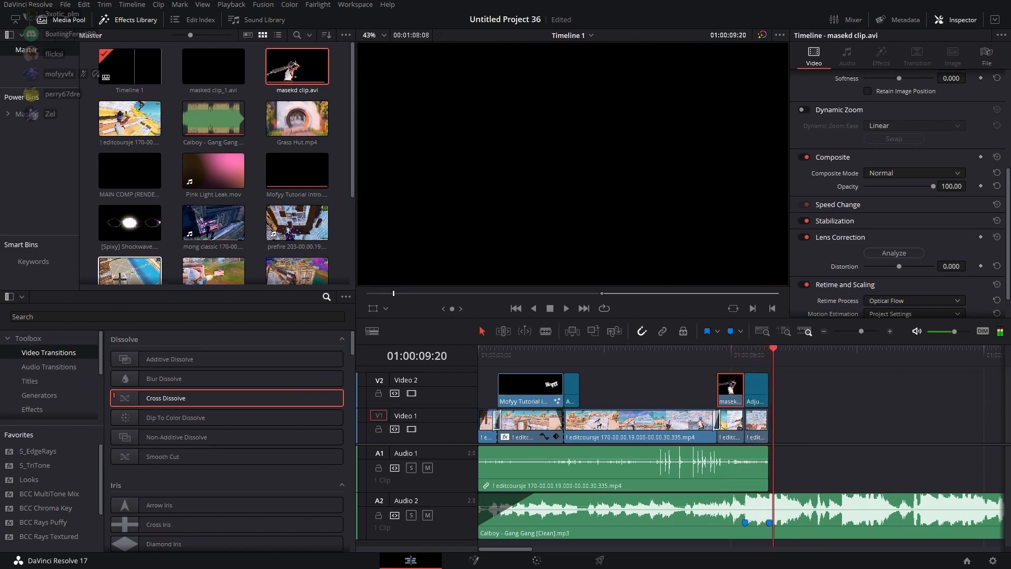
Place Grass Hut.mp4 on Video 1 directly after the end of the gameplay footage
{"action": "scroll", "coordinate": [91, 139], "scroll_direction": "down", "scroll_amount": 2}
{"action": "scroll", "coordinate": [91, 139], "scroll_direction": "up", "scroll_amount": 2}
{"action": "left_click_drag", "start_coordinate": [297, 118], "coordinate": [791, 448]}
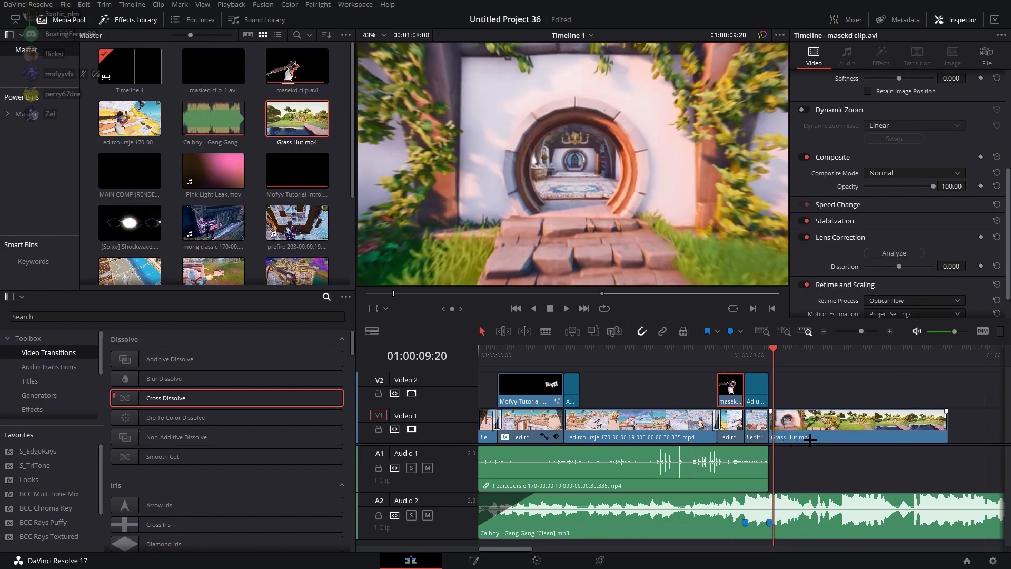
Show the retime controls for the Grass Hut clip and change its speed to 50%
{"action": "left_click_drag", "start_coordinate": [780, 372], "coordinate": [805, 371]}
{"action": "right_click", "coordinate": [823, 423]}
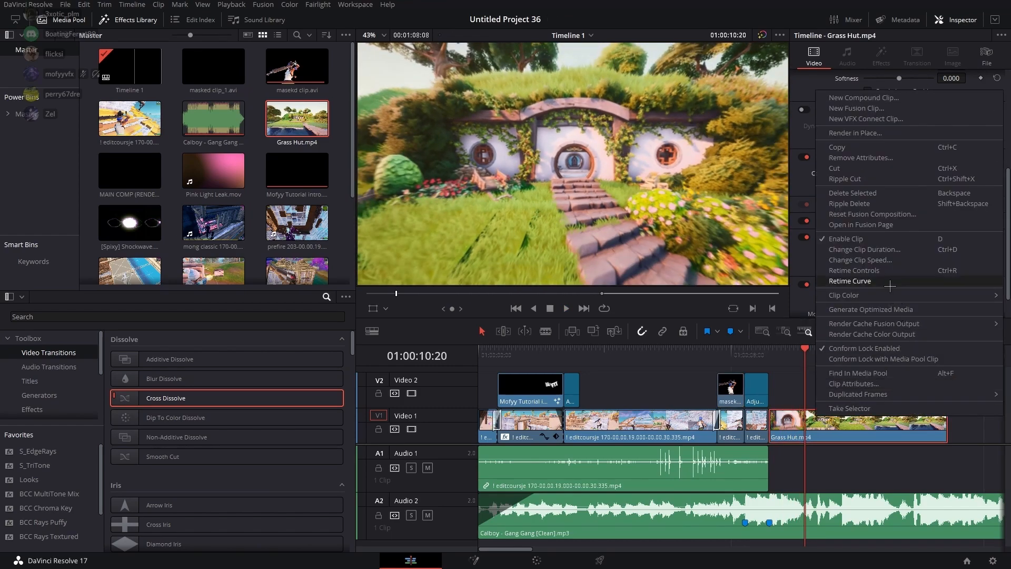
{"action": "left_click", "coordinate": [843, 270]}
{"action": "left_click", "coordinate": [865, 437]}
{"action": "mouse_move", "coordinate": [895, 482]}
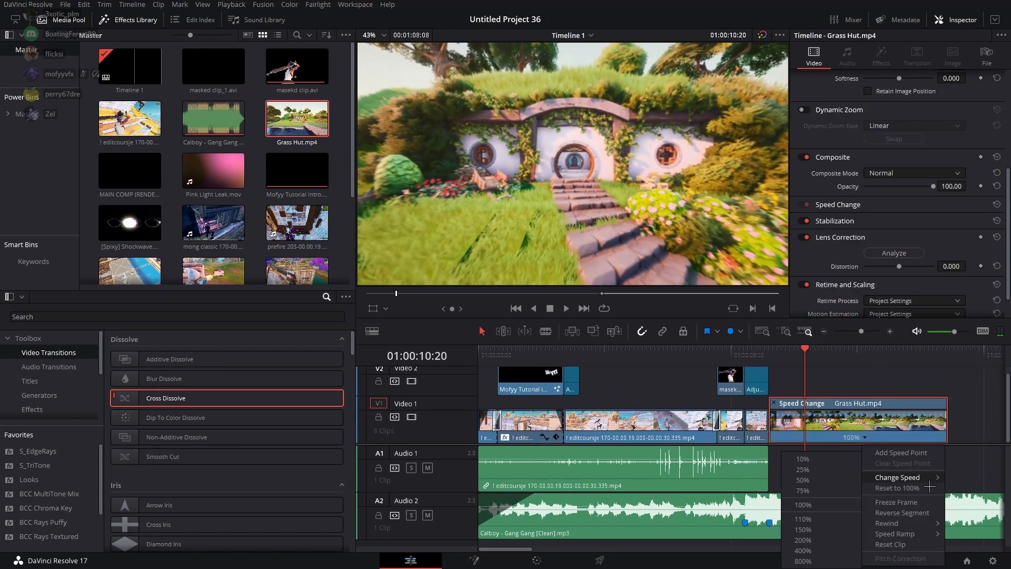
{"action": "left_click", "coordinate": [821, 485]}
Cut the Grass Hut clip at 01:00:14:59, delete the remainder, and set its Retime Process to Optical Flow
{"action": "left_click_drag", "start_coordinate": [869, 370], "coordinate": [952, 386]}
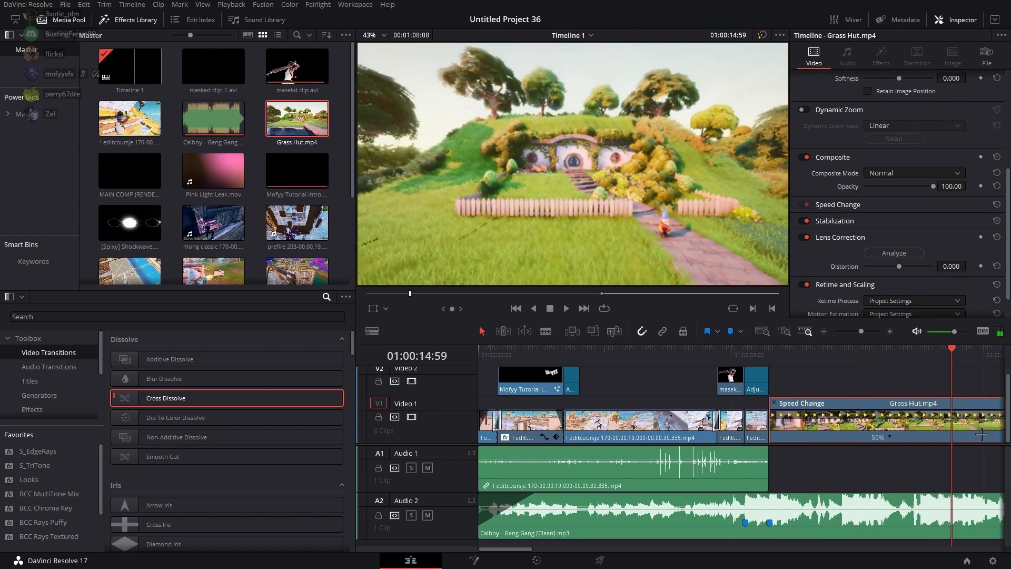
{"action": "key", "text": "ctrl+b"}
{"action": "key", "text": "Delete"}
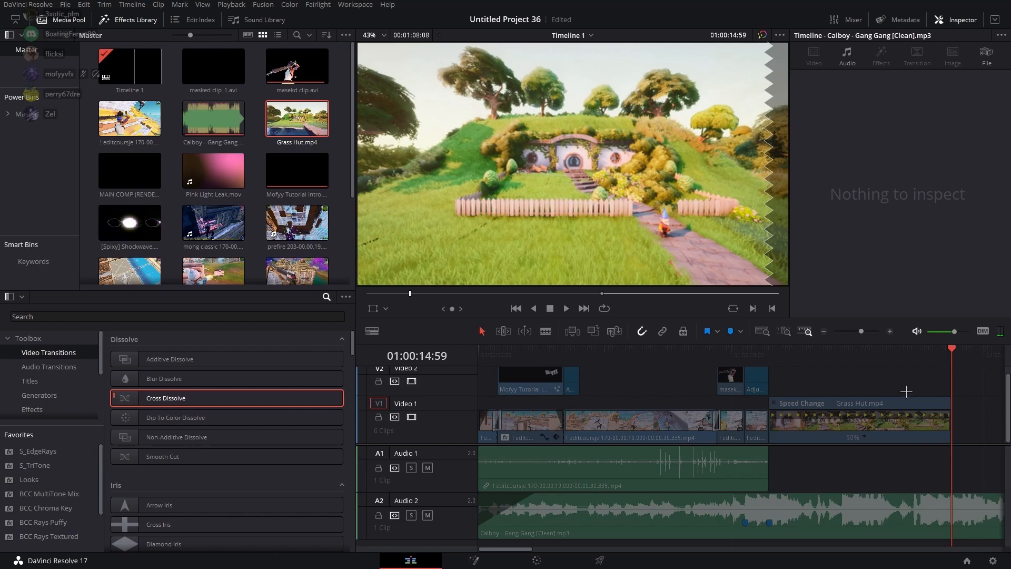
{"action": "left_click", "coordinate": [903, 414]}
{"action": "scroll", "coordinate": [894, 274], "scroll_direction": "down", "scroll_amount": 1}
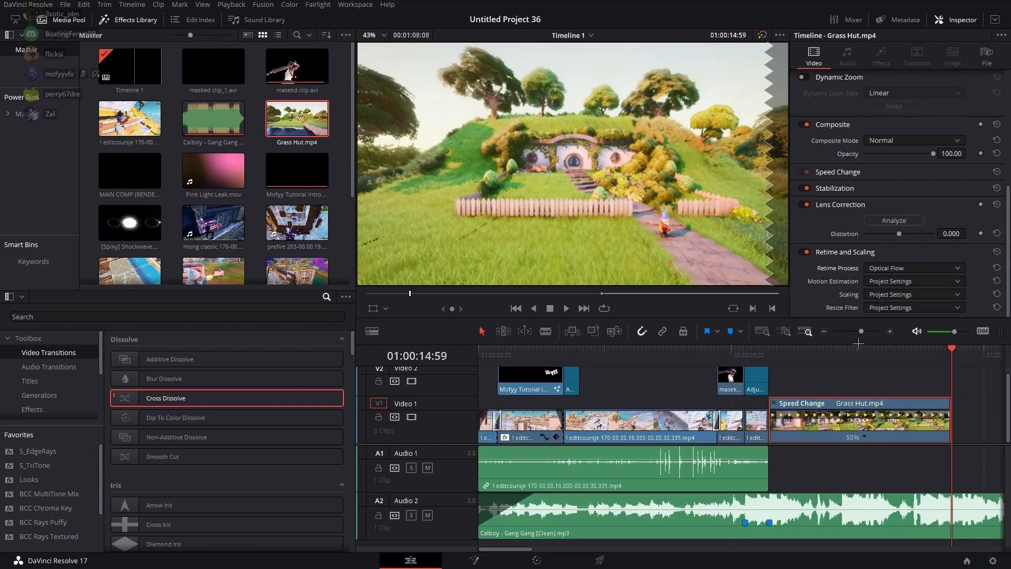
Preview the slowed Grass Hut clip and hide its retime controls
{"action": "left_click", "coordinate": [788, 352]}
{"action": "key", "text": "space"}
{"action": "key", "text": "space"}
{"action": "left_click", "coordinate": [775, 403]}
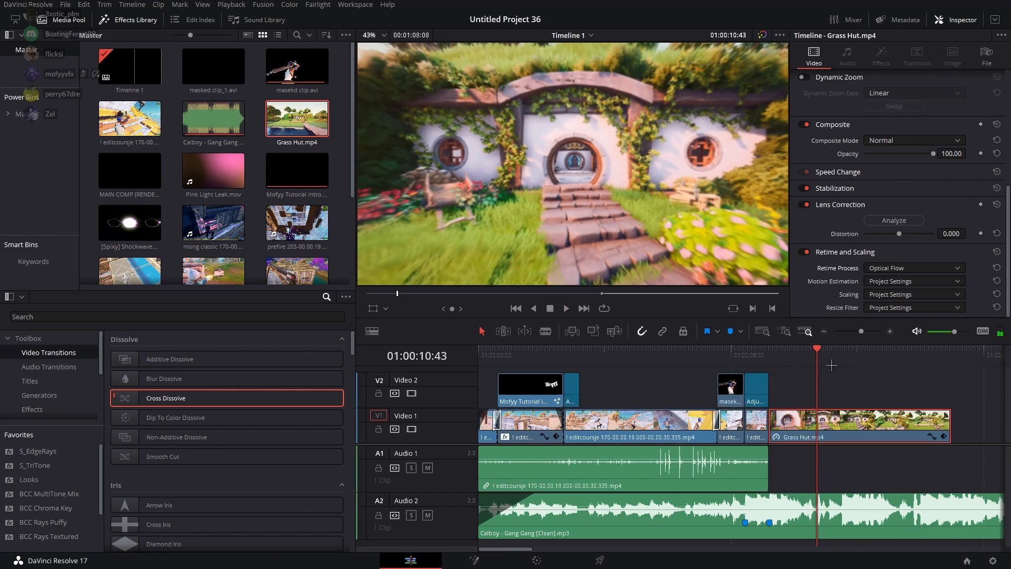
Play the Grass Hut section to the beat at 01:00:11:30 and add a marker to the song there
{"action": "key", "text": "shift+Up"}
{"action": "key", "text": "space"}
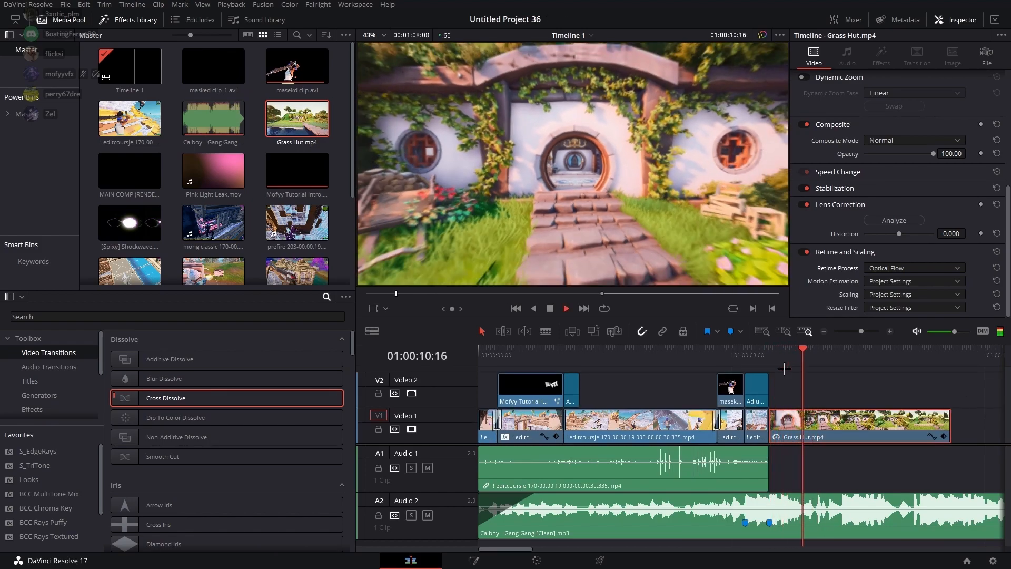
{"action": "key", "text": "space"}
{"action": "key", "text": "Right"}
{"action": "key", "text": "Right"}
{"action": "key", "text": "Left"}
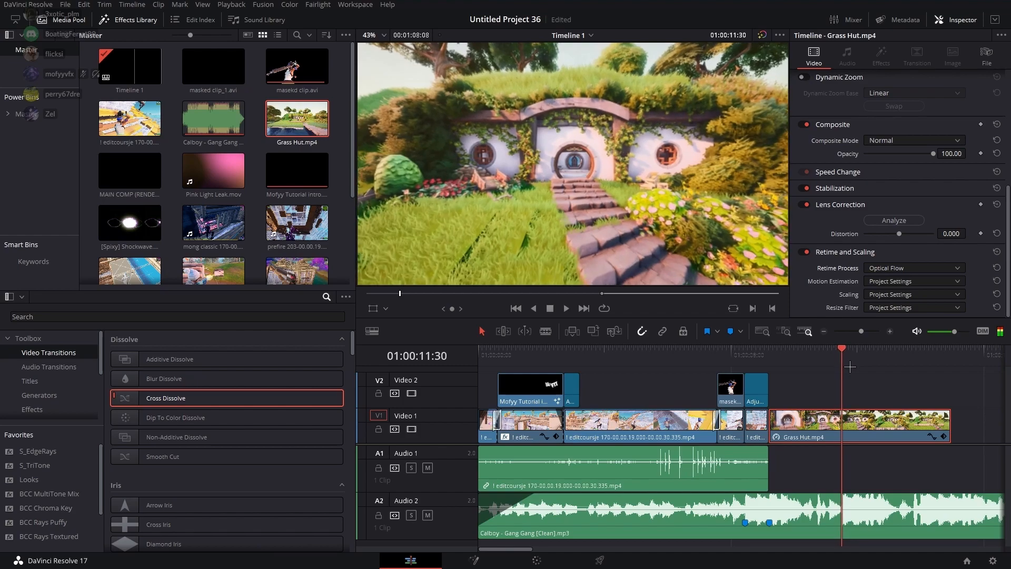
{"action": "left_click", "coordinate": [854, 511]}
{"action": "key", "text": "m"}
Split the Grass Hut clip at the 01:00:11:30 marker and delete the part after it
{"action": "left_click", "coordinate": [870, 421]}
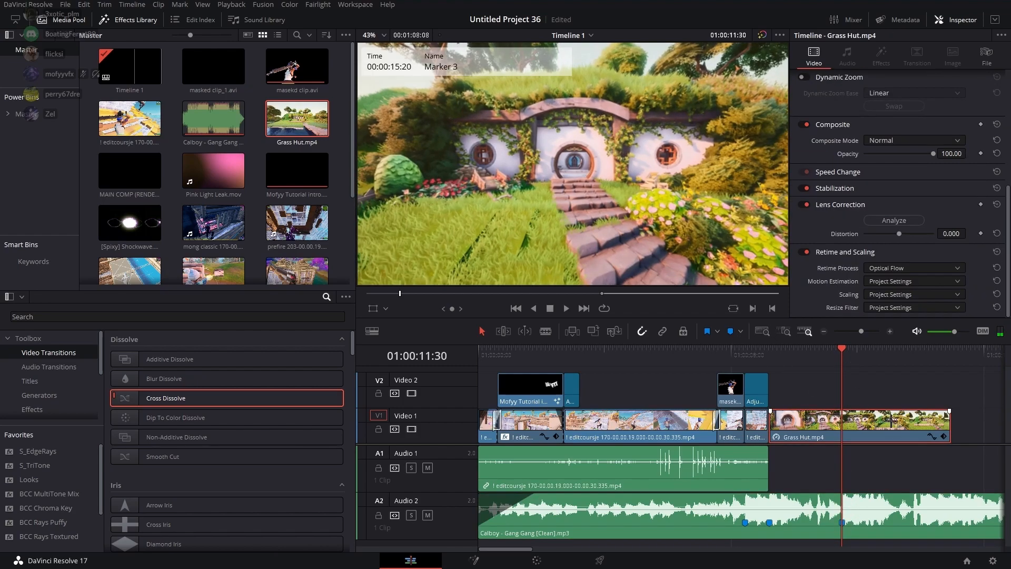
{"action": "left_click", "coordinate": [908, 430]}
{"action": "key", "text": "BackSpace"}
Add a Fusion Composition on Video 2 above the Grass Hut clip and trim its end to match the clip
{"action": "left_click", "coordinate": [799, 352]}
{"action": "left_click", "coordinate": [809, 420]}
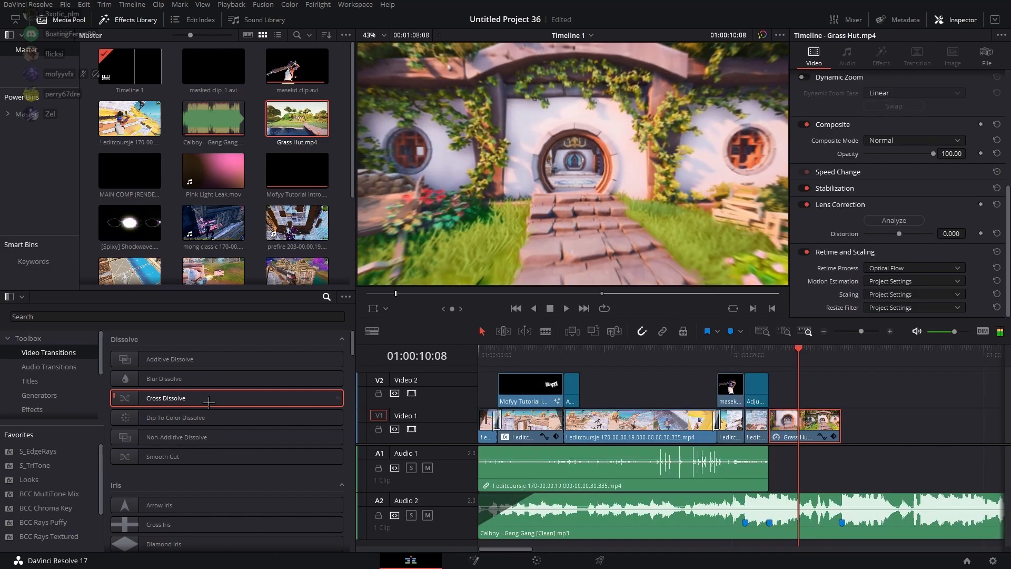
{"action": "left_click", "coordinate": [36, 410]}
{"action": "left_click_drag", "start_coordinate": [173, 378], "coordinate": [787, 401]}
{"action": "left_click", "coordinate": [843, 393]}
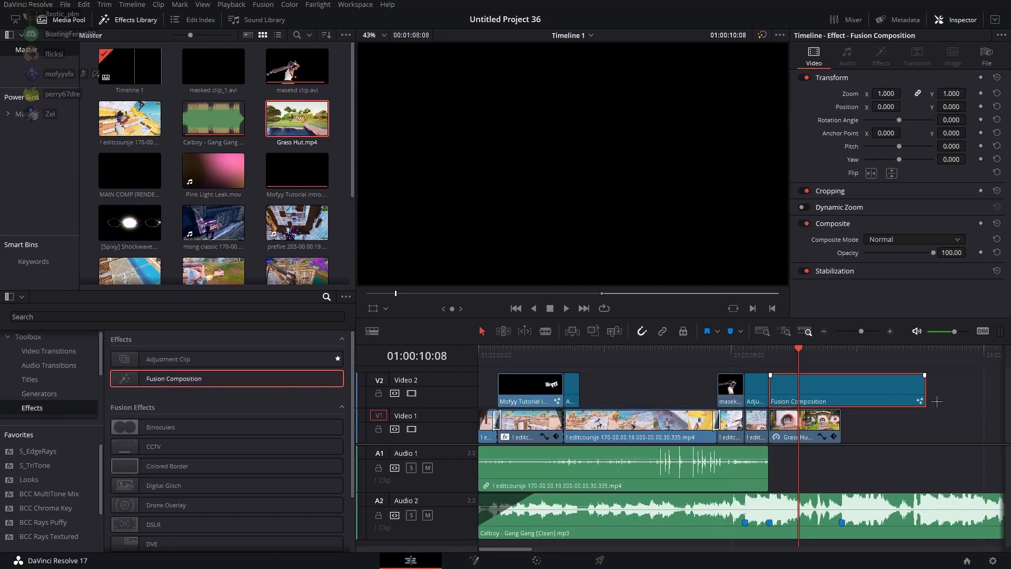
{"action": "left_click_drag", "start_coordinate": [925, 406], "coordinate": [839, 407]}
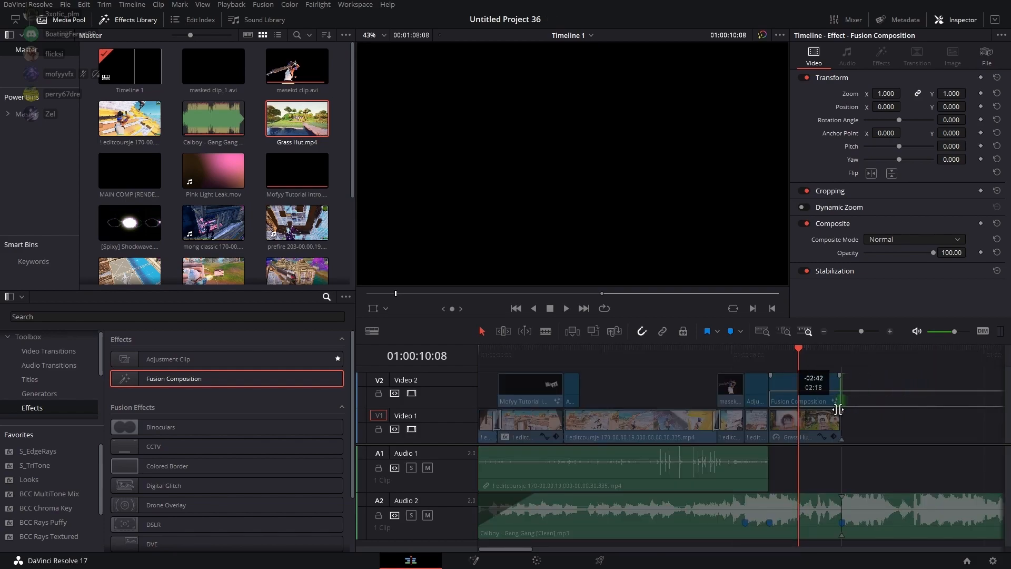
On the Fusion page, import the saved text-displacement node preset from the Downloads folder and connect Displace1 to MediaOut1
{"action": "left_click", "coordinate": [485, 561]}
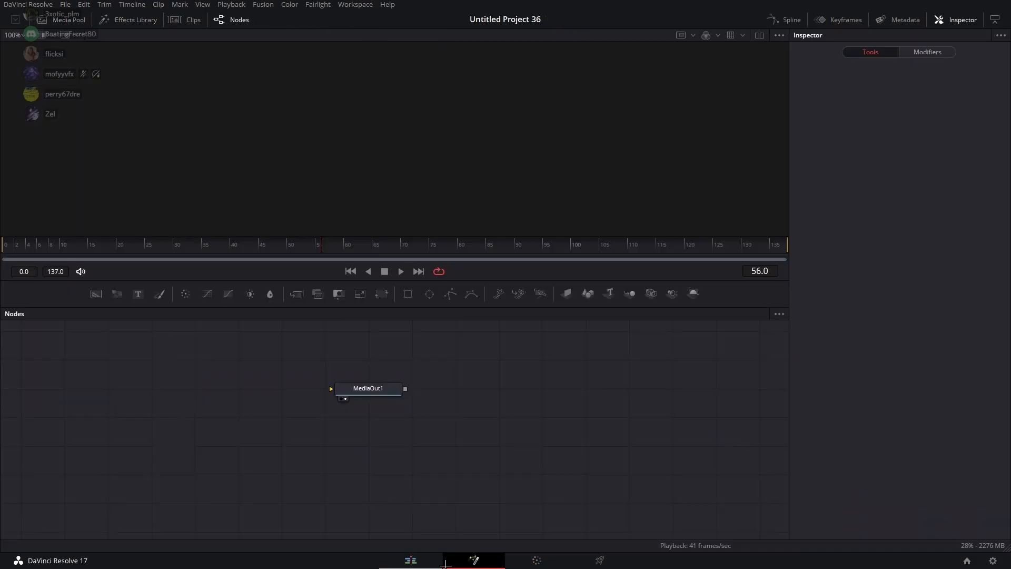
{"action": "key", "text": "shift+space"}
{"action": "left_click", "coordinate": [485, 362]}
{"action": "key", "text": "super"}
{"action": "left_click", "coordinate": [397, 561]}
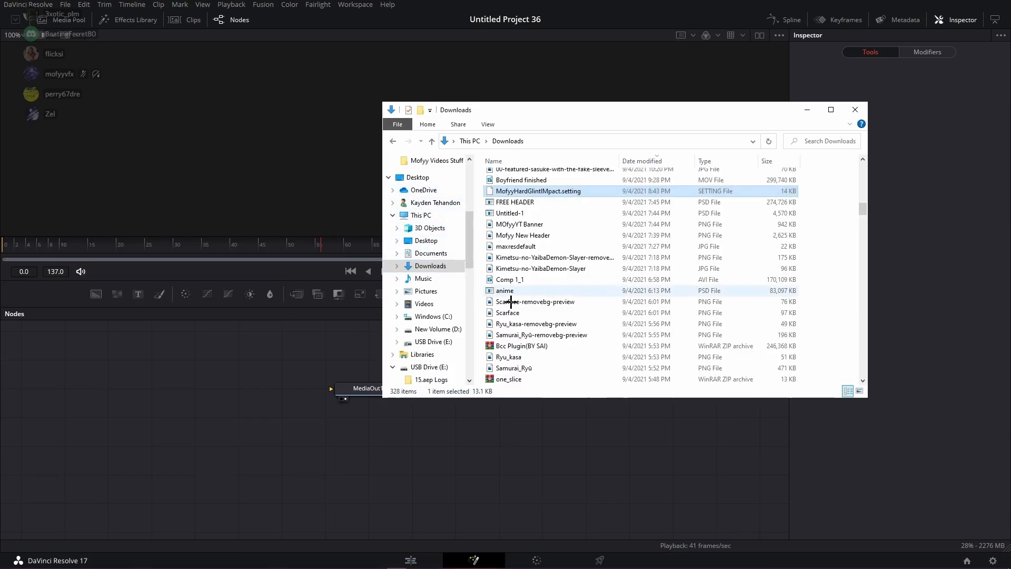
{"action": "scroll", "coordinate": [595, 299], "scroll_direction": "up", "scroll_amount": 5}
{"action": "scroll", "coordinate": [595, 300], "scroll_direction": "up", "scroll_amount": 10}
{"action": "left_click_drag", "start_coordinate": [558, 220], "coordinate": [306, 390]}
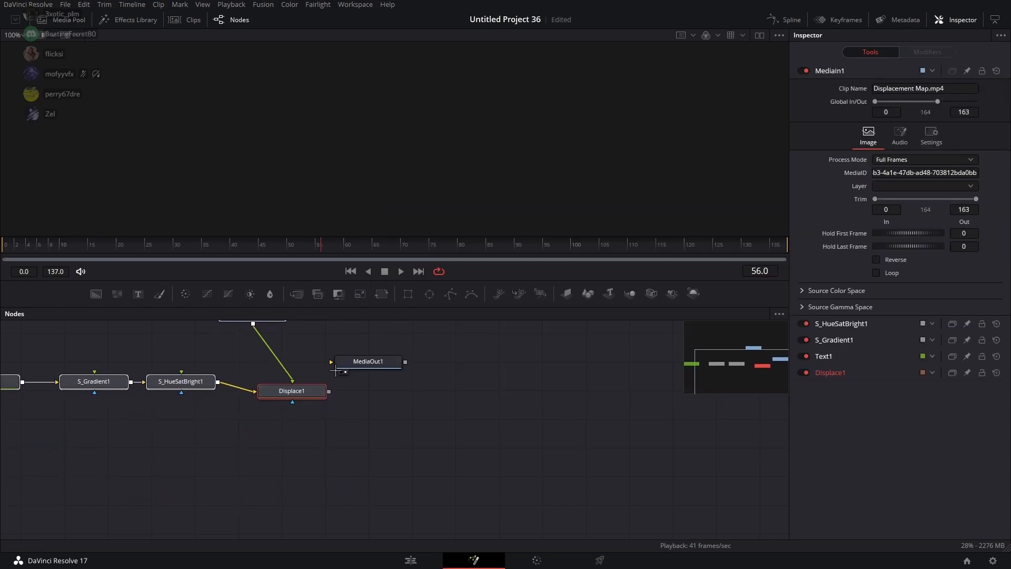
{"action": "left_click_drag", "start_coordinate": [398, 426], "coordinate": [569, 482]}
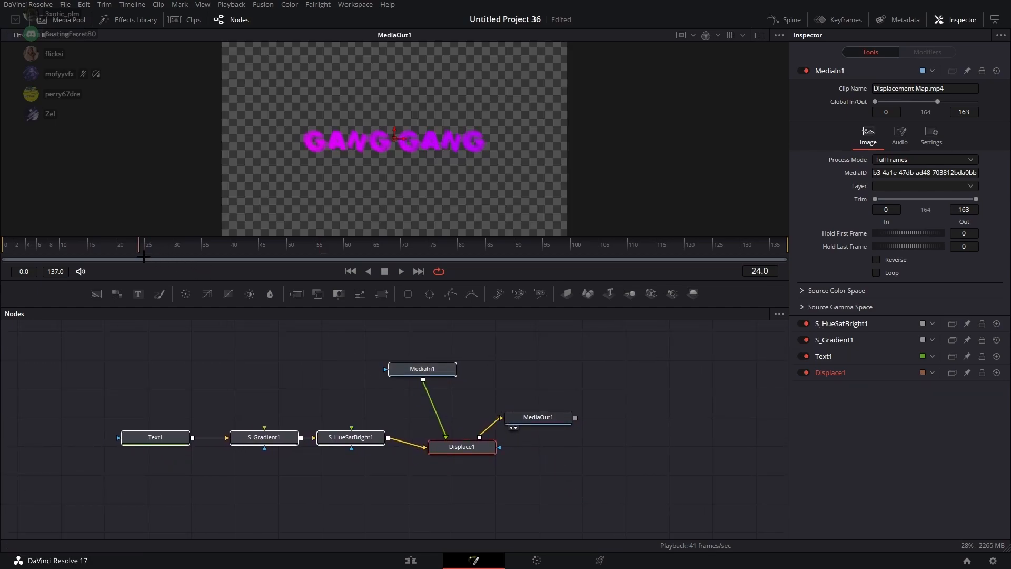
Keyframe S_HueSatBright1's Hue Shift to 1.0 at the composition's end and -1.0 at frame 0
{"action": "left_click_drag", "start_coordinate": [337, 438], "coordinate": [336, 436]}
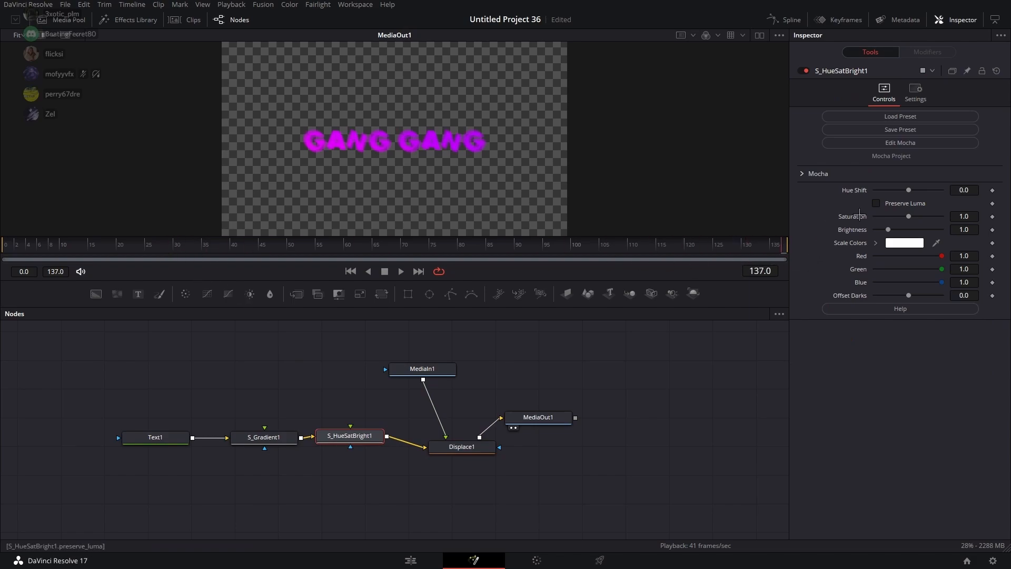
{"action": "key", "text": "Right"}
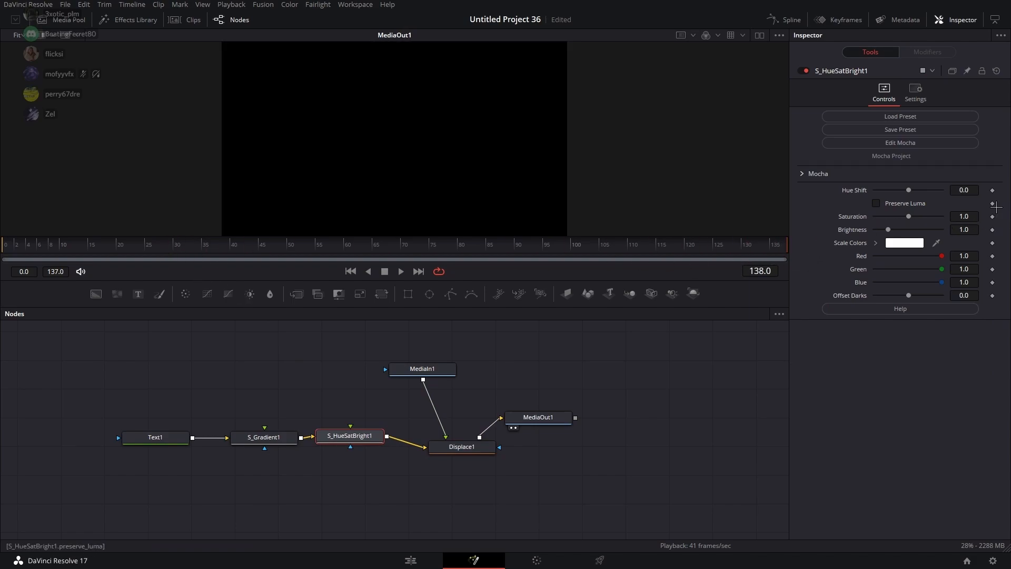
{"action": "left_click", "coordinate": [15, 256]}
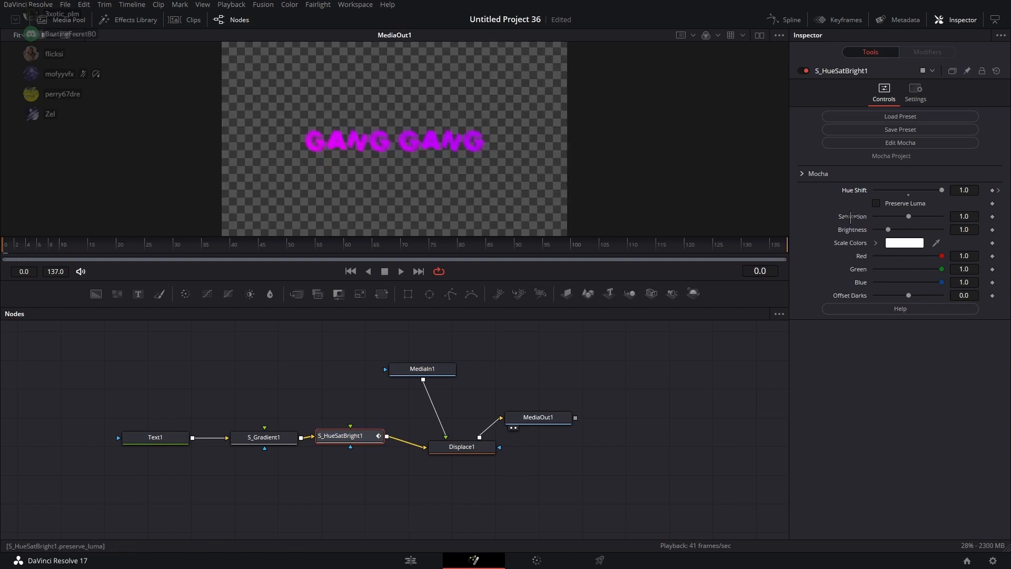
{"action": "left_click", "coordinate": [999, 191]}
{"action": "left_click", "coordinate": [987, 190]}
{"action": "left_click_drag", "start_coordinate": [942, 191], "coordinate": [866, 197]}
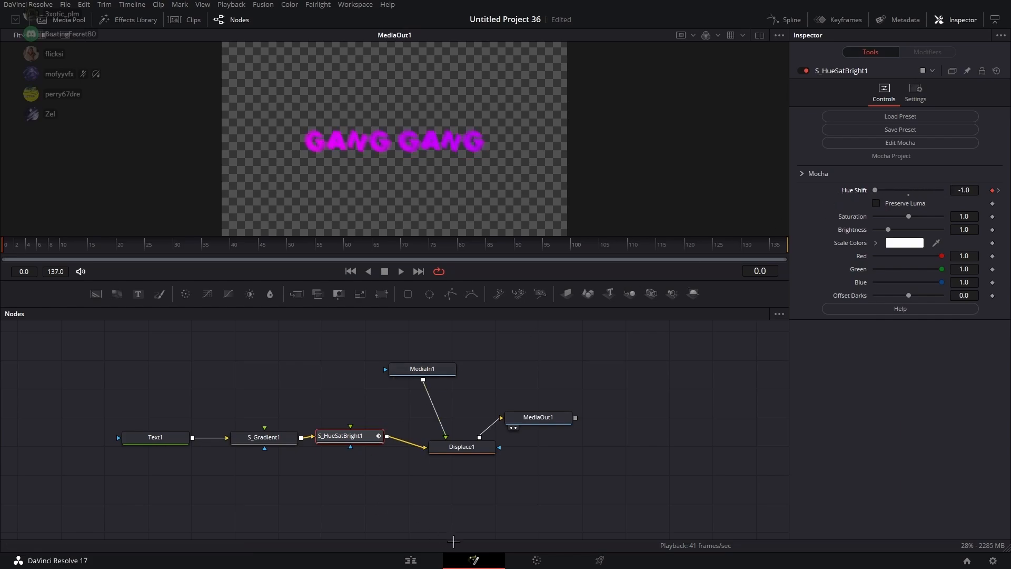
Back on the Edit page, undo the last two clip edits and extend the Grass Hut clip's end to the 01:00:11:30 marker
{"action": "left_click", "coordinate": [424, 562]}
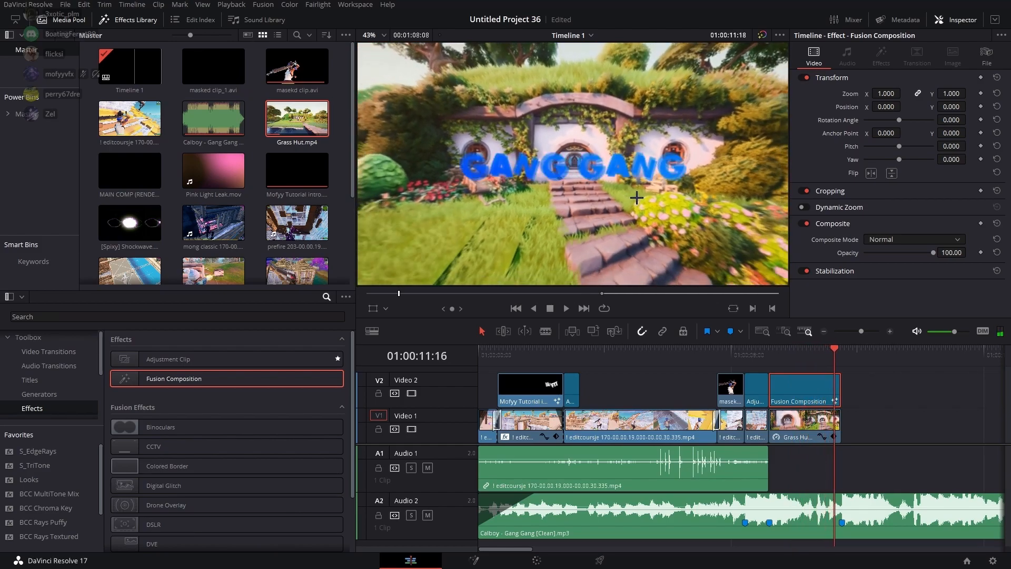
{"action": "left_click", "coordinate": [770, 353]}
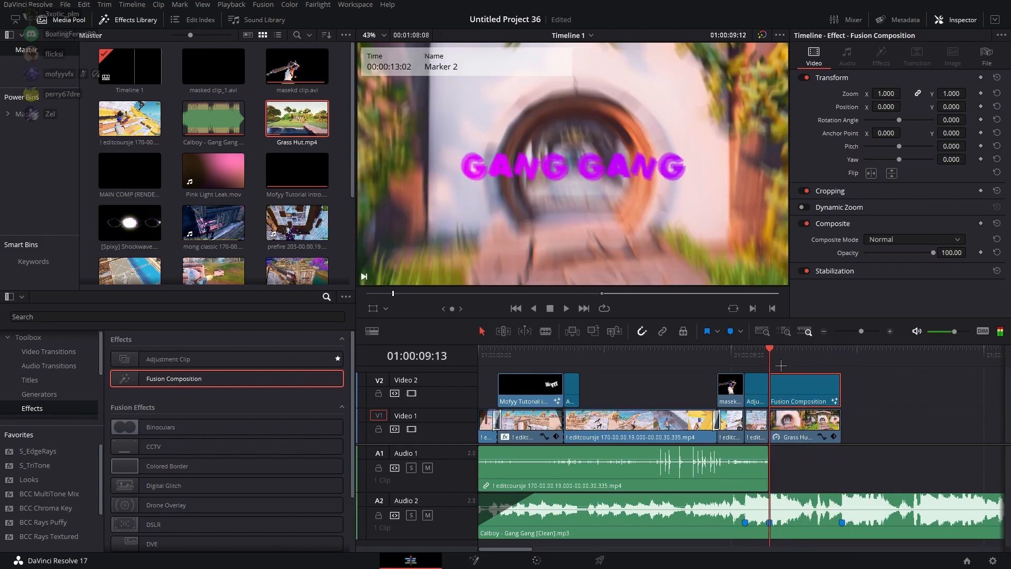
{"action": "left_click_drag", "start_coordinate": [781, 428], "coordinate": [812, 430]}
{"action": "key", "text": "space"}
{"action": "key", "text": "ctrl+z"}
{"action": "key", "text": "ctrl+z"}
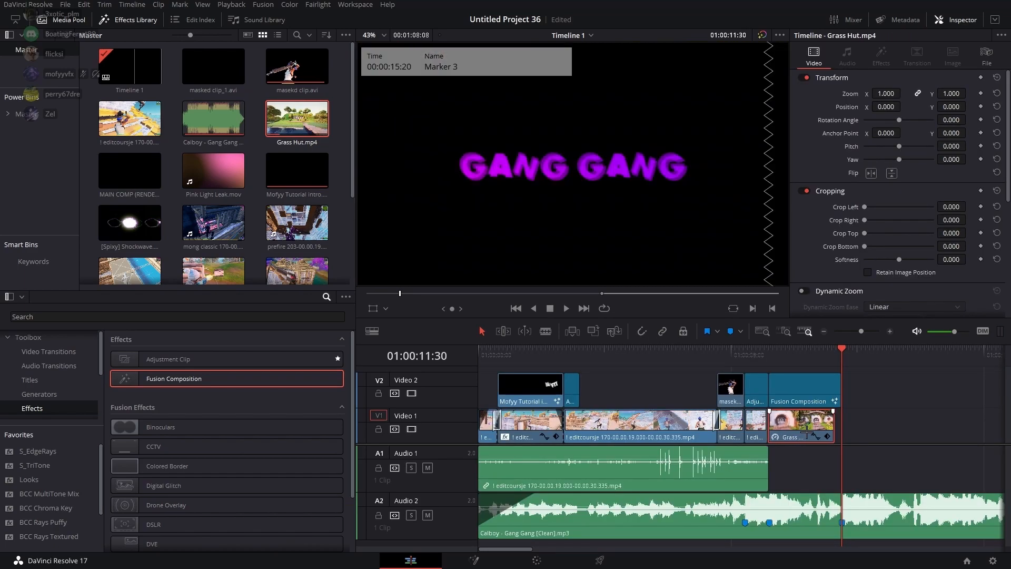
{"action": "mouse_move", "coordinate": [838, 429]}
{"action": "left_mouse_down"}
{"action": "mouse_move", "coordinate": [818, 428]}
{"action": "mouse_move", "coordinate": [842, 428]}
{"action": "left_mouse_up"}
{"action": "key", "text": "Up"}
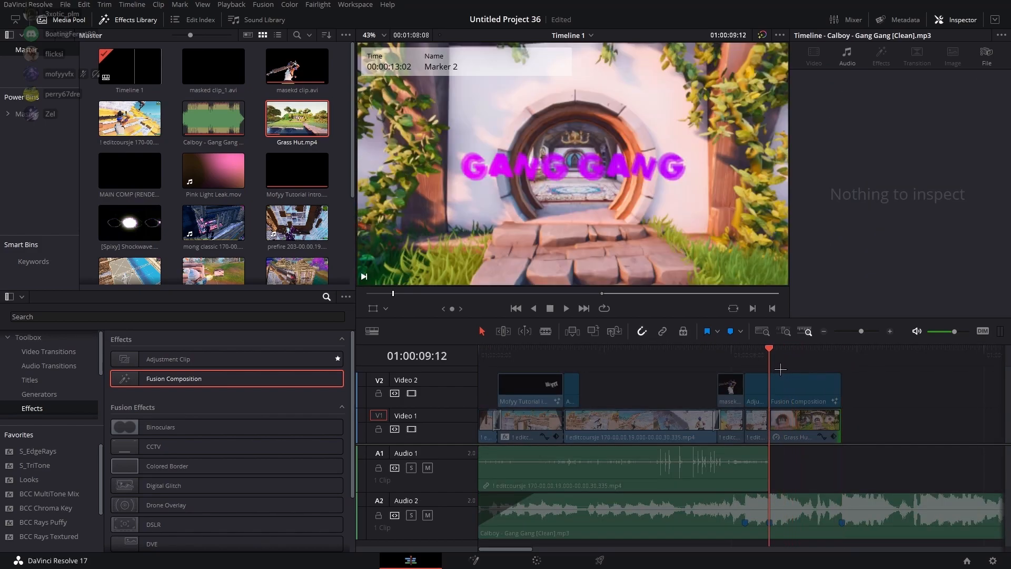
Add a 14-frame MrAT-ZoomBack video transition at the start of the Grass Hut clip and play across the cut
{"action": "key", "text": "space"}
{"action": "key", "text": "space"}
{"action": "left_click_drag", "start_coordinate": [774, 369], "coordinate": [701, 367]}
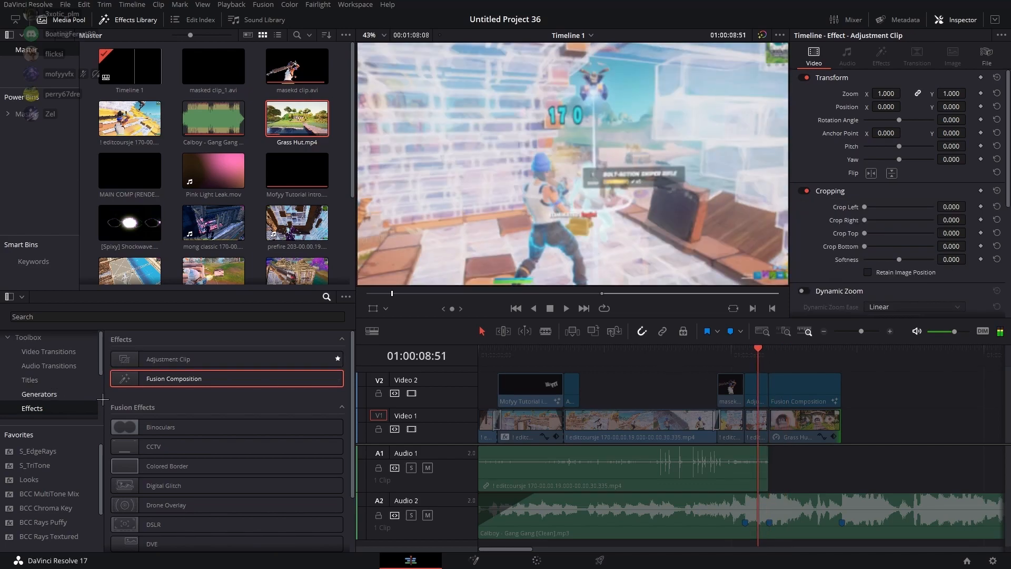
{"action": "left_click", "coordinate": [49, 351]}
{"action": "scroll", "coordinate": [303, 398], "scroll_direction": "down", "scroll_amount": 15}
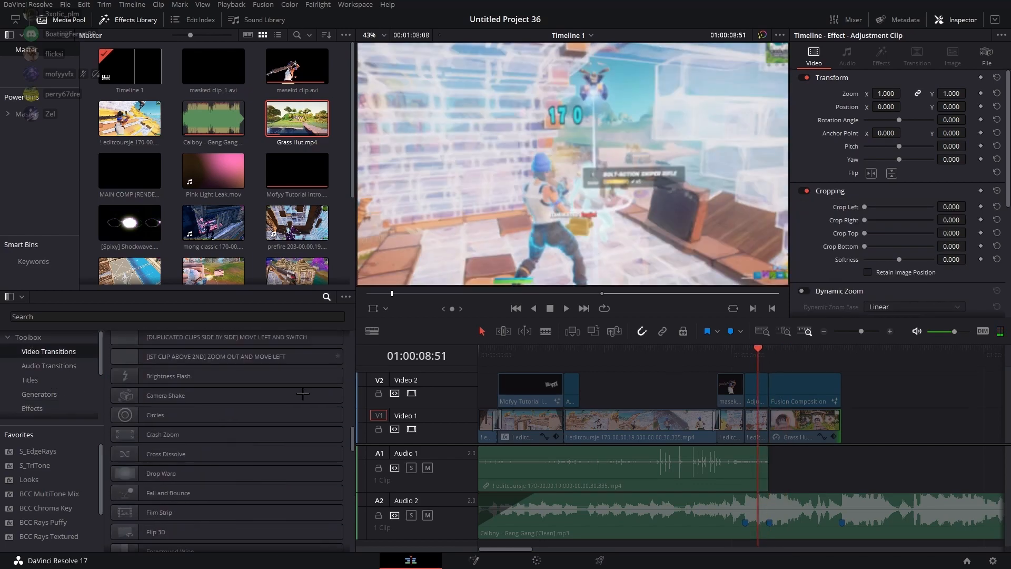
{"action": "scroll", "coordinate": [295, 392], "scroll_direction": "down", "scroll_amount": 10}
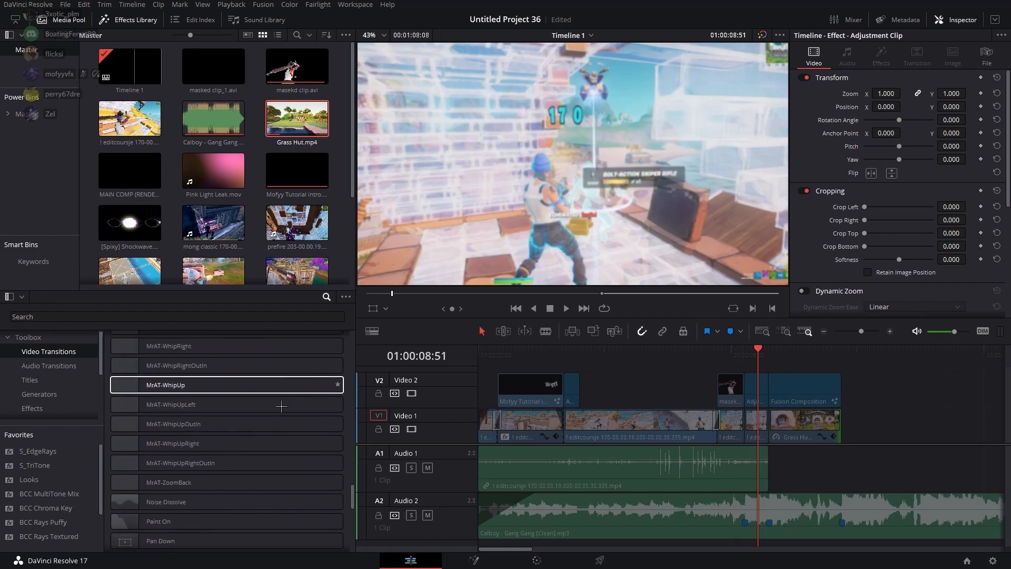
{"action": "left_click_drag", "start_coordinate": [174, 483], "coordinate": [781, 421]}
{"action": "left_click", "coordinate": [785, 421]}
{"action": "key", "text": "space"}
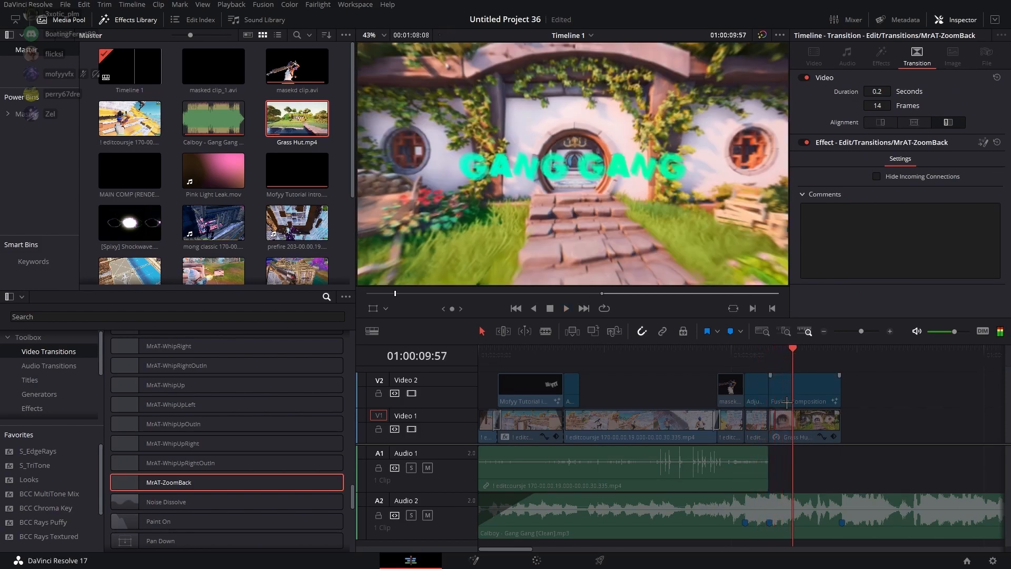
{"action": "left_click", "coordinate": [770, 359]}
{"action": "key", "text": "space"}
{"action": "key", "text": "space"}
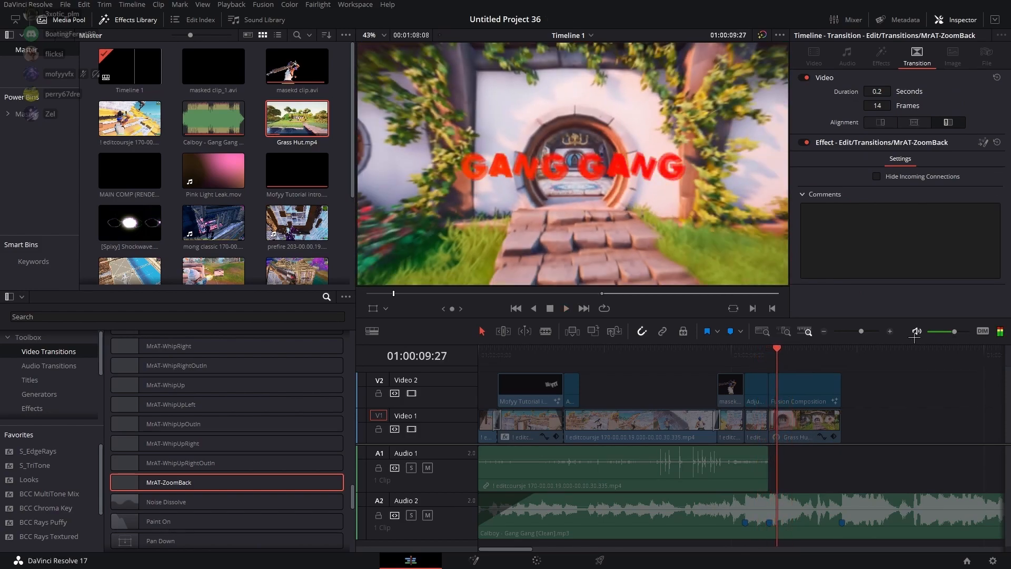
Shorten the Grass Hut clip's MrAT-ZoomBack transition to 5 frames and preview the cut
{"action": "left_click", "coordinate": [874, 335]}
{"action": "left_click", "coordinate": [873, 335]}
{"action": "left_click_drag", "start_coordinate": [743, 423], "coordinate": [719, 422]}
{"action": "left_click_drag", "start_coordinate": [702, 360], "coordinate": [690, 360]}
{"action": "key", "text": "space"}
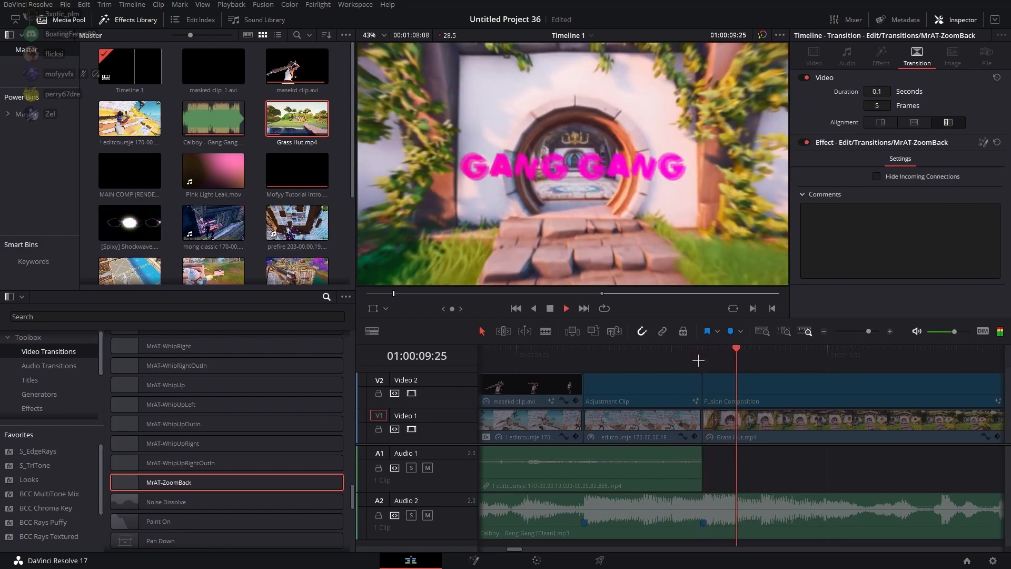
{"action": "key", "text": "space"}
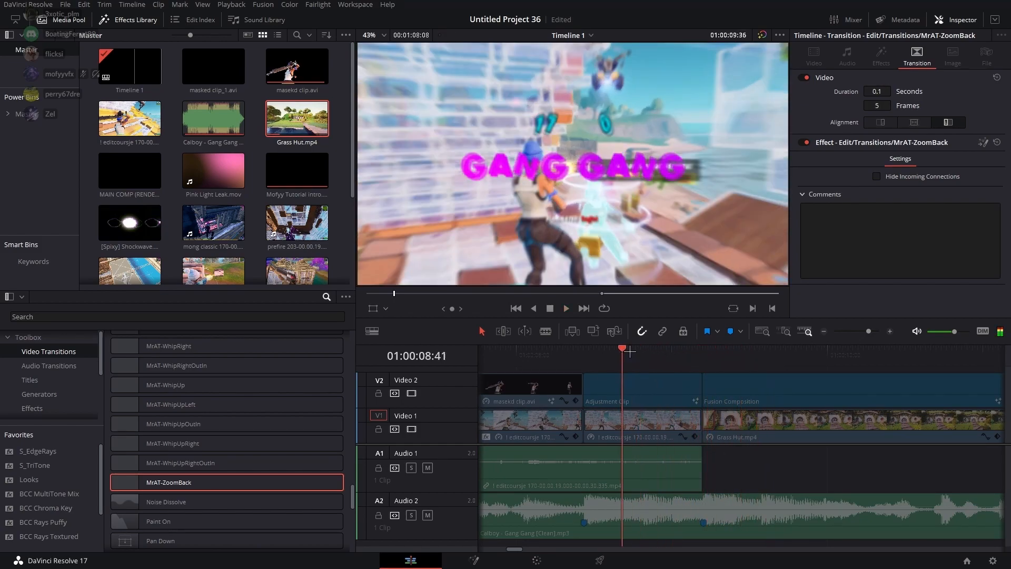
{"action": "key", "text": "space"}
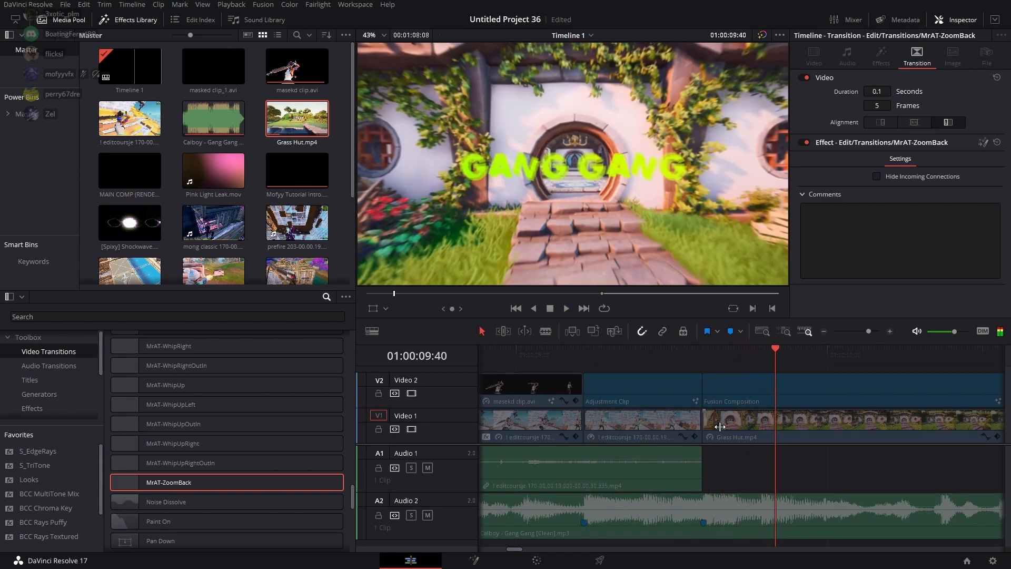
Try even shorter durations of 2 and 3 frames for the Grass Hut clip's zoom-back transition
{"action": "left_click_drag", "start_coordinate": [720, 428], "coordinate": [712, 427]}
{"action": "left_click", "coordinate": [679, 361]}
{"action": "key", "text": "space"}
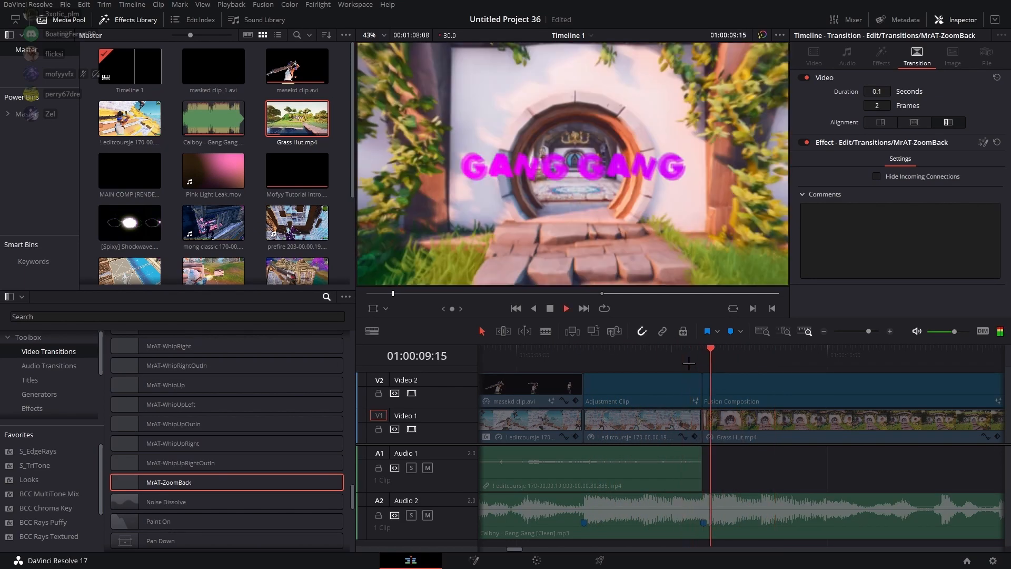
{"action": "left_click", "coordinate": [675, 362]}
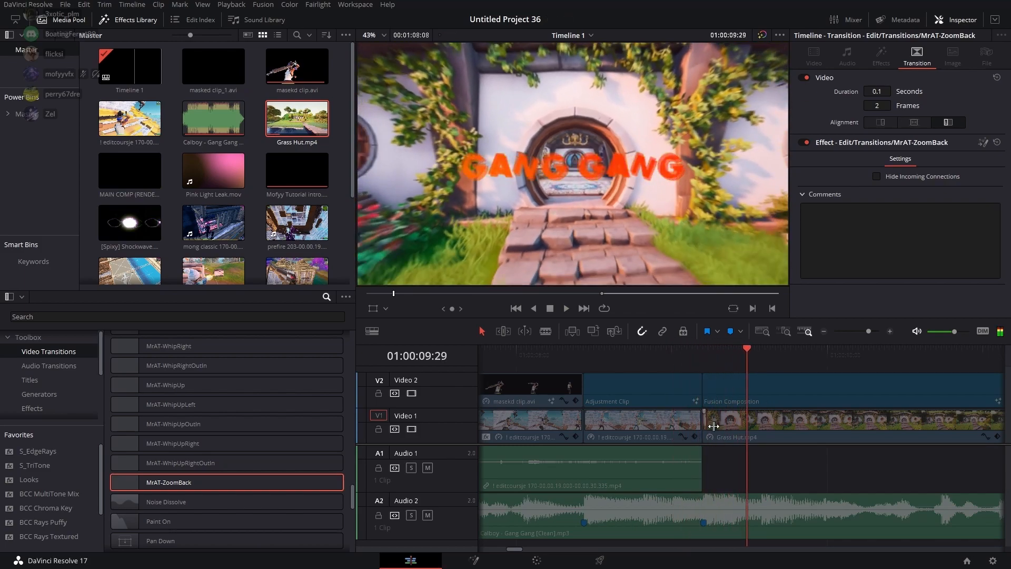
{"action": "left_click", "coordinate": [685, 363]}
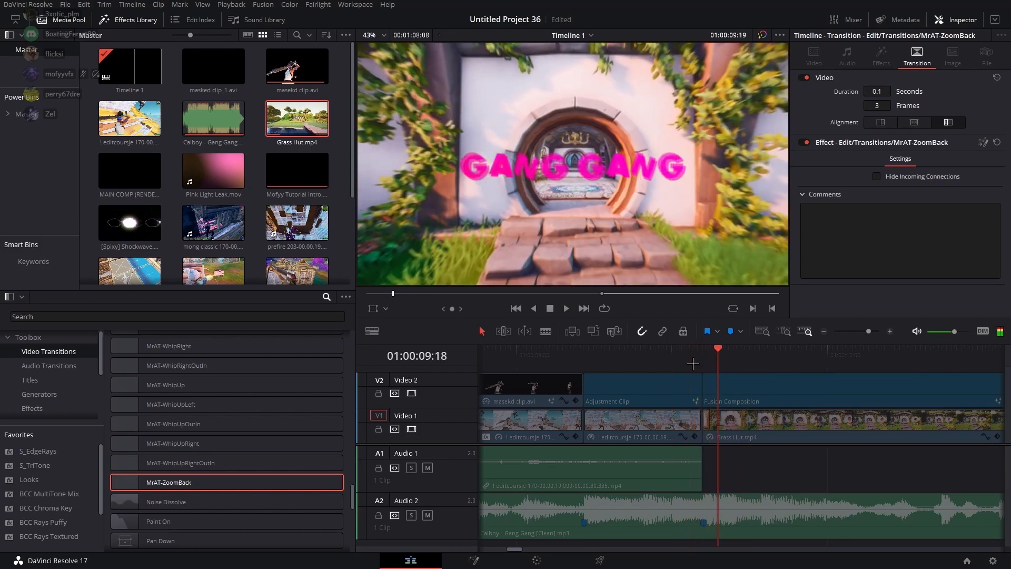
Set the Grass Hut clip's zoom-back transition to 5 frames and replay the cut several times
{"action": "left_click_drag", "start_coordinate": [714, 427], "coordinate": [720, 427]}
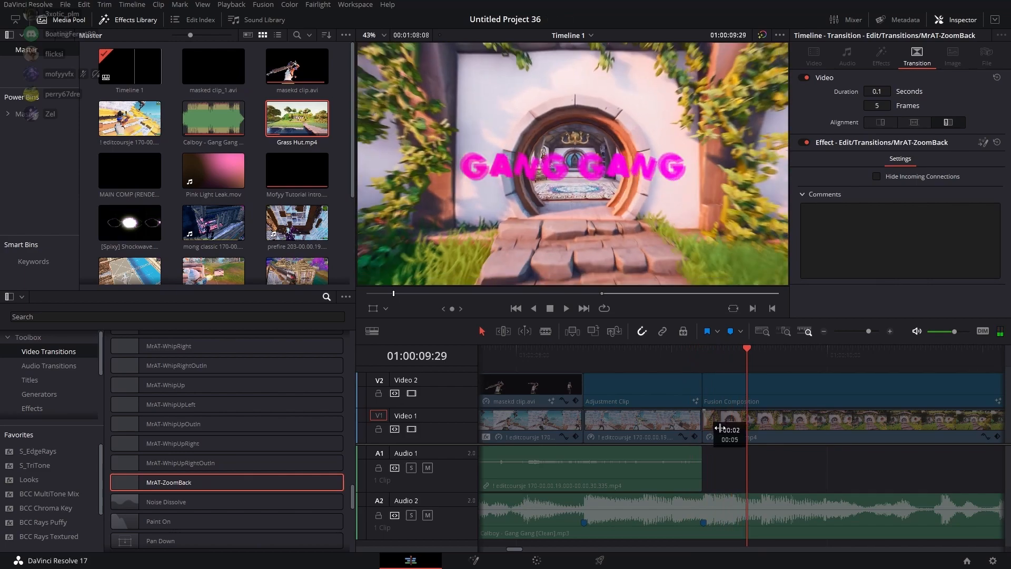
{"action": "left_click", "coordinate": [674, 362]}
{"action": "key", "text": "space"}
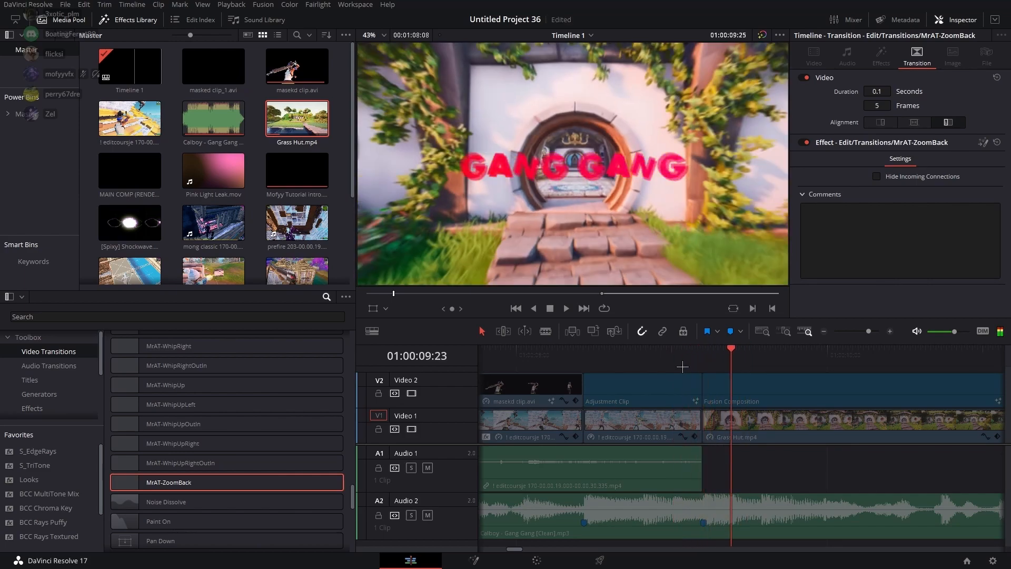
{"action": "left_click", "coordinate": [682, 366]}
{"action": "left_click", "coordinate": [689, 362]}
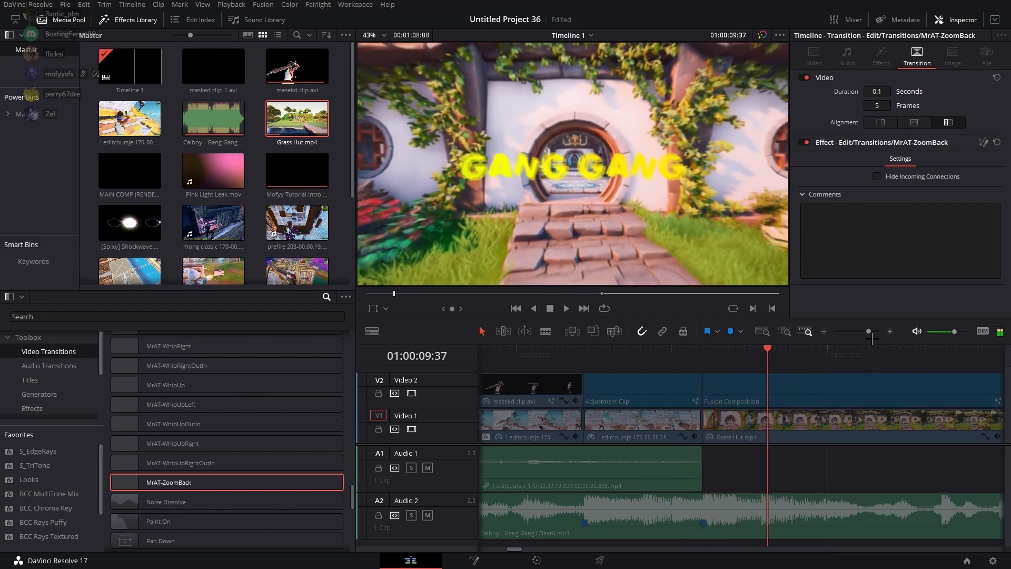
{"action": "left_click", "coordinate": [677, 364]}
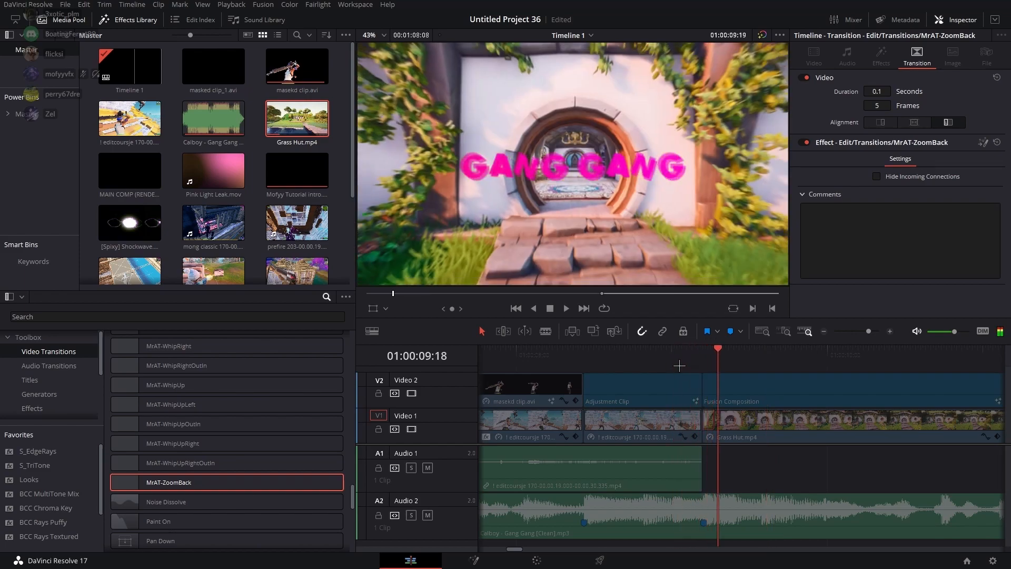
{"action": "key", "text": "space"}
Place the "! boxed 124" gameplay clip on Video 1 directly after the Grass Hut clip
{"action": "left_click_drag", "start_coordinate": [868, 331], "coordinate": [327, 354]}
{"action": "key", "text": "Home"}
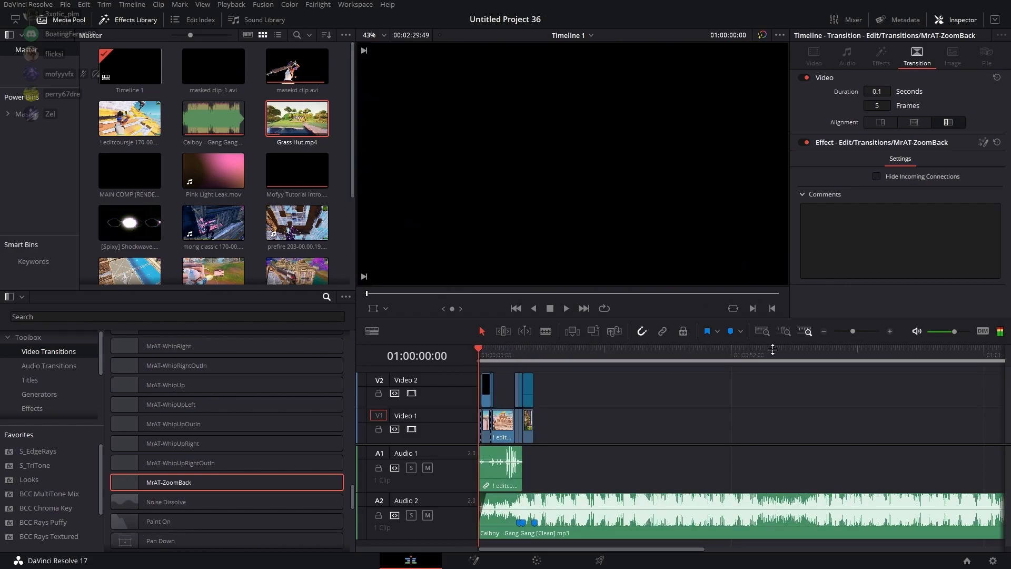
{"action": "left_click", "coordinate": [861, 333]}
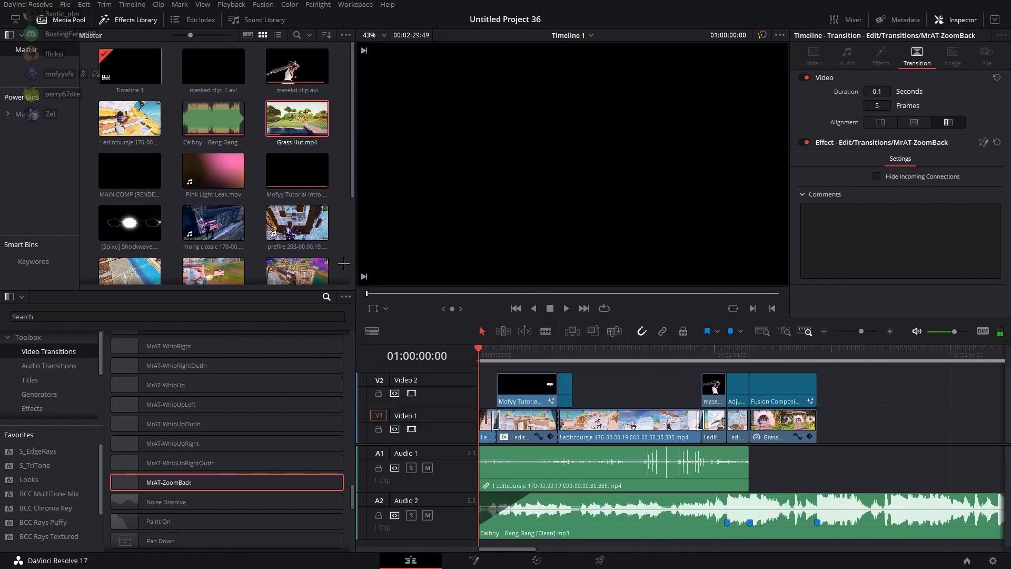
{"action": "scroll", "coordinate": [306, 158], "scroll_direction": "down", "scroll_amount": 4}
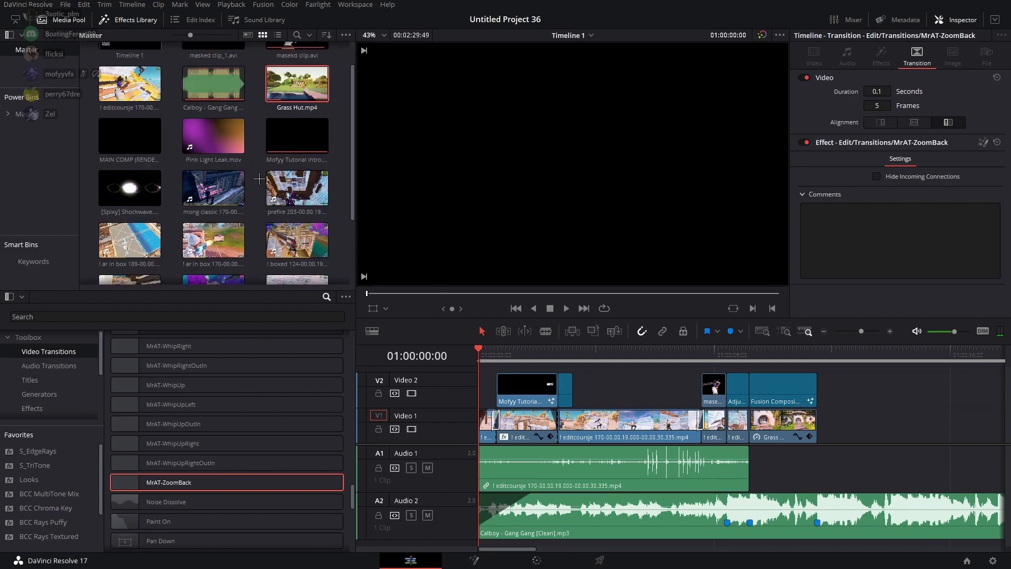
{"action": "left_click_drag", "start_coordinate": [322, 153], "coordinate": [840, 447]}
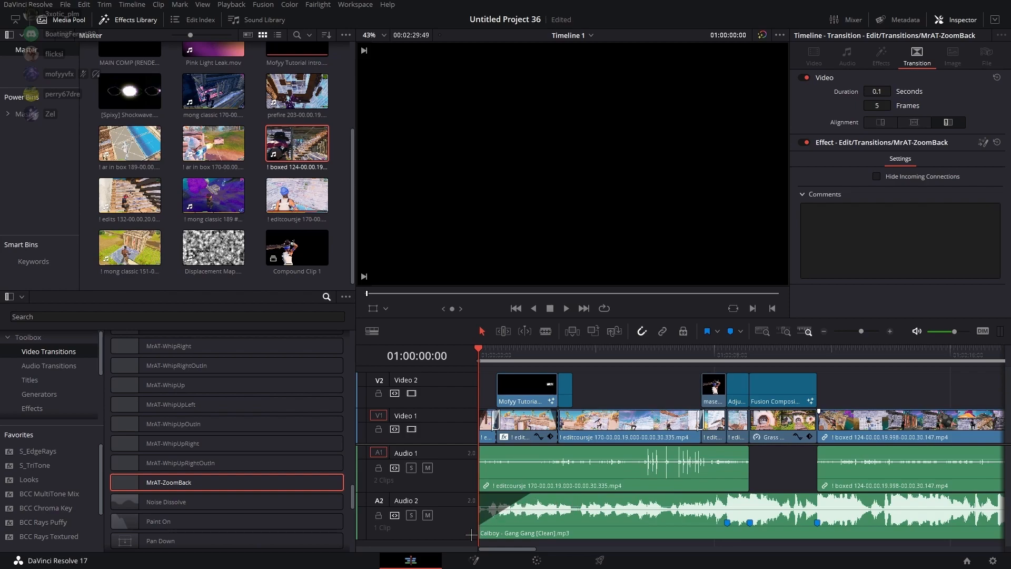
{"action": "left_click_drag", "start_coordinate": [502, 550], "coordinate": [518, 549]}
Add a 22-frame MrAT-ZoomBack transition at the start of the "! boxed 124" clip at 01:00:11:30
{"action": "left_click", "coordinate": [693, 362]}
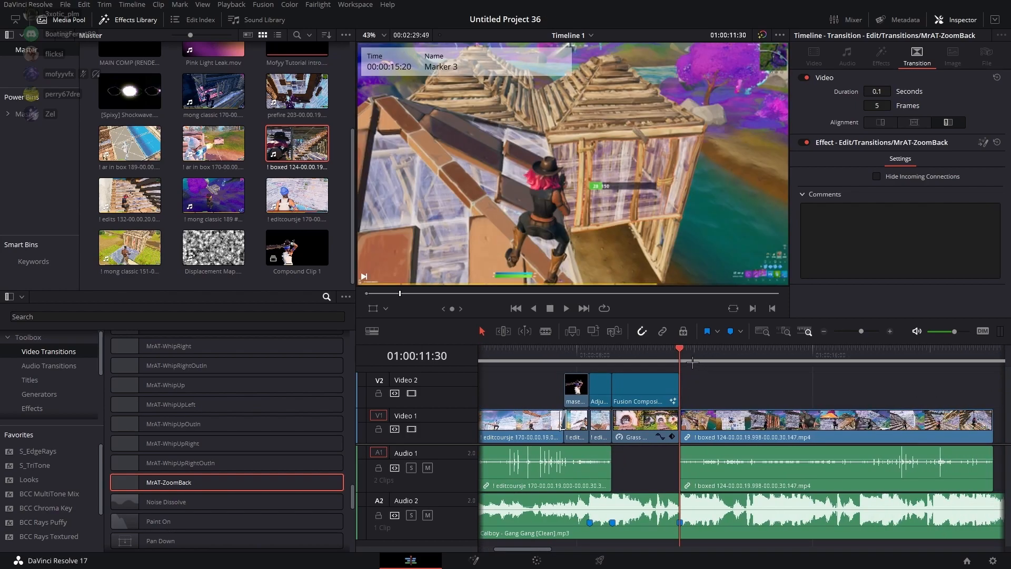
{"action": "scroll", "coordinate": [203, 489], "scroll_direction": "up", "scroll_amount": 3}
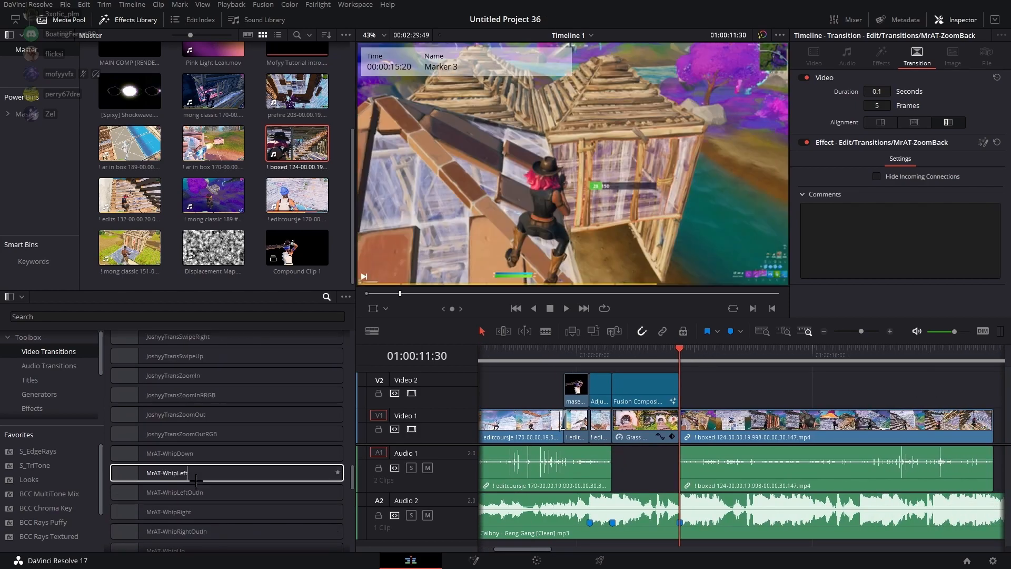
{"action": "left_click_drag", "start_coordinate": [207, 514], "coordinate": [736, 424]}
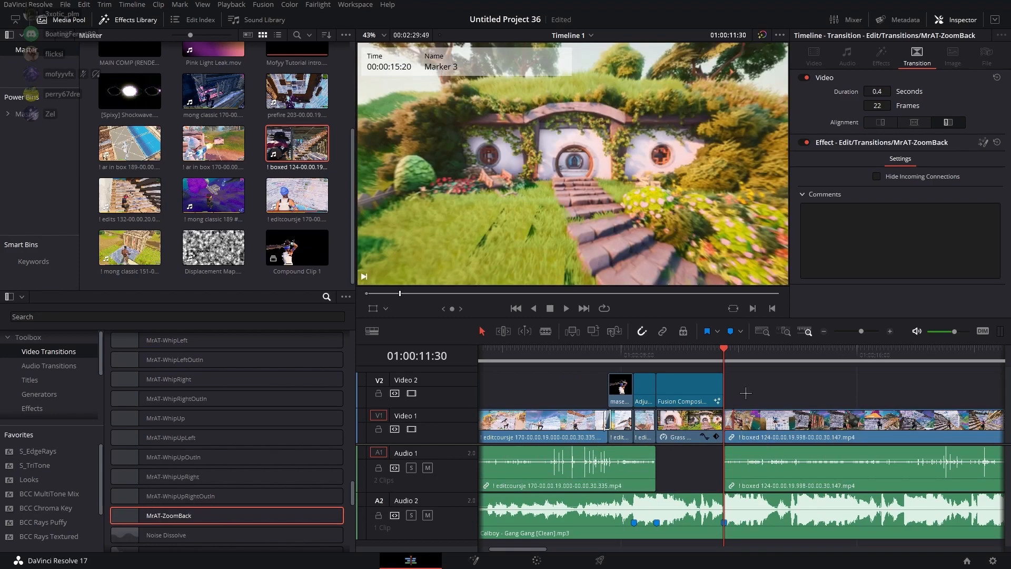
Play the boxed clip, step frame by frame to the beat at 01:00:14:34 and add a marker to the song there
{"action": "key", "text": "space"}
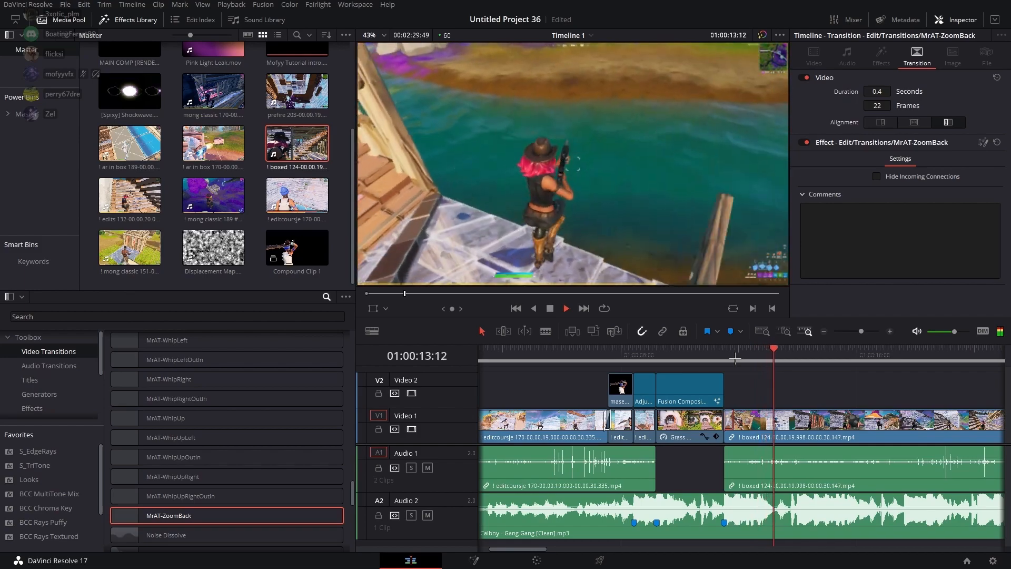
{"action": "key", "text": "space"}
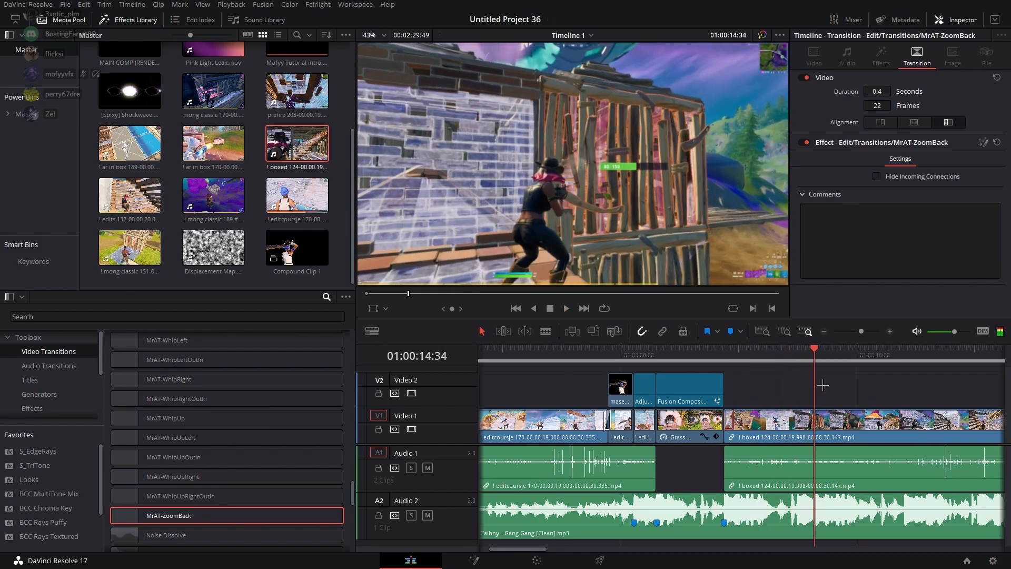
{"action": "key", "text": "Right"}
{"action": "key", "text": "Right"}
{"action": "key", "text": "Right"}
{"action": "key", "text": "Right"}
{"action": "key", "text": "Left"}
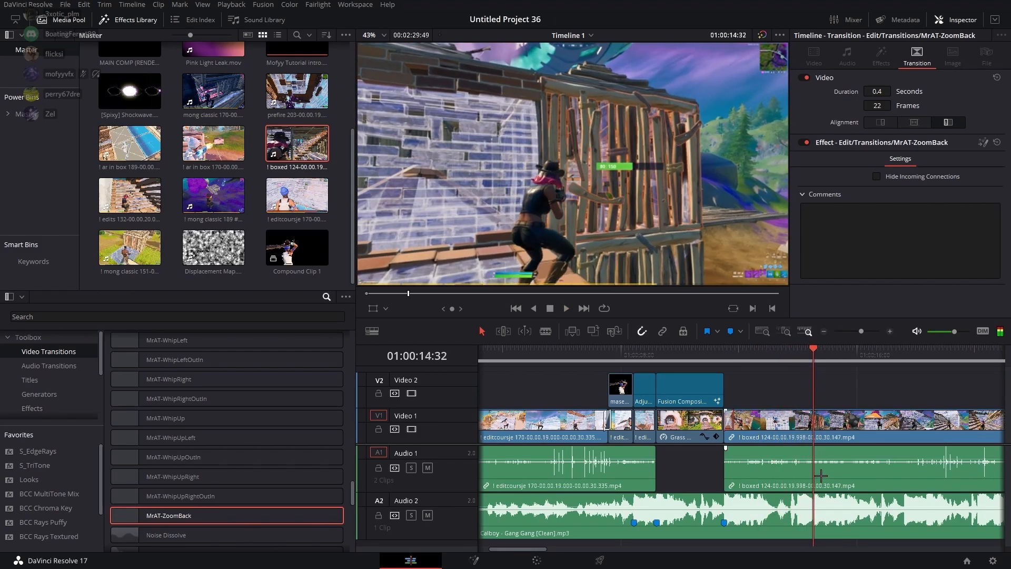
{"action": "key", "text": "shift+Up"}
{"action": "left_click", "coordinate": [812, 359]}
{"action": "key", "text": "Right"}
{"action": "key", "text": "Right"}
{"action": "key", "text": "Right"}
{"action": "key", "text": "Right"}
{"action": "key", "text": "Right"}
{"action": "key", "text": "Left"}
{"action": "key", "text": "Left"}
{"action": "key", "text": "Right"}
{"action": "key", "text": "Right"}
{"action": "key", "text": "Left"}
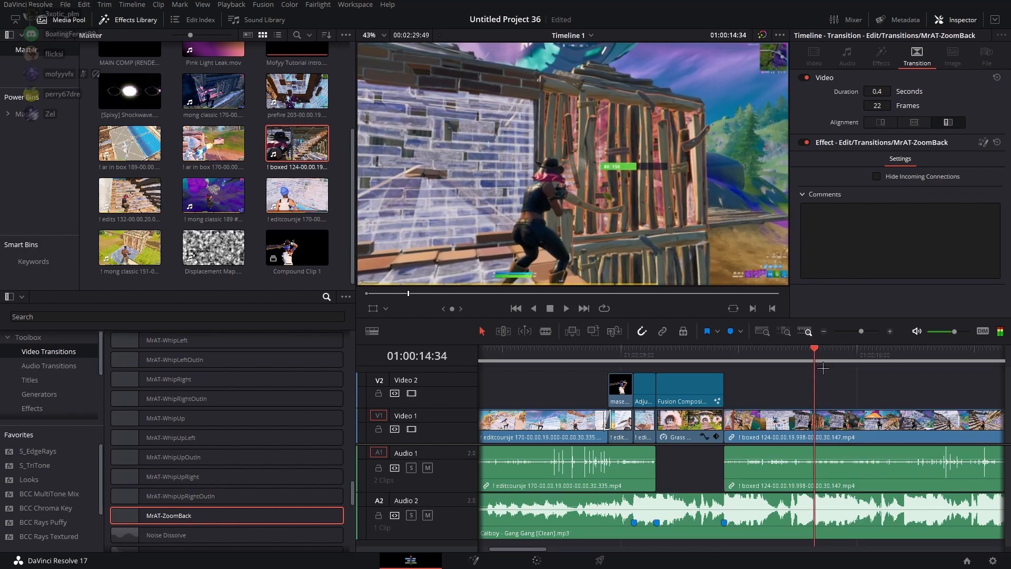
{"action": "left_click", "coordinate": [838, 511]}
{"action": "left_click", "coordinate": [734, 336]}
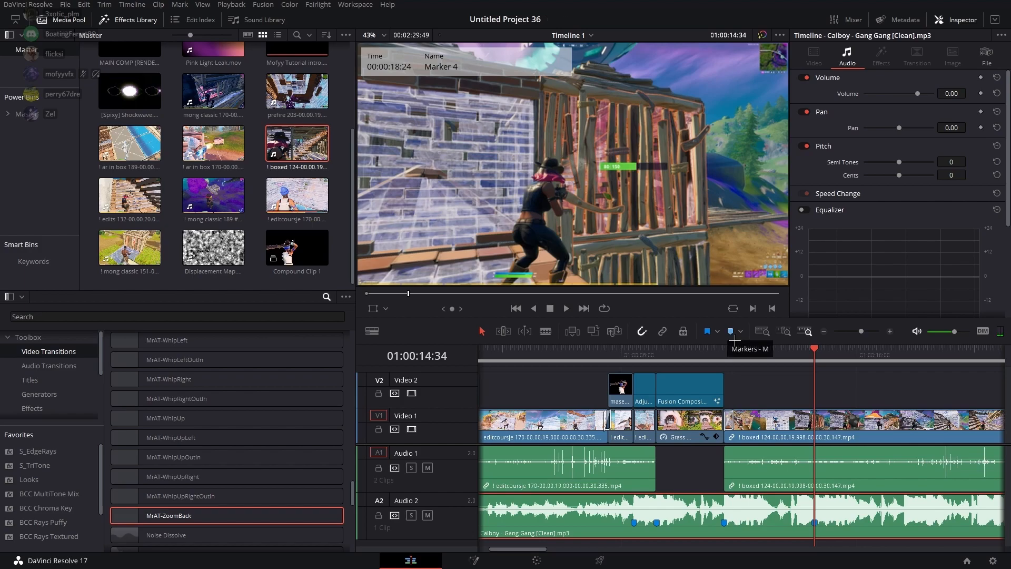
Replay the boxed clip around the 01:00:14:34 marker to check that the marker matches the beat
{"action": "key", "text": "space"}
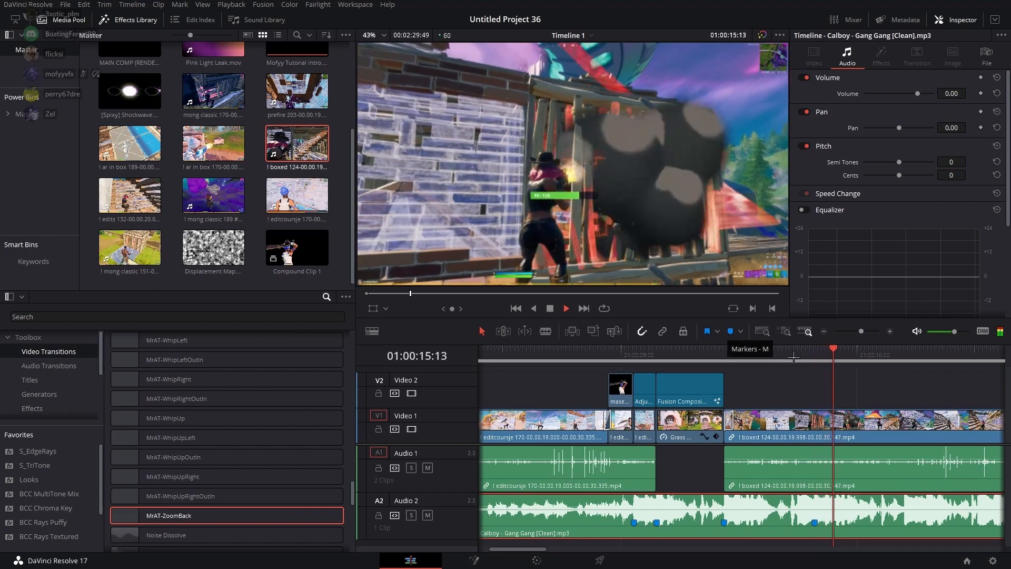
{"action": "left_click", "coordinate": [773, 353]}
{"action": "key", "text": "space"}
{"action": "left_click", "coordinate": [782, 356]}
{"action": "left_click", "coordinate": [771, 356]}
{"action": "key", "text": "space"}
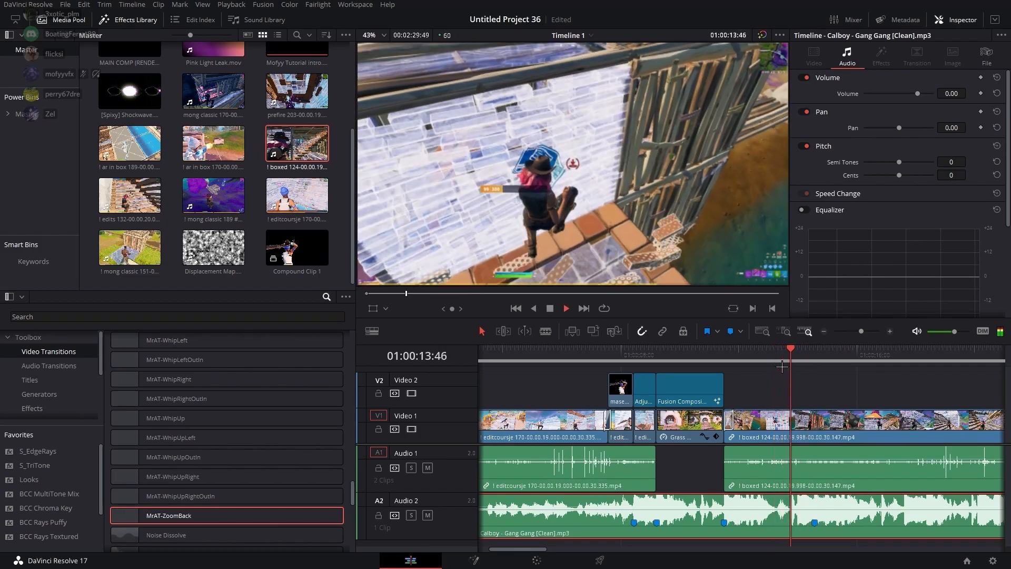
{"action": "key", "text": "space"}
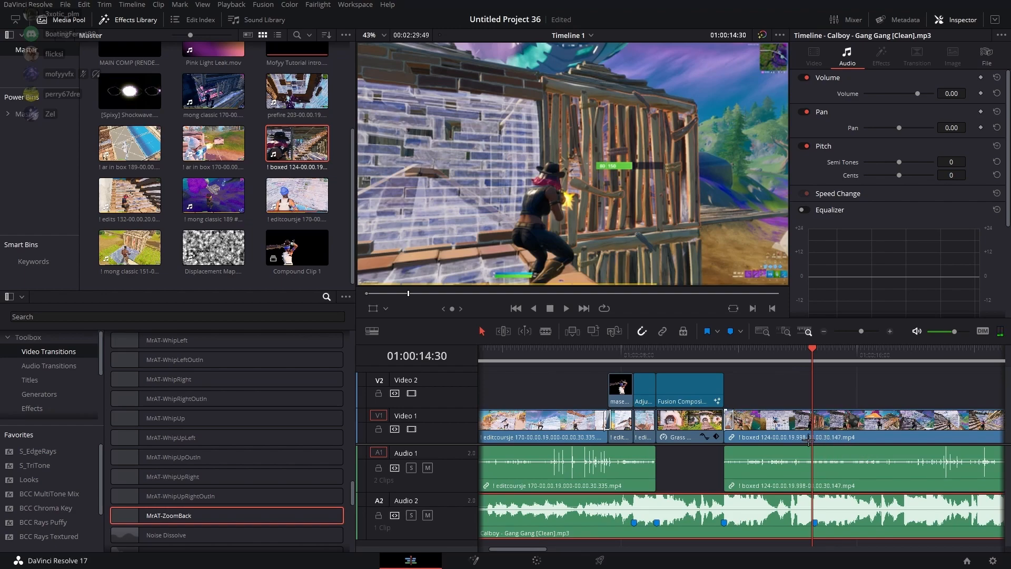
{"action": "key", "text": "space"}
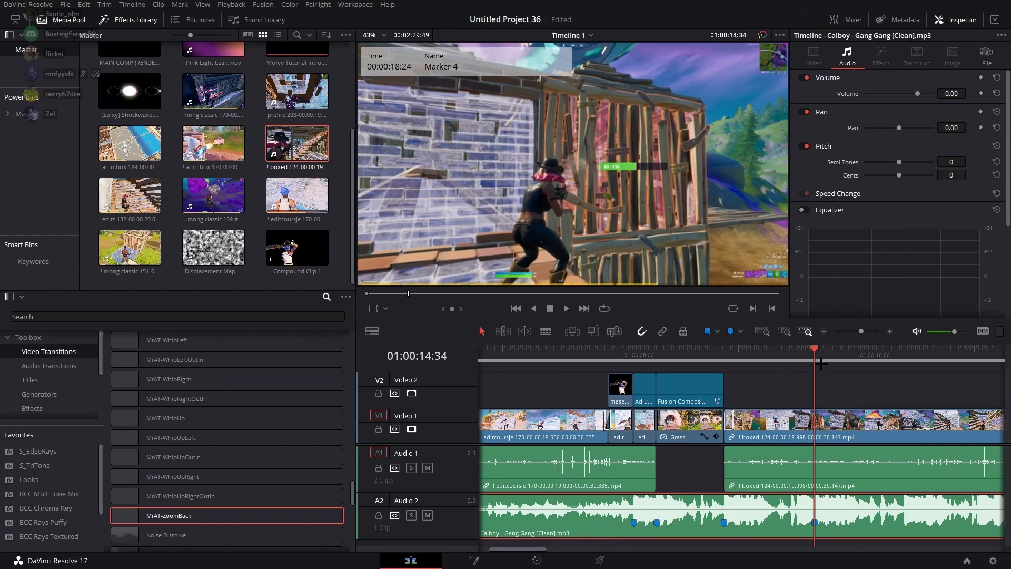
Scrub through the boxed clip to about 01:00:20:10 and remove the zoom-back transition at its start
{"action": "left_click_drag", "start_coordinate": [526, 549], "coordinate": [536, 550]}
{"action": "left_click_drag", "start_coordinate": [814, 356], "coordinate": [897, 384]}
{"action": "left_click", "coordinate": [923, 442]}
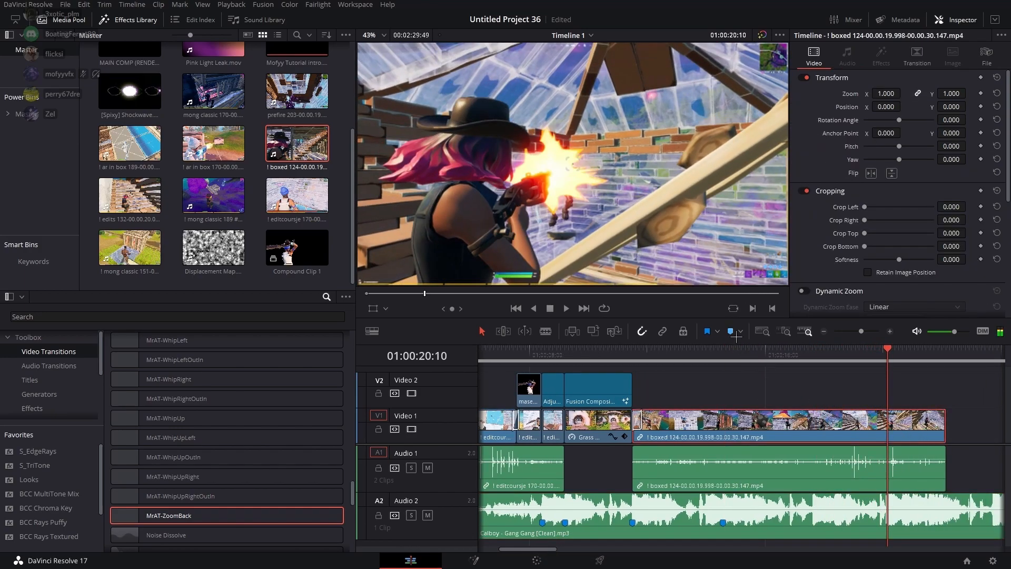
{"action": "left_click", "coordinate": [644, 420]}
{"action": "key", "text": "Delete"}
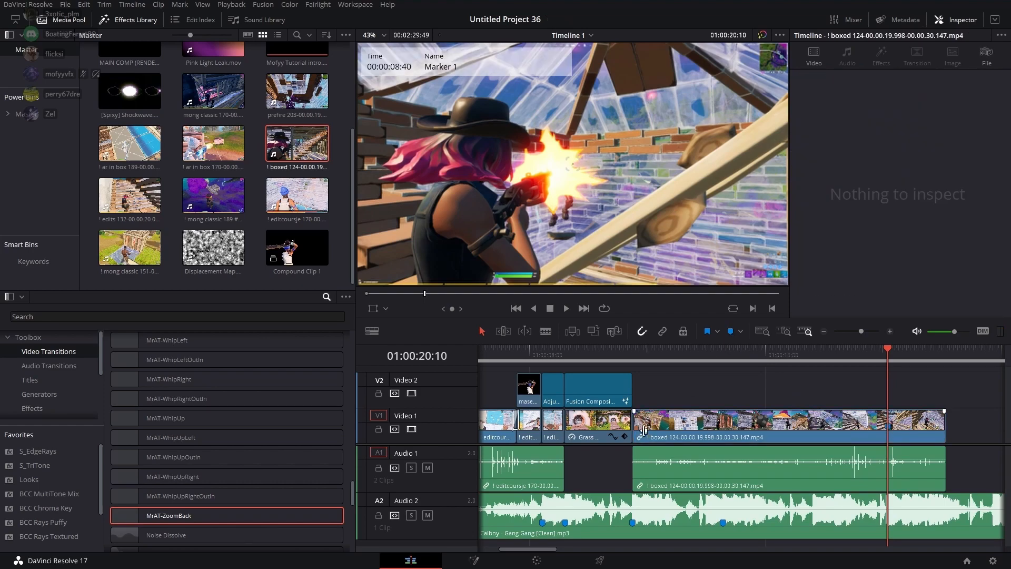
Trim away the opening part of the boxed clip's video and audio and move both back against the Grass Hut clip's end
{"action": "left_click_drag", "start_coordinate": [635, 428], "coordinate": [828, 430]}
{"action": "mouse_move", "coordinate": [944, 436]}
{"action": "left_mouse_down"}
{"action": "mouse_move", "coordinate": [926, 436]}
{"action": "mouse_move", "coordinate": [944, 435]}
{"action": "left_mouse_up"}
{"action": "left_click_drag", "start_coordinate": [871, 427], "coordinate": [707, 463]}
{"action": "left_click_drag", "start_coordinate": [634, 469], "coordinate": [818, 465]}
{"action": "left_click_drag", "start_coordinate": [878, 462], "coordinate": [715, 464]}
{"action": "left_click_drag", "start_coordinate": [653, 471], "coordinate": [643, 478]}
{"action": "left_click_drag", "start_coordinate": [666, 434], "coordinate": [643, 429]}
Play the trimmed boxed clip up to the shot near 01:00:13:47 and apply the Twixtor effect to the clip
{"action": "left_click", "coordinate": [634, 360]}
{"action": "key", "text": "space"}
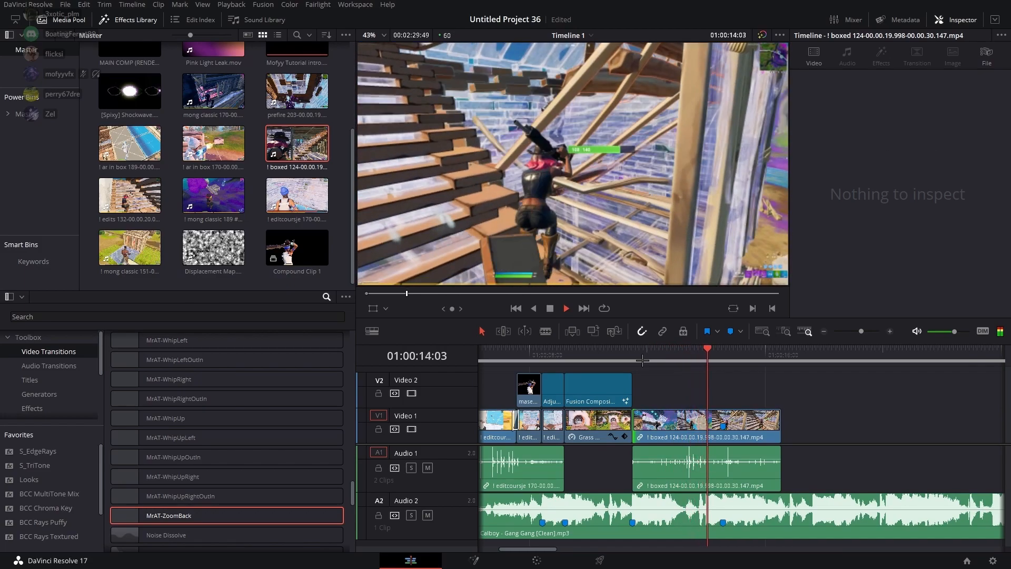
{"action": "key", "text": "space"}
{"action": "left_click_drag", "start_coordinate": [728, 373], "coordinate": [700, 367]}
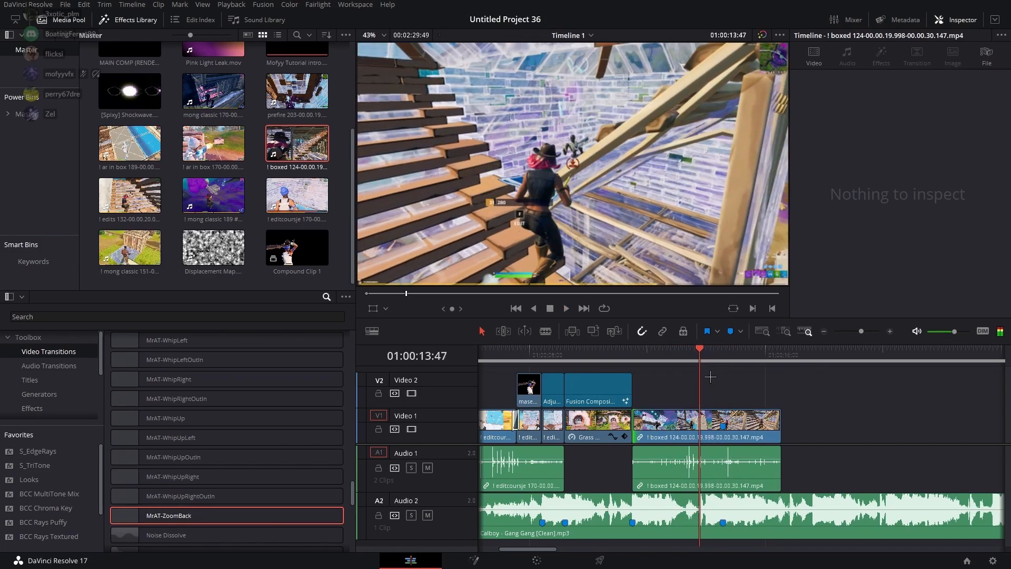
{"action": "scroll", "coordinate": [42, 474], "scroll_direction": "down", "scroll_amount": 3}
{"action": "left_click_drag", "start_coordinate": [31, 522], "coordinate": [703, 437]}
Add a marker to the Gang Gang song on Audio 2 at 01:00:13:48
{"action": "left_click_drag", "start_coordinate": [707, 362], "coordinate": [709, 368]}
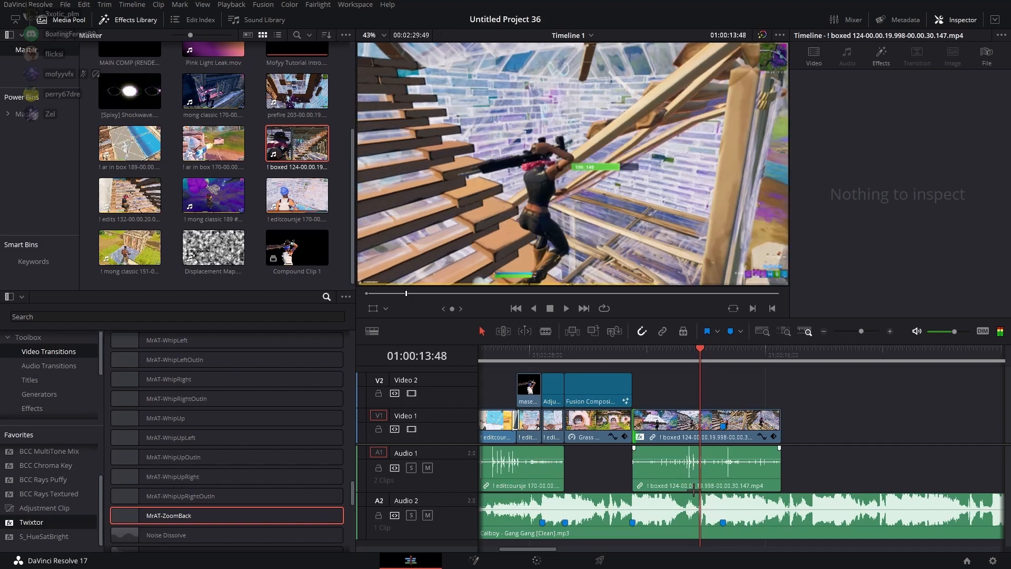
{"action": "left_click", "coordinate": [697, 509]}
{"action": "key", "text": "m"}
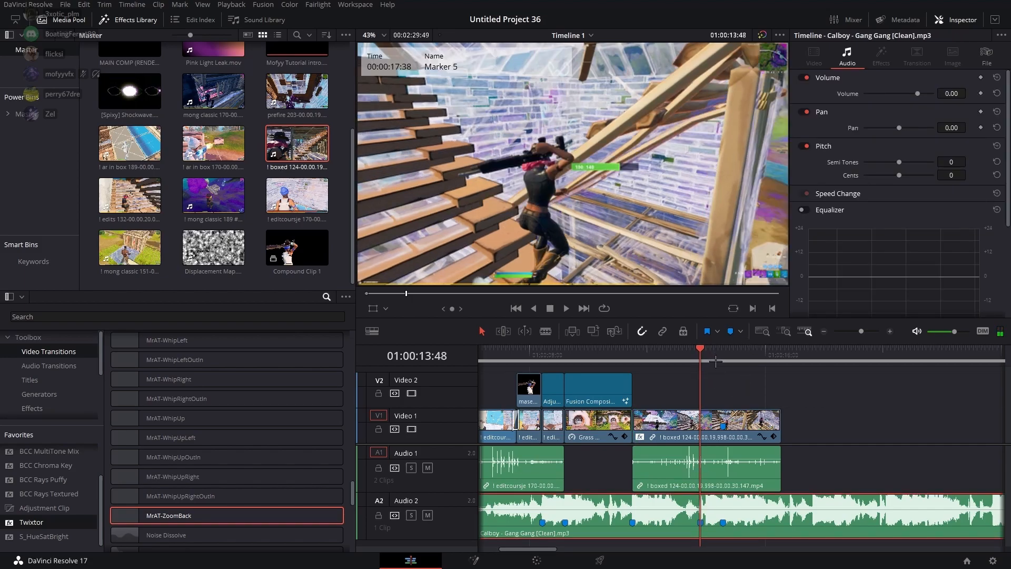
Step frame by frame to the following beat, mark the song at 01:00:14:00 and play the section back
{"action": "left_click", "coordinate": [719, 367]}
{"action": "key", "text": "space"}
{"action": "key", "text": "Right"}
{"action": "key", "text": "Right"}
{"action": "key", "text": "Right"}
{"action": "key", "text": "Right"}
{"action": "key", "text": "Right"}
{"action": "key", "text": "Right"}
{"action": "key", "text": "Right"}
{"action": "key", "text": "Right"}
{"action": "key", "text": "Right"}
{"action": "key", "text": "Right"}
{"action": "key", "text": "Right"}
{"action": "key", "text": "Right"}
{"action": "key", "text": "Right"}
{"action": "key", "text": "Left"}
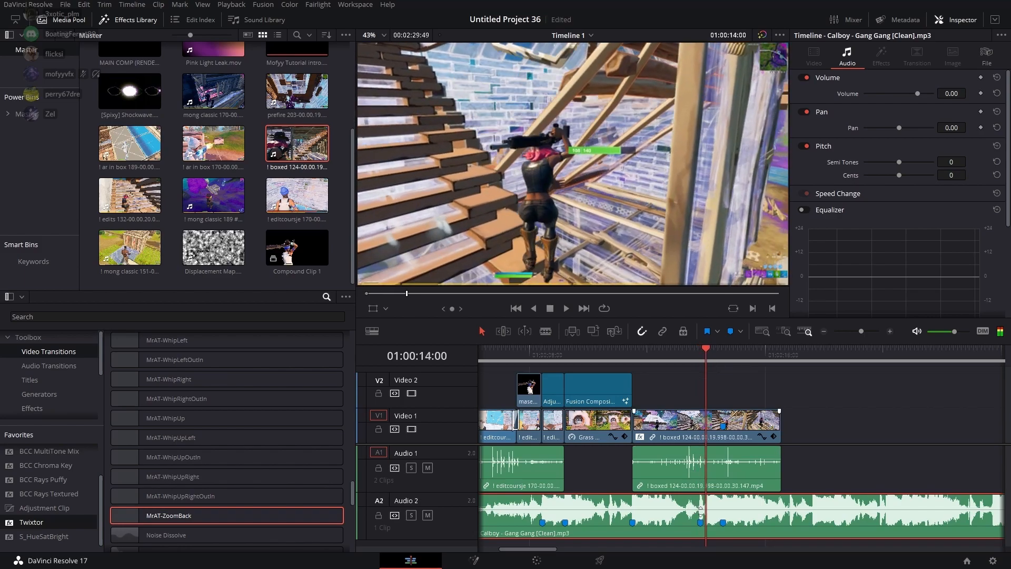
{"action": "key", "text": "m"}
{"action": "key", "text": "space"}
{"action": "key", "text": "space"}
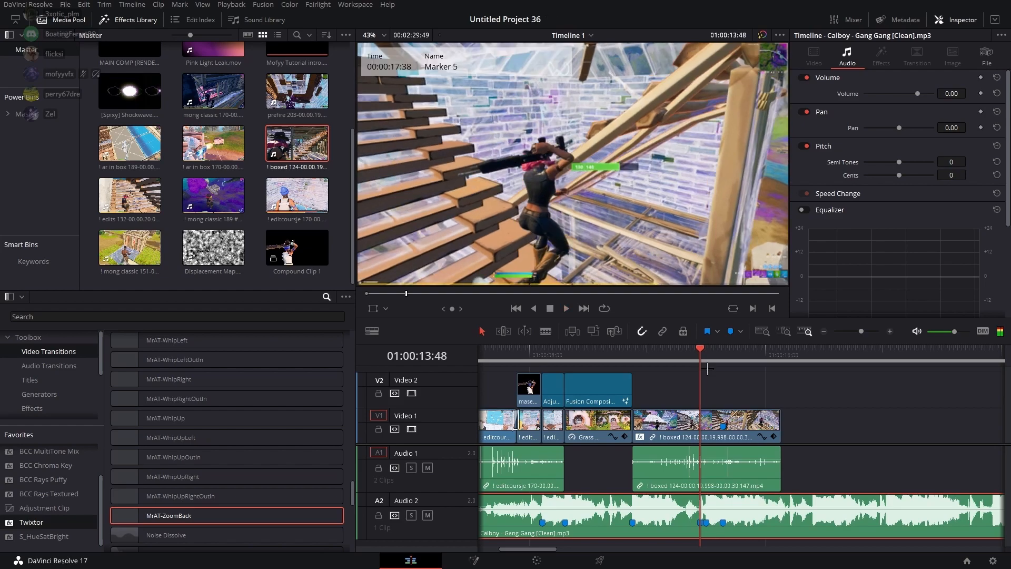
Keyframe the boxed clip's Twixtor Speed at 100% at 01:00:13:44 and 400% at the 01:00:13:48 marker, then play it
{"action": "left_click", "coordinate": [704, 436]}
{"action": "left_click", "coordinate": [881, 55]}
{"action": "left_click", "coordinate": [981, 169]}
{"action": "key", "text": "Left"}
{"action": "key", "text": "Left"}
{"action": "key", "text": "Left"}
{"action": "key", "text": "Left"}
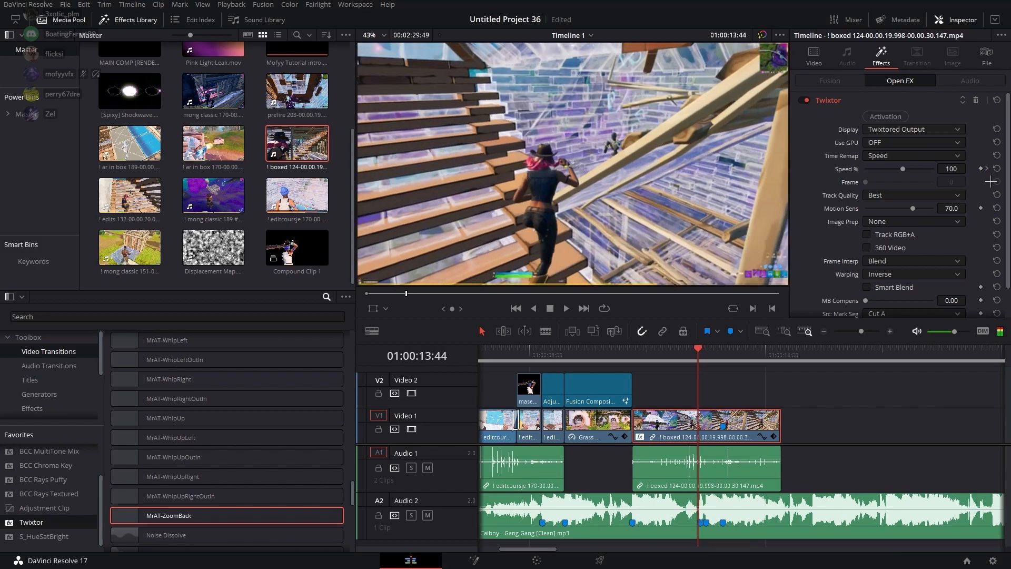
{"action": "left_click", "coordinate": [987, 168]}
{"action": "left_click", "coordinate": [962, 172]}
{"action": "type", "text": "4"}
{"action": "key", "text": "Return"}
{"action": "key", "text": "space"}
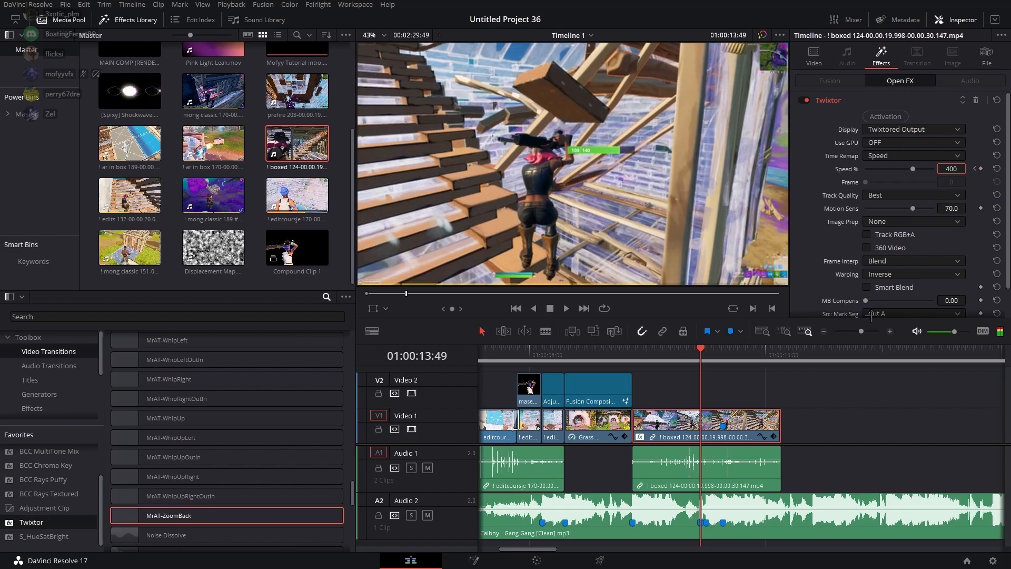
Add a Twixtor Speed keyframe of 15% a few frames after the 01:00:13:48 marker
{"action": "left_click_drag", "start_coordinate": [861, 331], "coordinate": [871, 331]}
{"action": "left_click", "coordinate": [980, 169]}
{"action": "left_click", "coordinate": [951, 168]}
{"action": "type", "text": "15"}
{"action": "key", "text": "Return"}
Add a Twixtor Speed keyframe at the 01:00:14:00 marker and another of 10% five frames earlier at 01:00:13:55
{"action": "left_click", "coordinate": [790, 355]}
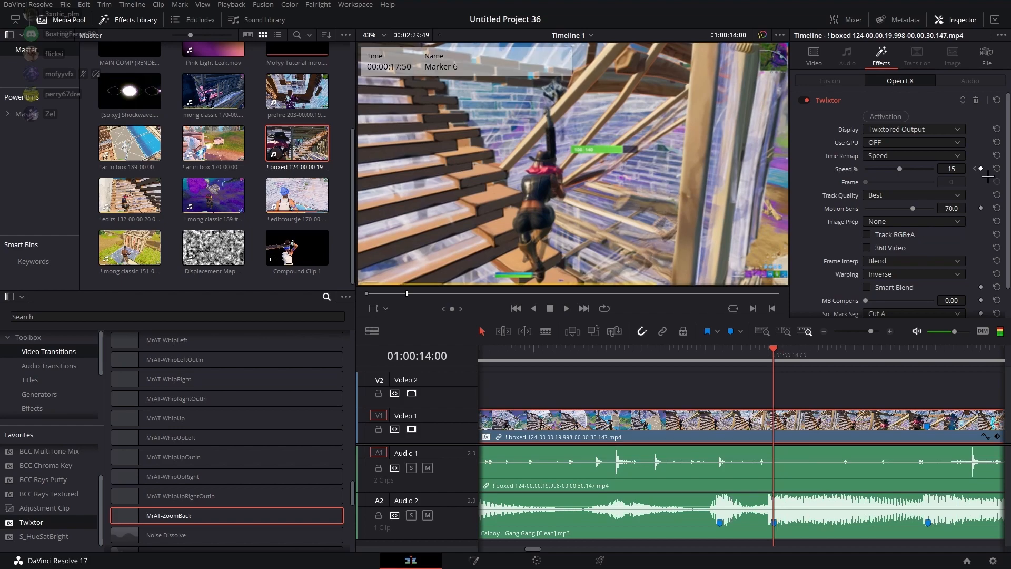
{"action": "key", "text": "Left"}
{"action": "key", "text": "Left"}
{"action": "key", "text": "Left"}
{"action": "key", "text": "Left"}
{"action": "key", "text": "Left"}
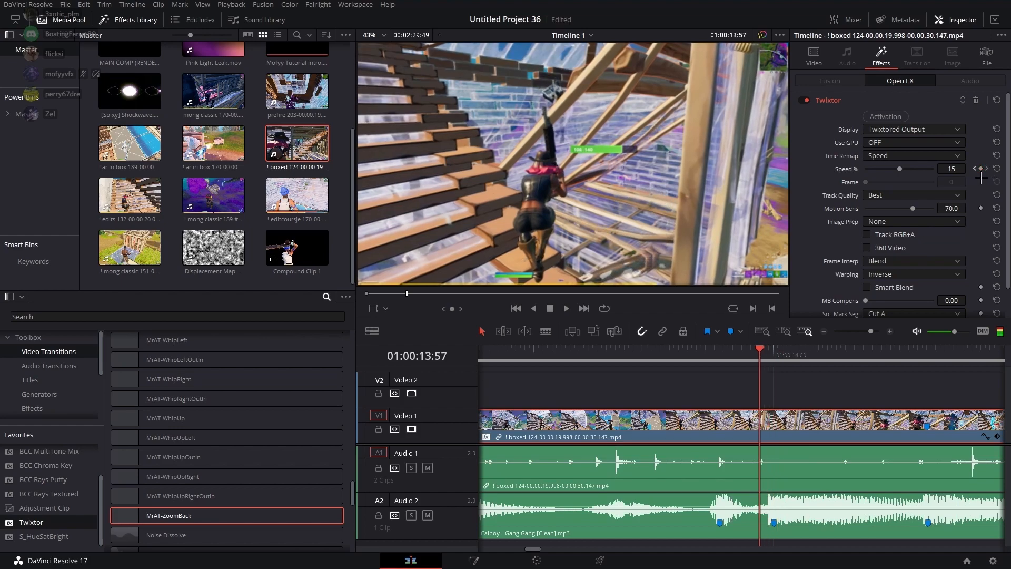
{"action": "left_click", "coordinate": [957, 170]}
{"action": "type", "text": "1"}
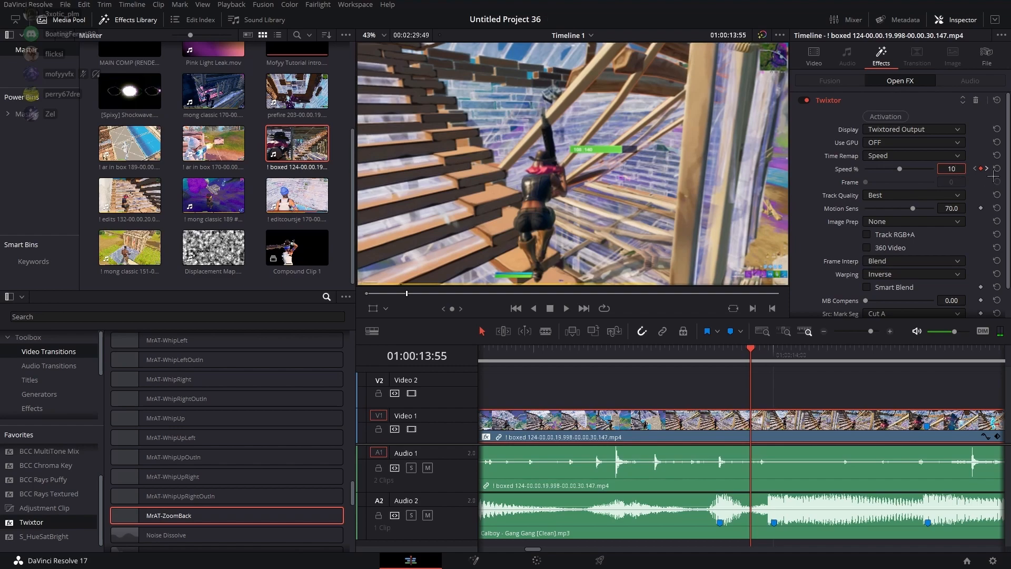
Set the Twixtor Speed keyframe at 01:00:14:00 to -400% and recheck the keyframe at 01:00:13:55
{"action": "left_click", "coordinate": [988, 169]}
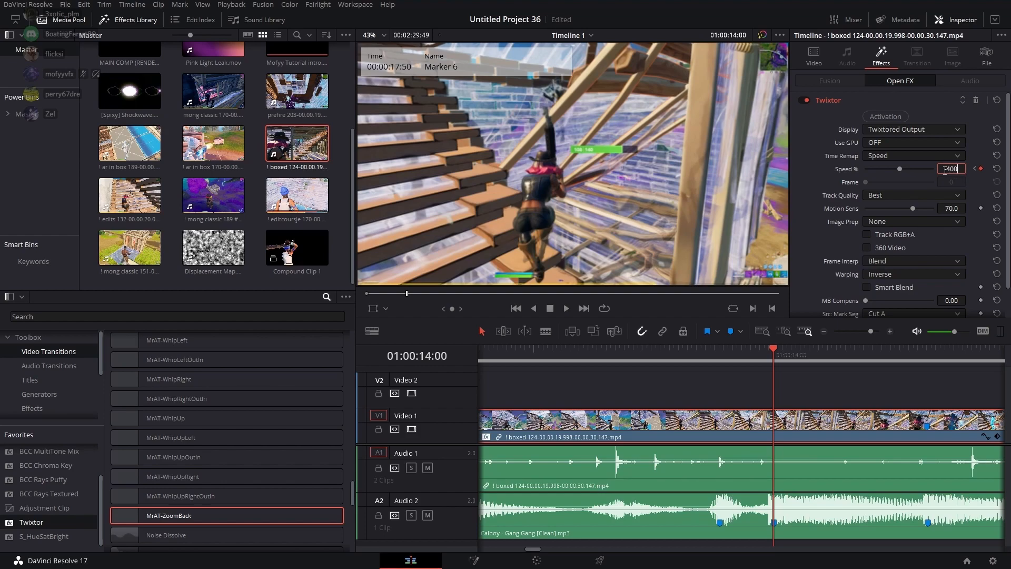
{"action": "key", "text": "Return"}
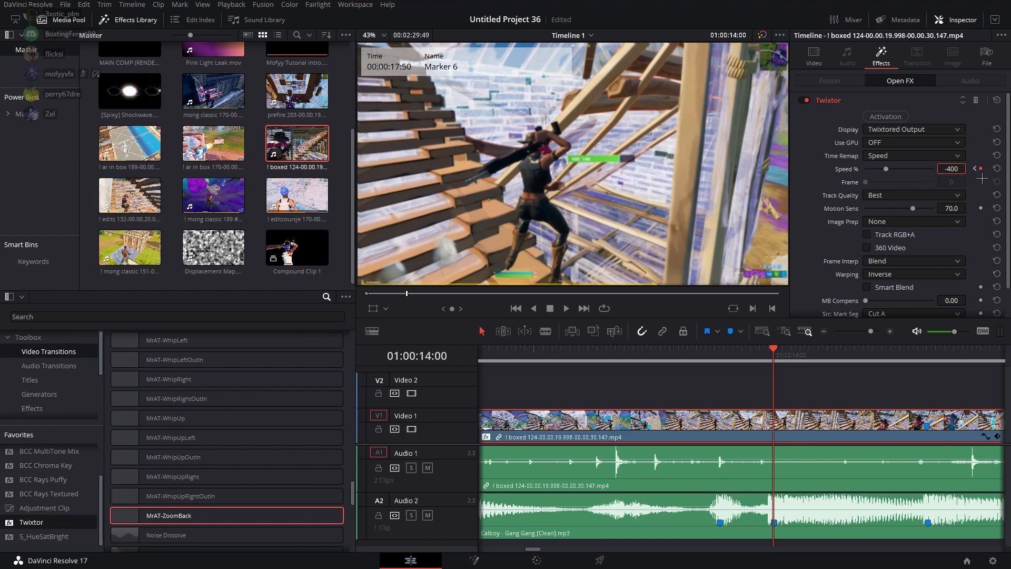
{"action": "key", "text": "["}
{"action": "left_click", "coordinate": [961, 170]}
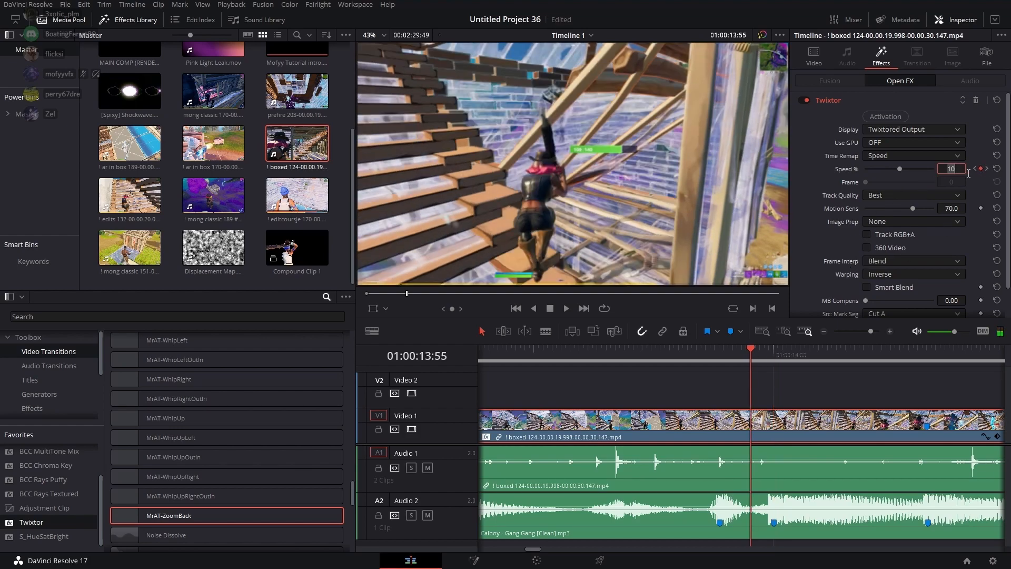
{"action": "left_click", "coordinate": [976, 189]}
Add a Twixtor Speed keyframe at 01:00:14:05, trying -15% first and settling on 15%
{"action": "key", "text": "space"}
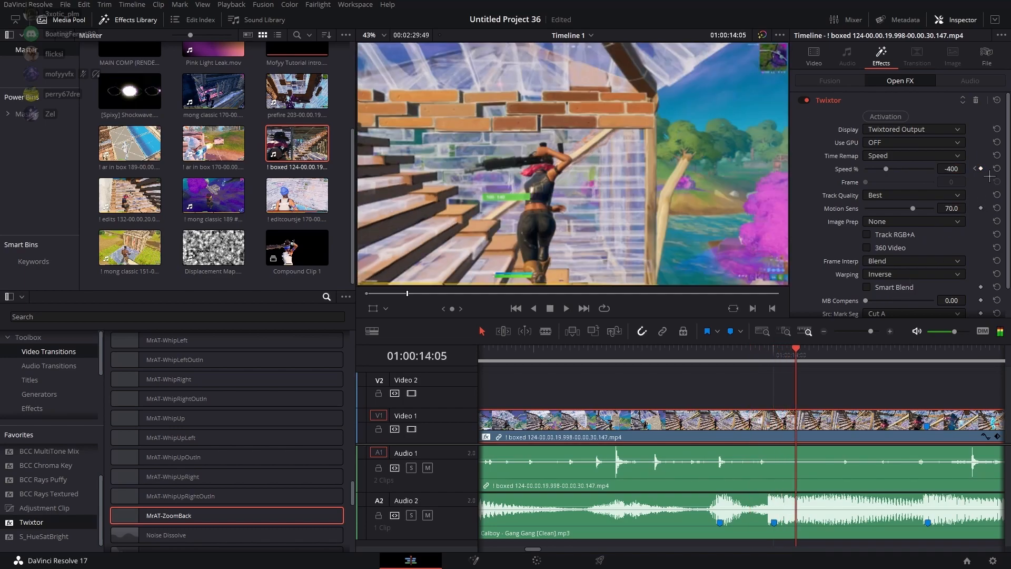
{"action": "left_click", "coordinate": [963, 172]}
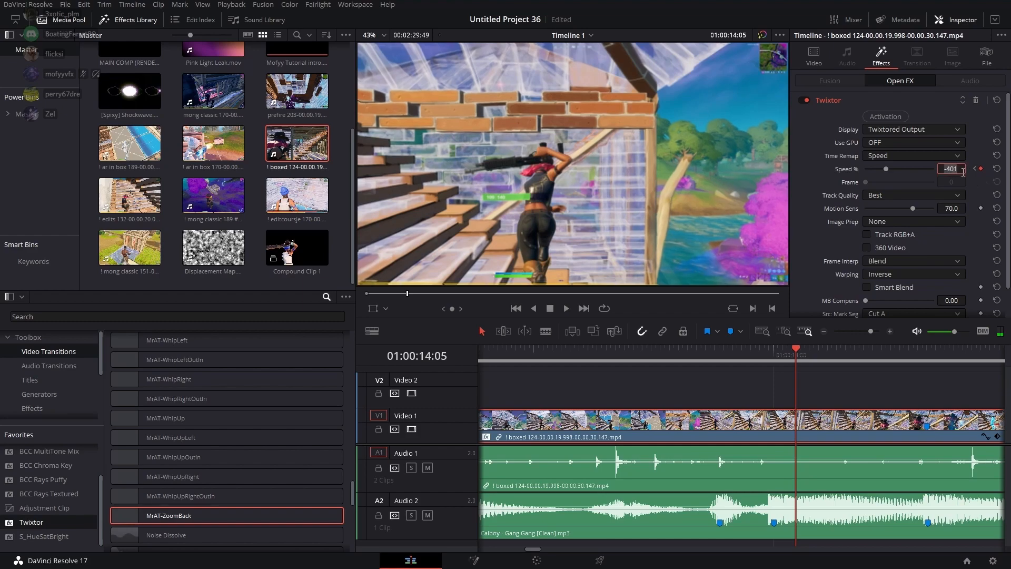
{"action": "key", "text": "BackSpace"}
{"action": "key", "text": "Return"}
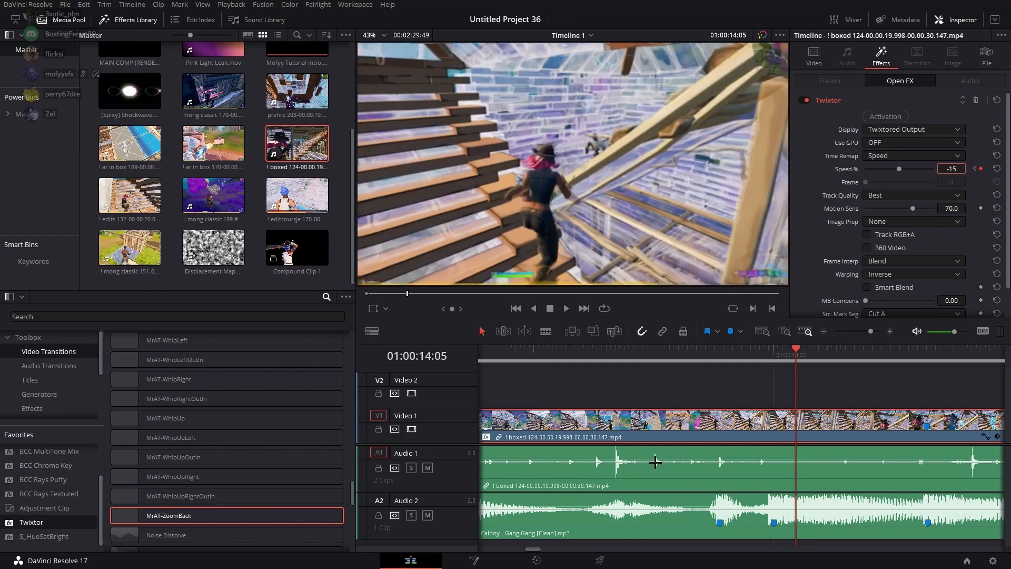
{"action": "scroll", "coordinate": [669, 454], "scroll_direction": "right", "scroll_amount": 5}
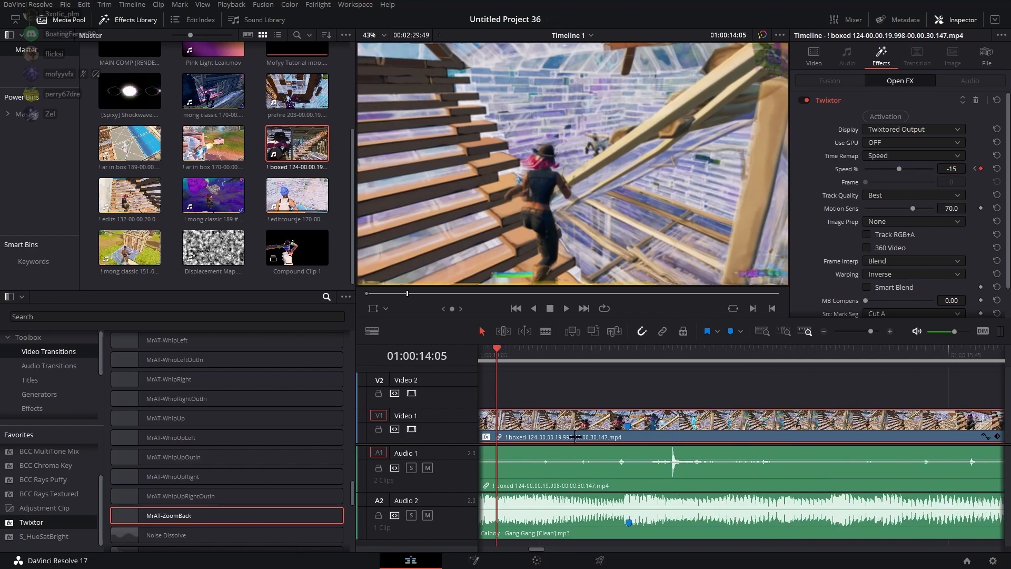
{"action": "left_click_drag", "start_coordinate": [549, 558], "coordinate": [548, 558]}
{"action": "double_click", "coordinate": [958, 170]}
{"action": "type", "text": "15"}
{"action": "key", "text": "Return"}
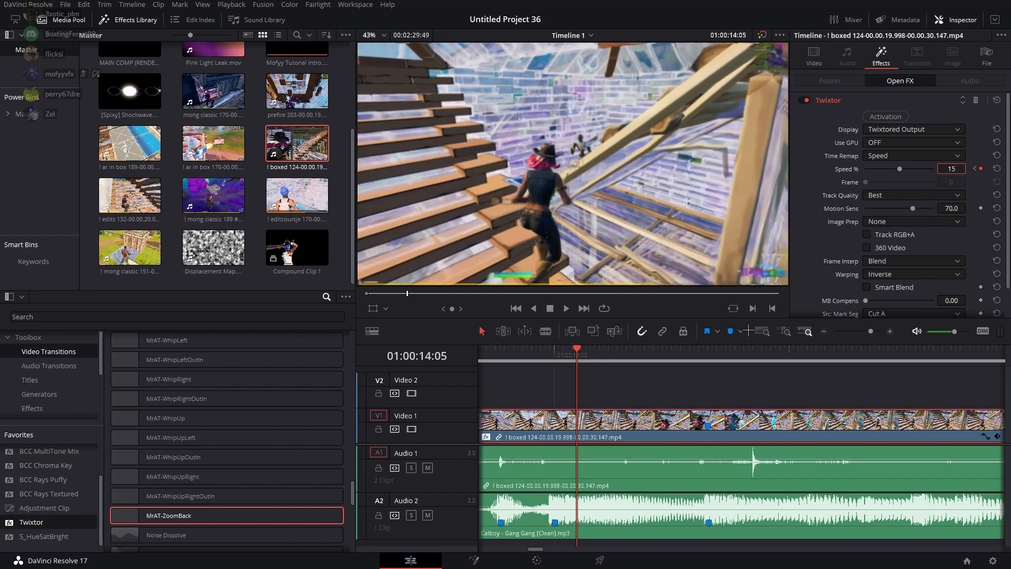
Keyframe the Twixtor Speed at 15% at 01:00:14:29 and at 400% on the 01:00:14:34 marker
{"action": "key", "text": "shift+Down"}
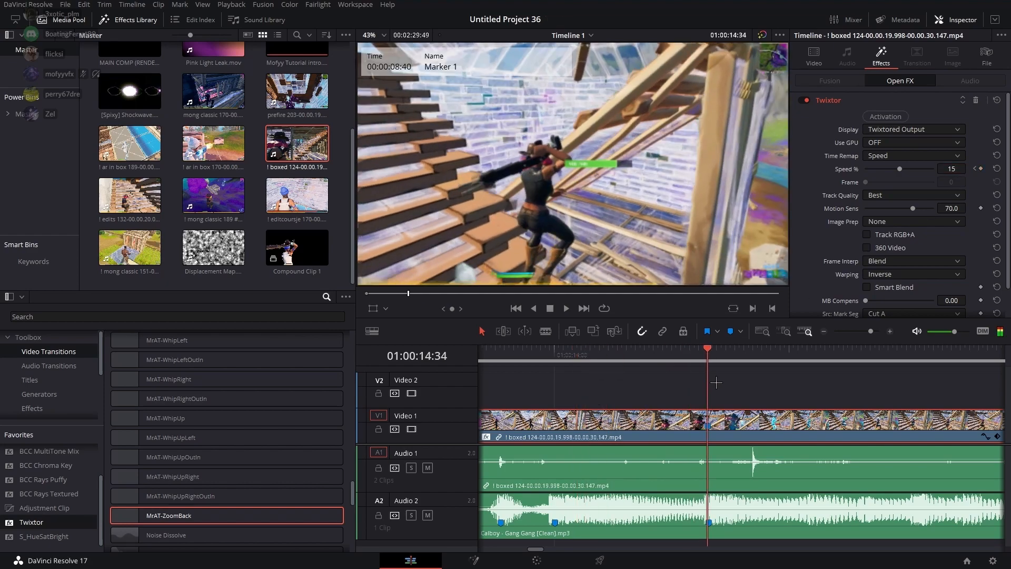
{"action": "key", "text": "Left"}
{"action": "key", "text": "Left"}
{"action": "key", "text": "Left"}
{"action": "key", "text": "Left"}
{"action": "key", "text": "Left"}
{"action": "left_click", "coordinate": [986, 169]}
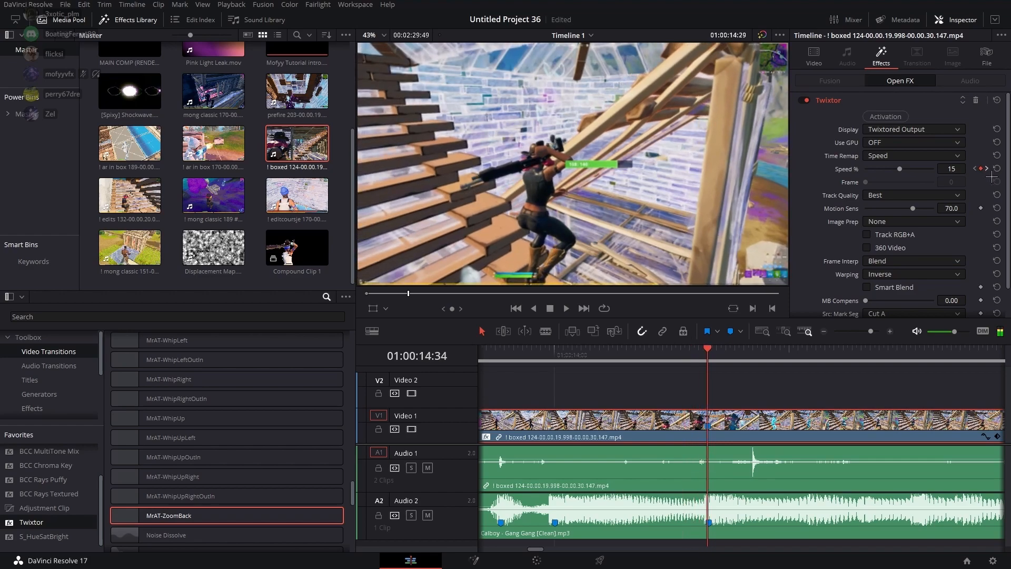
{"action": "left_click", "coordinate": [967, 174]}
{"action": "type", "text": "400"}
{"action": "key", "text": "Return"}
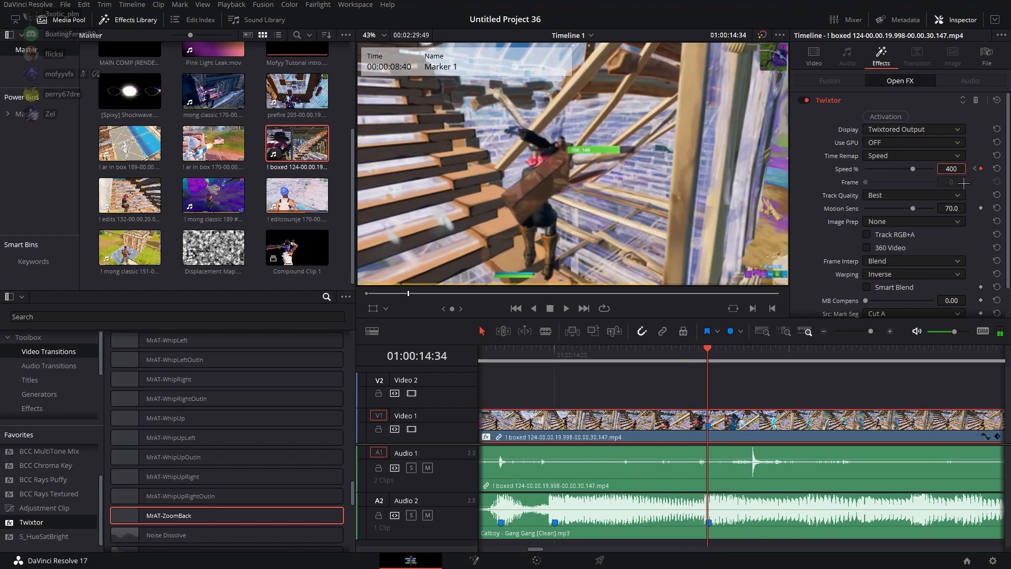
Add a slow Twixtor Speed keyframe at 01:00:14:39, five frames after the 01:00:14:34 marker
{"action": "key", "text": "Right"}
{"action": "key", "text": "Right"}
{"action": "key", "text": "Right"}
{"action": "key", "text": "Right"}
{"action": "key", "text": "Right"}
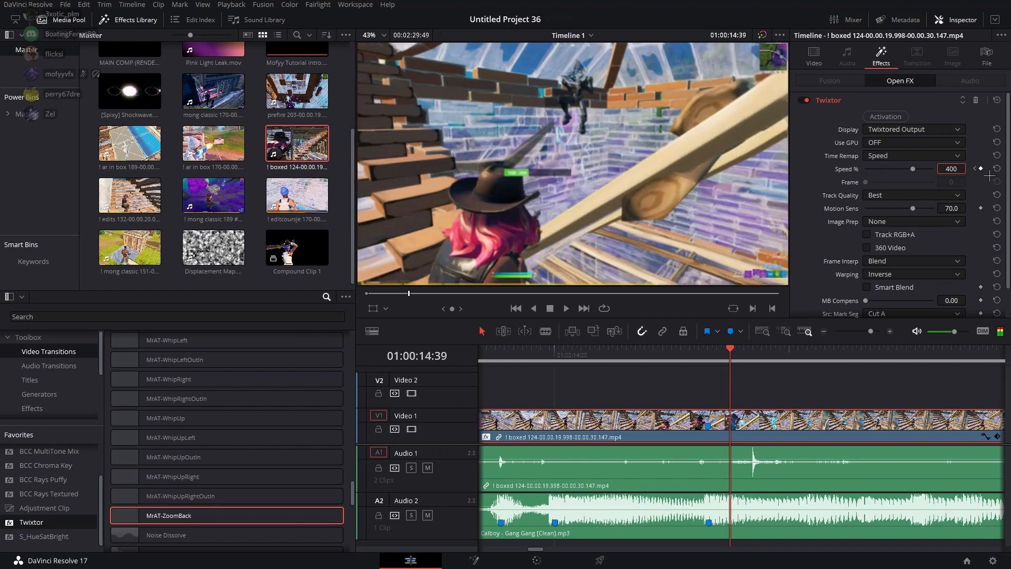
{"action": "left_click", "coordinate": [956, 169]}
{"action": "type", "text": "5"}
{"action": "key", "text": "Return"}
Set the Twixtor Speed keyframes to 888% at 01:00:14:34 and 493% at 01:00:13:48, and save the project
{"action": "left_click", "coordinate": [975, 168]}
{"action": "mouse_move", "coordinate": [951, 169]}
{"action": "left_mouse_down"}
{"action": "mouse_move", "coordinate": [970, 168]}
{"action": "mouse_move", "coordinate": [968, 178]}
{"action": "left_mouse_up"}
{"action": "left_click_drag", "start_coordinate": [687, 373], "coordinate": [516, 381]}
{"action": "key", "text": "ctrl+s"}
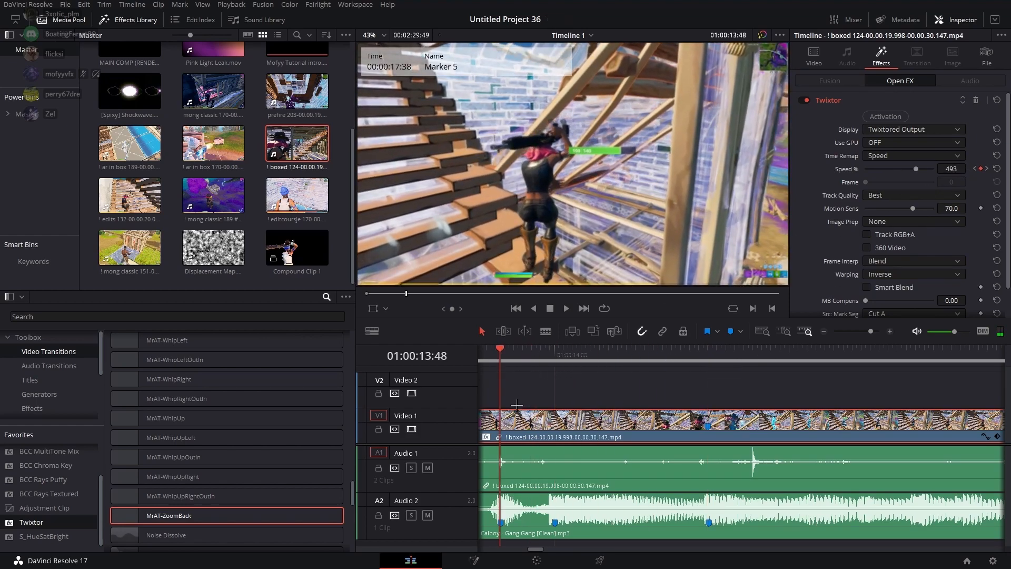
Fine-tune the Twixtor Speed keyframe at 01:00:14:00 to -392%, comparing its frame with those at the 01:00:14:34 and 01:00:13:48 markers
{"action": "left_click", "coordinate": [568, 364]}
{"action": "mouse_move", "coordinate": [952, 168]}
{"action": "left_mouse_down"}
{"action": "mouse_move", "coordinate": [963, 169]}
{"action": "mouse_move", "coordinate": [939, 169]}
{"action": "left_mouse_up"}
{"action": "left_click", "coordinate": [718, 359]}
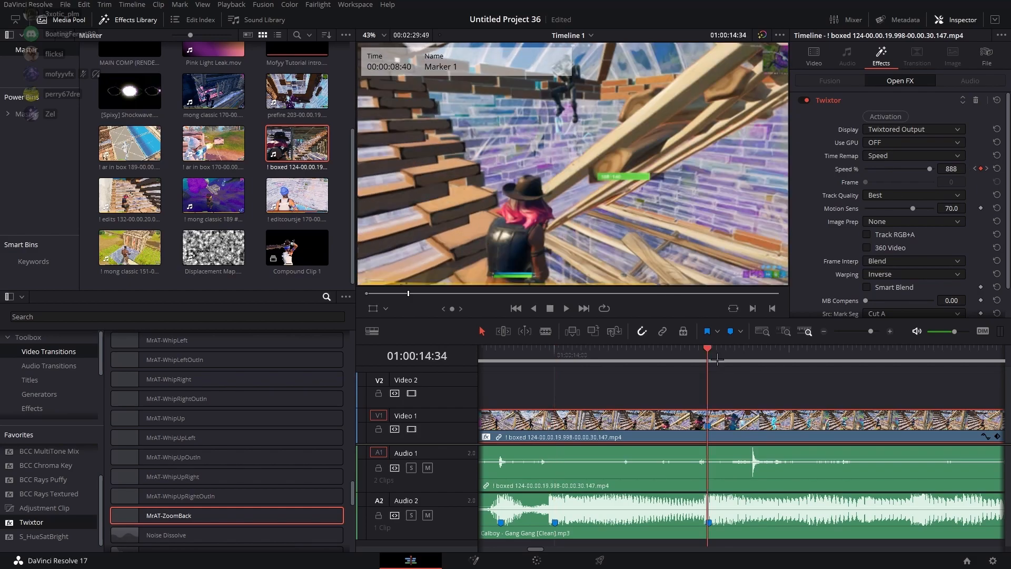
{"action": "left_click", "coordinate": [555, 360]}
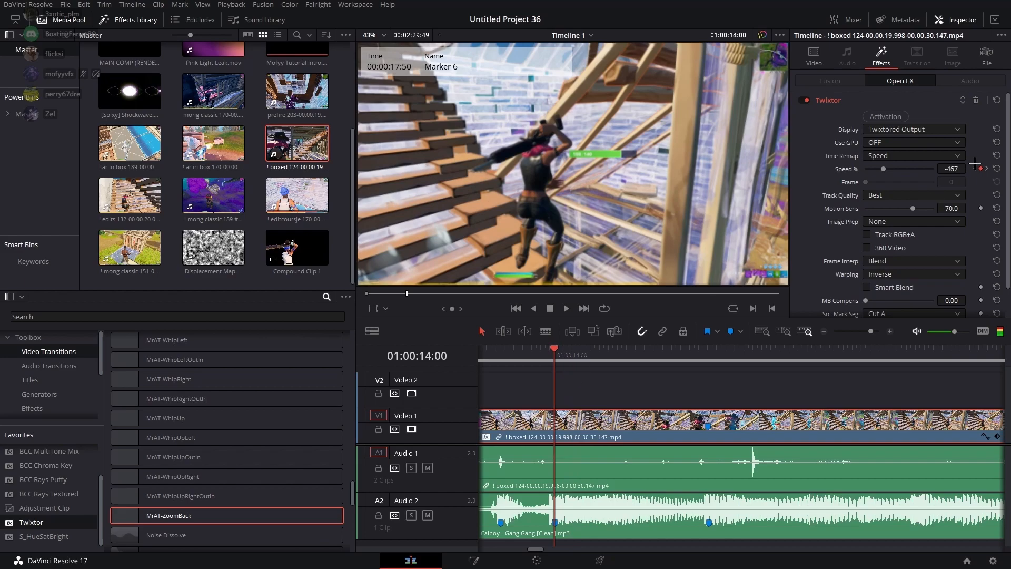
{"action": "left_click", "coordinate": [717, 361]}
{"action": "left_click", "coordinate": [556, 360]}
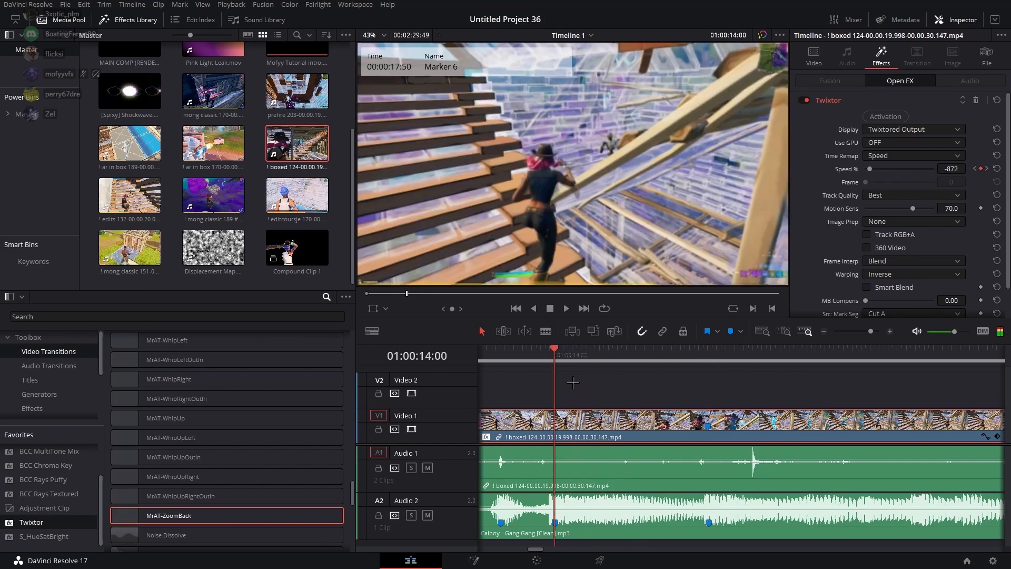
{"action": "left_click_drag", "start_coordinate": [951, 168], "coordinate": [969, 168]}
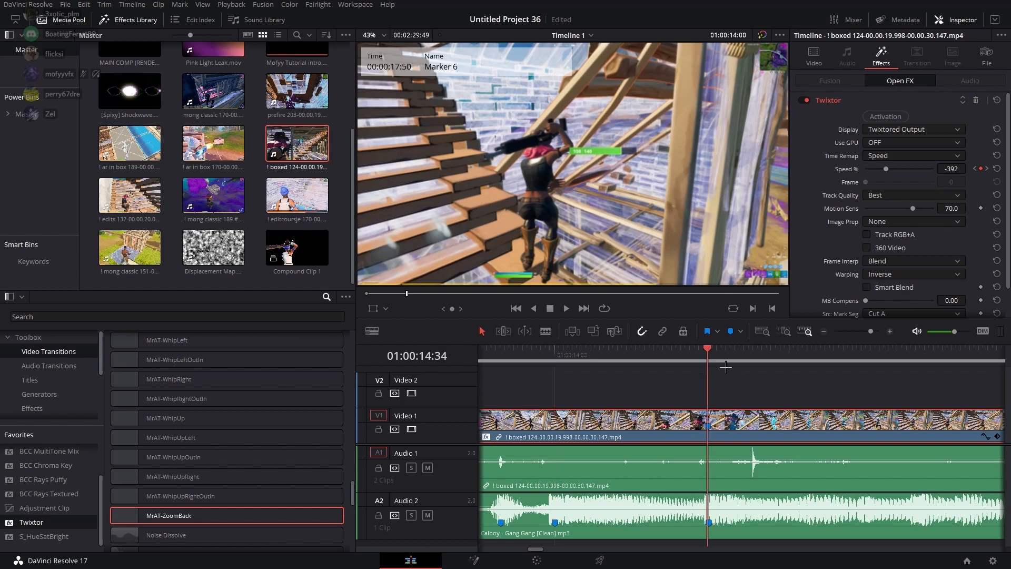
{"action": "left_click", "coordinate": [722, 367]}
{"action": "left_click_drag", "start_coordinate": [725, 361], "coordinate": [500, 361]}
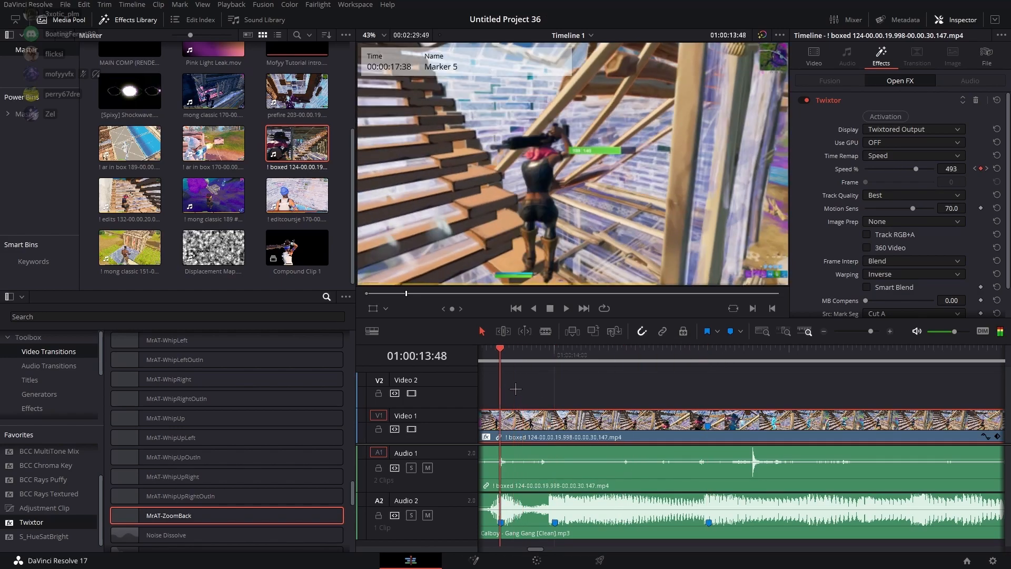
Set the Twixtor Speed keyframes to 671% at 01:00:13:48, -345% at 01:00:14:00 and 915% at 01:00:14:34
{"action": "left_click_drag", "start_coordinate": [969, 168], "coordinate": [970, 168]}
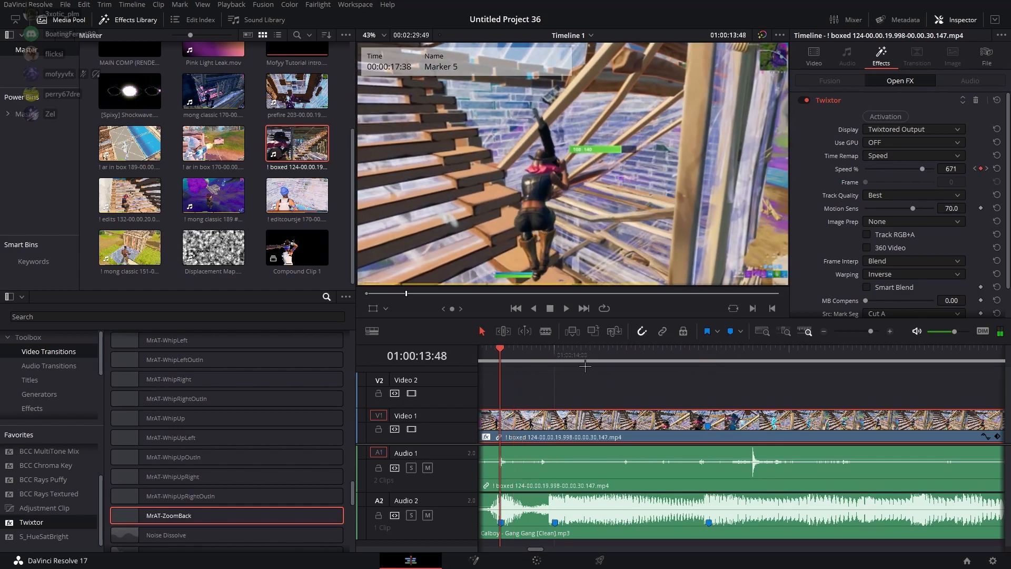
{"action": "left_click", "coordinate": [556, 363]}
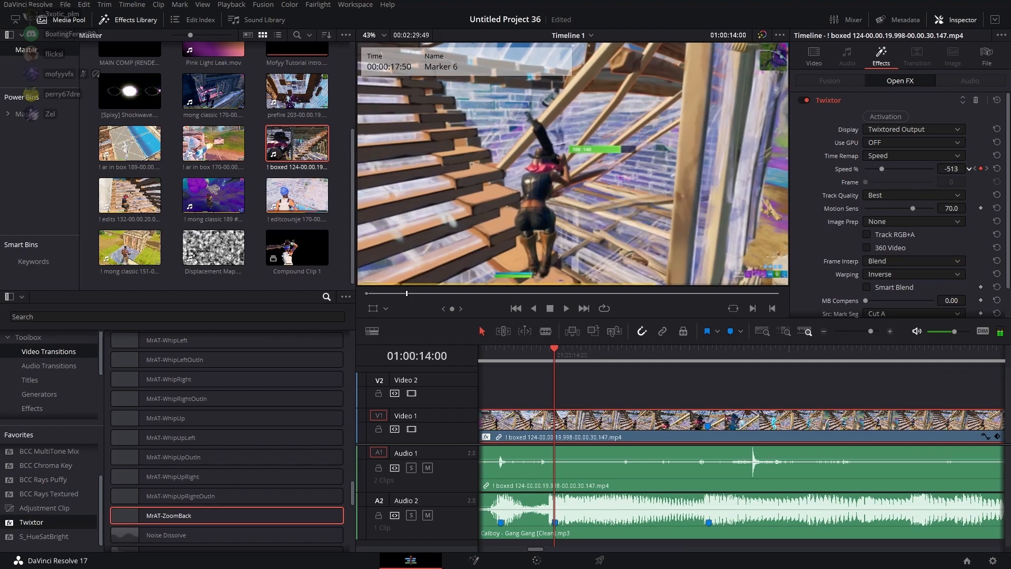
{"action": "left_click", "coordinate": [717, 353]}
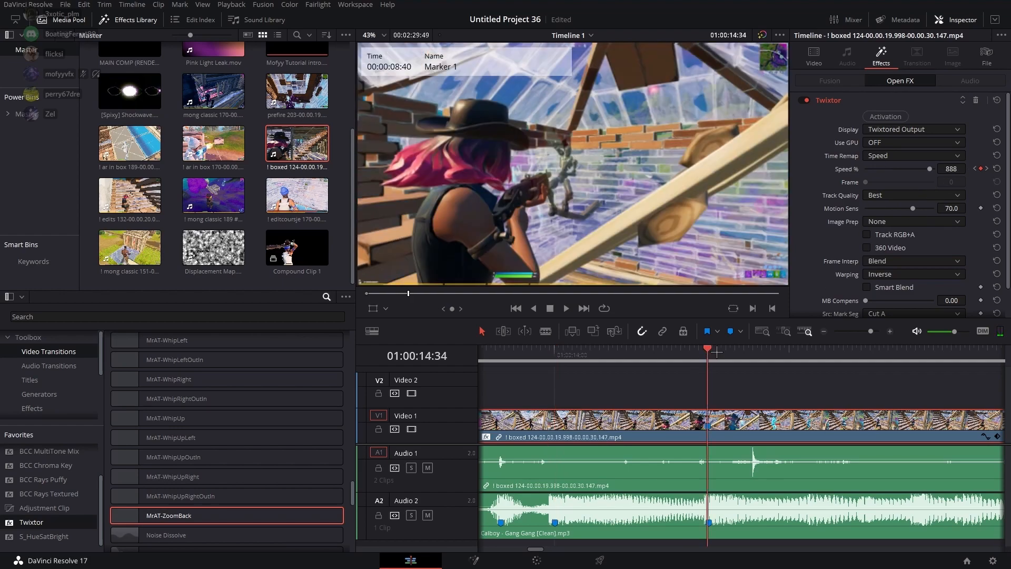
{"action": "left_click_drag", "start_coordinate": [954, 169], "coordinate": [970, 168]}
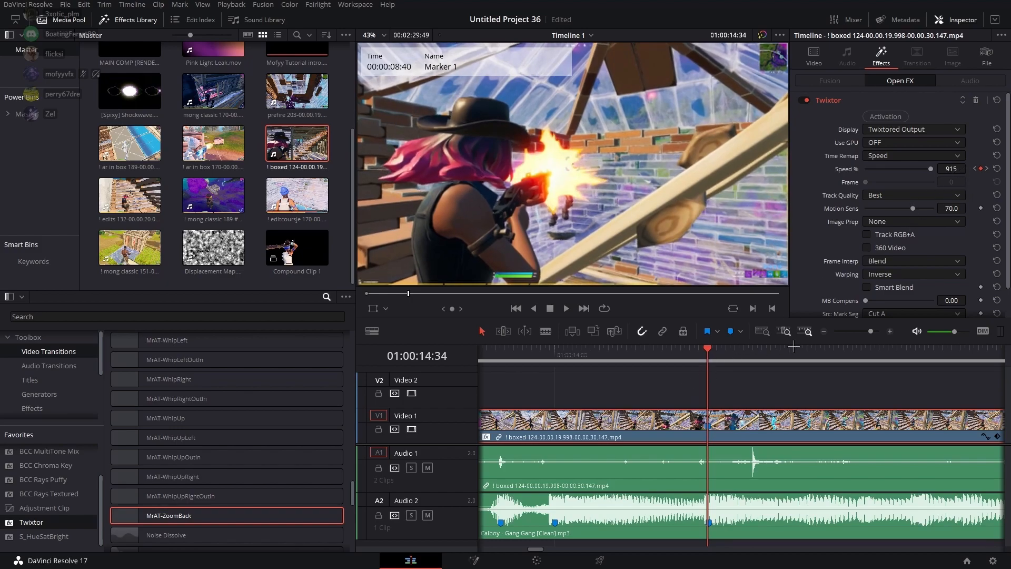
Play back the speed ramps from about 01:00:13:22 and inspect the frames at the 01:00:13:48 marker and the 01:00:13:53 keyframe
{"action": "left_click_drag", "start_coordinate": [871, 331], "coordinate": [864, 331]}
{"action": "left_click", "coordinate": [672, 358]}
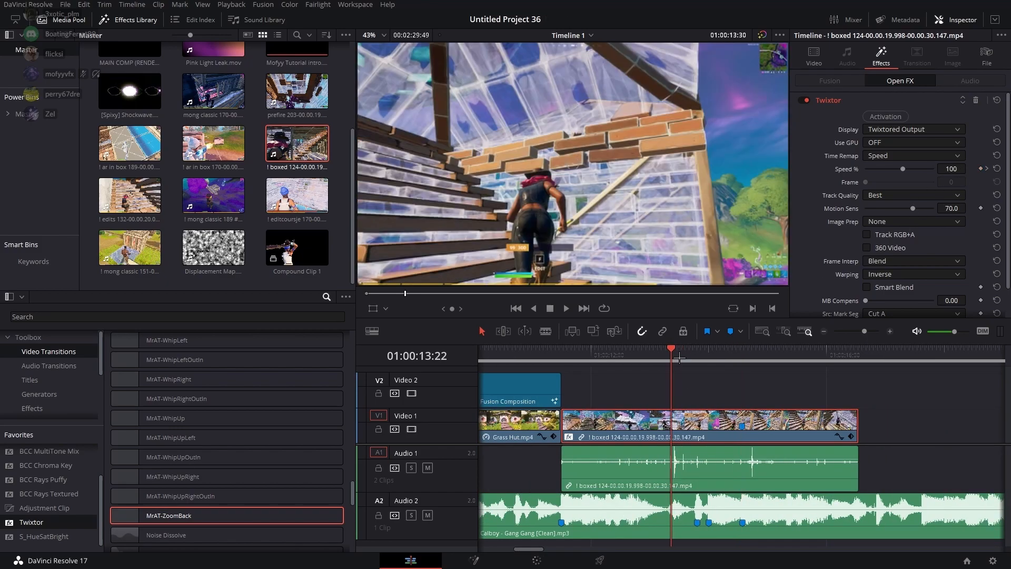
{"action": "key", "text": "space"}
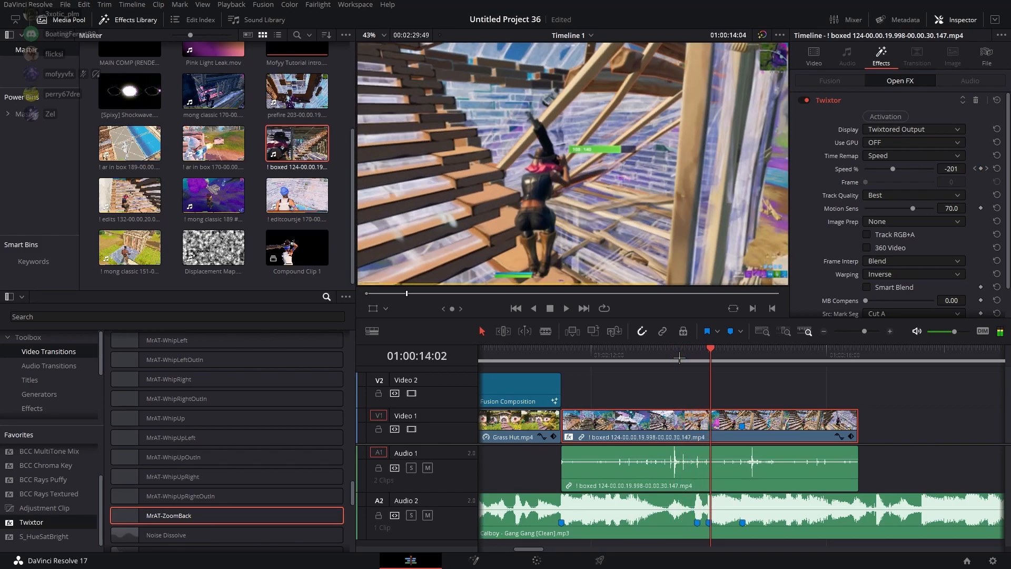
{"action": "left_click", "coordinate": [676, 358]}
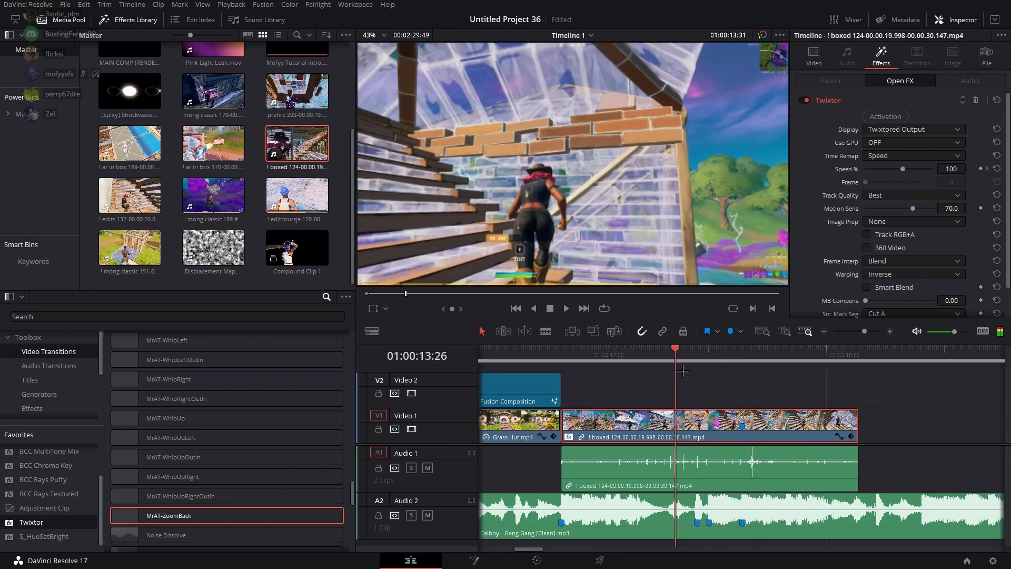
{"action": "key", "text": "space"}
{"action": "key", "text": "space"}
{"action": "key", "text": "shift+Up"}
{"action": "key", "text": "shift+Up"}
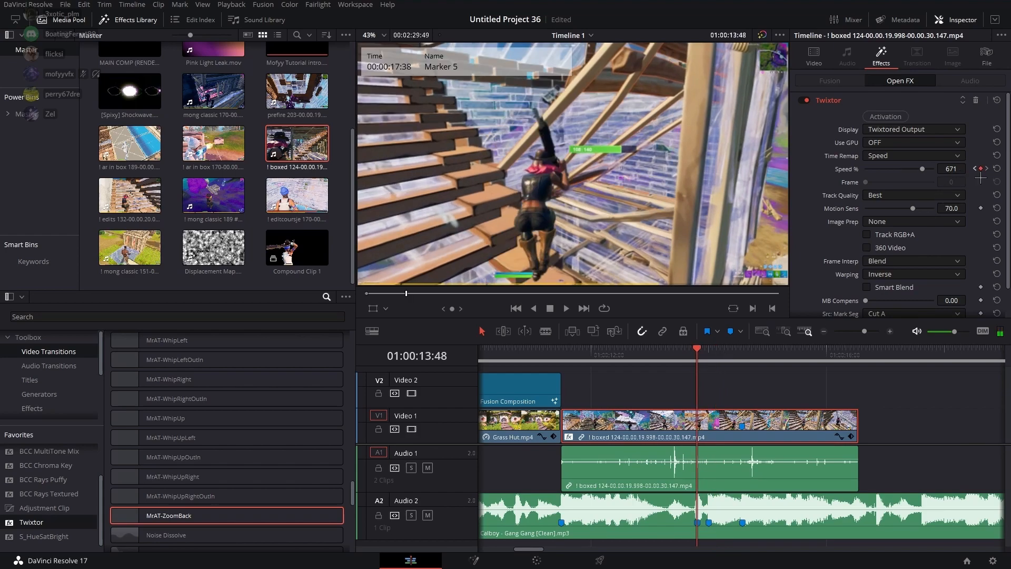
{"action": "key", "text": "["}
{"action": "key", "text": "shift+Down"}
{"action": "key", "text": "]"}
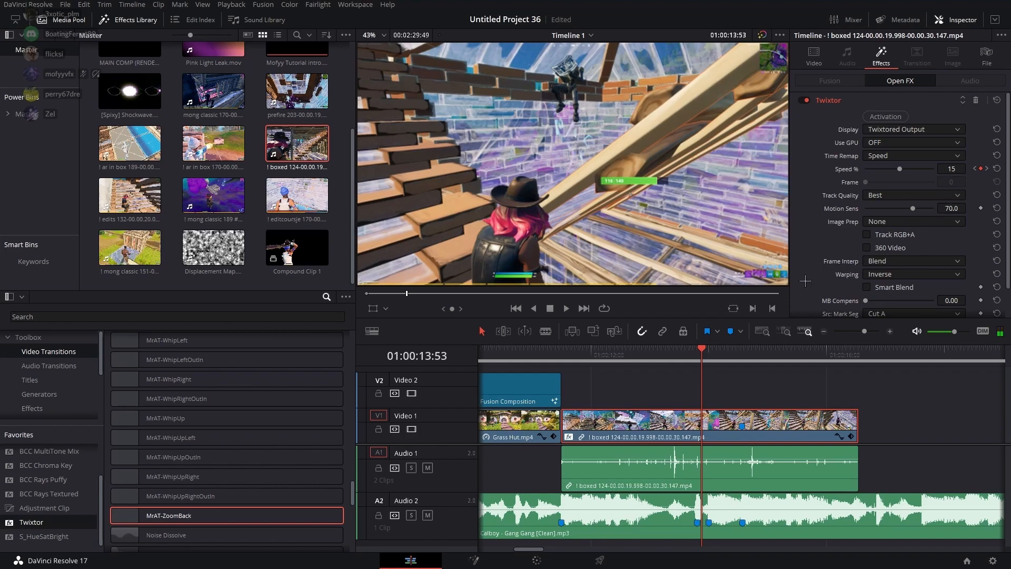
{"action": "key", "text": "shift+Up"}
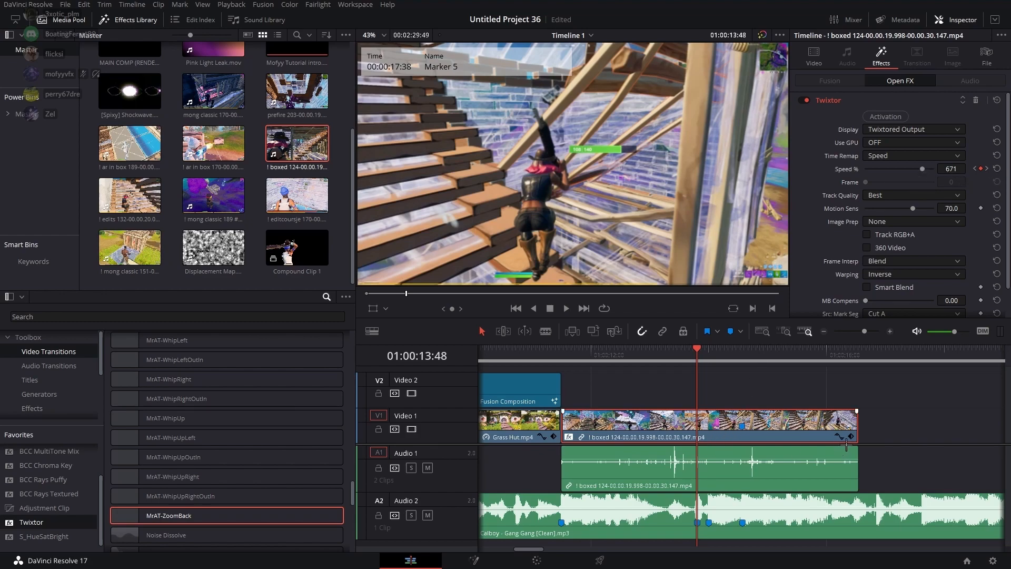
Show the boxed clip's keyframe curve on the timeline with only the Twixtor Speed % parameter plotted
{"action": "left_click", "coordinate": [840, 436]}
{"action": "left_click", "coordinate": [567, 414]}
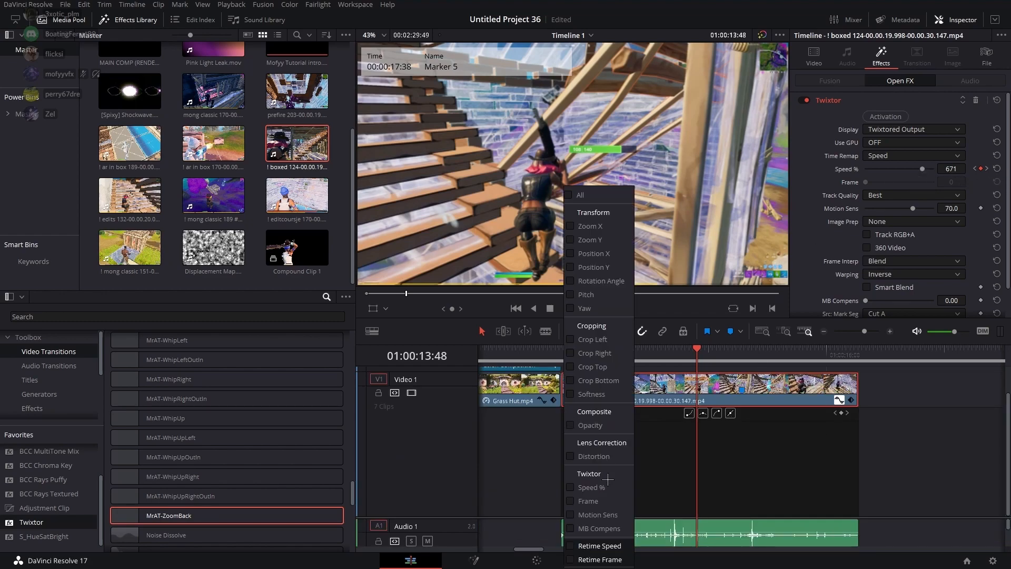
{"action": "left_click", "coordinate": [570, 488]}
{"action": "left_click", "coordinate": [708, 363]}
{"action": "left_click_drag", "start_coordinate": [866, 332], "coordinate": [874, 332]}
Try tightening the first speed peak by moving its Speed keyframes from 01:00:13:53 to 01:00:13:50 and from 01:00:13:43 to 01:00:13:46
{"action": "left_click_drag", "start_coordinate": [787, 468], "coordinate": [771, 470]}
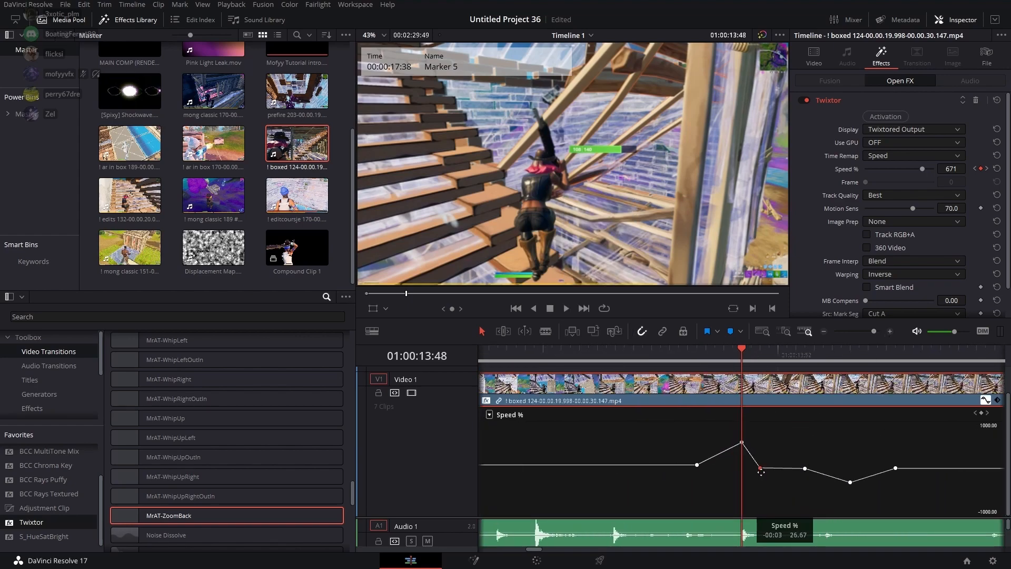
{"action": "left_click", "coordinate": [699, 469]}
{"action": "left_click", "coordinate": [761, 469]}
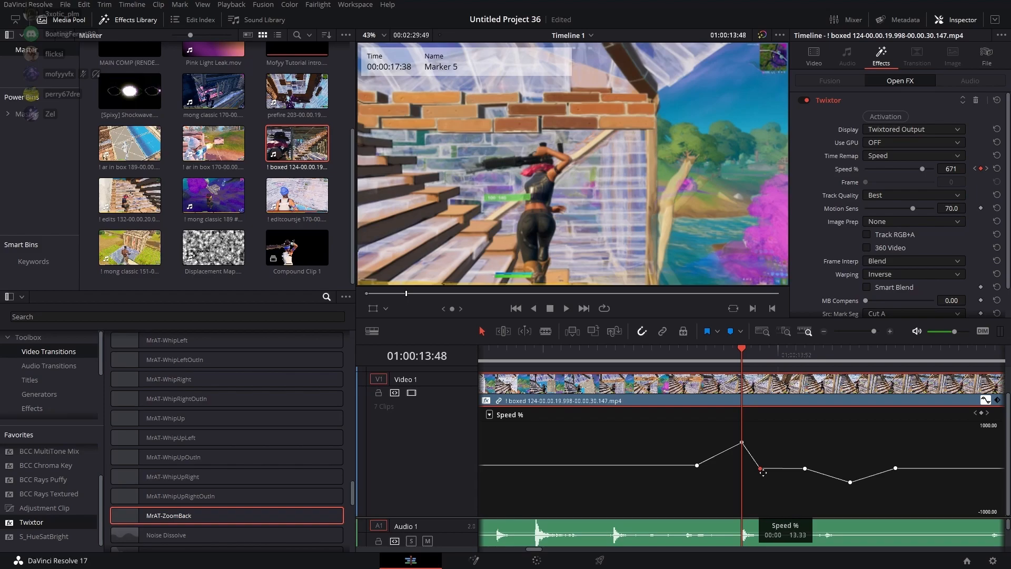
{"action": "left_click_drag", "start_coordinate": [699, 469], "coordinate": [726, 464]}
Play back the boxed clip around the 01:00:13:48 speed peak to check the ramp against the beat
{"action": "left_click", "coordinate": [643, 360]}
{"action": "key", "text": "space"}
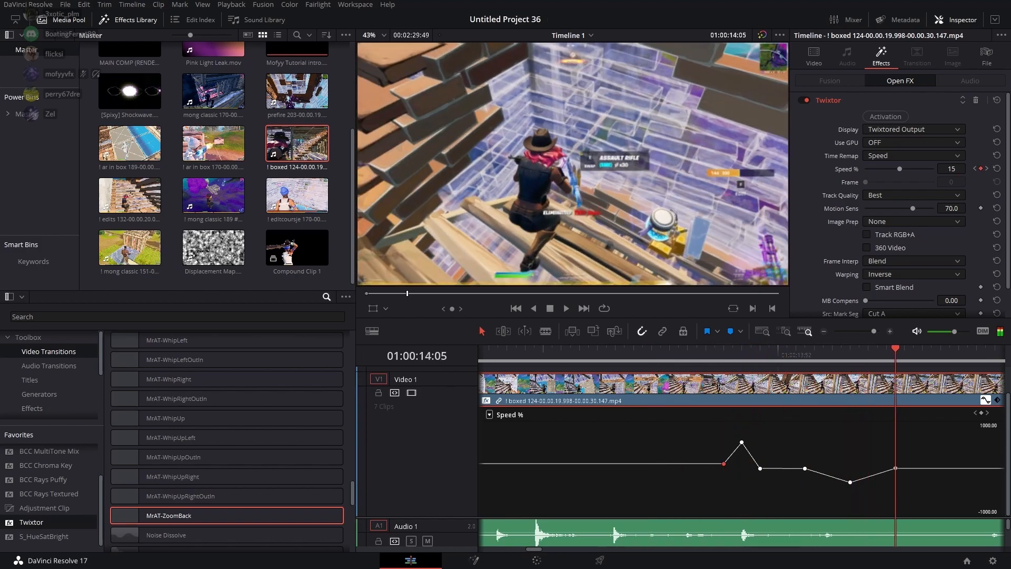
{"action": "left_click", "coordinate": [688, 361]}
{"action": "key", "text": "space"}
{"action": "key", "text": "space"}
{"action": "left_click_drag", "start_coordinate": [874, 332], "coordinate": [863, 333]}
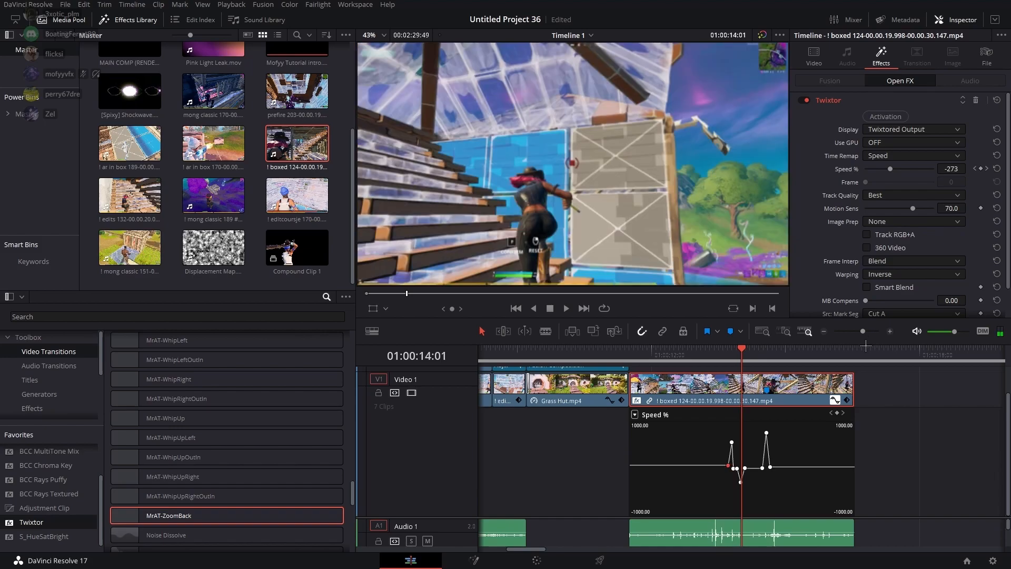
{"action": "mouse_move", "coordinate": [740, 371]}
{"action": "left_mouse_down"}
{"action": "mouse_move", "coordinate": [715, 372]}
{"action": "mouse_move", "coordinate": [756, 366]}
{"action": "mouse_move", "coordinate": [740, 360]}
{"action": "left_mouse_up"}
{"action": "key", "text": "space"}
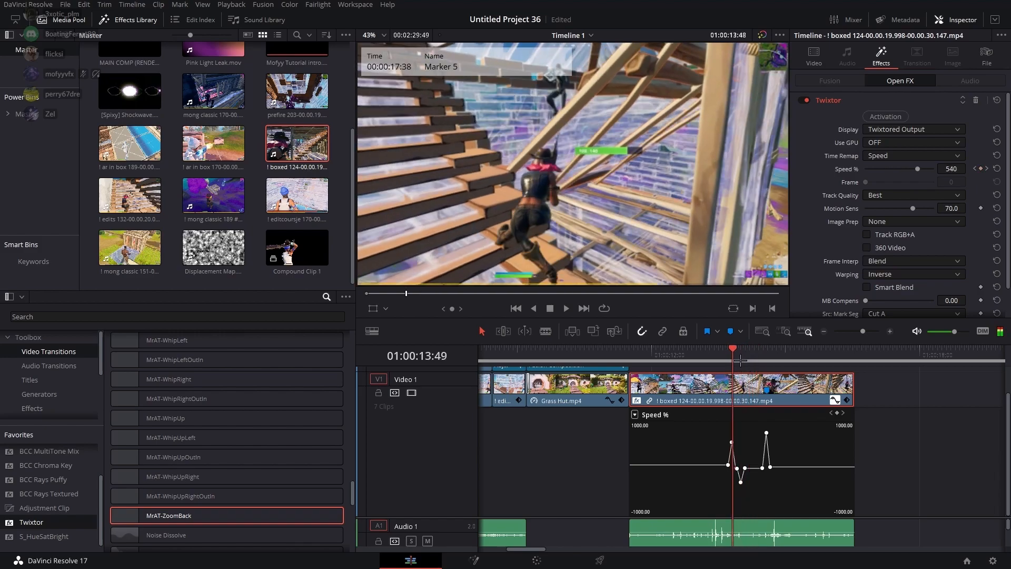
{"action": "left_click", "coordinate": [742, 360]}
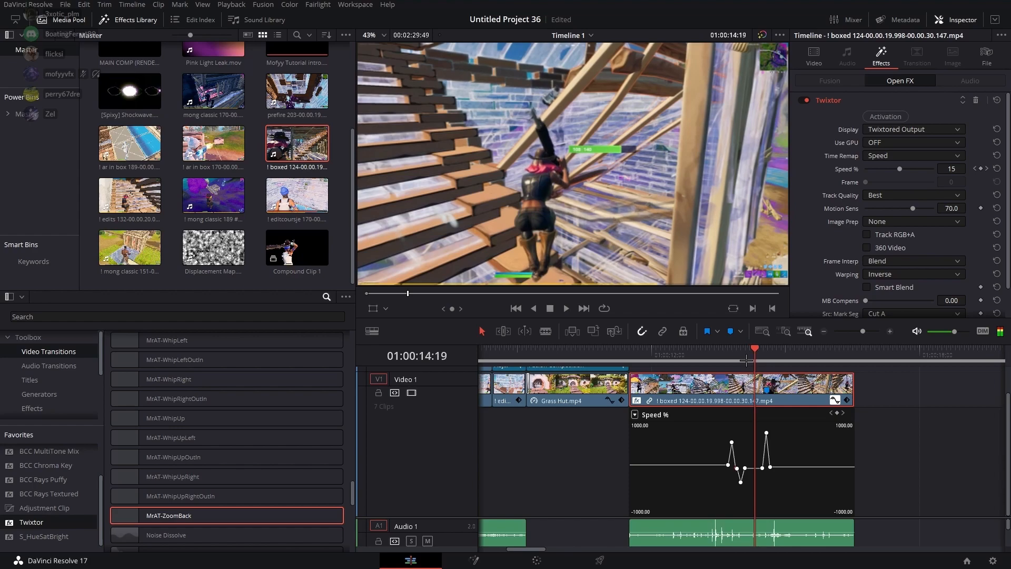
Examine the speed ramps frame by frame and set the Twixtor Speed keyframe at 01:00:14:29 to 10%
{"action": "left_click_drag", "start_coordinate": [863, 331], "coordinate": [873, 332]}
{"action": "left_click_drag", "start_coordinate": [749, 356], "coordinate": [558, 358]}
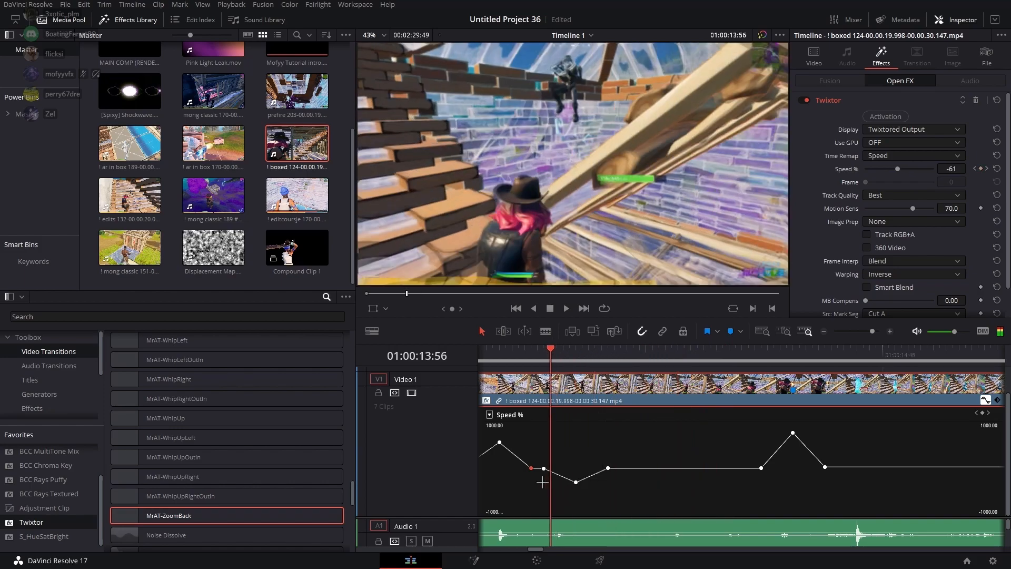
{"action": "left_click_drag", "start_coordinate": [543, 550], "coordinate": [541, 550]}
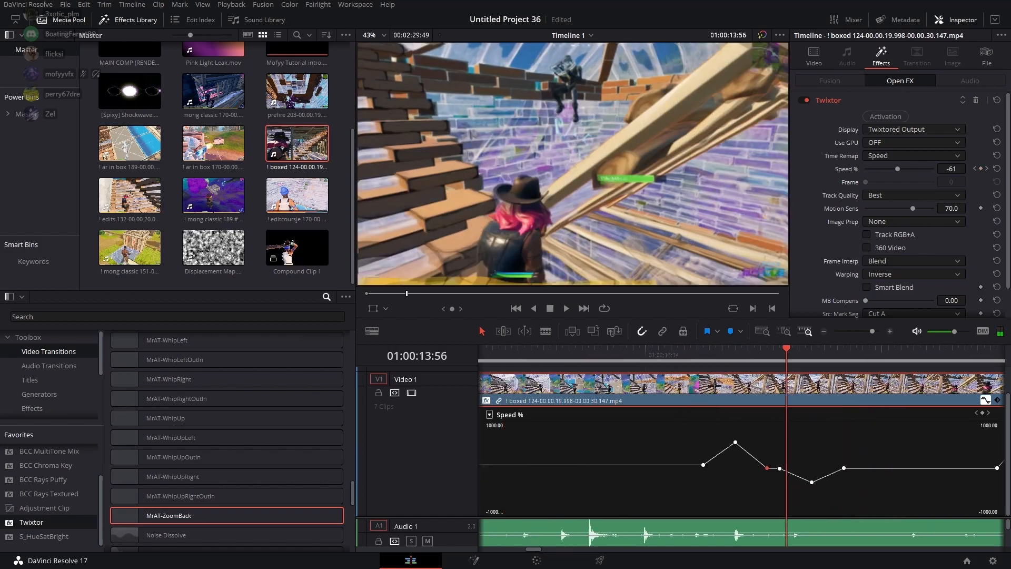
{"action": "left_click_drag", "start_coordinate": [734, 357], "coordinate": [704, 368]}
{"action": "key", "text": "Right"}
{"action": "key", "text": "Right"}
{"action": "key", "text": "Right"}
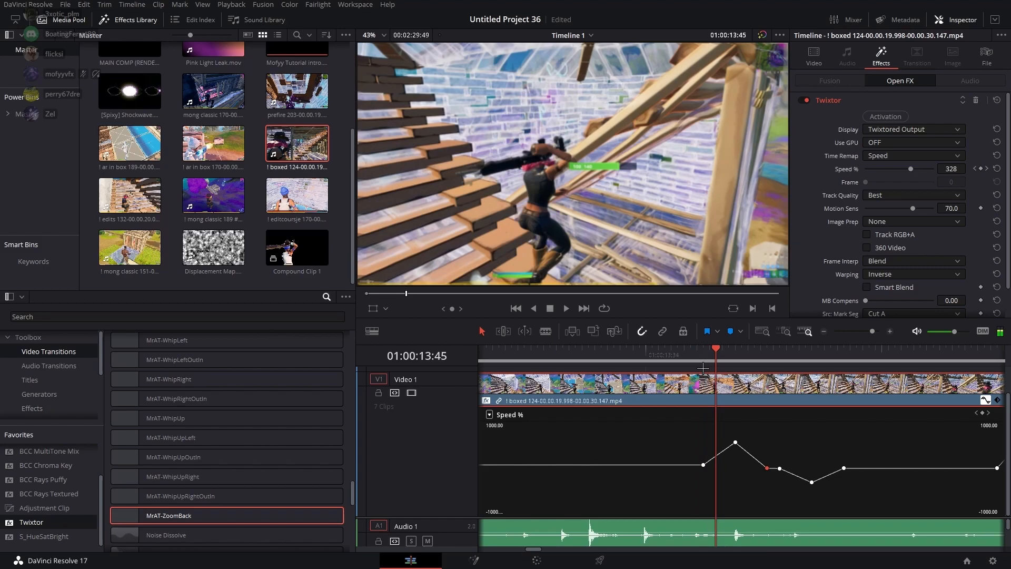
{"action": "key", "text": "Right"}
{"action": "key", "text": "Right"}
{"action": "key", "text": "Right"}
{"action": "key", "text": "Right"}
{"action": "key", "text": "Right"}
{"action": "key", "text": "Right"}
{"action": "key", "text": "Right"}
{"action": "key", "text": "Right"}
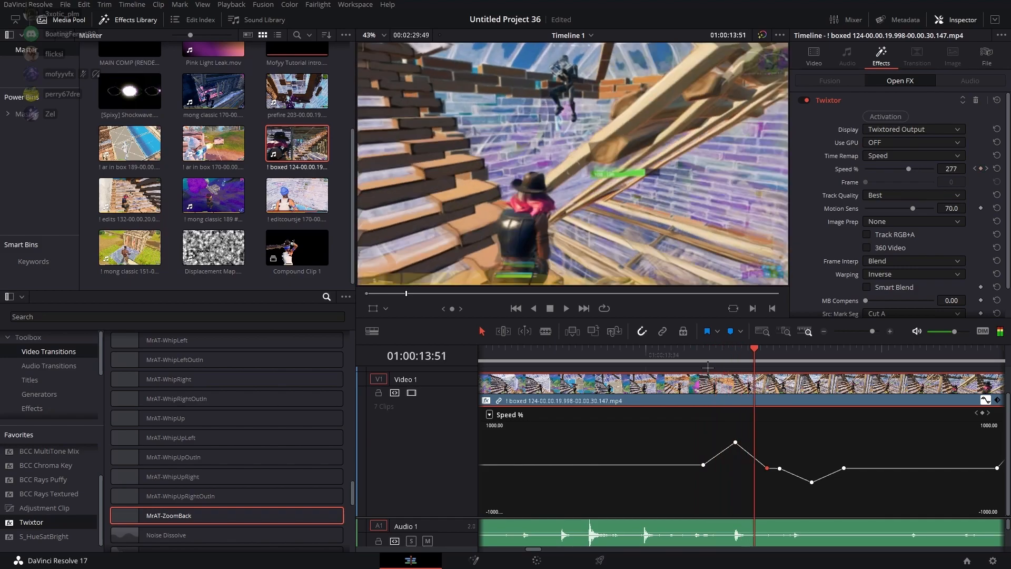
{"action": "key", "text": "Right"}
{"action": "key", "text": "Right"}
{"action": "key", "text": "Right"}
{"action": "key", "text": "Right"}
{"action": "key", "text": "Right"}
{"action": "key", "text": "Right"}
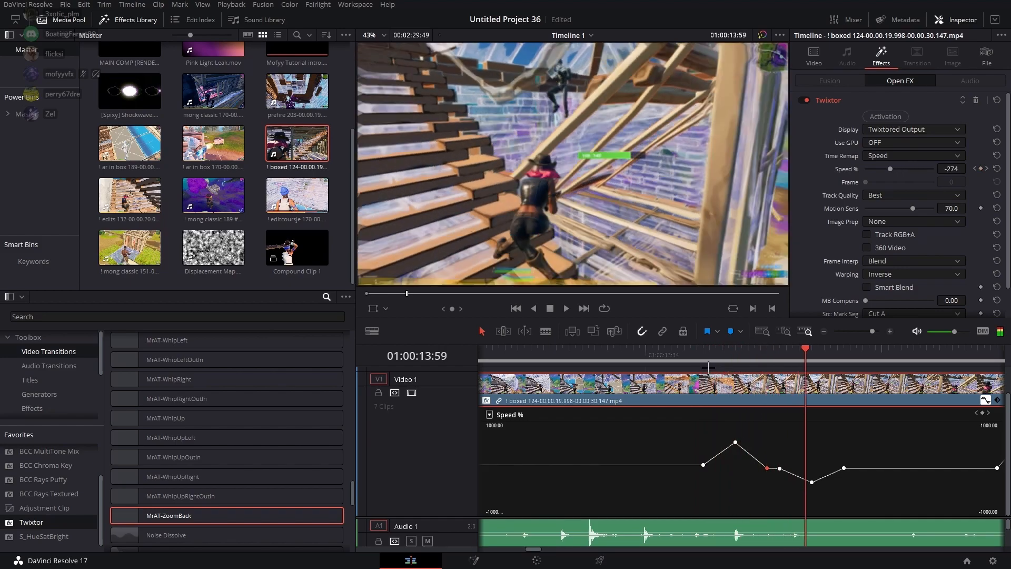
{"action": "key", "text": "Right"}
{"action": "key", "text": "Right"}
{"action": "key", "text": "Right"}
{"action": "key", "text": "Right"}
{"action": "key", "text": "Right"}
{"action": "key", "text": "Right"}
{"action": "key", "text": "Right"}
{"action": "key", "text": "Right"}
{"action": "key", "text": "Right"}
{"action": "key", "text": "Right"}
{"action": "key", "text": "Right"}
{"action": "key", "text": "Right"}
{"action": "key", "text": "Right"}
{"action": "key", "text": "Right"}
{"action": "key", "text": "Right"}
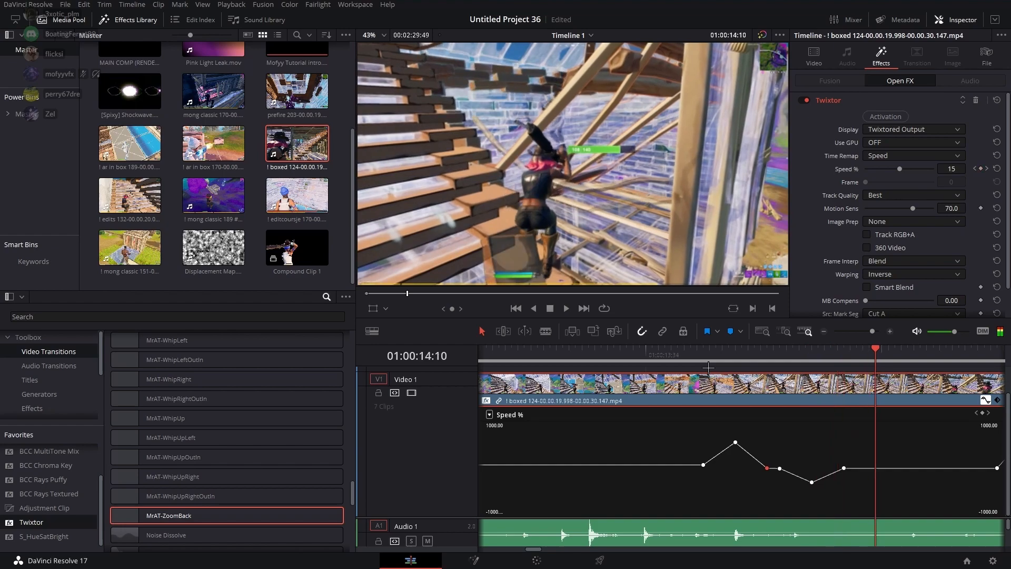
{"action": "key", "text": "Right"}
{"action": "key", "text": "Right"}
{"action": "key", "text": "Right"}
{"action": "key", "text": "Right"}
{"action": "key", "text": "Right"}
{"action": "key", "text": "Right"}
{"action": "key", "text": "Right"}
{"action": "key", "text": "Right"}
{"action": "key", "text": "Right"}
{"action": "key", "text": "Right"}
{"action": "key", "text": "Right"}
{"action": "key", "text": "Right"}
{"action": "key", "text": "Right"}
{"action": "key", "text": "Right"}
{"action": "key", "text": "Right"}
{"action": "key", "text": "Right"}
{"action": "key", "text": "Right"}
{"action": "key", "text": "Right"}
{"action": "key", "text": "Right"}
{"action": "key", "text": "Right"}
{"action": "mouse_move", "coordinate": [708, 367]}
{"action": "left_mouse_down"}
{"action": "mouse_move", "coordinate": [697, 367]}
{"action": "mouse_move", "coordinate": [724, 366]}
{"action": "left_mouse_up"}
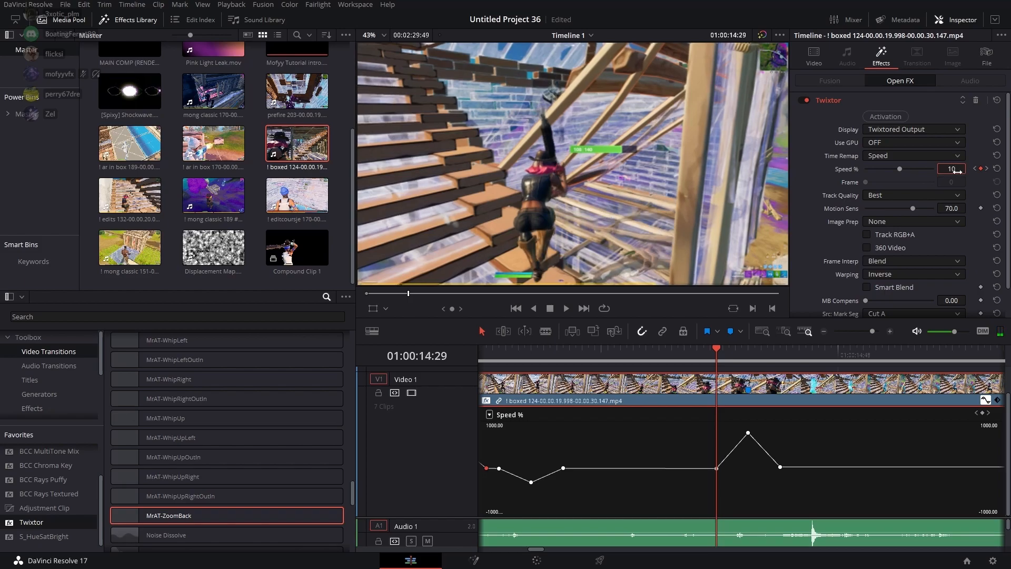
Play back both speed peaks of the boxed clip to check the slowed section between them
{"action": "left_click_drag", "start_coordinate": [873, 332], "coordinate": [865, 332]}
{"action": "left_click_drag", "start_coordinate": [695, 361], "coordinate": [672, 361]}
{"action": "key", "text": "space"}
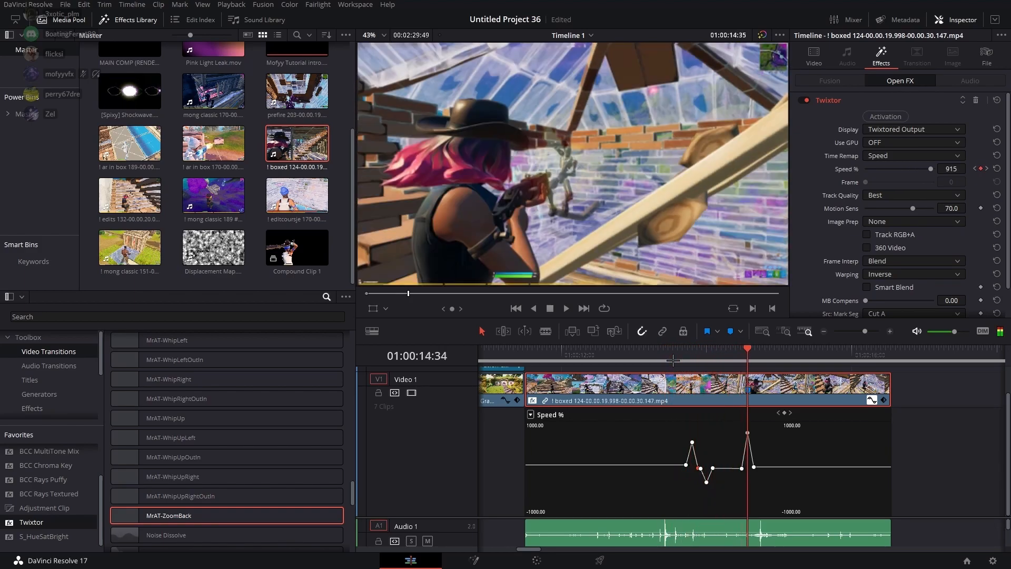
{"action": "left_click", "coordinate": [748, 356]}
{"action": "left_click", "coordinate": [706, 361]}
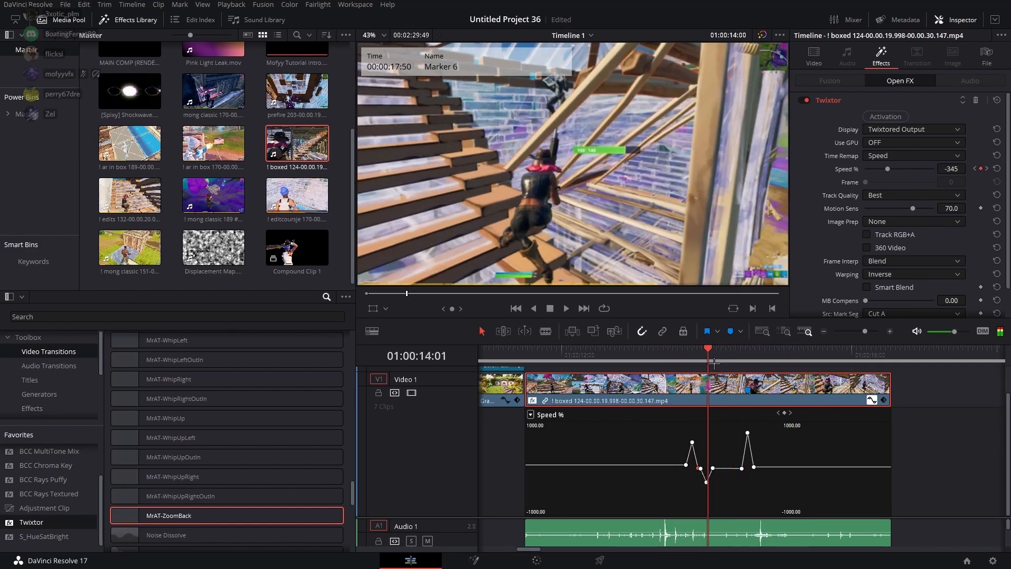
{"action": "left_click_drag", "start_coordinate": [684, 363], "coordinate": [661, 364]}
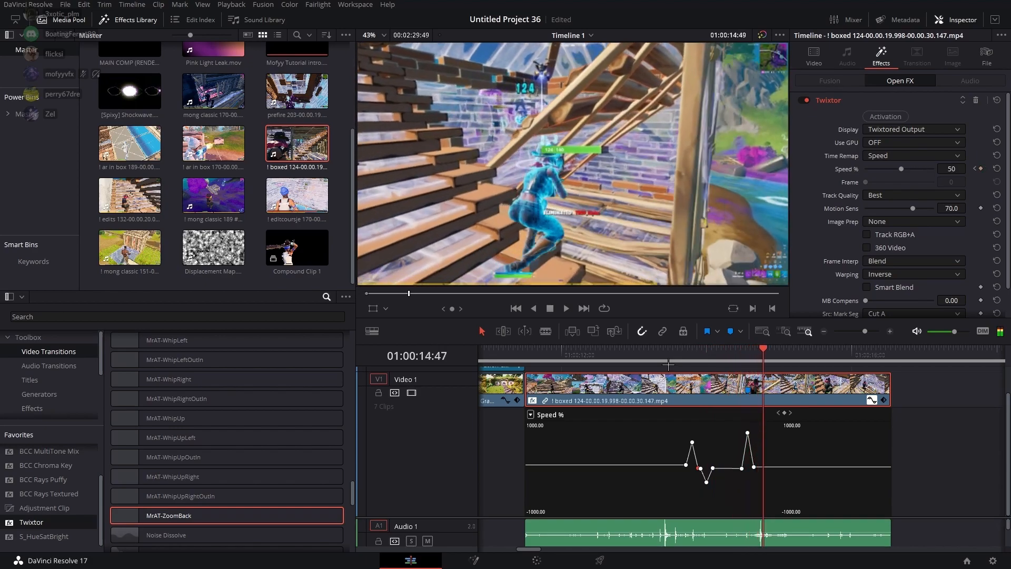
{"action": "key", "text": "space"}
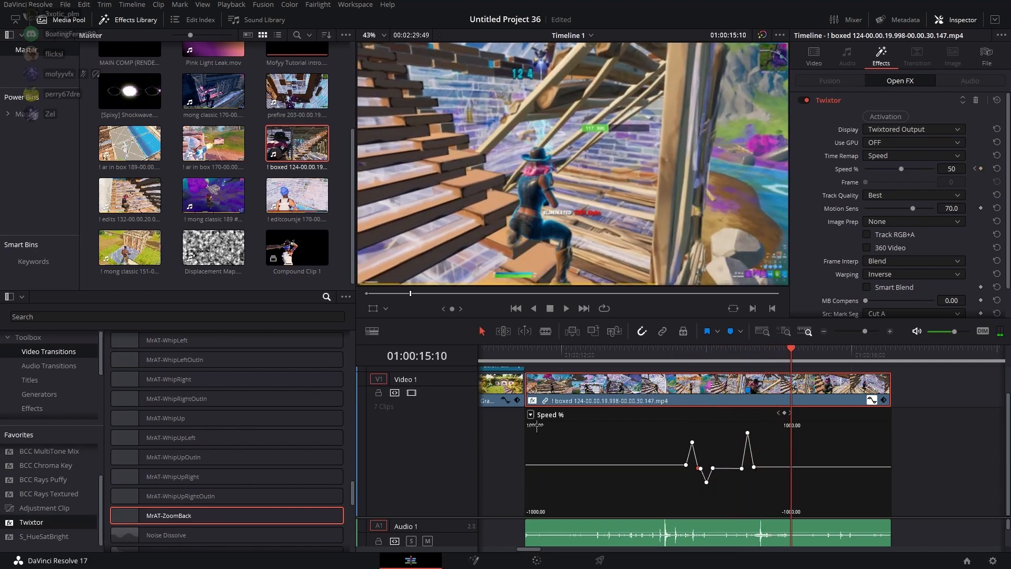
Hide the boxed clip's keyframe curve and bring the audio tracks back into view
{"action": "left_click", "coordinate": [872, 401]}
{"action": "right_click", "coordinate": [704, 492]}
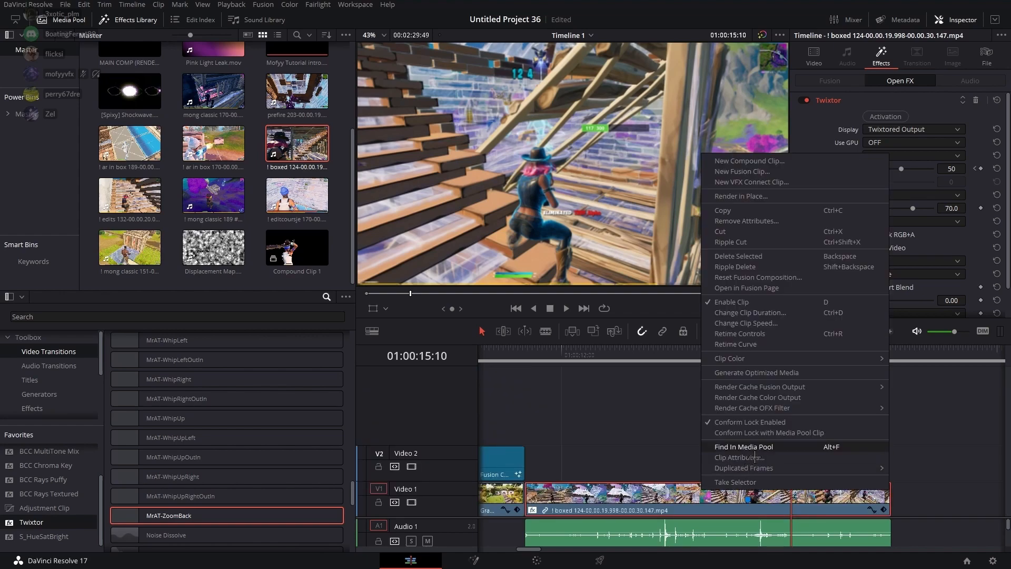
{"action": "left_click", "coordinate": [932, 419]}
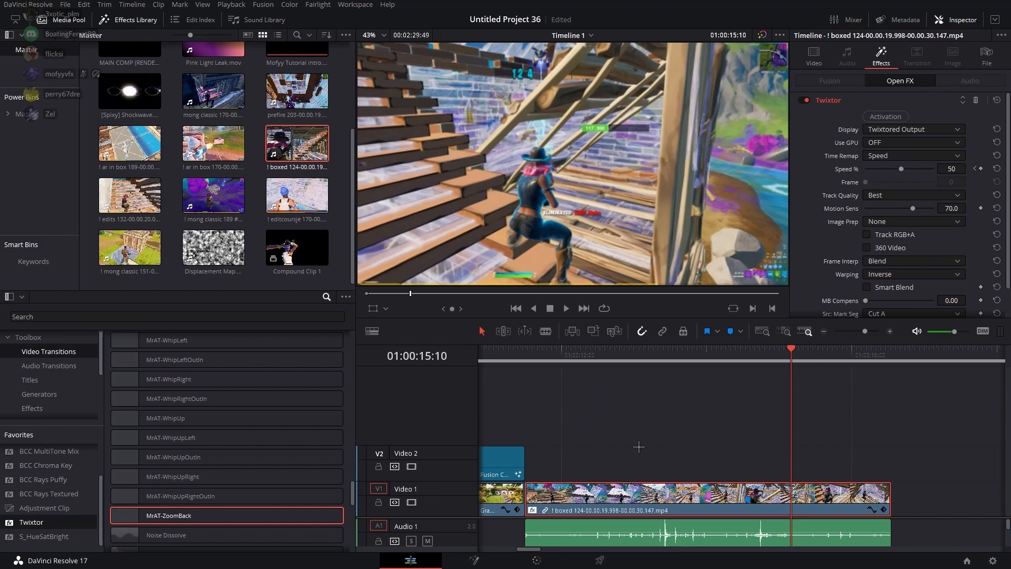
{"action": "scroll", "coordinate": [547, 523], "scroll_direction": "down", "scroll_amount": 3}
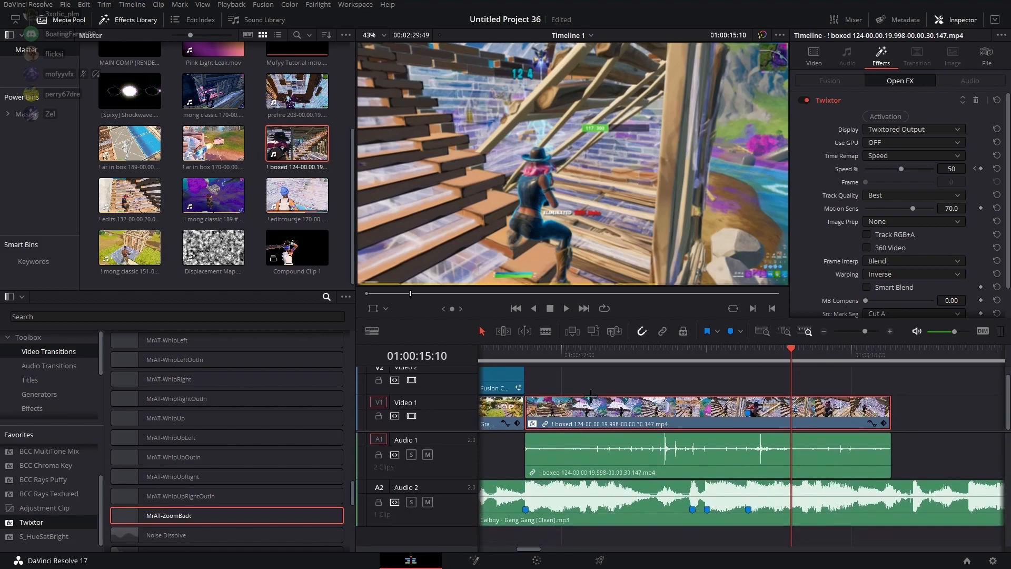
Play the boxed clip from near its start, replaying the ramp section against the music
{"action": "left_click", "coordinate": [539, 363]}
{"action": "key", "text": "space"}
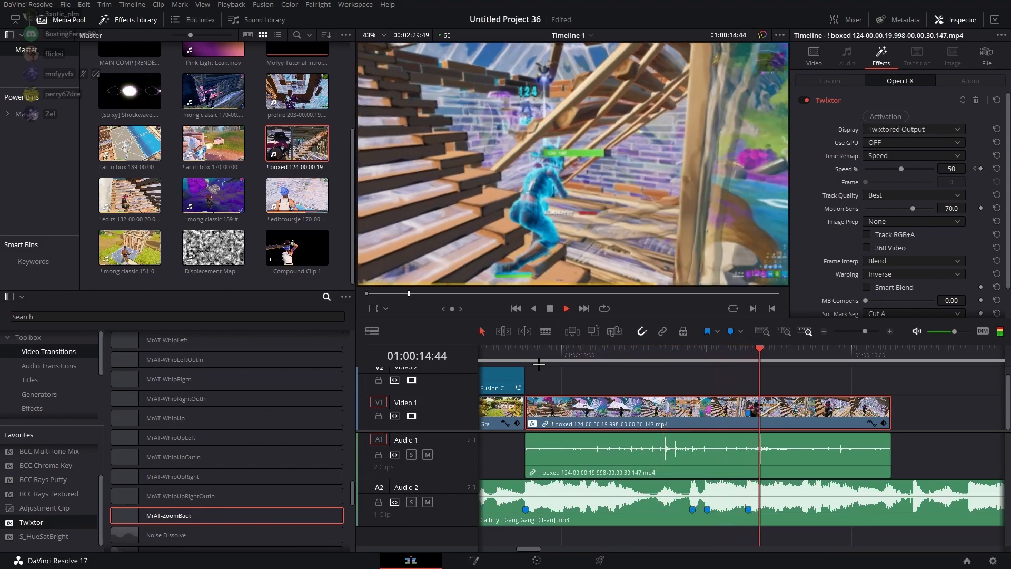
{"action": "left_click", "coordinate": [667, 360]}
{"action": "left_click", "coordinate": [667, 359]}
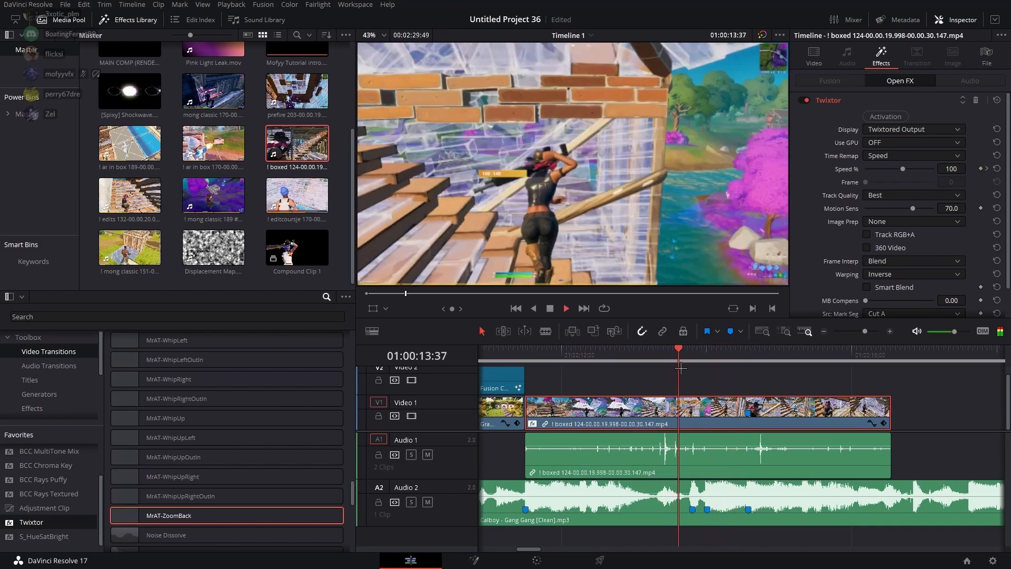
{"action": "key", "text": "space"}
Render the boxed clip in place with its video effects included, saving the file to the prerenders folder
{"action": "right_click", "coordinate": [694, 407]}
{"action": "left_click", "coordinate": [694, 164]}
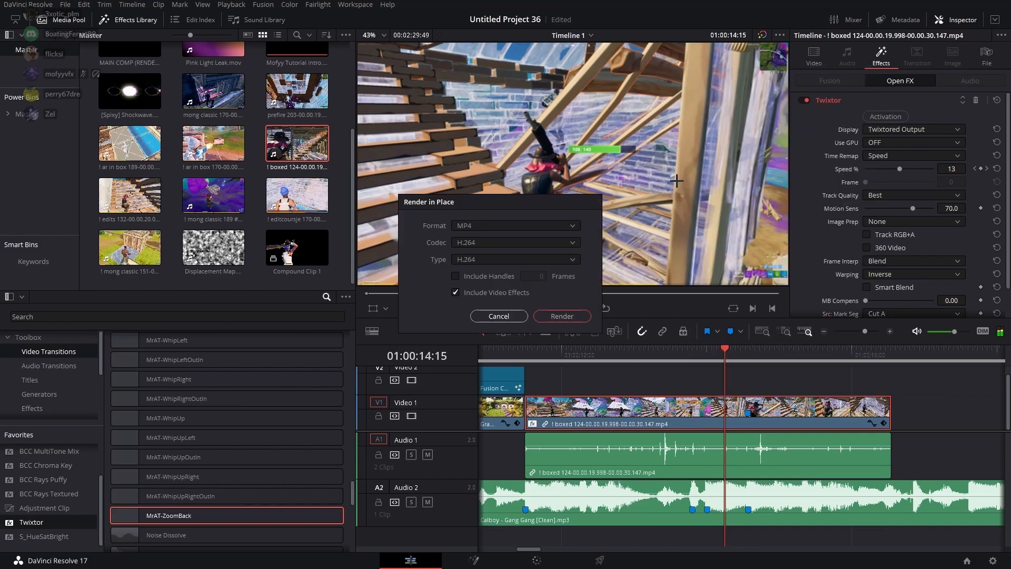
{"action": "left_click", "coordinate": [563, 316]}
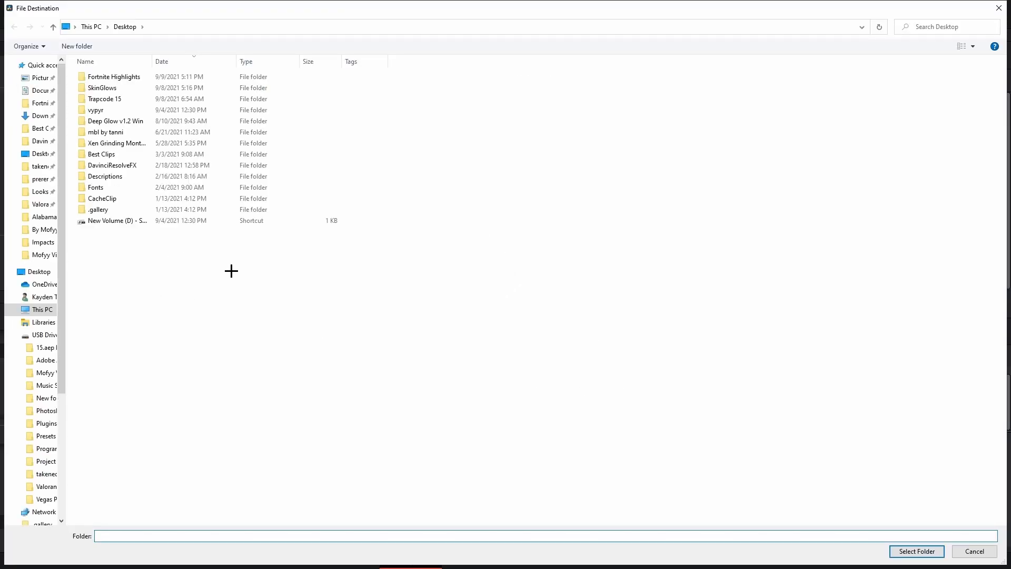
{"action": "left_click", "coordinate": [40, 180]}
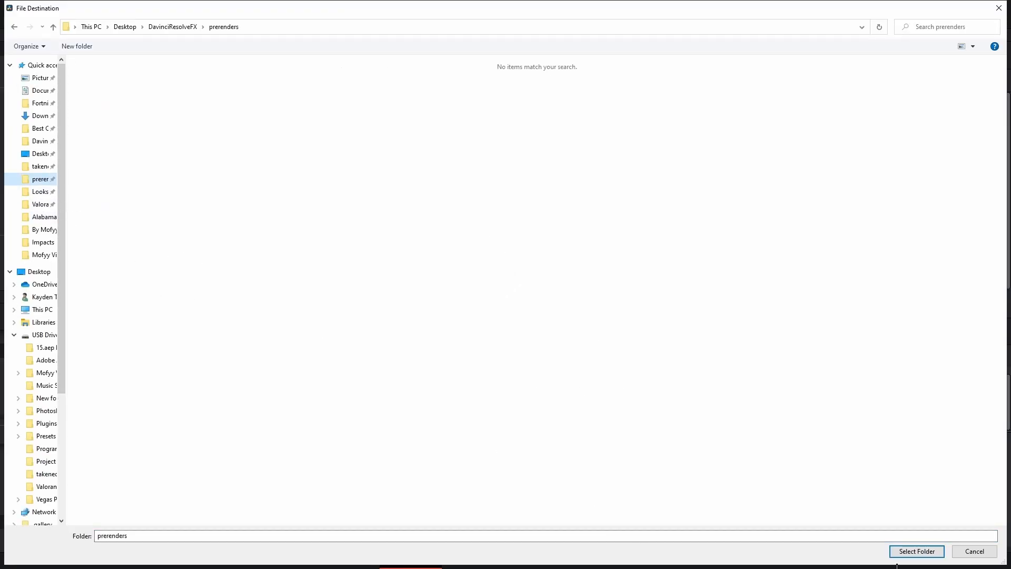
{"action": "left_click", "coordinate": [916, 554]}
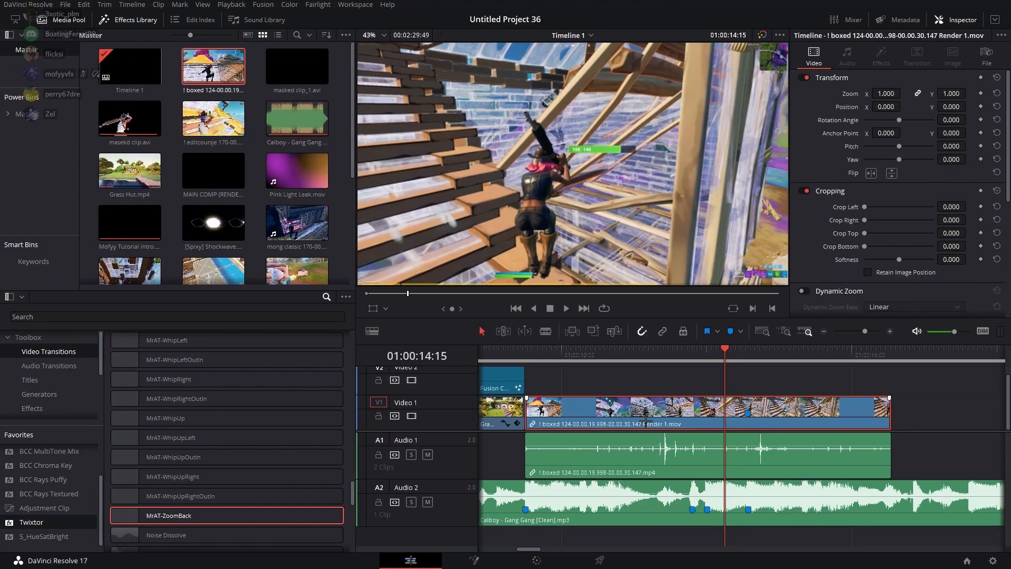
Play the rendered boxed clip through its speed ramps, replaying the section around 01:00:13:30 to 01:00:14:00 against the music
{"action": "key", "text": "Up"}
{"action": "key", "text": "space"}
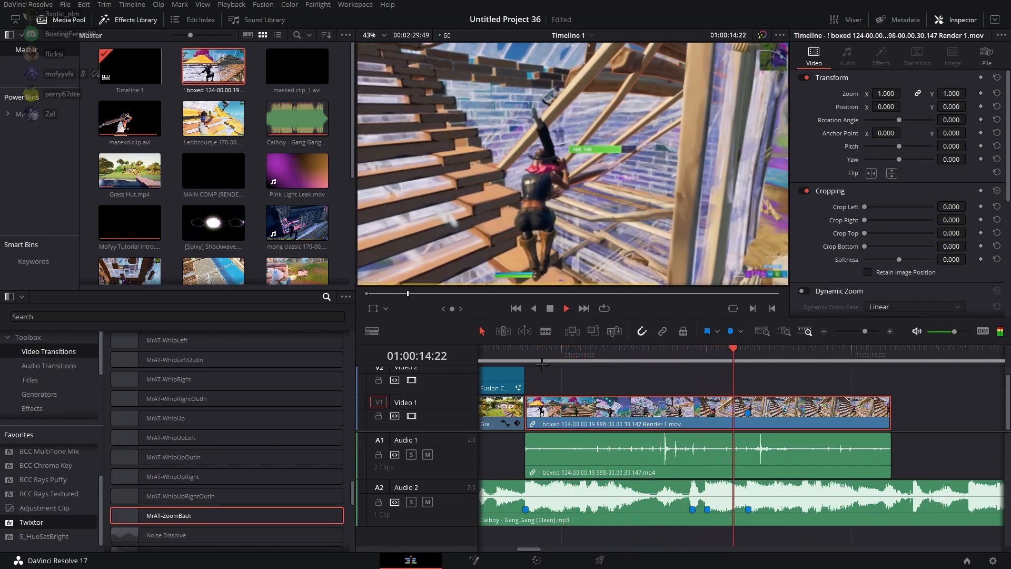
{"action": "left_click", "coordinate": [611, 352]}
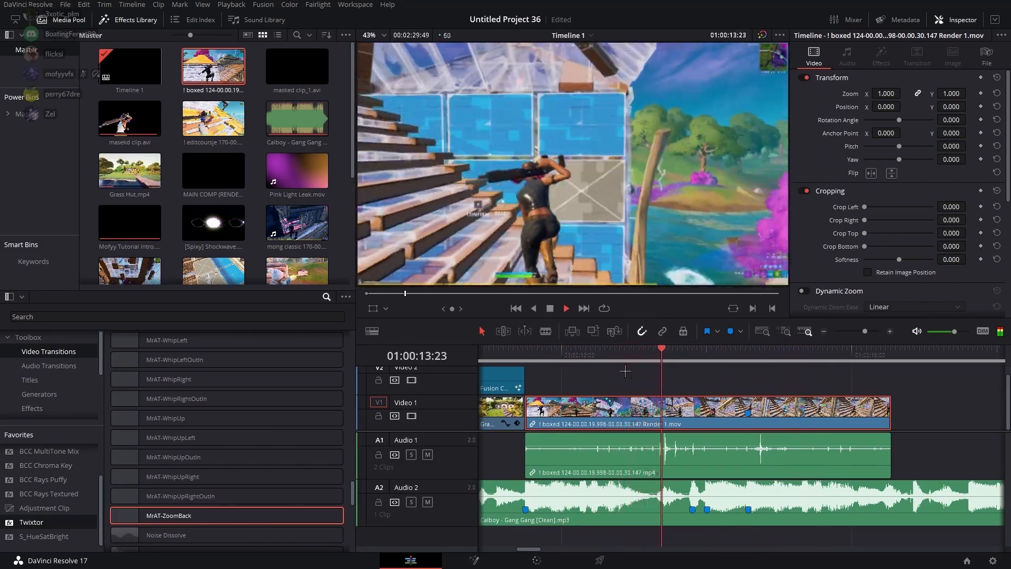
{"action": "left_click", "coordinate": [669, 357]}
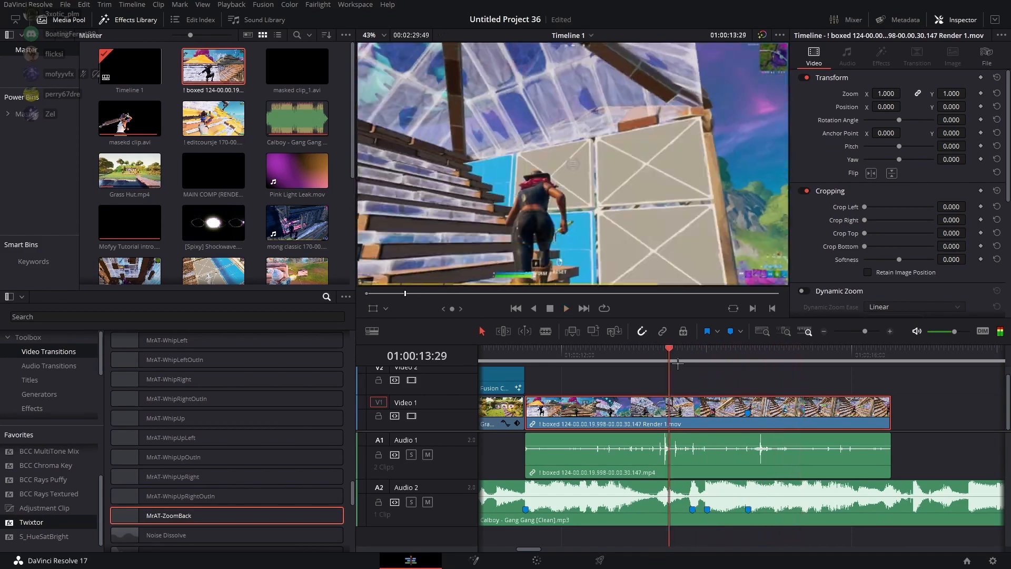
{"action": "left_click", "coordinate": [669, 358]}
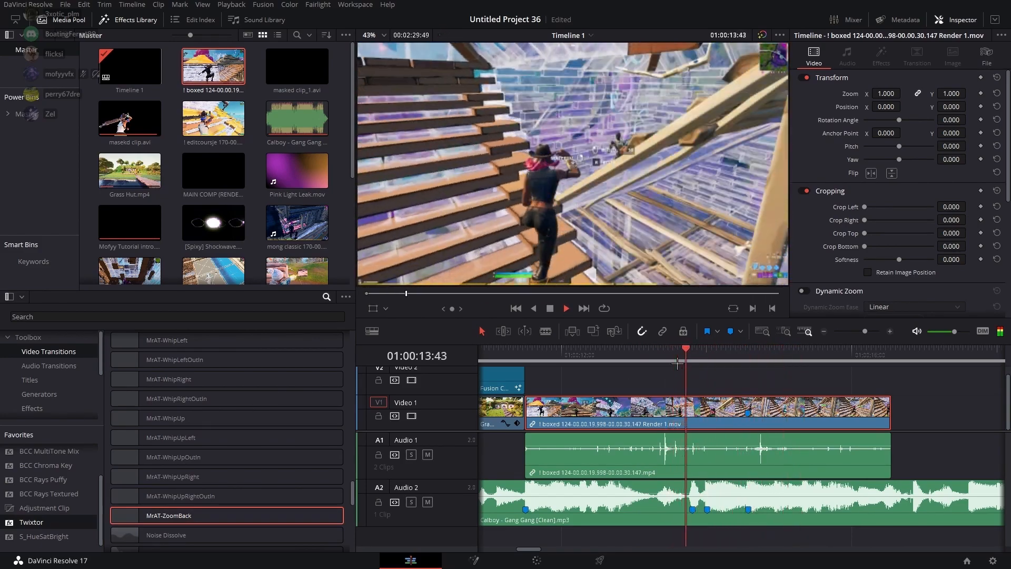
{"action": "left_click", "coordinate": [678, 364]}
{"action": "key", "text": "space"}
{"action": "left_click_drag", "start_coordinate": [739, 363], "coordinate": [663, 360]}
{"action": "key", "text": "space"}
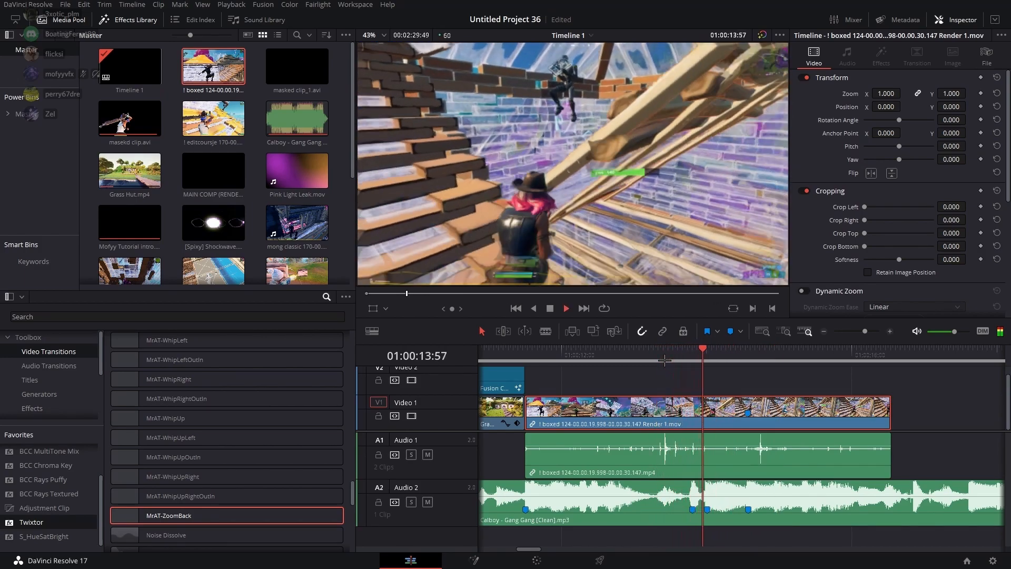
{"action": "key", "text": "space"}
{"action": "left_click", "coordinate": [682, 361]}
{"action": "key", "text": "space"}
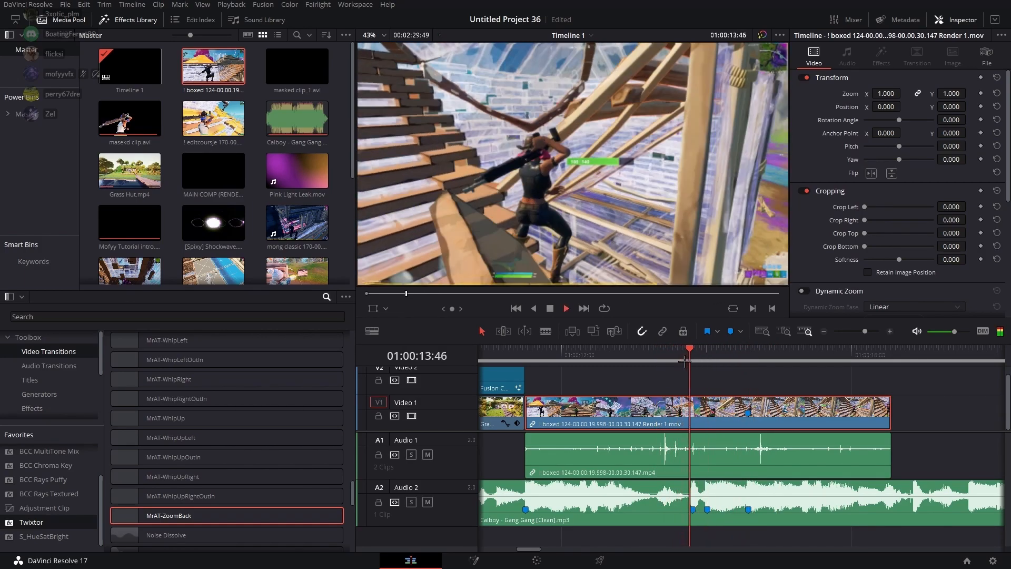
Add an adjustment clip on Video 2 above the boxed clip, trimmed to run from 01:00:14:00 to the next music marker
{"action": "mouse_move", "coordinate": [749, 361]}
{"action": "left_mouse_down"}
{"action": "mouse_move", "coordinate": [729, 361]}
{"action": "mouse_move", "coordinate": [748, 361]}
{"action": "left_mouse_up"}
{"action": "left_click_drag", "start_coordinate": [22, 509], "coordinate": [708, 382]}
{"action": "left_click_drag", "start_coordinate": [812, 388], "coordinate": [643, 395]}
{"action": "left_click_drag", "start_coordinate": [526, 391], "coordinate": [708, 387]}
{"action": "left_click", "coordinate": [736, 376]}
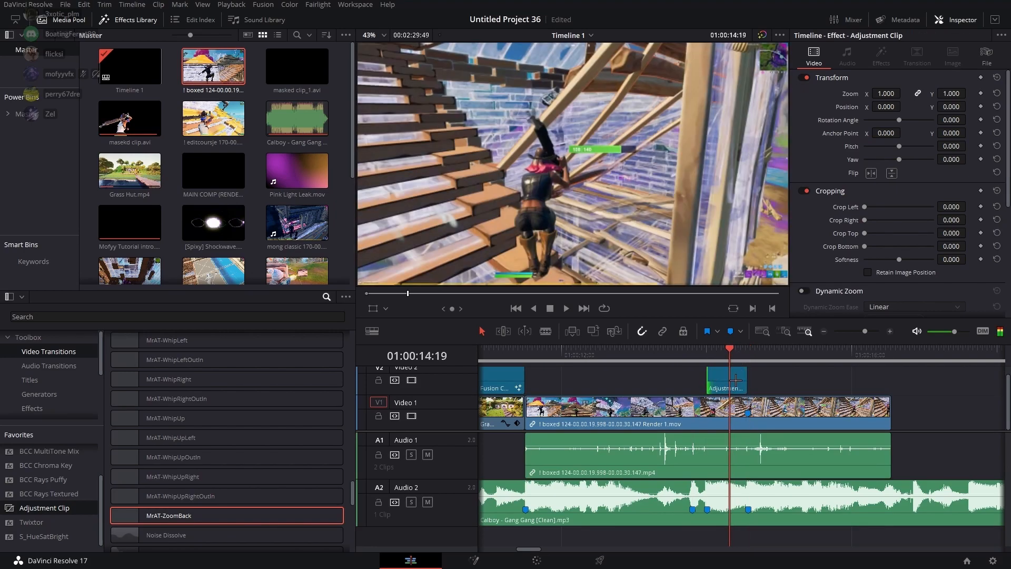
Import DavezVHS.setting from Downloads into the adjustment clip's Fusion composition, wire uniVHS1 between MediaIn1 and MediaOut1, and view the output
{"action": "left_click", "coordinate": [473, 560]}
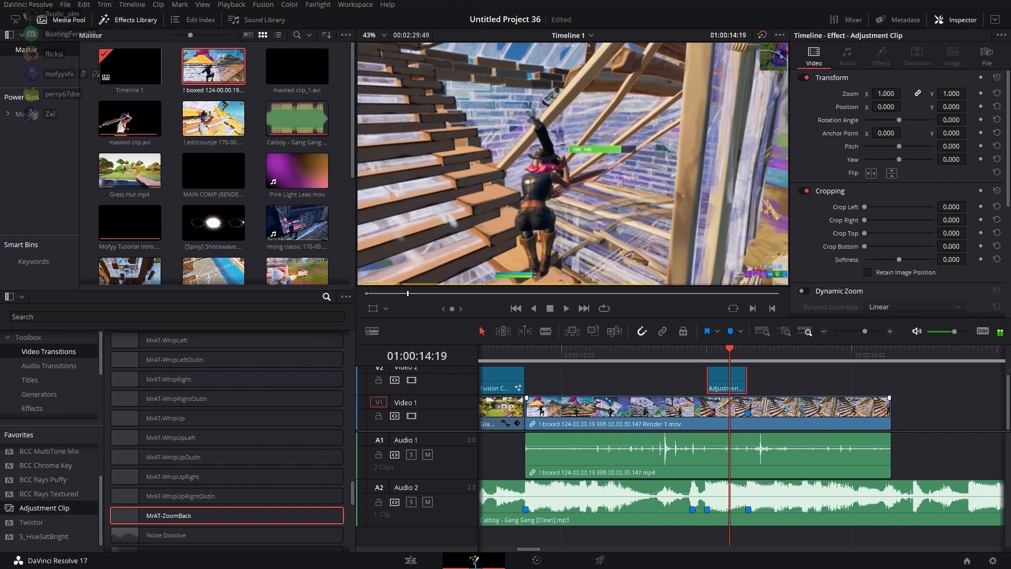
{"action": "key", "text": "super"}
{"action": "left_click", "coordinate": [396, 560]}
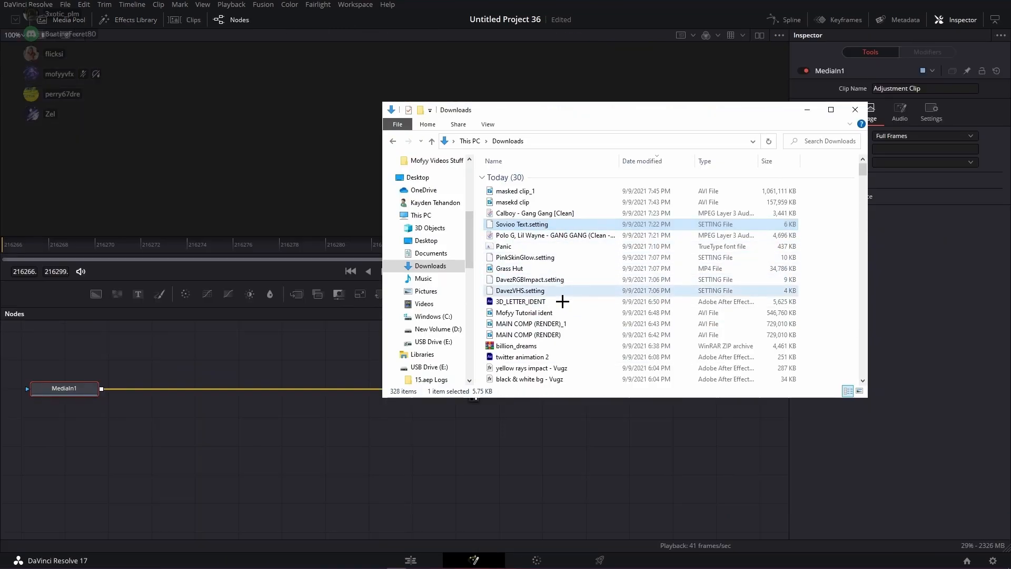
{"action": "left_click_drag", "start_coordinate": [537, 291], "coordinate": [310, 461]}
{"action": "left_click_drag", "start_coordinate": [333, 508], "coordinate": [333, 490]}
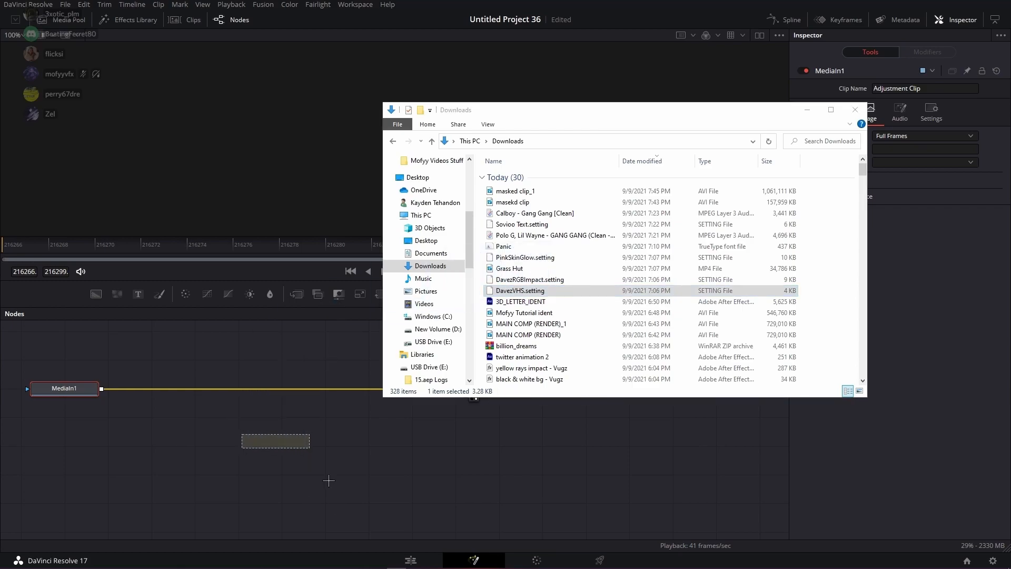
{"action": "left_click_drag", "start_coordinate": [295, 450], "coordinate": [283, 413]}
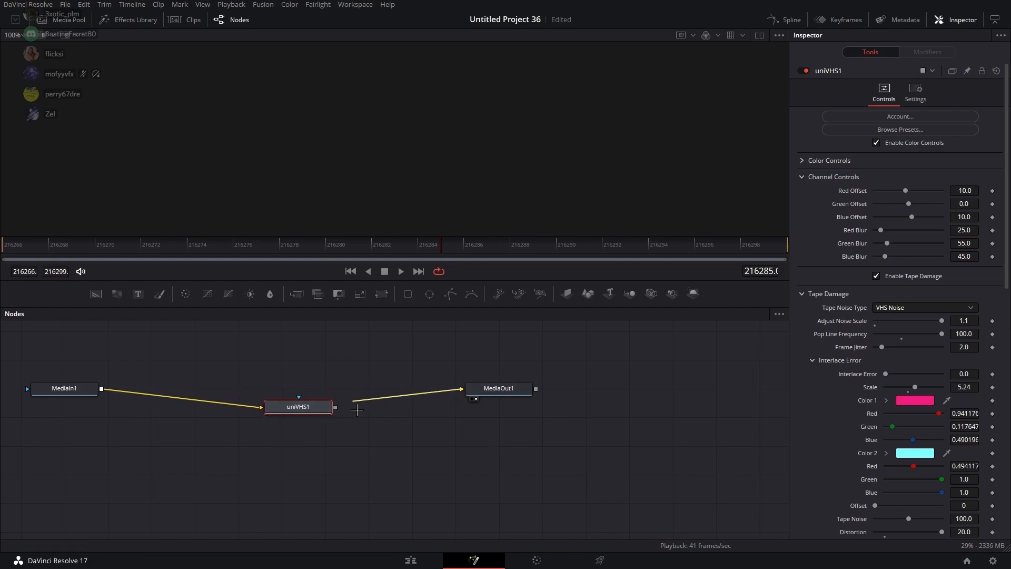
{"action": "left_click", "coordinate": [474, 399]}
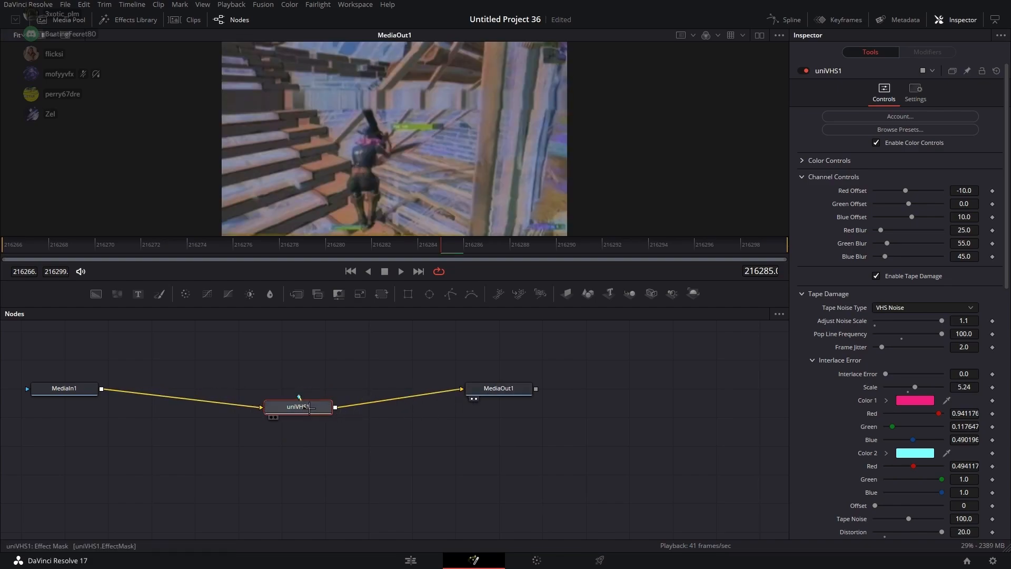
Keyframe the uniVHS1 node's Blend at 1.0 at the end of the adjustment clip and return to its first frame
{"action": "left_click_drag", "start_coordinate": [741, 257], "coordinate": [808, 258]}
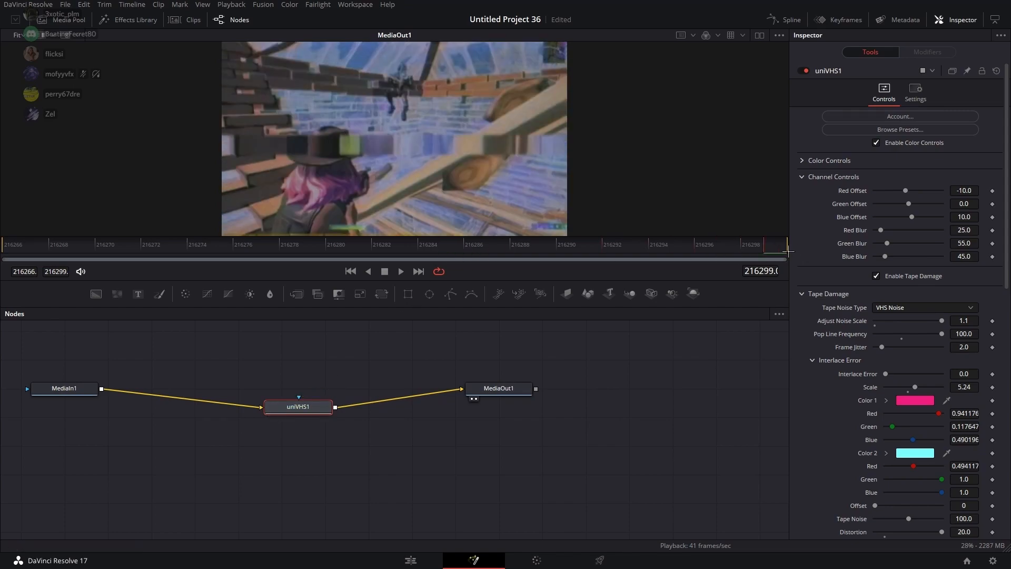
{"action": "key", "text": "Right"}
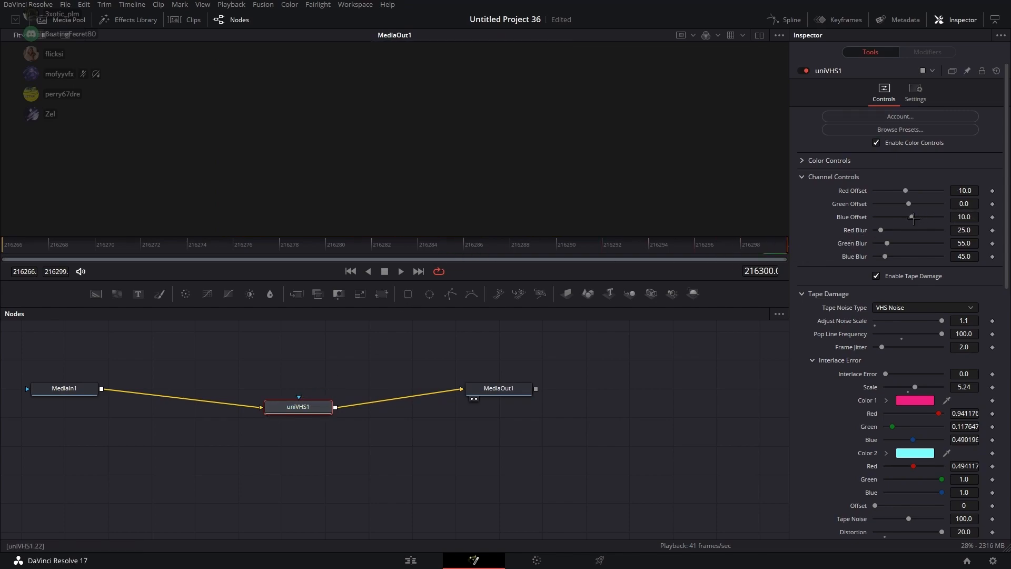
{"action": "left_click", "coordinate": [811, 168]}
{"action": "left_click", "coordinate": [811, 168]}
{"action": "left_click", "coordinate": [917, 95]}
{"action": "left_click_drag", "start_coordinate": [775, 253], "coordinate": [7, 246]}
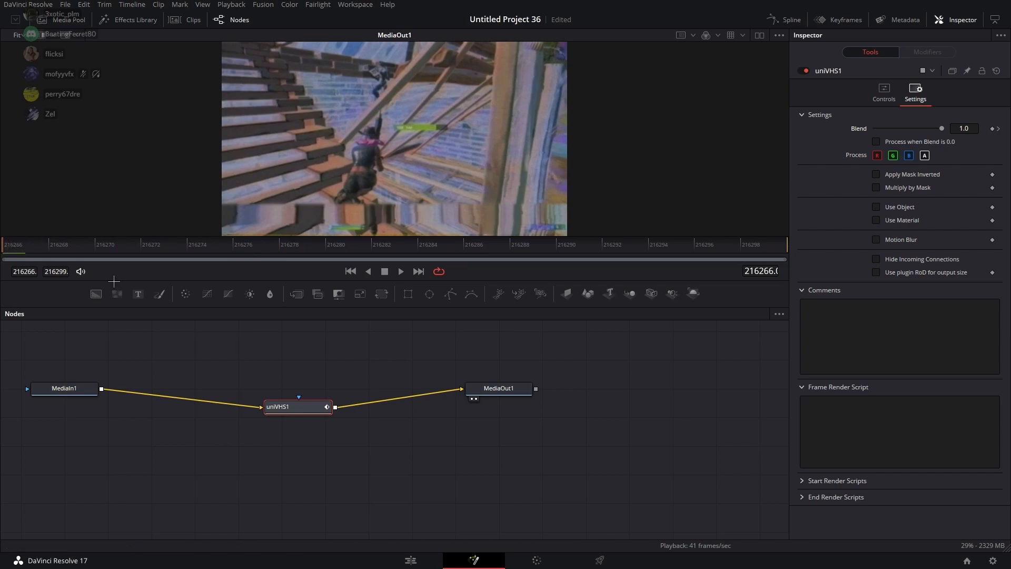
Extend the VHS adjustment clip's start back to the preceding music marker and reopen its Fusion composition
{"action": "left_click", "coordinate": [434, 563]}
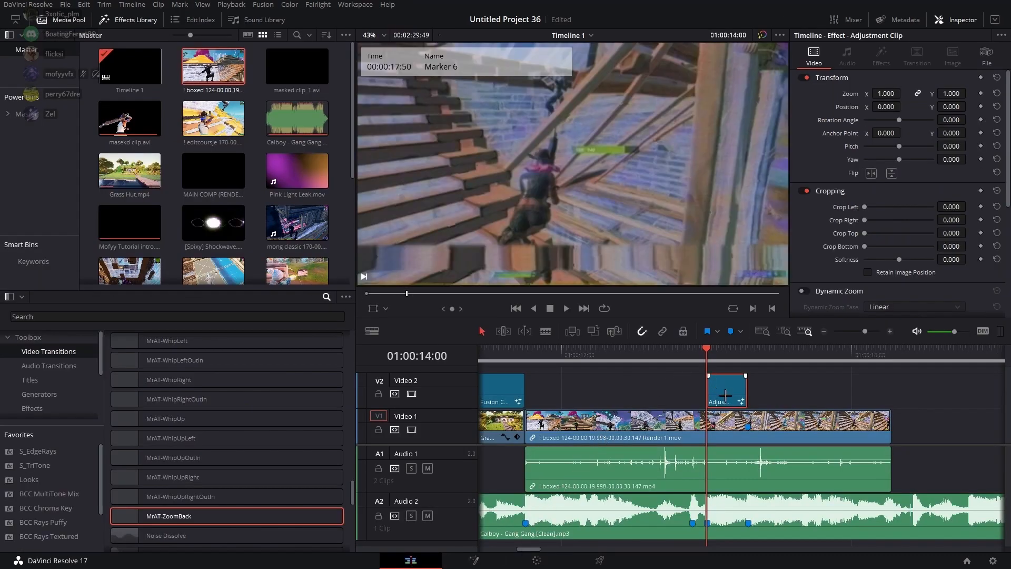
{"action": "left_click_drag", "start_coordinate": [715, 396], "coordinate": [698, 390]}
{"action": "left_click", "coordinate": [474, 560]}
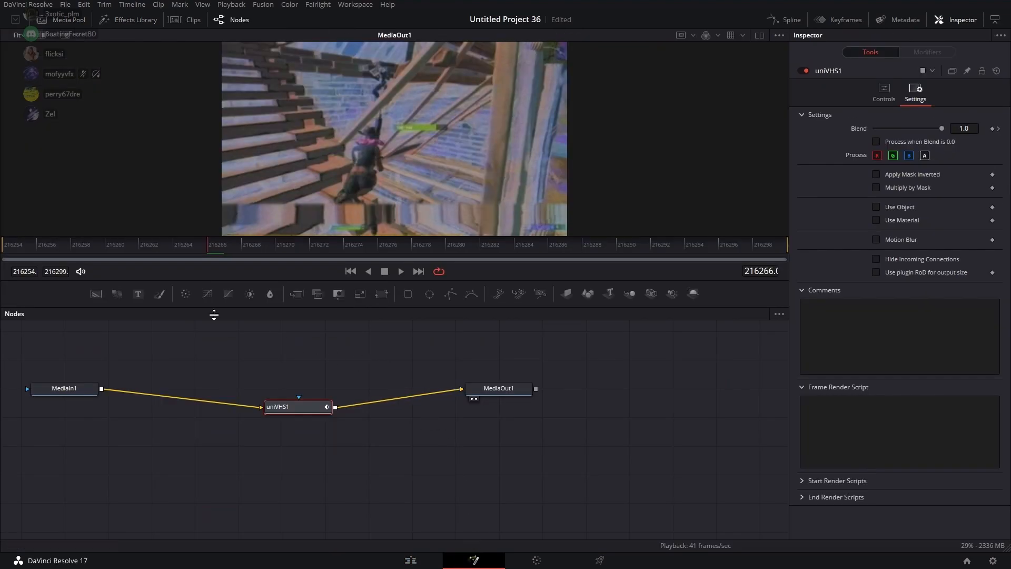
Keyframe the uniVHS1 Blend at 0 on the first frame, 216254, and at about 0.74 on frame 216270
{"action": "left_click", "coordinate": [12, 246]}
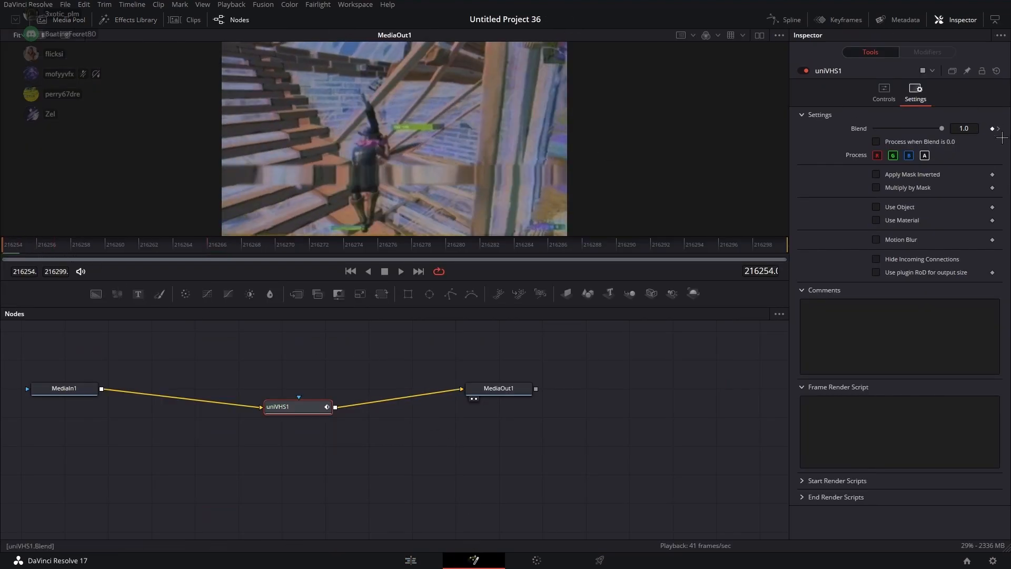
{"action": "left_click_drag", "start_coordinate": [954, 134], "coordinate": [806, 141]}
{"action": "left_click_drag", "start_coordinate": [179, 257], "coordinate": [296, 249]}
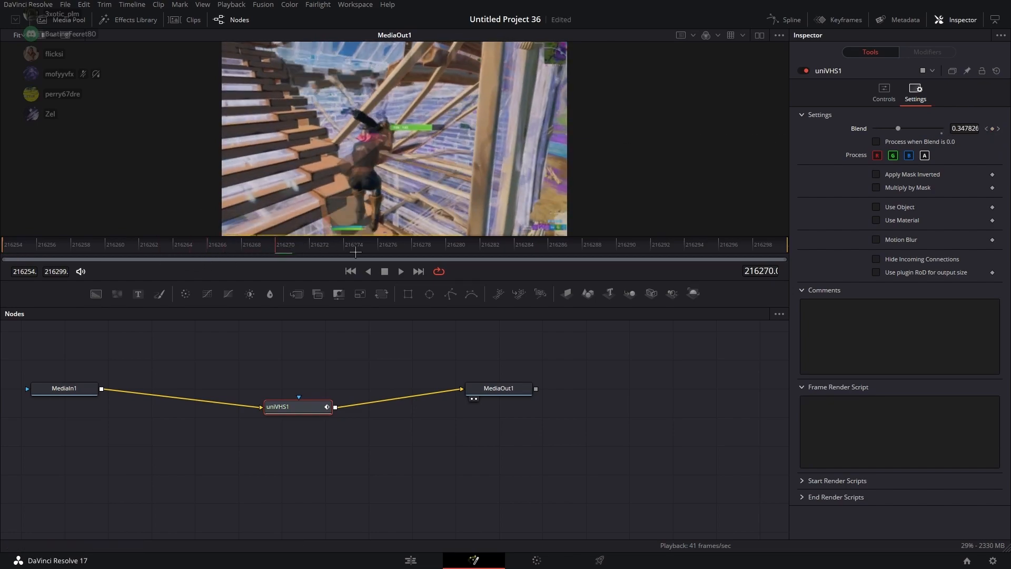
{"action": "left_click_drag", "start_coordinate": [959, 128], "coordinate": [1009, 128]}
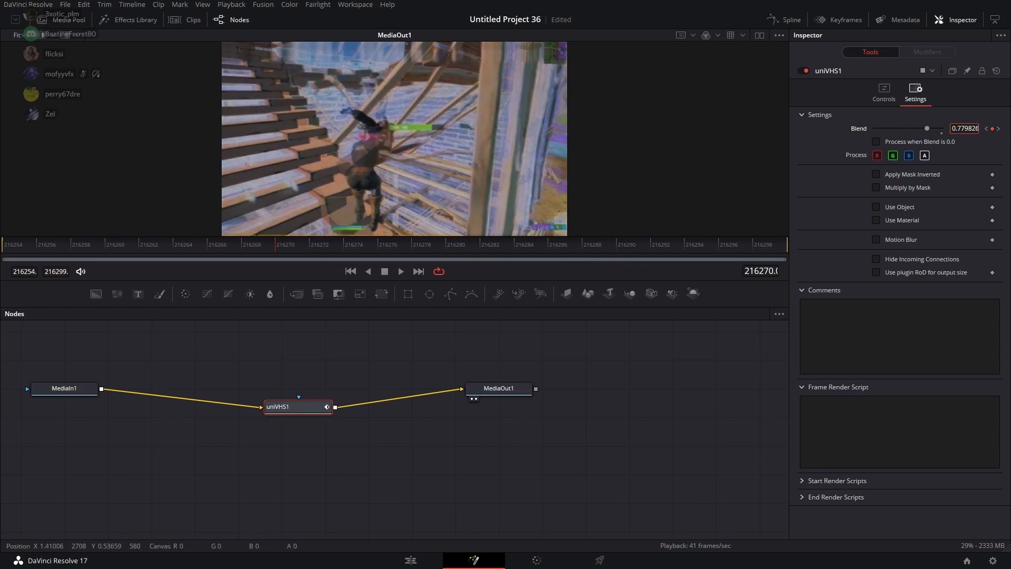
Show the uniVHS1 Blend spline framed around its keyframes and ease it into a smooth curve
{"action": "left_click", "coordinate": [768, 23]}
{"action": "scroll", "coordinate": [659, 443], "scroll_direction": "down", "scroll_amount": 2}
{"action": "left_click_drag", "start_coordinate": [762, 456], "coordinate": [687, 427]}
{"action": "scroll", "coordinate": [665, 420], "scroll_direction": "up", "scroll_amount": 3}
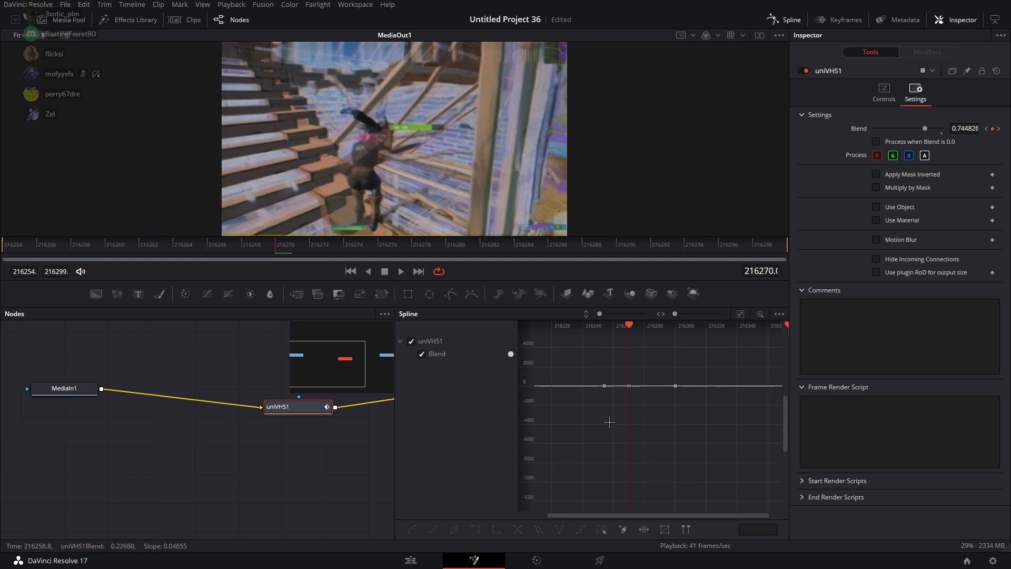
{"action": "left_click_drag", "start_coordinate": [730, 366], "coordinate": [729, 366]}
{"action": "scroll", "coordinate": [624, 396], "scroll_direction": "up", "scroll_amount": 6}
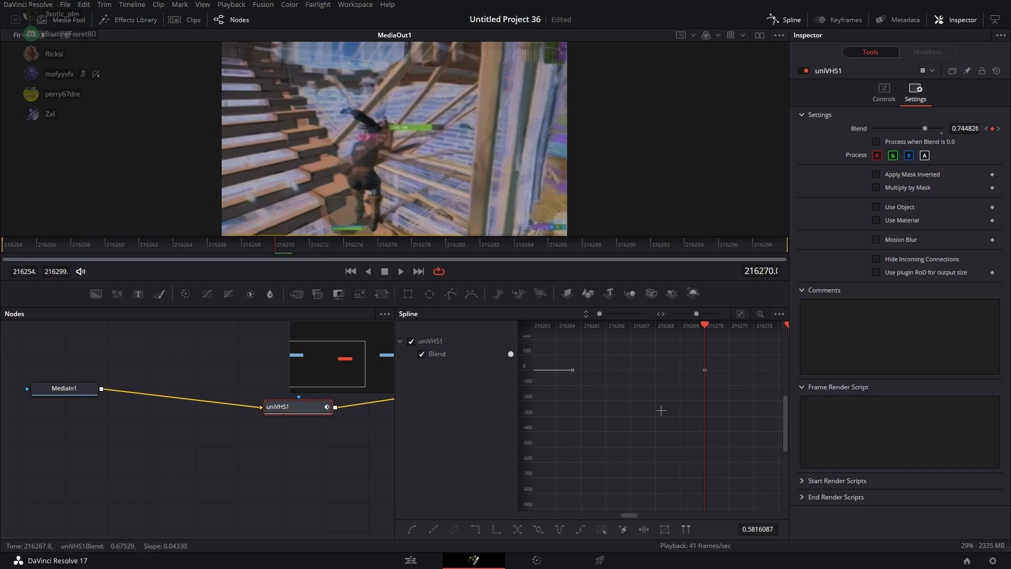
{"action": "scroll", "coordinate": [705, 409], "scroll_direction": "down", "scroll_amount": 3}
{"action": "left_click_drag", "start_coordinate": [606, 321], "coordinate": [613, 323]}
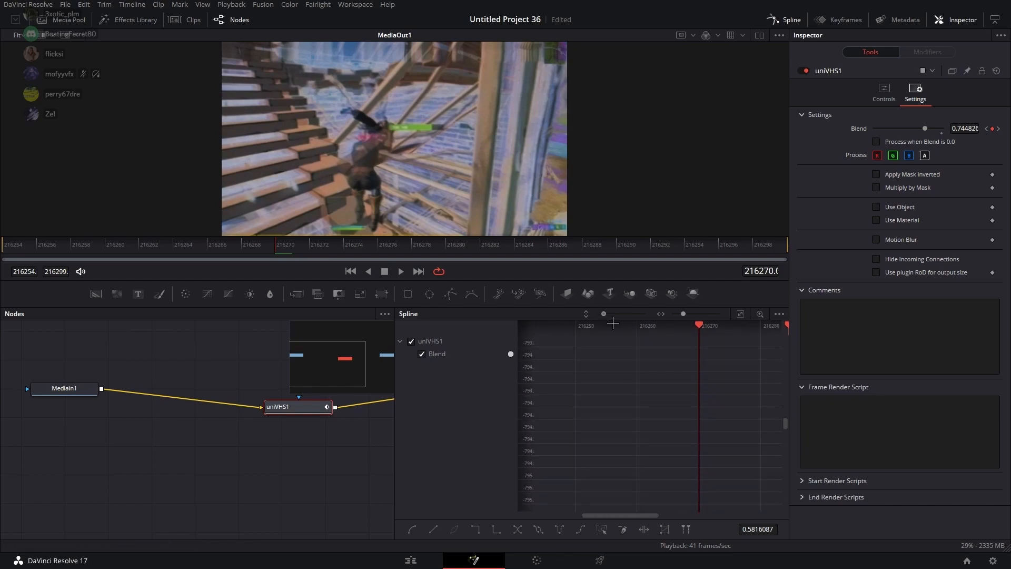
{"action": "scroll", "coordinate": [648, 410], "scroll_direction": "down", "scroll_amount": 10}
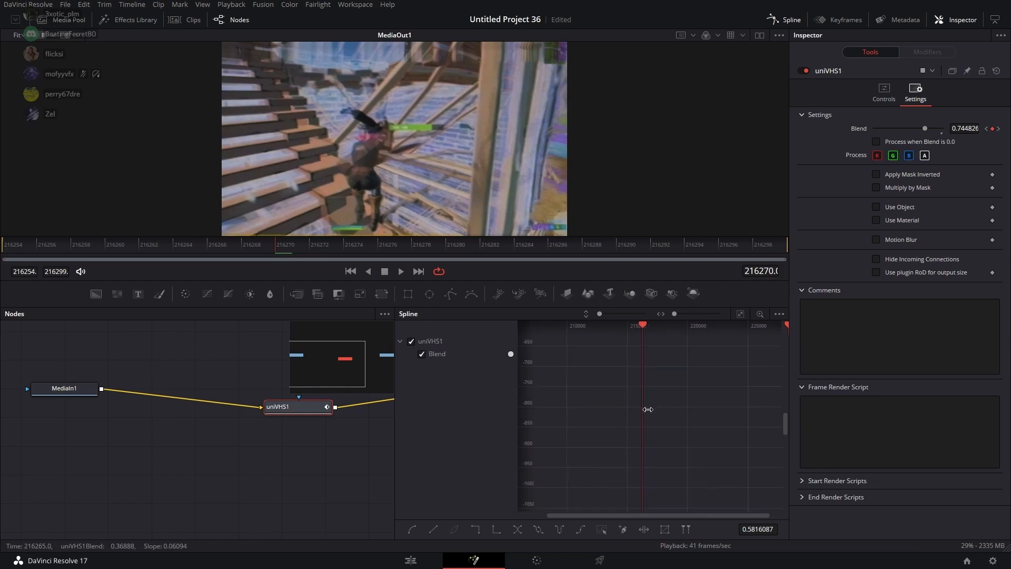
{"action": "scroll", "coordinate": [730, 390], "scroll_direction": "down", "scroll_amount": 8}
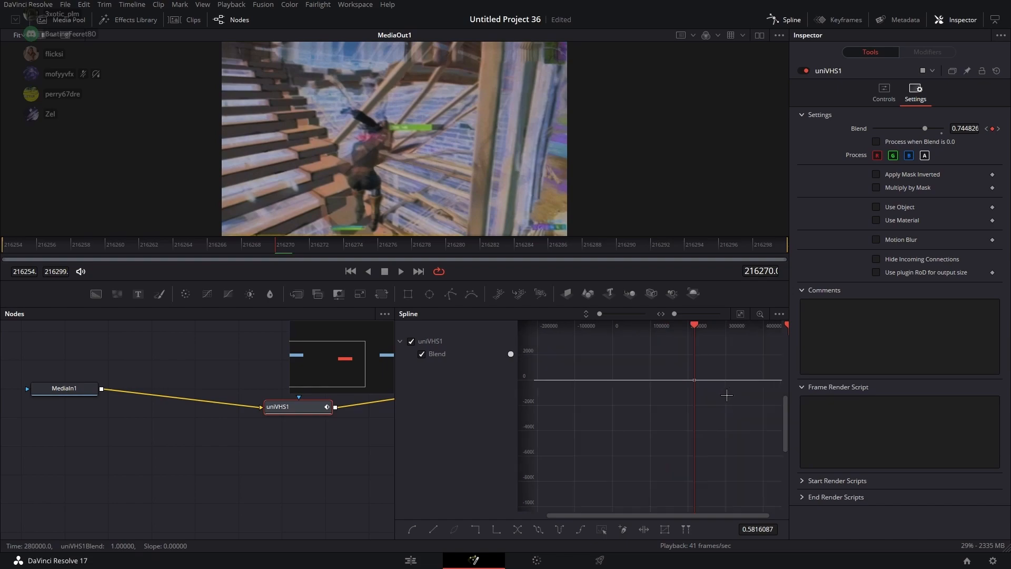
{"action": "scroll", "coordinate": [643, 418], "scroll_direction": "up", "scroll_amount": 8}
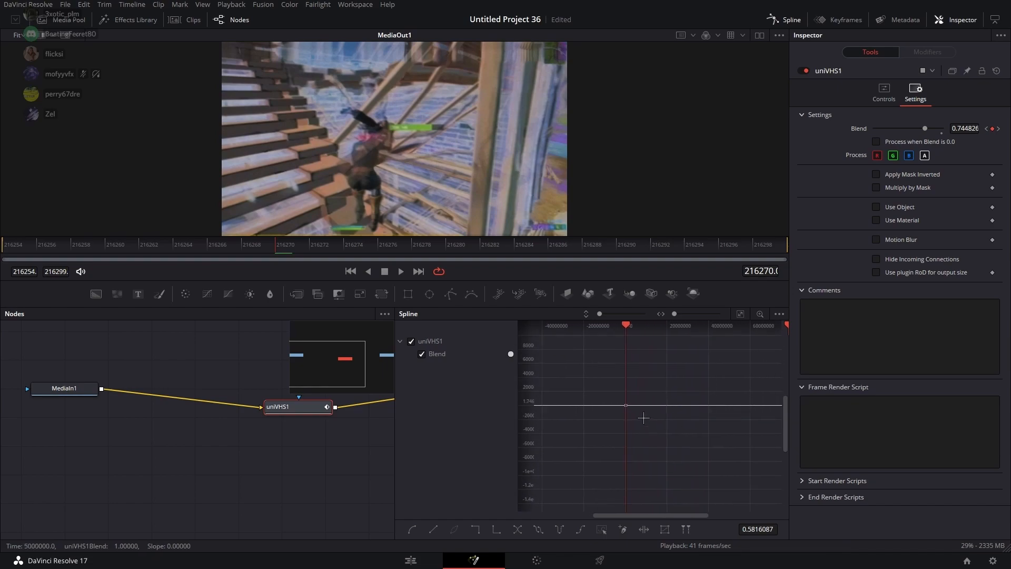
{"action": "scroll", "coordinate": [613, 414], "scroll_direction": "up", "scroll_amount": 10}
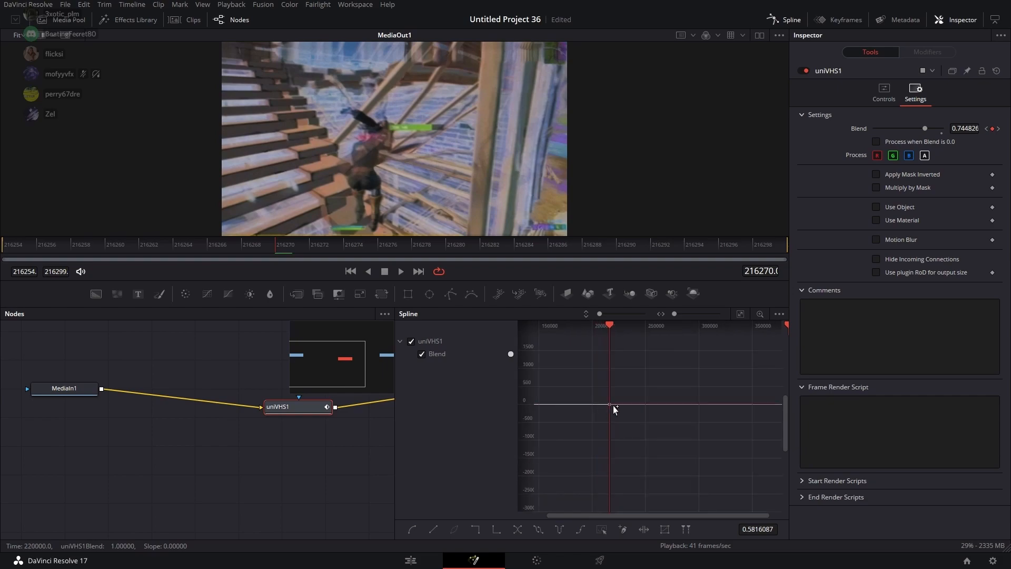
{"action": "scroll", "coordinate": [631, 391], "scroll_direction": "up", "scroll_amount": 5}
{"action": "scroll", "coordinate": [632, 420], "scroll_direction": "up", "scroll_amount": 2}
{"action": "left_click_drag", "start_coordinate": [637, 435], "coordinate": [649, 393]}
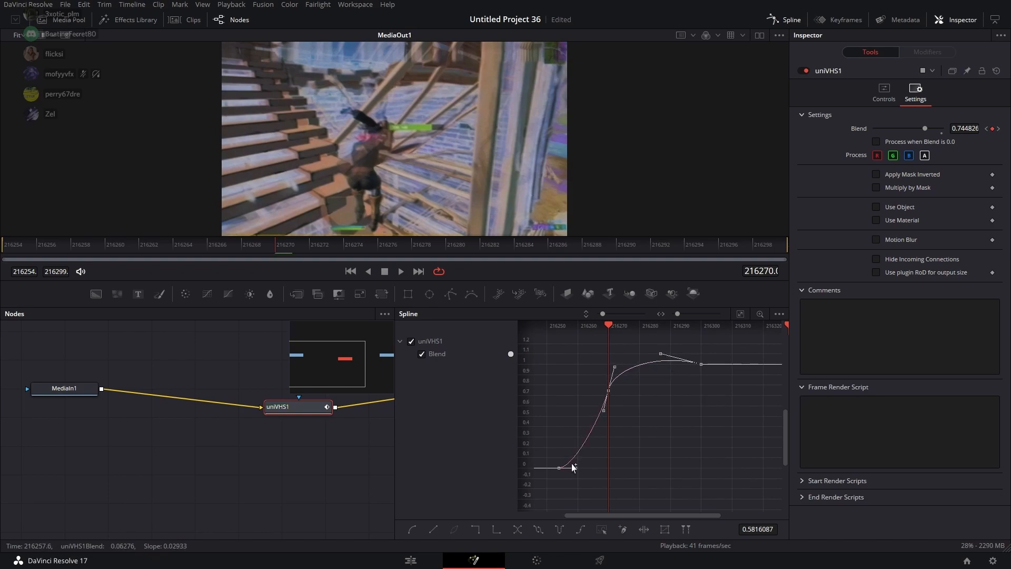
{"action": "left_click_drag", "start_coordinate": [612, 337], "coordinate": [718, 311]}
Return to the edit timeline and play the VHS effect section from just before the adjustment clip
{"action": "left_click", "coordinate": [423, 563]}
{"action": "left_click", "coordinate": [694, 364]}
{"action": "key", "text": "space"}
{"action": "left_click", "coordinate": [653, 361]}
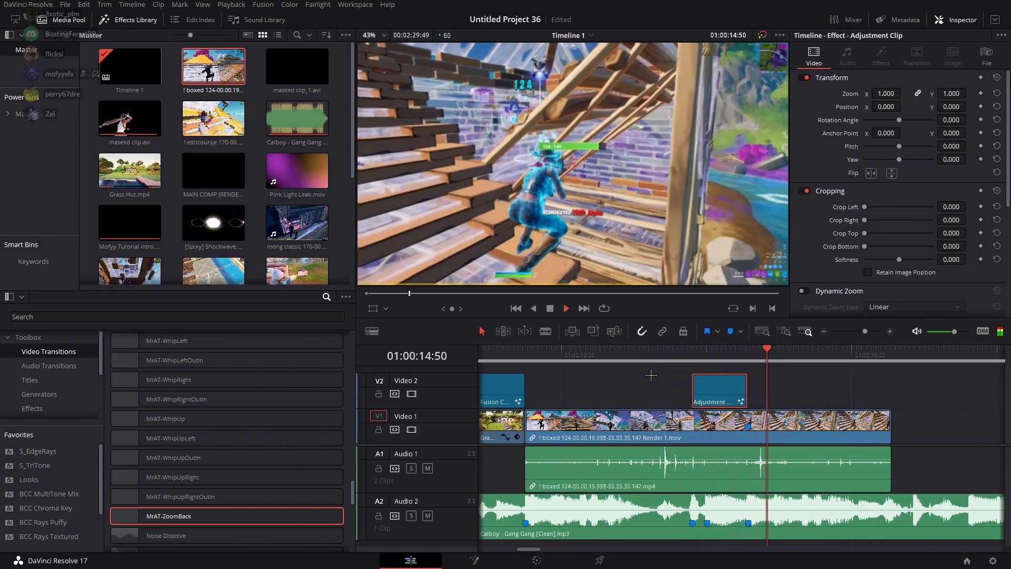
{"action": "left_click", "coordinate": [678, 362]}
{"action": "key", "text": "space"}
Add another adjustment clip on Video 2 above the boxed clip, following the VHS adjustment clip
{"action": "scroll", "coordinate": [34, 463], "scroll_direction": "down", "scroll_amount": 3}
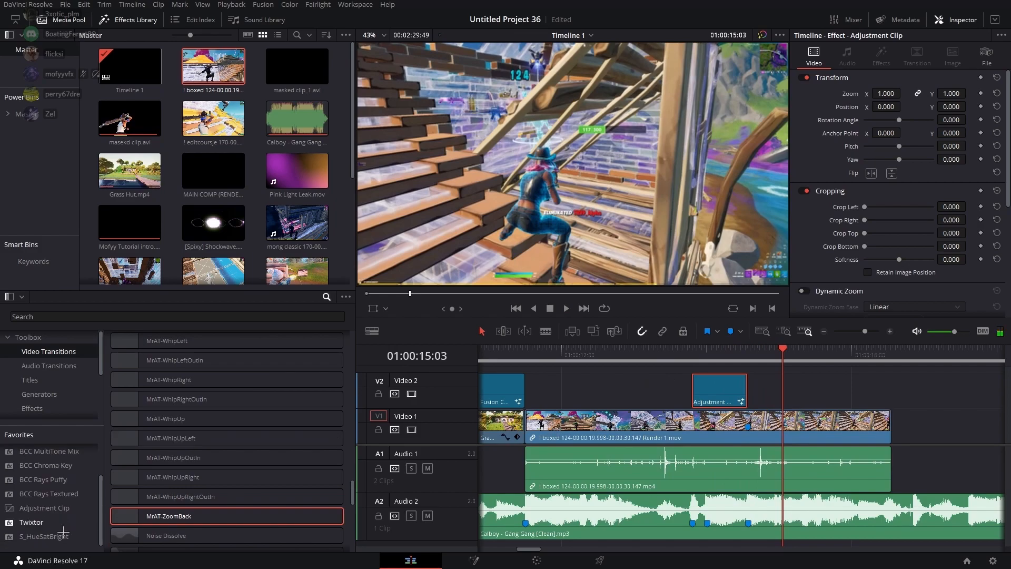
{"action": "left_click_drag", "start_coordinate": [52, 508], "coordinate": [811, 366]}
{"action": "key", "text": "BackSpace"}
{"action": "left_click", "coordinate": [803, 398]}
Open the new adjustment clip in Fusion and place the copied S_Flicker1, S_Shake2 and S_Shake3 chain after MediaIn1, before MediaOut1
{"action": "left_click", "coordinate": [474, 560]}
{"action": "key", "text": "super"}
{"action": "left_click", "coordinate": [421, 561]}
{"action": "left_click_drag", "start_coordinate": [575, 280], "coordinate": [260, 407]}
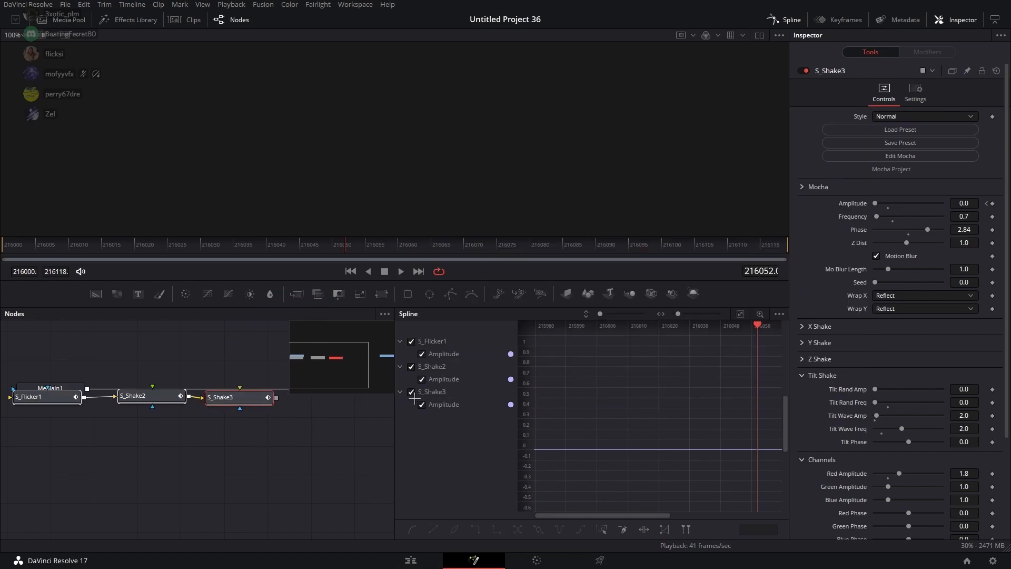
{"action": "left_click", "coordinate": [838, 20]}
{"action": "left_click", "coordinate": [838, 20]}
{"action": "left_click", "coordinate": [788, 20]}
{"action": "left_click_drag", "start_coordinate": [264, 402], "coordinate": [162, 417]}
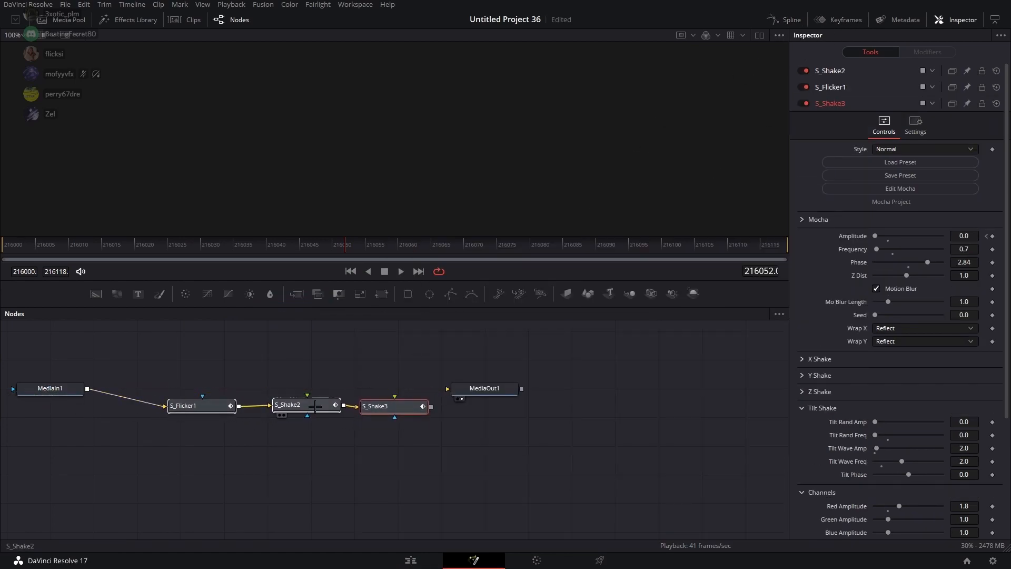
Display the S_Flicker1, S_Shake2 and S_Shake3 keyframes and shift their amplitude animation to start at frame 216000
{"action": "left_click", "coordinate": [838, 20]}
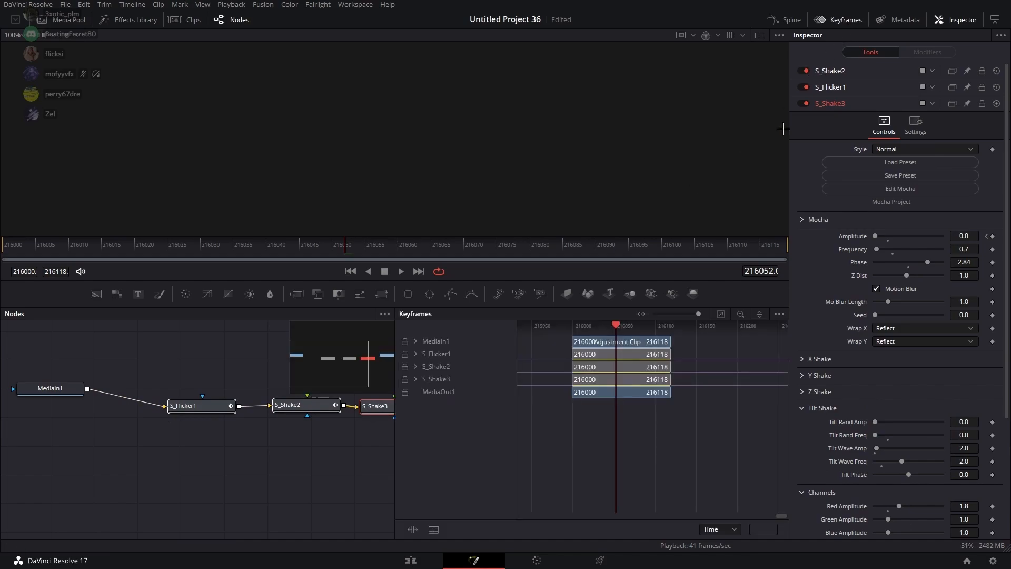
{"action": "scroll", "coordinate": [716, 437], "scroll_direction": "down", "scroll_amount": 4}
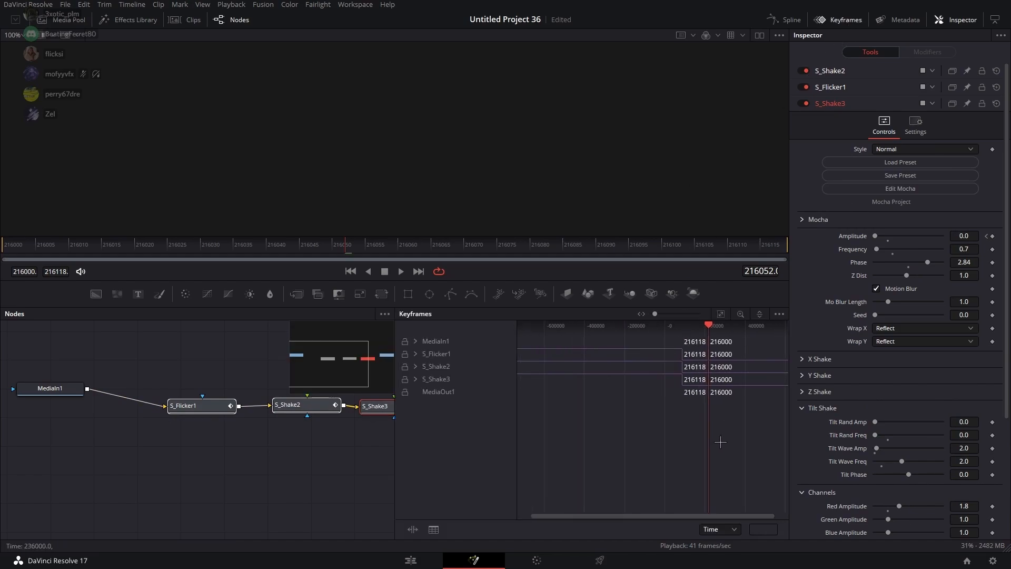
{"action": "left_click_drag", "start_coordinate": [684, 515], "coordinate": [696, 515]}
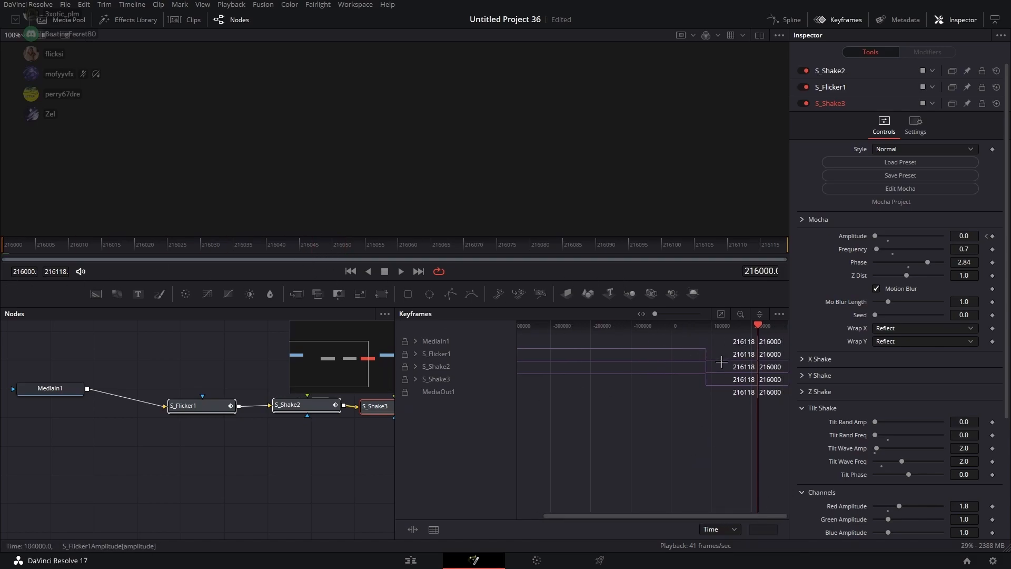
{"action": "scroll", "coordinate": [769, 368], "scroll_direction": "up", "scroll_amount": 6}
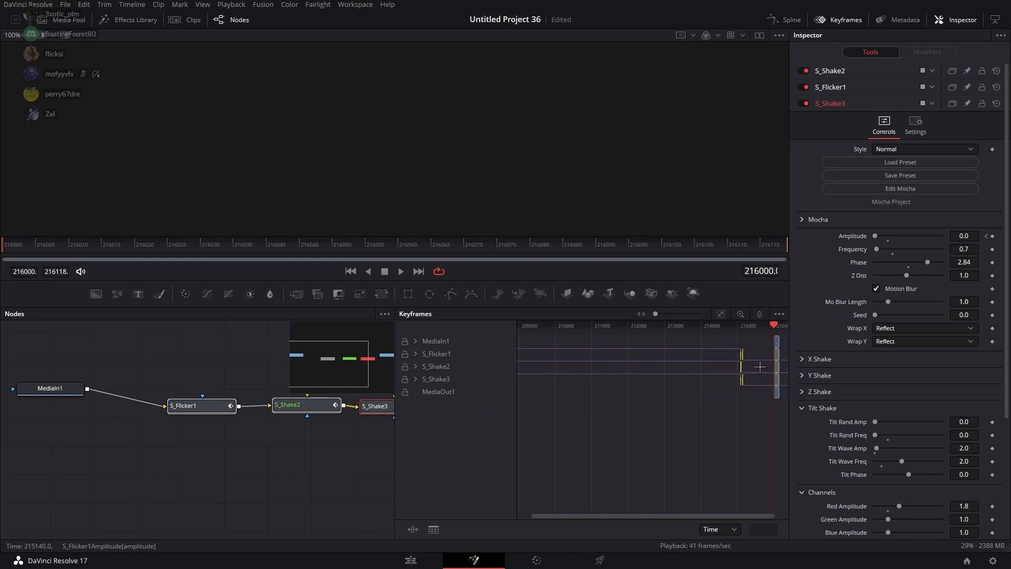
{"action": "scroll", "coordinate": [782, 368], "scroll_direction": "up", "scroll_amount": 5}
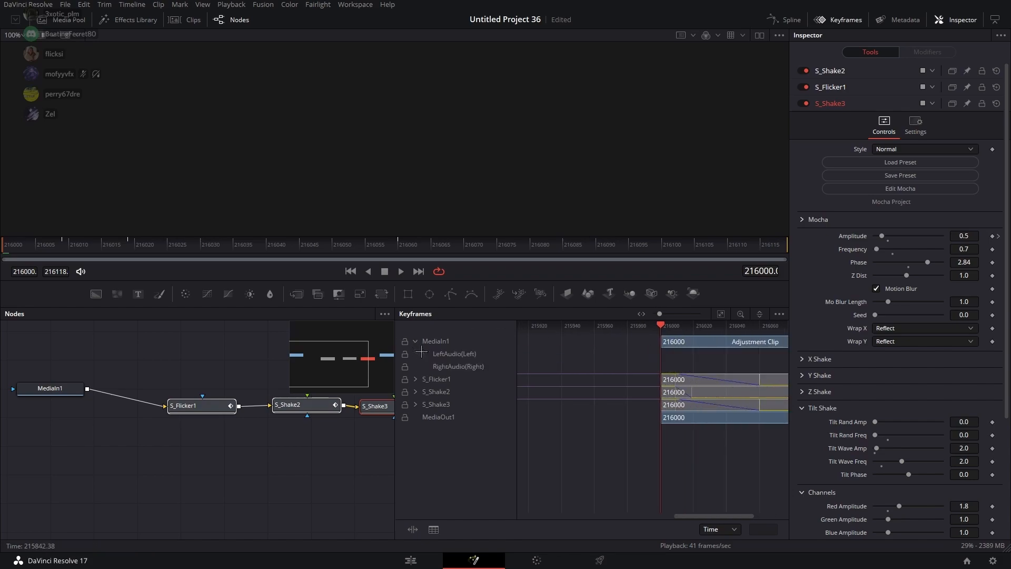
{"action": "left_click", "coordinate": [417, 355]}
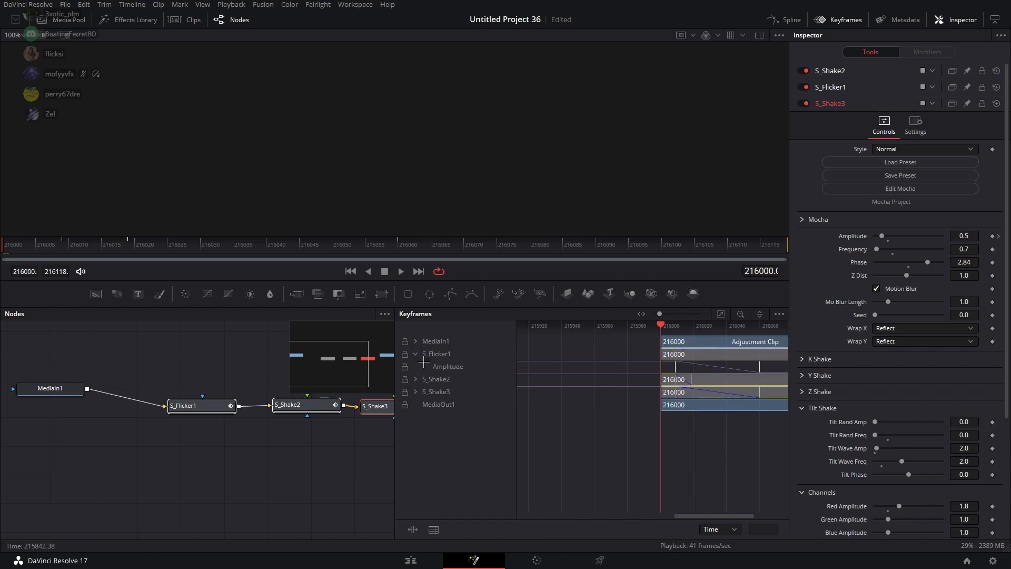
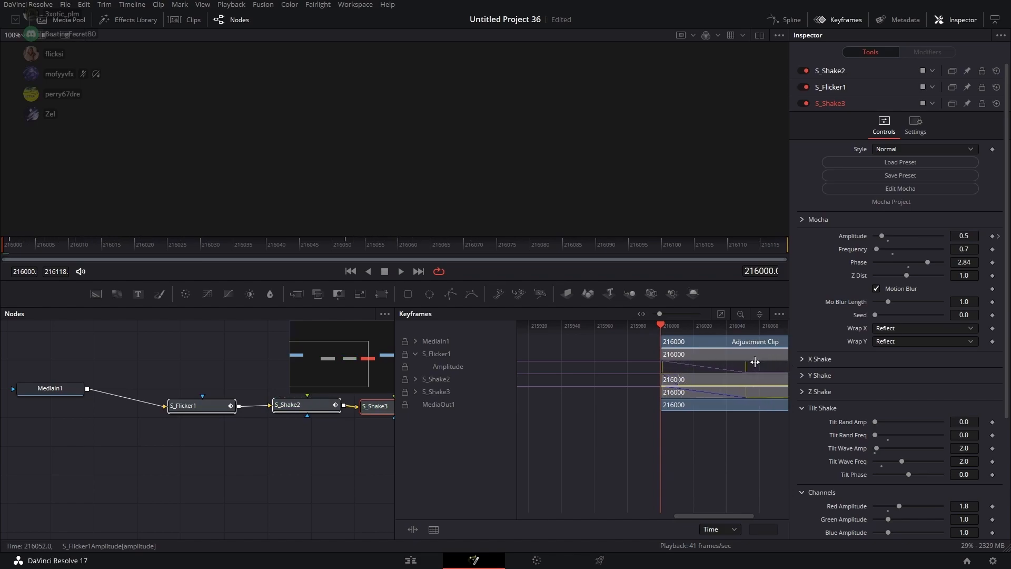
Return to the edit timeline and play the shake and flicker impact around the start of the new adjustment clip
{"action": "left_click", "coordinate": [411, 560]}
{"action": "left_click_drag", "start_coordinate": [751, 361], "coordinate": [706, 362]}
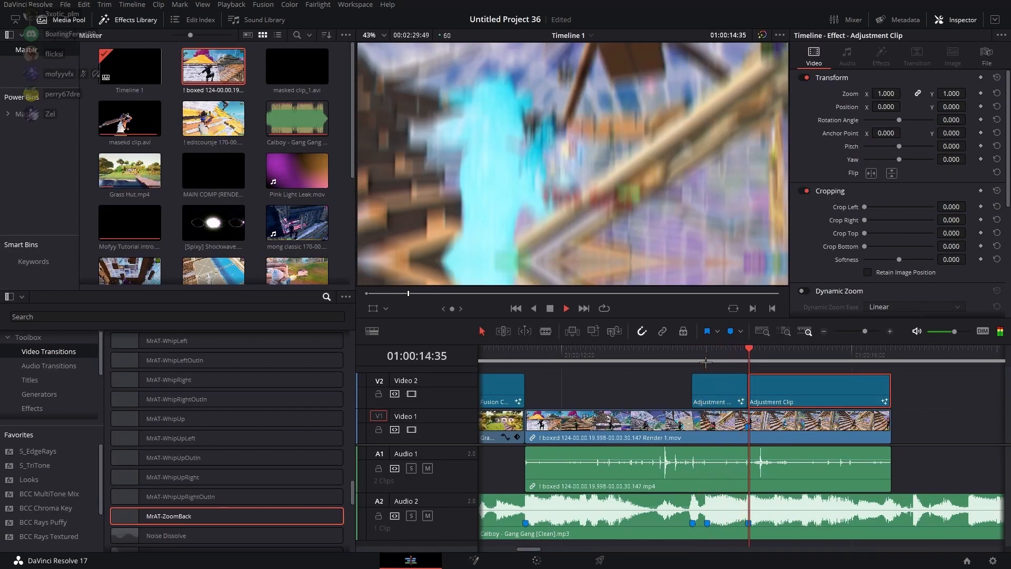
{"action": "left_click", "coordinate": [728, 356]}
{"action": "left_click", "coordinate": [739, 356]}
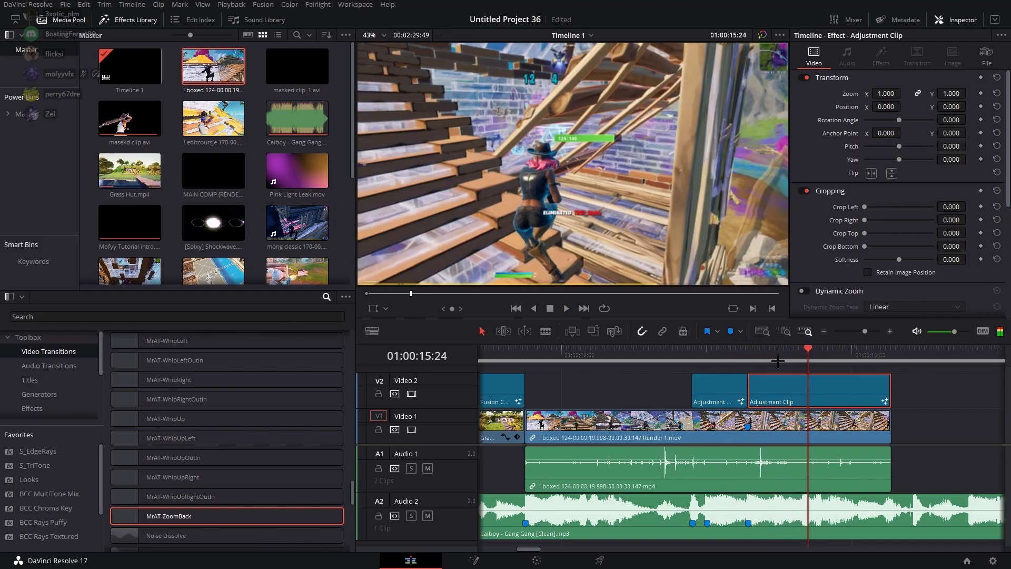
{"action": "left_click", "coordinate": [777, 361]}
{"action": "right_click", "coordinate": [788, 391]}
{"action": "left_click", "coordinate": [877, 383]}
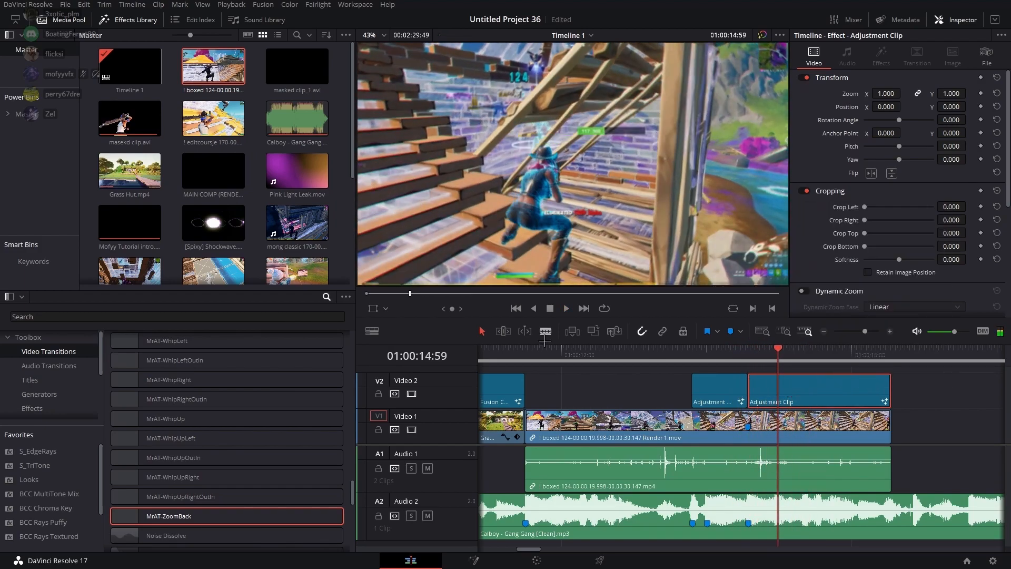
{"action": "left_click", "coordinate": [638, 361]}
{"action": "key", "text": "space"}
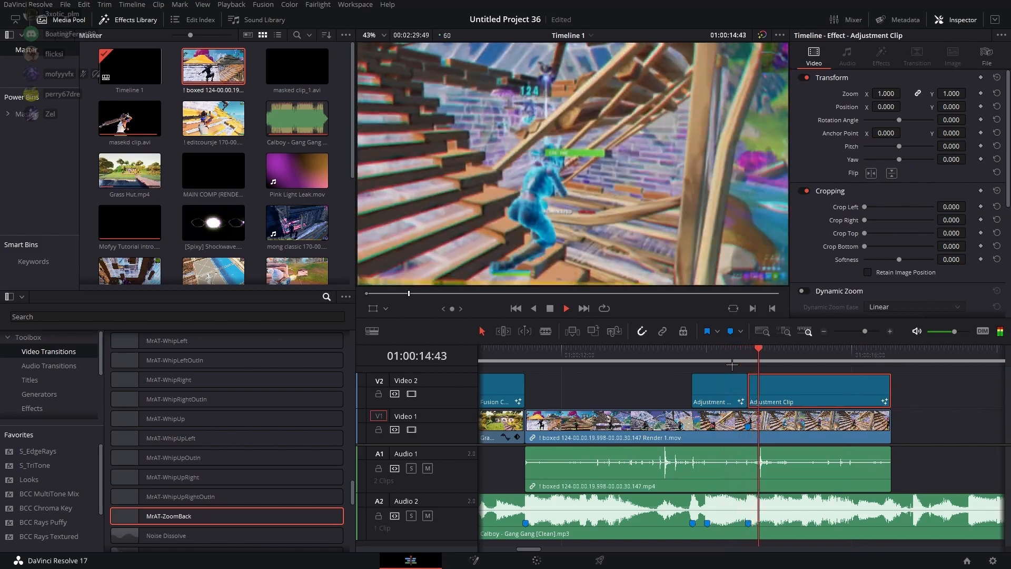
Add the MrAT-ZoomBack transition at the start of the boxed clip, shorten it to 8 frames and play it
{"action": "left_click_drag", "start_coordinate": [731, 364], "coordinate": [539, 367]}
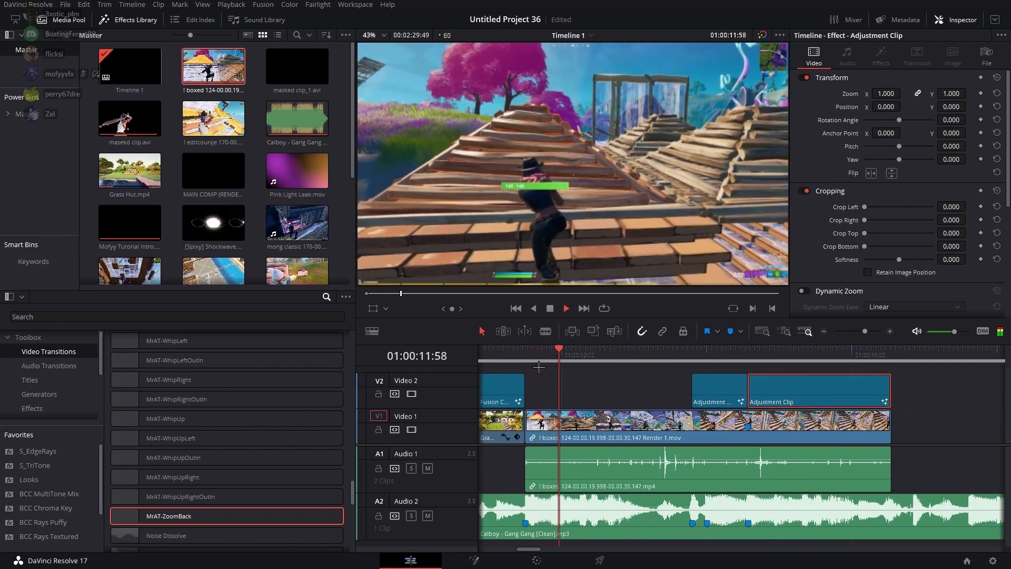
{"action": "left_click_drag", "start_coordinate": [121, 467], "coordinate": [546, 424]}
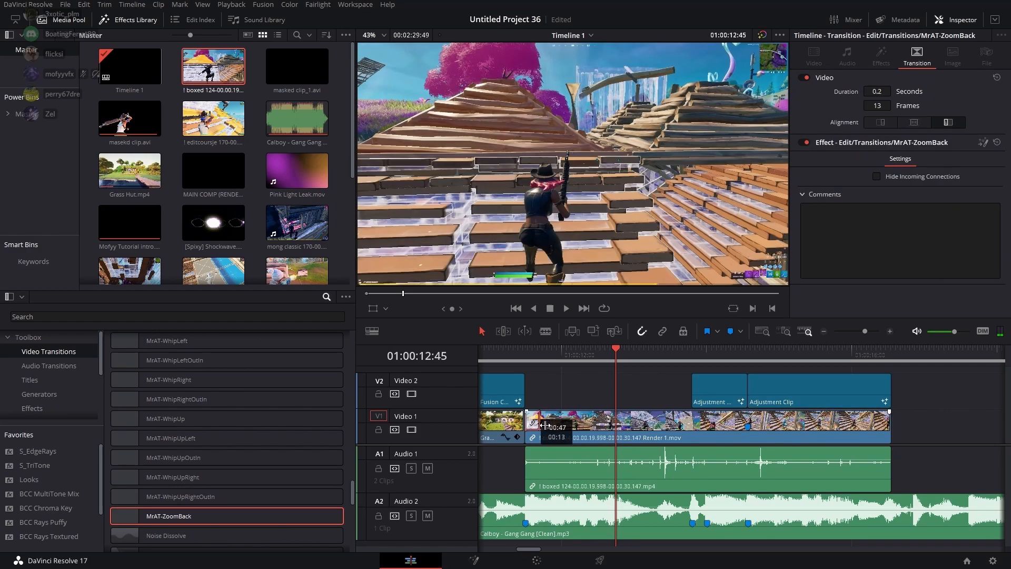
{"action": "left_click", "coordinate": [523, 361]}
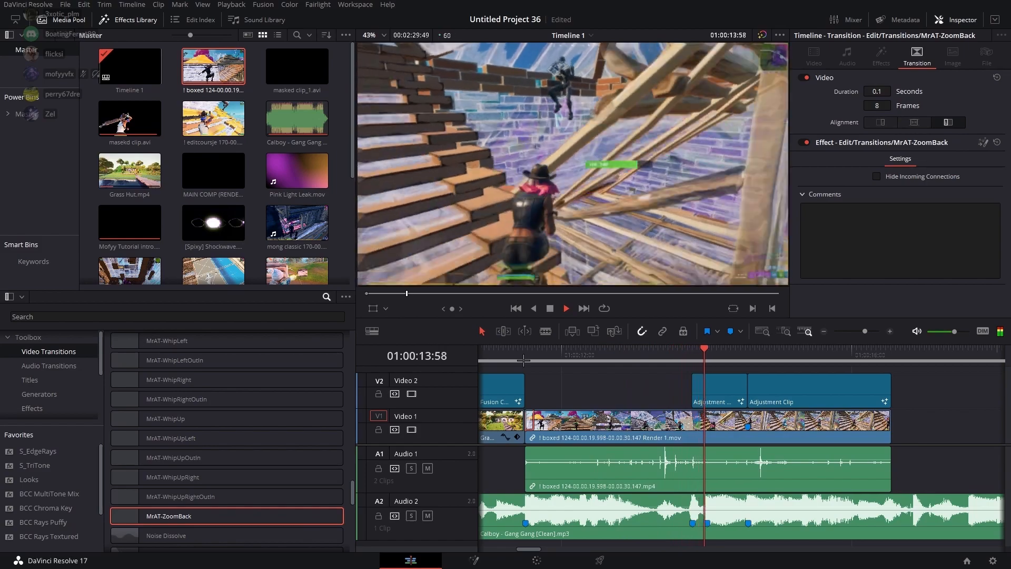
{"action": "key", "text": "space"}
Play the montage from the start of the timeline through to the masked clip section
{"action": "left_click_drag", "start_coordinate": [530, 549], "coordinate": [478, 545]}
{"action": "left_click", "coordinate": [480, 356]}
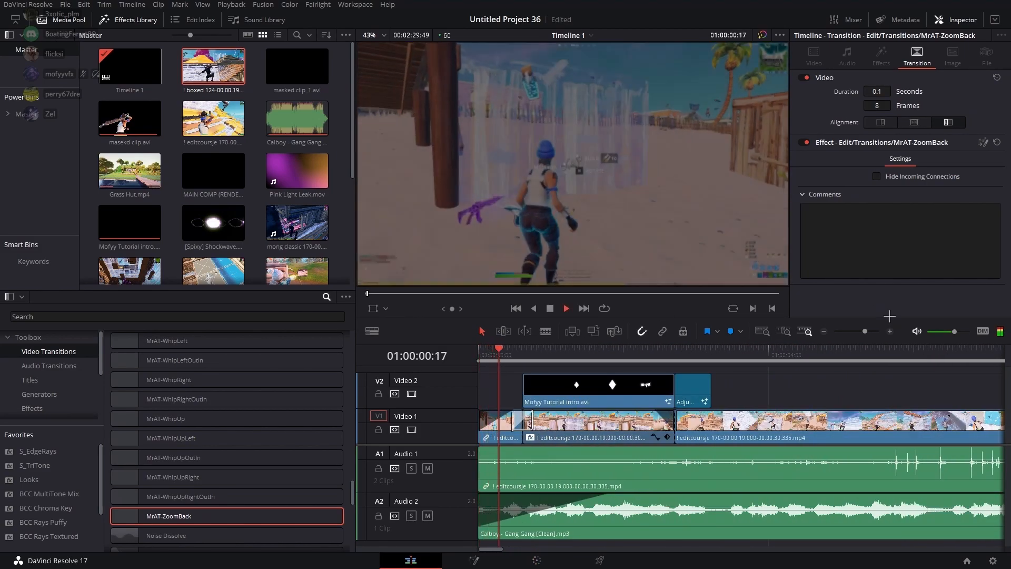
{"action": "left_click_drag", "start_coordinate": [866, 331], "coordinate": [869, 340]}
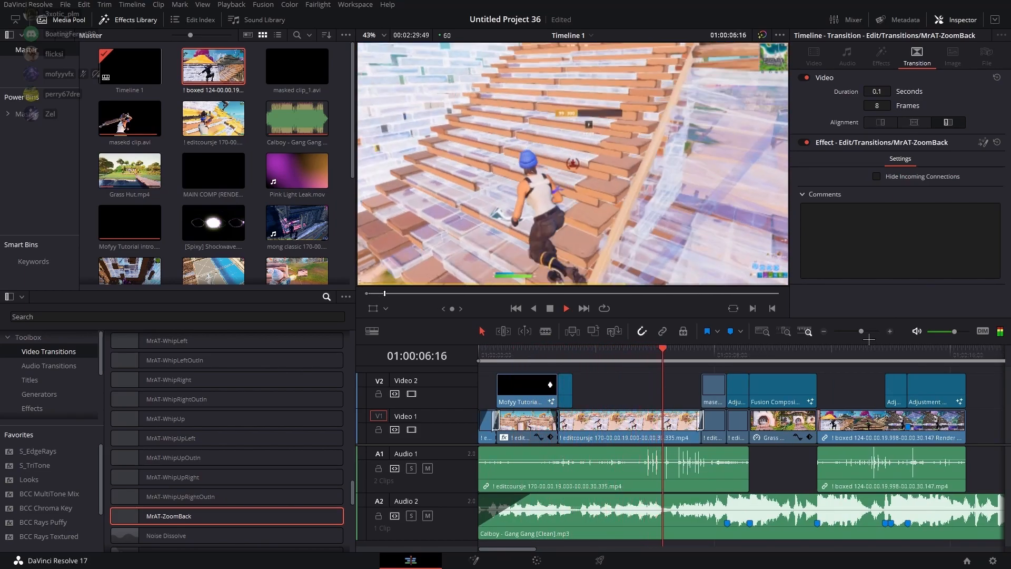
{"action": "key", "text": "space"}
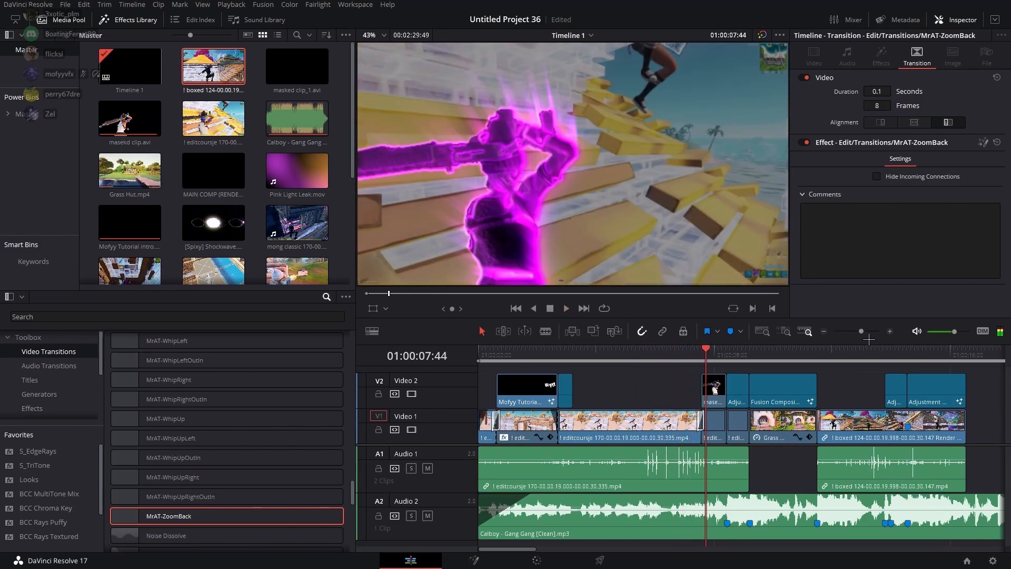
Review the masked clip, text section and boxed clip, advancing from the masked section to 01:00:14:53
{"action": "key", "text": "Right"}
{"action": "key", "text": "Right"}
{"action": "key", "text": "Right"}
{"action": "key", "text": "Right"}
{"action": "key", "text": "Right"}
{"action": "key", "text": "Right"}
{"action": "key", "text": "Right"}
{"action": "key", "text": "Right"}
{"action": "key", "text": "Right"}
{"action": "key", "text": "Right"}
{"action": "key", "text": "Right"}
{"action": "key", "text": "Right"}
{"action": "key", "text": "Right"}
{"action": "key", "text": "Right"}
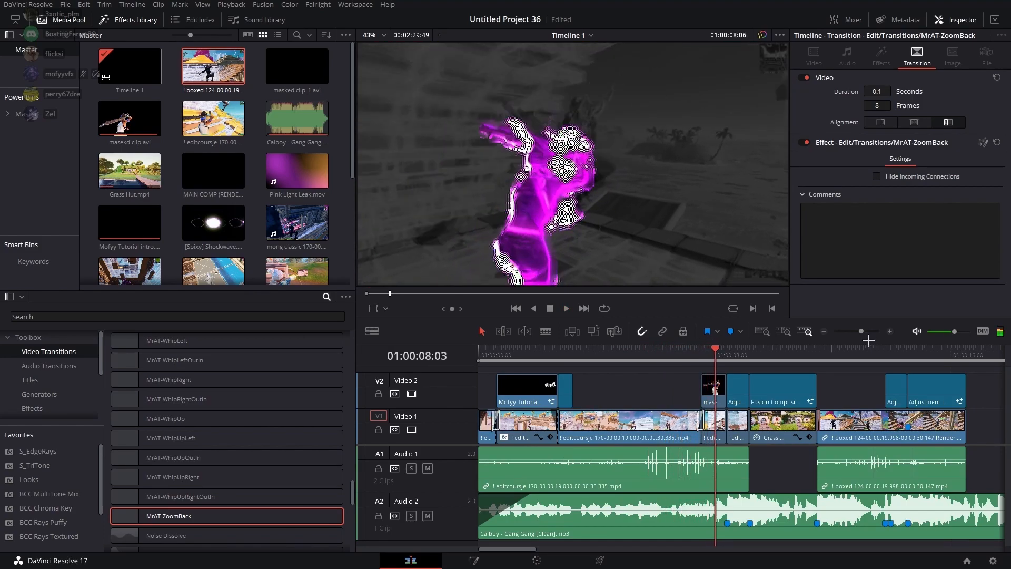
{"action": "key", "text": "Right"}
{"action": "key", "text": "Right"}
{"action": "key", "text": "Right"}
{"action": "key", "text": "Right"}
{"action": "key", "text": "Right"}
{"action": "key", "text": "Right"}
{"action": "key", "text": "Right"}
{"action": "key", "text": "Right"}
{"action": "key", "text": "Right"}
{"action": "key", "text": "Right"}
{"action": "key", "text": "Right"}
{"action": "key", "text": "Right"}
{"action": "key", "text": "Right"}
{"action": "key", "text": "Right"}
{"action": "key", "text": "Right"}
{"action": "key", "text": "Right"}
{"action": "key", "text": "Right"}
{"action": "key", "text": "Right"}
{"action": "key", "text": "Right"}
{"action": "key", "text": "Right"}
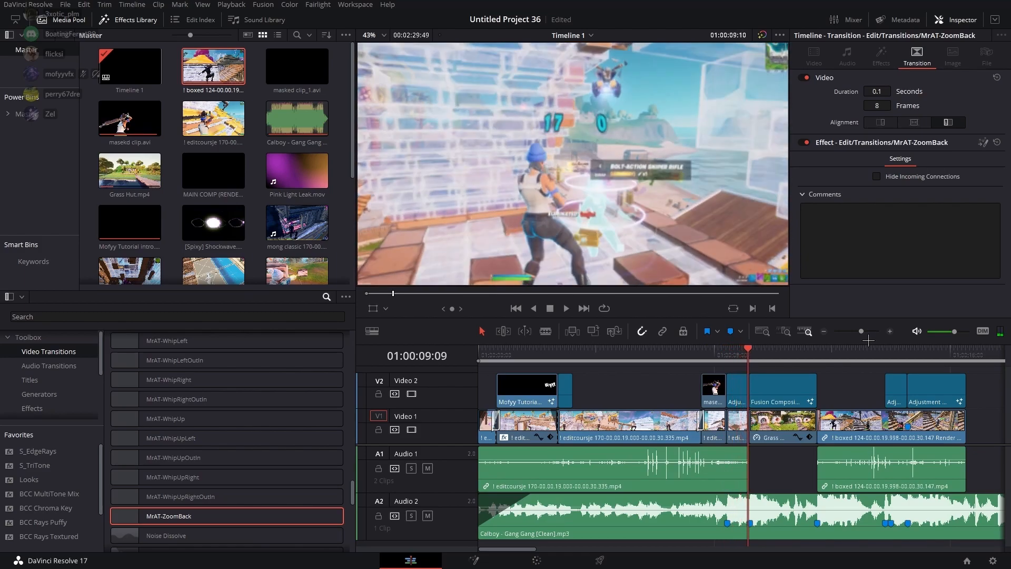
{"action": "key", "text": "Right"}
{"action": "key", "text": "Right"}
{"action": "key", "text": "Right"}
{"action": "key", "text": "Right"}
{"action": "key", "text": "Right"}
{"action": "key", "text": "Right"}
{"action": "key", "text": "Right"}
{"action": "key", "text": "Right"}
{"action": "key", "text": "Right"}
{"action": "key", "text": "Right"}
{"action": "key", "text": "Right"}
{"action": "key", "text": "Right"}
{"action": "key", "text": "Right"}
{"action": "key", "text": "Right"}
{"action": "key", "text": "Right"}
{"action": "key", "text": "Right"}
{"action": "key", "text": "Right"}
{"action": "key", "text": "Right"}
{"action": "key", "text": "Right"}
{"action": "key", "text": "Right"}
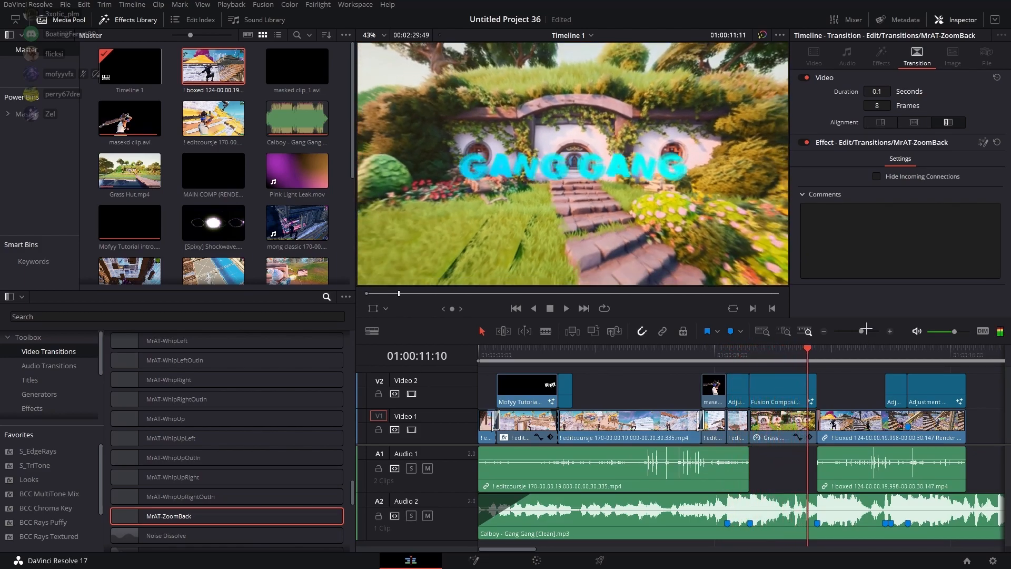
{"action": "key", "text": "Right"}
{"action": "key", "text": "Right"}
{"action": "key", "text": "Right"}
{"action": "key", "text": "Right"}
{"action": "key", "text": "Right"}
{"action": "key", "text": "Right"}
{"action": "key", "text": "Right"}
{"action": "key", "text": "Right"}
{"action": "key", "text": "Right"}
{"action": "key", "text": "Right"}
{"action": "key", "text": "Right"}
{"action": "key", "text": "Right"}
{"action": "key", "text": "Right"}
{"action": "key", "text": "Right"}
{"action": "key", "text": "Right"}
{"action": "key", "text": "Right"}
{"action": "key", "text": "Right"}
{"action": "key", "text": "Right"}
{"action": "key", "text": "Right"}
{"action": "key", "text": "Right"}
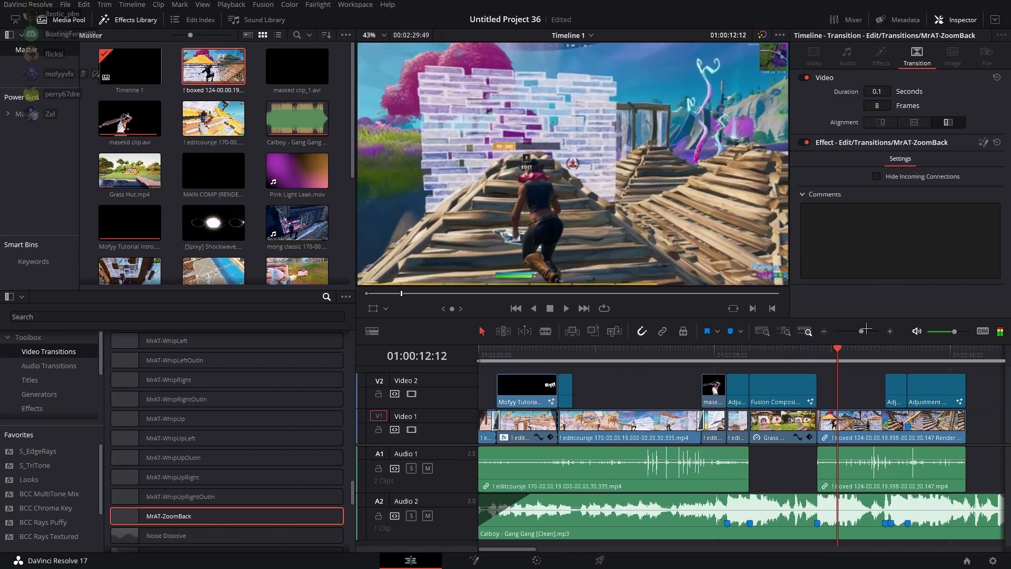
{"action": "key", "text": "Right"}
{"action": "key", "text": "Right"}
{"action": "key", "text": "Right"}
{"action": "key", "text": "Right"}
{"action": "key", "text": "Right"}
{"action": "key", "text": "Right"}
{"action": "key", "text": "Right"}
{"action": "key", "text": "Right"}
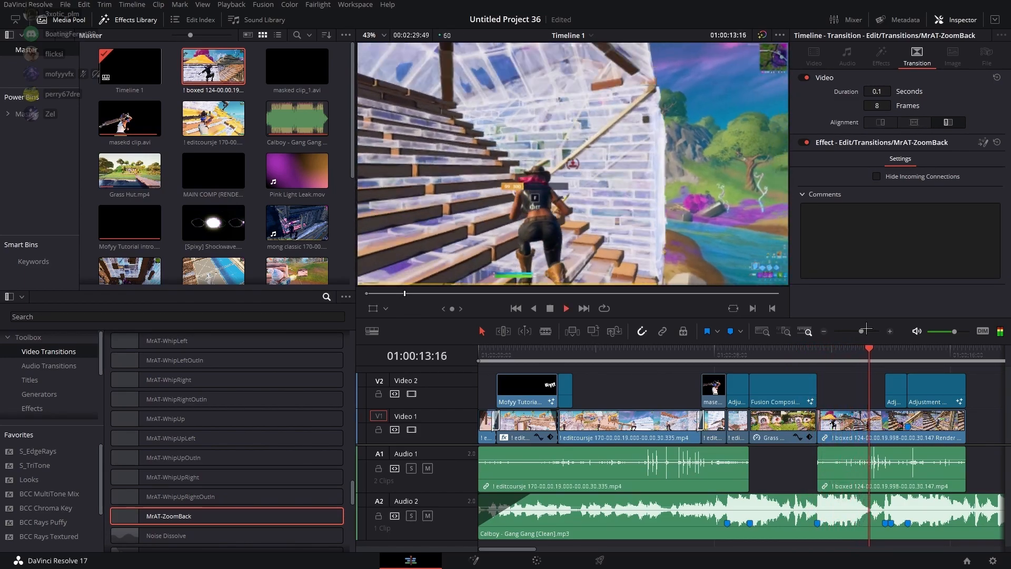
{"action": "key", "text": "space"}
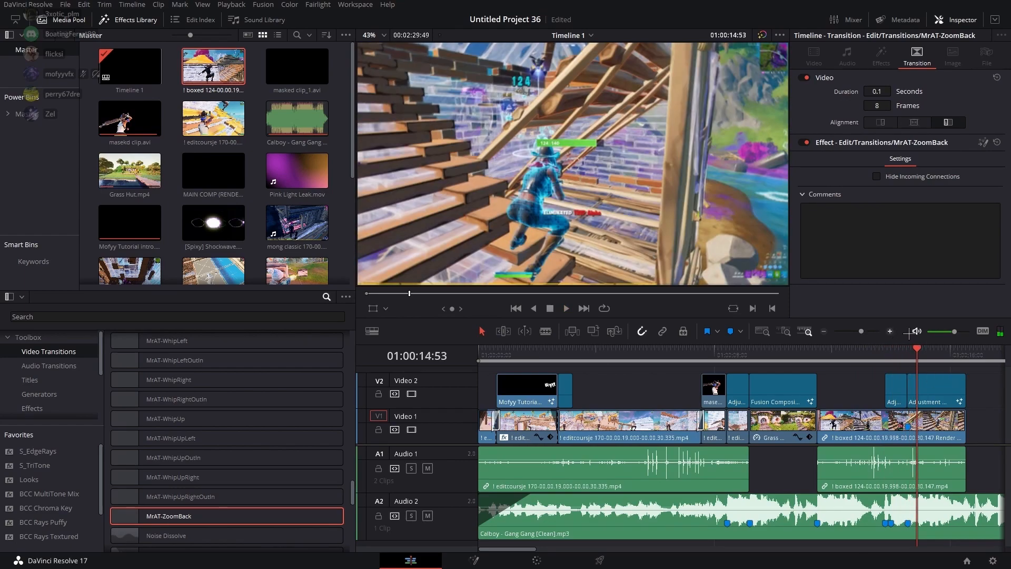
Split the rendered boxed clip on Video 1 at 01:00:13:48 and 01:00:14:34, matching the first adjustment clip's edges
{"action": "left_click_drag", "start_coordinate": [862, 331], "coordinate": [866, 332]}
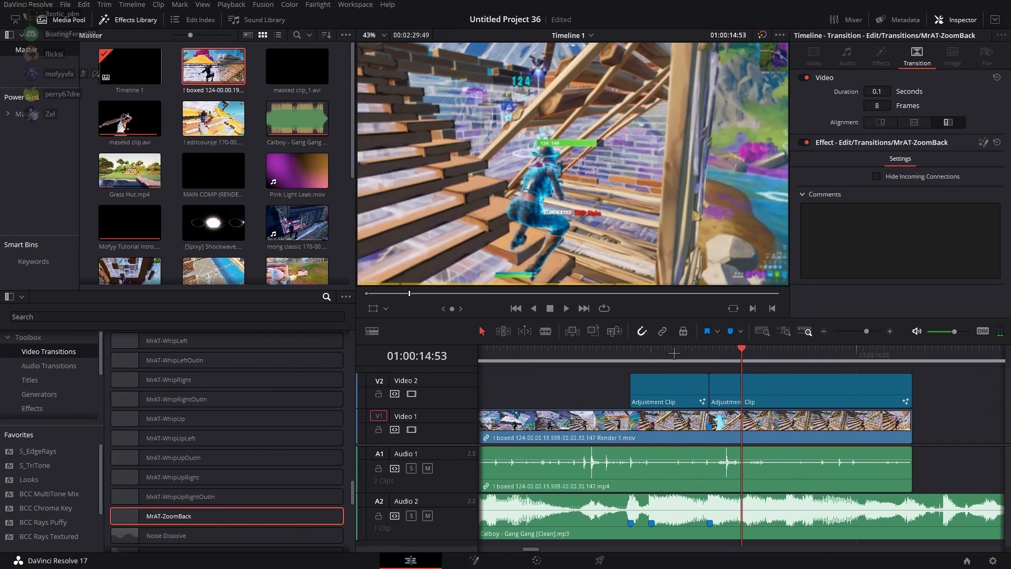
{"action": "left_click_drag", "start_coordinate": [656, 352], "coordinate": [632, 359]}
{"action": "left_click", "coordinate": [635, 436]}
{"action": "key", "text": "ctrl+b"}
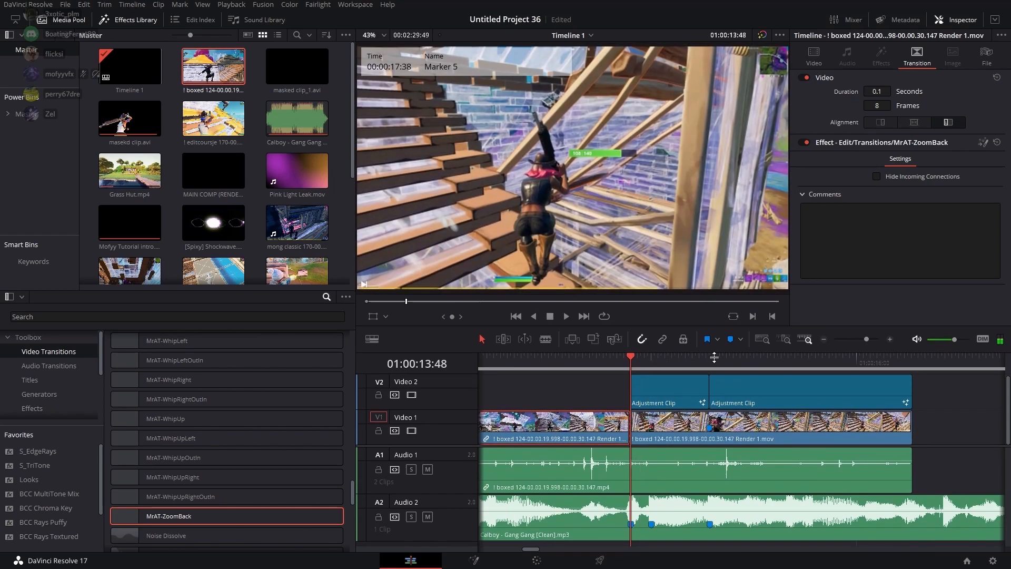
{"action": "left_click", "coordinate": [715, 363]}
{"action": "left_click", "coordinate": [722, 428]}
{"action": "key", "text": "ctrl+b"}
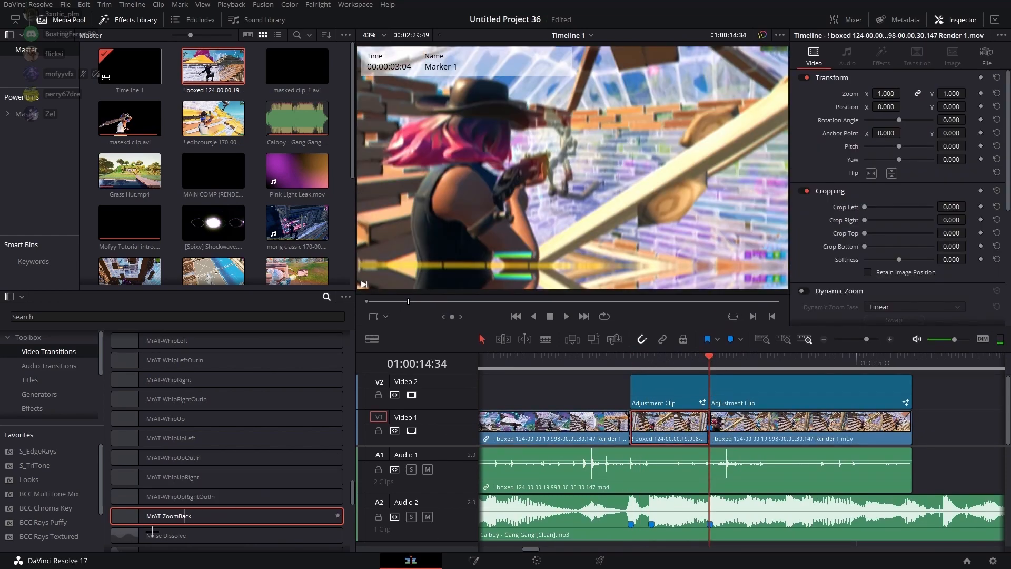
Apply S_HueSatBright to the middle boxed segment and reduce its Saturation to 0.636
{"action": "scroll", "coordinate": [55, 528], "scroll_direction": "down", "scroll_amount": 1}
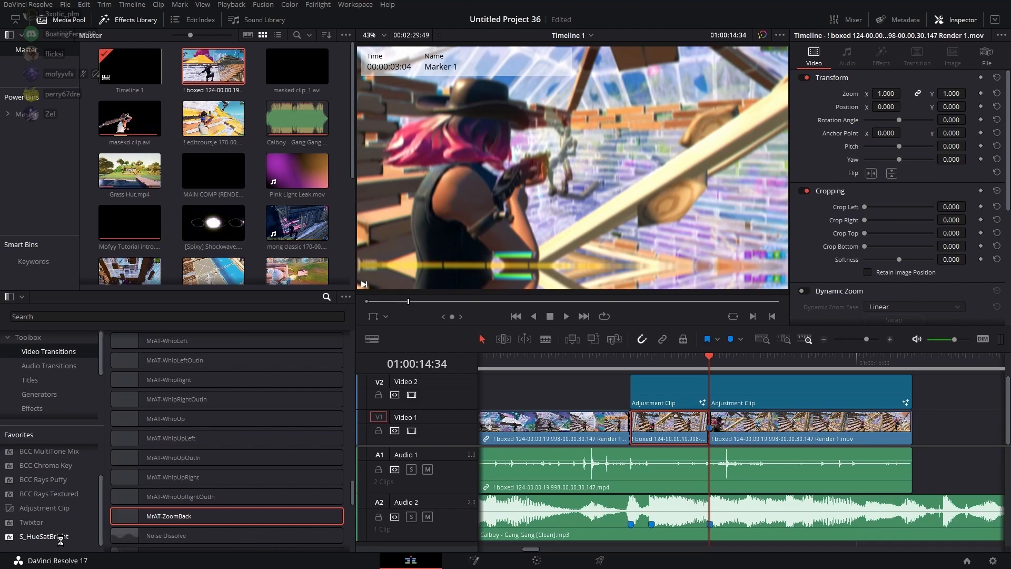
{"action": "left_click_drag", "start_coordinate": [65, 541], "coordinate": [727, 428]}
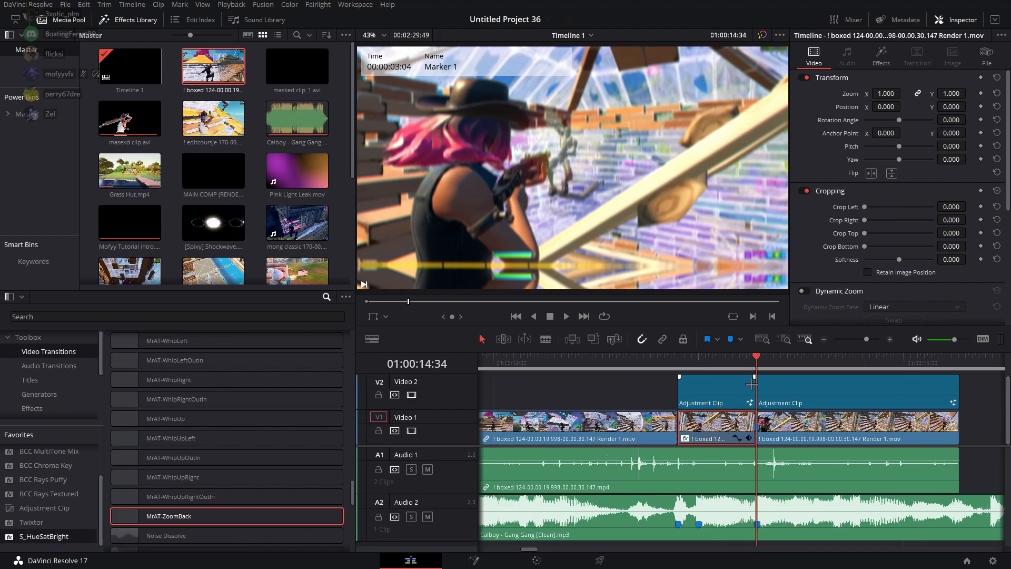
{"action": "left_click", "coordinate": [890, 65]}
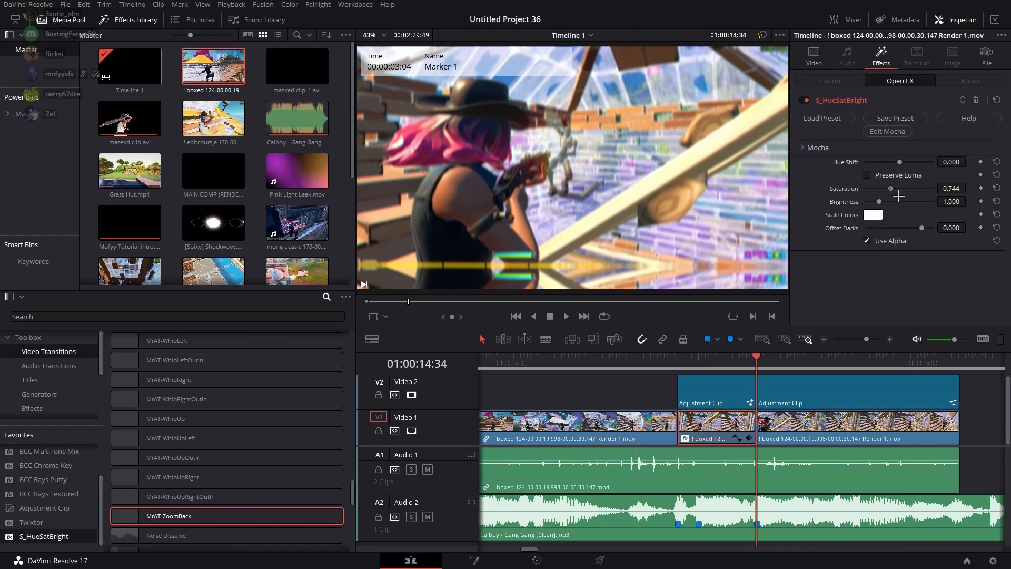
Play the desaturated boxed segment repeatedly from around its starting cut
{"action": "left_click_drag", "start_coordinate": [720, 358], "coordinate": [688, 364]}
{"action": "key", "text": "space"}
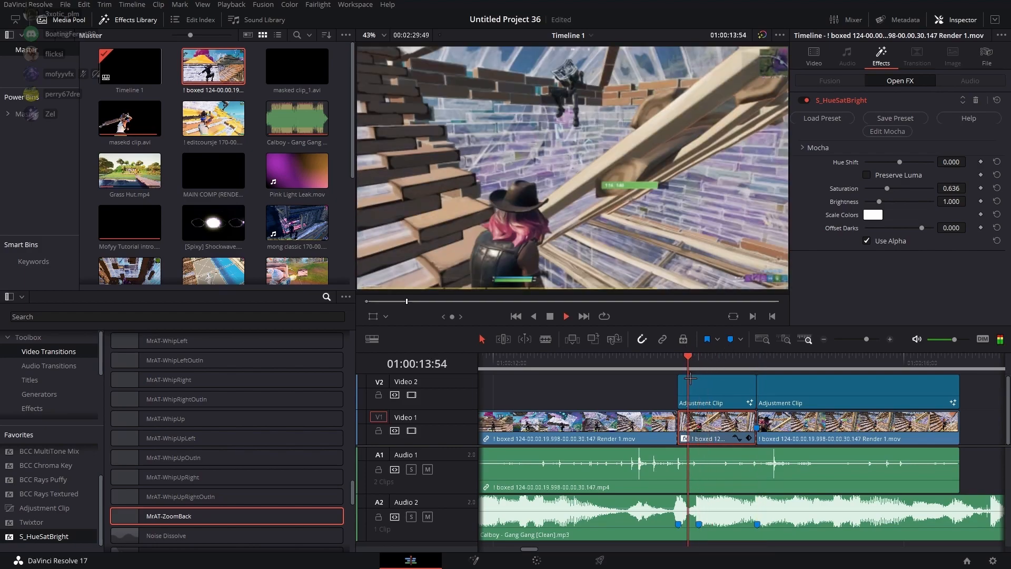
{"action": "key", "text": "space"}
{"action": "left_click", "coordinate": [678, 360]}
{"action": "key", "text": "space"}
{"action": "key", "text": "space"}
{"action": "key", "text": "space"}
{"action": "left_click", "coordinate": [677, 364]}
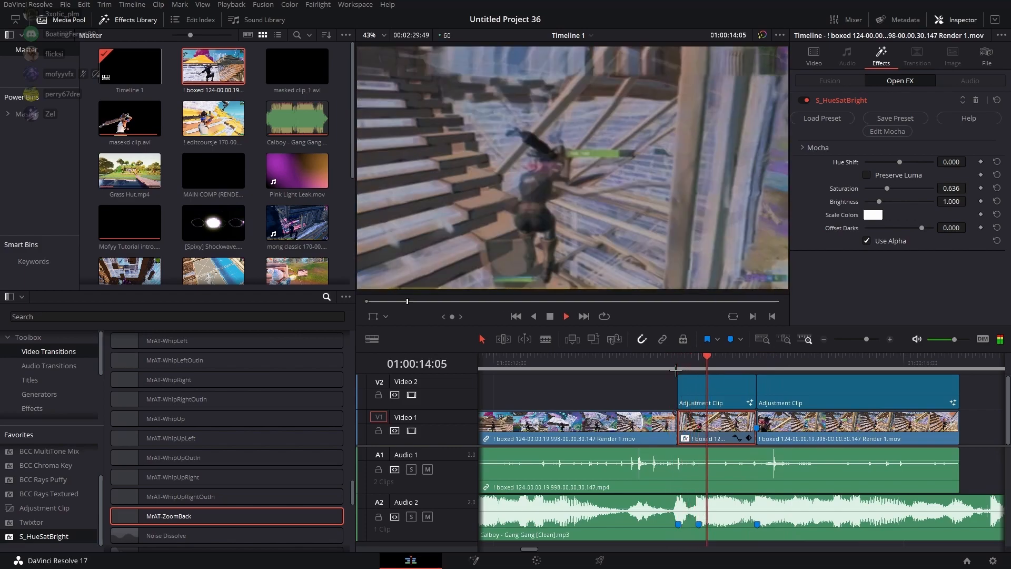
{"action": "key", "text": "space"}
Play the last boxed segment from its starting cut and position the playhead at 01:00:15:19
{"action": "left_click", "coordinate": [793, 362]}
{"action": "left_click_drag", "start_coordinate": [799, 363], "coordinate": [758, 364]}
{"action": "key", "text": "space"}
{"action": "key", "text": "space"}
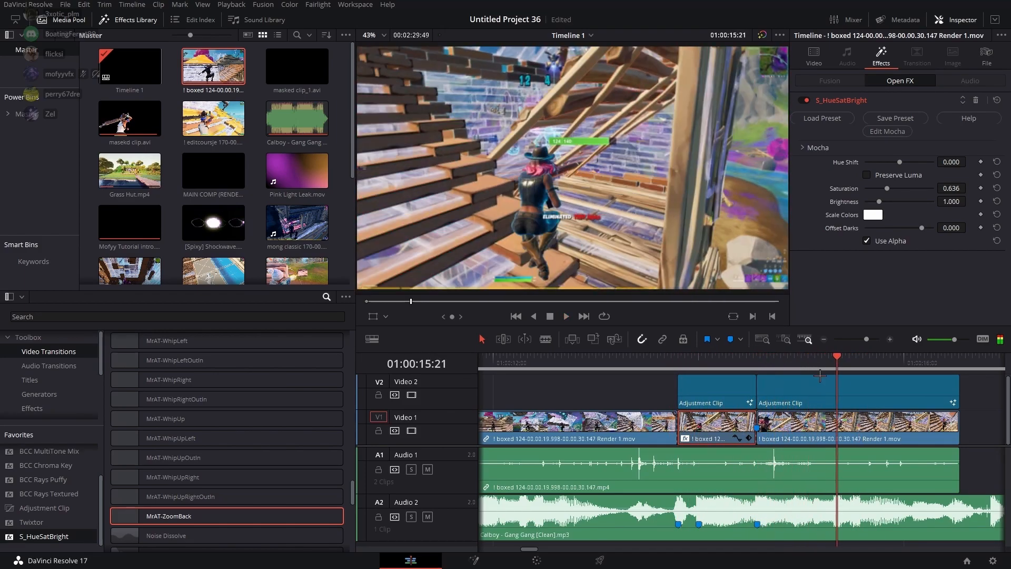
{"action": "key", "text": "Left"}
{"action": "key", "text": "Left"}
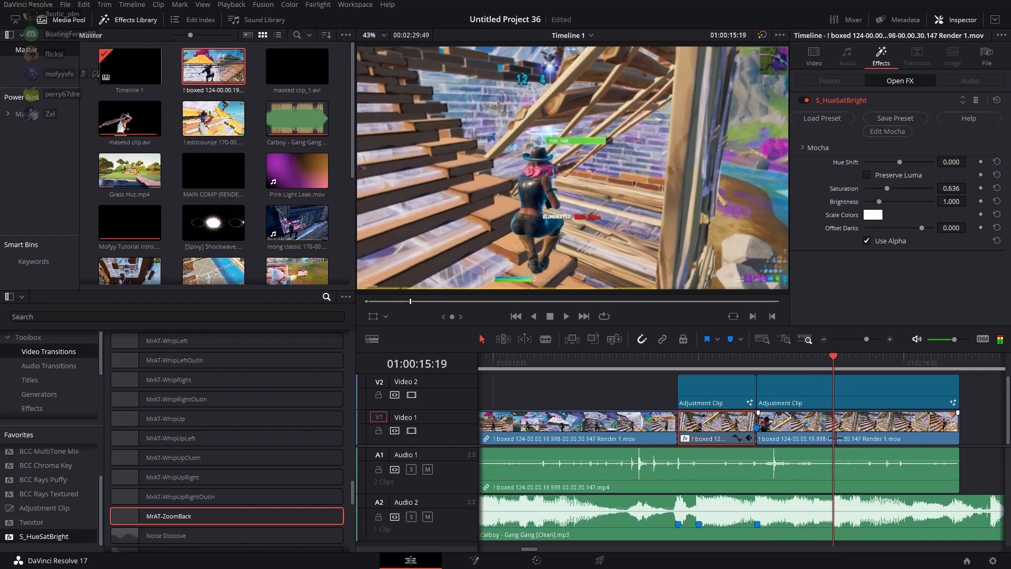
Cut the boxed clip, the second adjustment clip and the linked audio off at 01:00:15:19, deleting everything after that point on those tracks
{"action": "left_click", "coordinate": [835, 436]}
{"action": "key", "text": "ctrl+b"}
{"action": "left_click", "coordinate": [867, 400]}
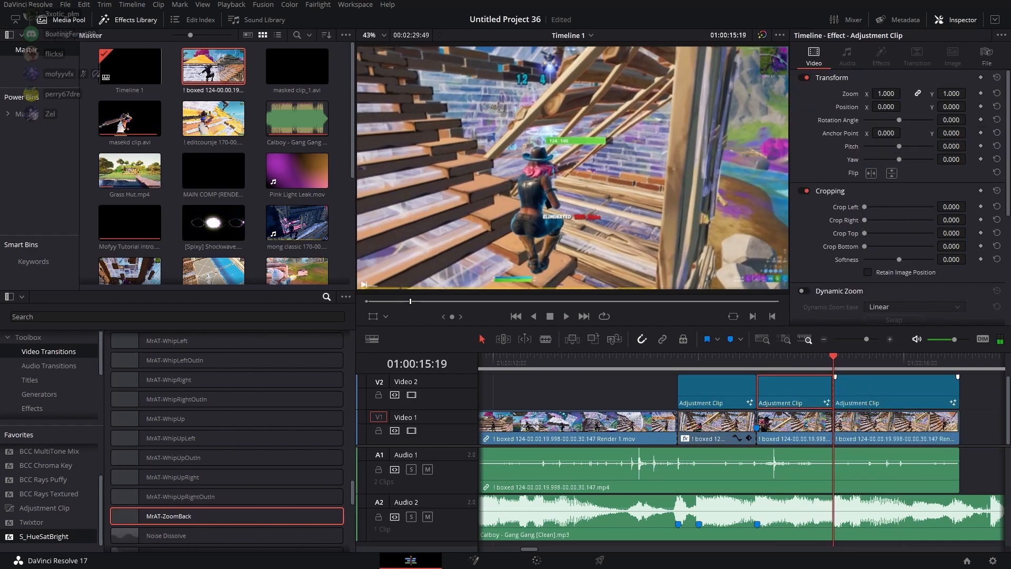
{"action": "left_click_drag", "start_coordinate": [990, 425], "coordinate": [908, 399]}
{"action": "key", "text": "BackSpace"}
{"action": "left_click", "coordinate": [874, 460]}
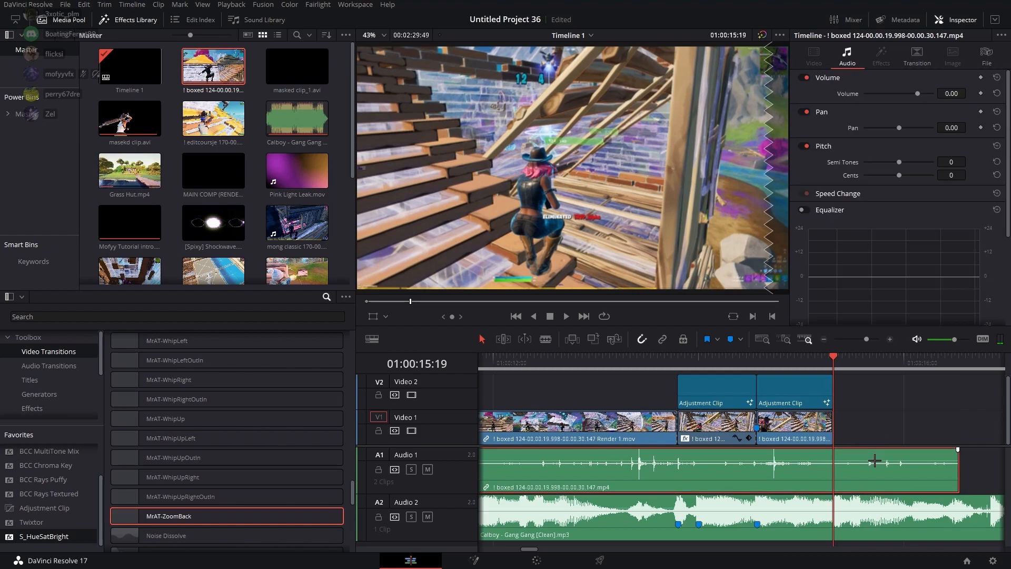
{"action": "key", "text": "BackSpace"}
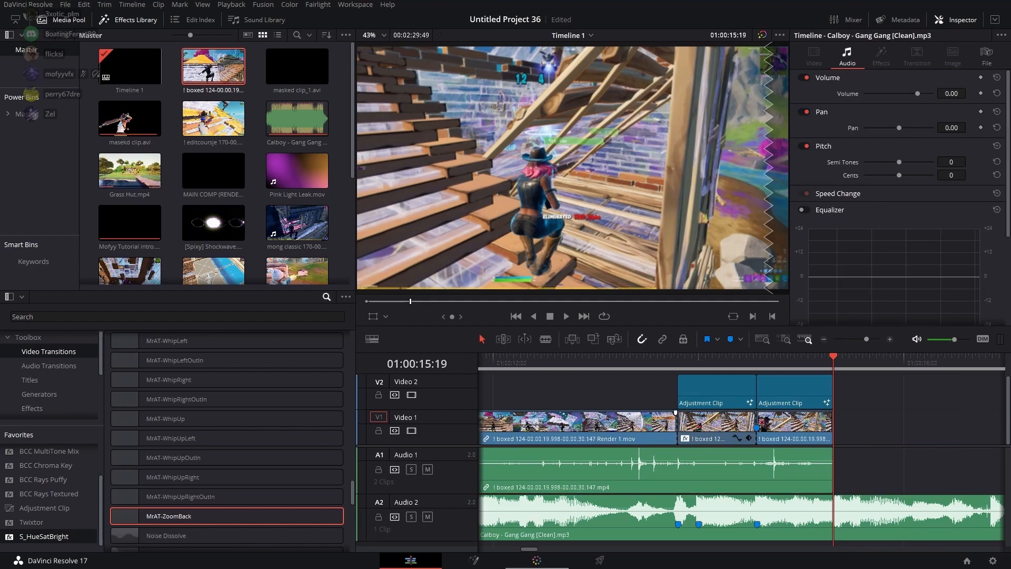
Place the "! ar in box 170" gameplay clip on Video 1 at 01:00:15:19 and play its opening
{"action": "scroll", "coordinate": [174, 202], "scroll_direction": "down", "scroll_amount": 3}
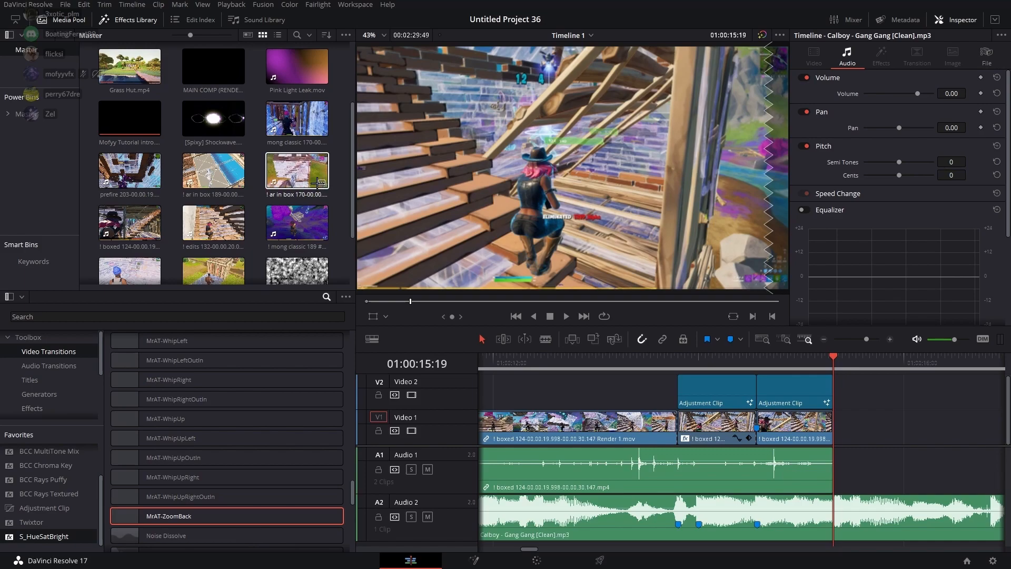
{"action": "left_click_drag", "start_coordinate": [316, 182], "coordinate": [843, 428]}
{"action": "left_click_drag", "start_coordinate": [535, 549], "coordinate": [556, 555]}
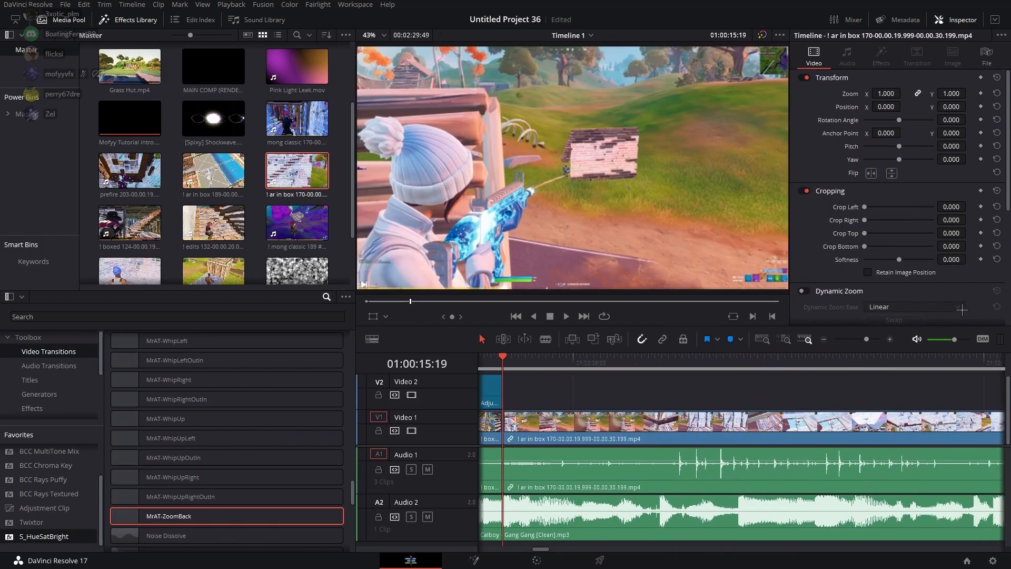
{"action": "mouse_move", "coordinate": [867, 339]}
{"action": "left_mouse_down"}
{"action": "mouse_move", "coordinate": [855, 338]}
{"action": "mouse_move", "coordinate": [867, 338]}
{"action": "left_mouse_up"}
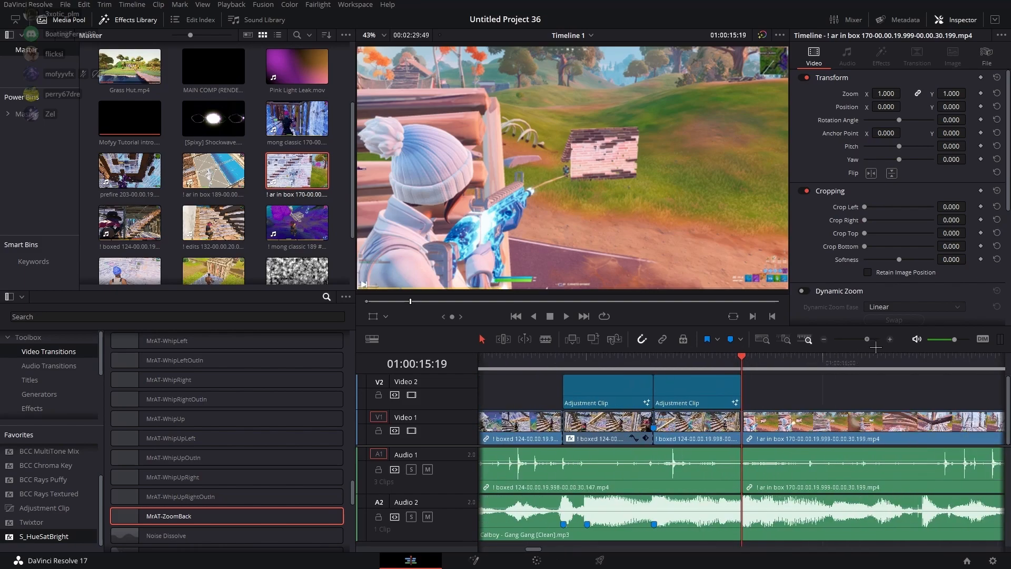
{"action": "key", "text": "space"}
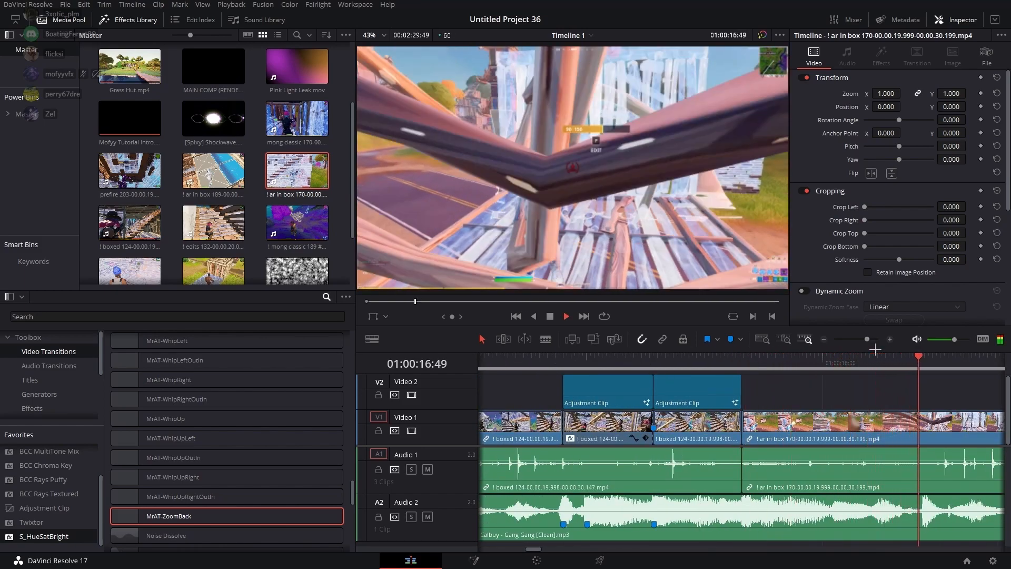
{"action": "key", "text": "space"}
Add a marker to the music track on the beat at 01:00:17:37
{"action": "left_click_drag", "start_coordinate": [771, 364], "coordinate": [756, 368]}
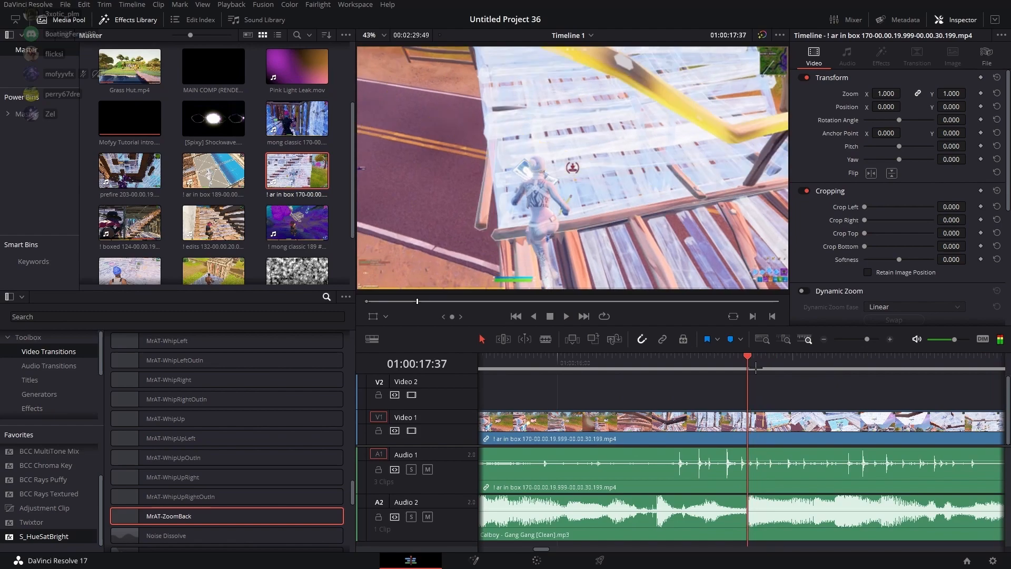
{"action": "left_click", "coordinate": [765, 494]}
{"action": "left_click_drag", "start_coordinate": [867, 339], "coordinate": [861, 339]}
{"action": "key", "text": "m"}
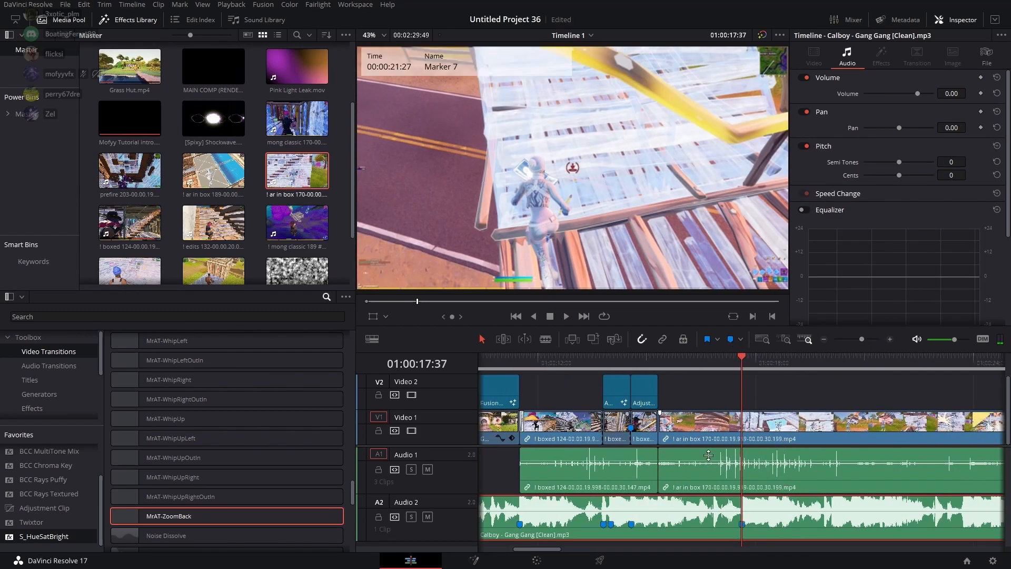
Add a marker to the ar in box clip on the elimination shot at 01:00:23:50
{"action": "left_click_drag", "start_coordinate": [547, 550], "coordinate": [555, 550]}
{"action": "left_click_drag", "start_coordinate": [847, 368], "coordinate": [885, 371]}
{"action": "key", "text": "Right"}
{"action": "left_click", "coordinate": [883, 440]}
{"action": "key", "text": "m"}
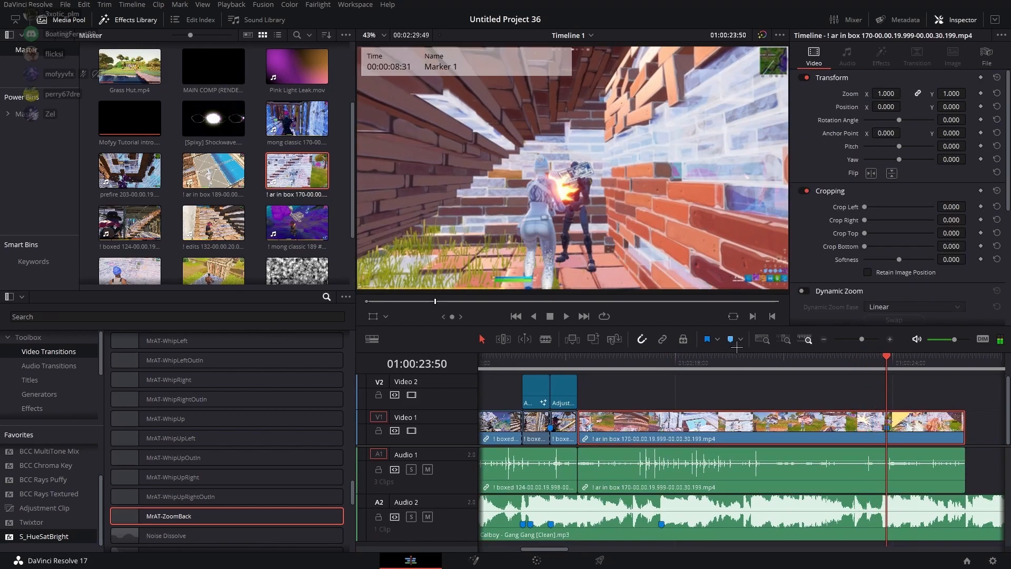
Trim and move the ar in box video and audio so the shot marker meets the 01:00:17:37 music marker, then play it
{"action": "left_click_drag", "start_coordinate": [583, 439], "coordinate": [816, 428]}
{"action": "left_click_drag", "start_coordinate": [927, 421], "coordinate": [702, 431]}
{"action": "left_click_drag", "start_coordinate": [590, 438], "coordinate": [850, 476]}
{"action": "left_click_drag", "start_coordinate": [939, 487], "coordinate": [713, 480]}
{"action": "left_click_drag", "start_coordinate": [625, 477], "coordinate": [590, 475]}
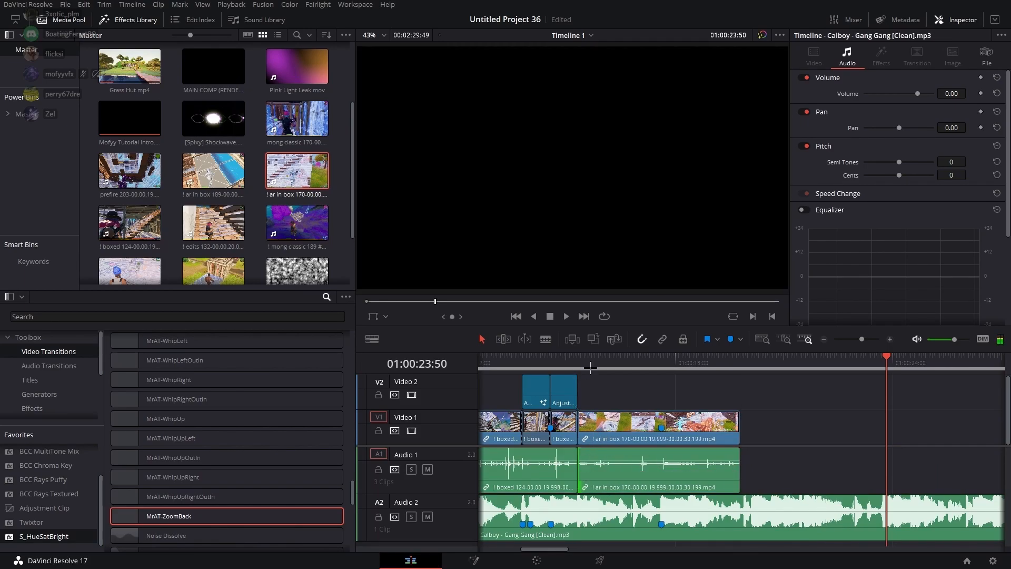
{"action": "left_click", "coordinate": [590, 363]}
{"action": "key", "text": "space"}
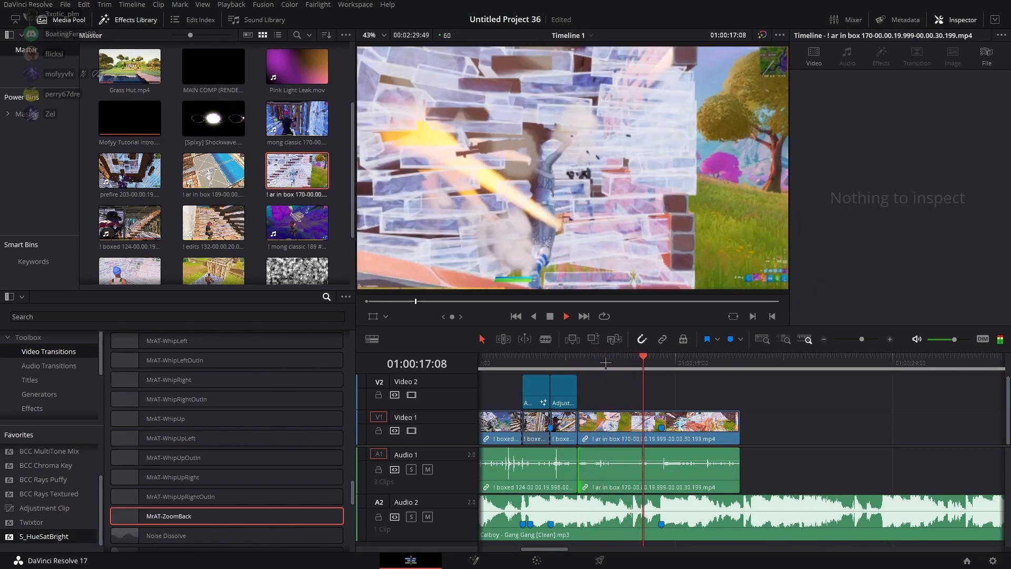
{"action": "key", "text": "space"}
Show the retime controls for the ar in box clip and add a speed point on the shot marker at 01:00:17:37
{"action": "right_click", "coordinate": [683, 429]}
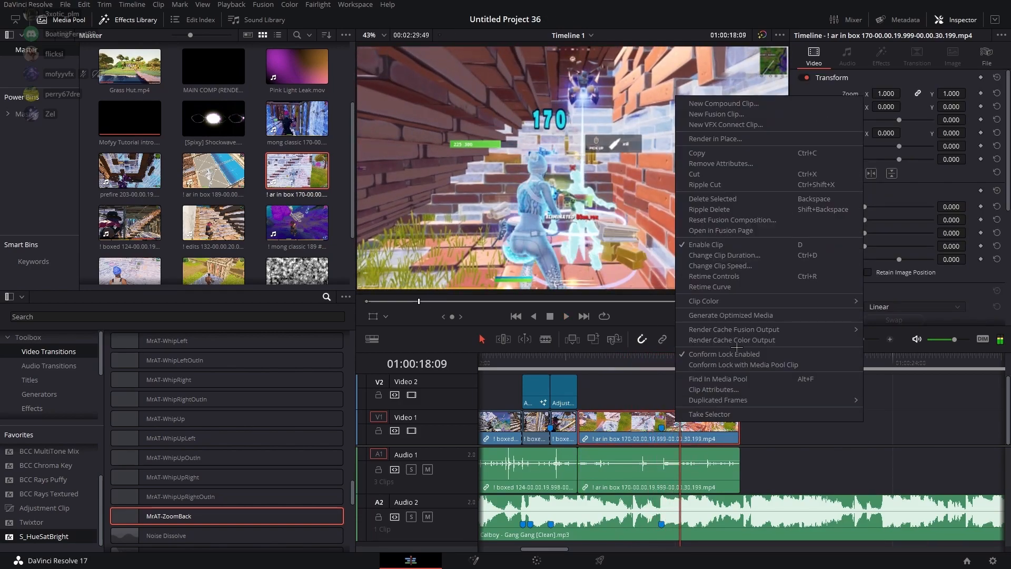
{"action": "left_click", "coordinate": [700, 272]}
{"action": "left_click", "coordinate": [673, 364]}
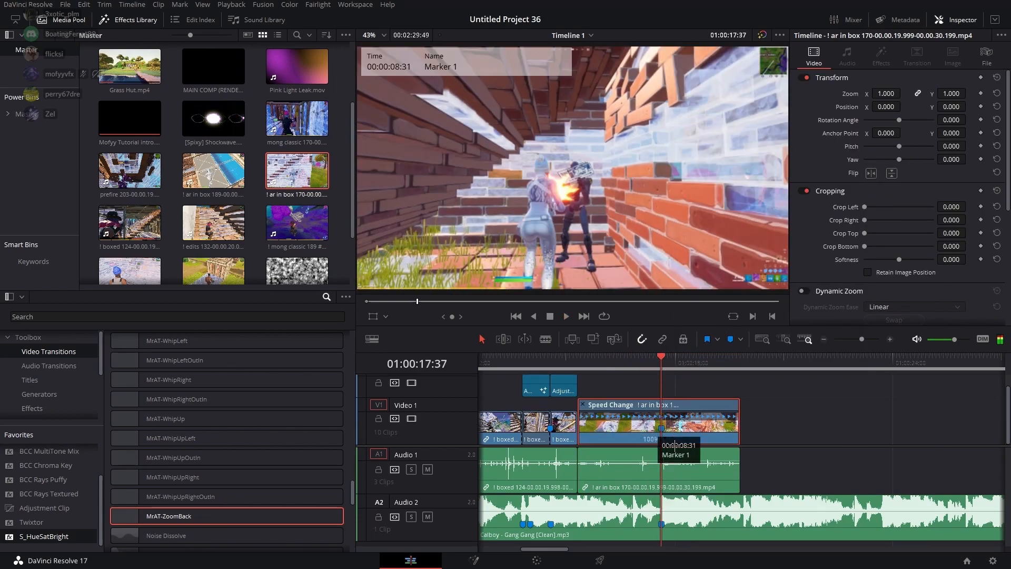
{"action": "left_click", "coordinate": [665, 438]}
{"action": "left_click", "coordinate": [684, 461]}
Add a speed point at 01:00:17:08 and set the segment between it and the shot to 50% speed
{"action": "left_click", "coordinate": [648, 363]}
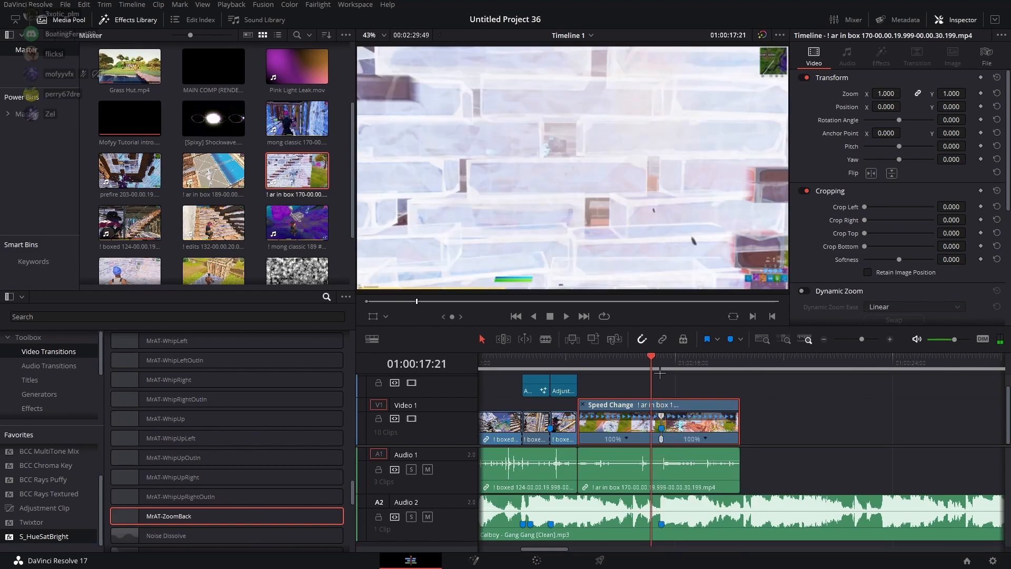
{"action": "left_click_drag", "start_coordinate": [658, 373], "coordinate": [652, 374]}
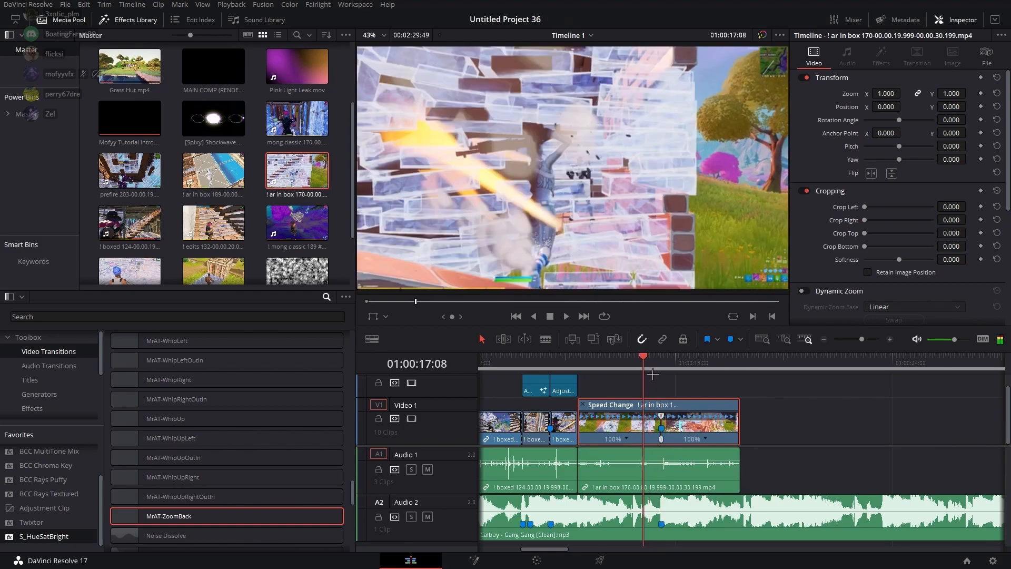
{"action": "left_click", "coordinate": [626, 439]}
{"action": "left_click", "coordinate": [653, 453]}
{"action": "left_click", "coordinate": [651, 439]}
{"action": "mouse_move", "coordinate": [684, 479]}
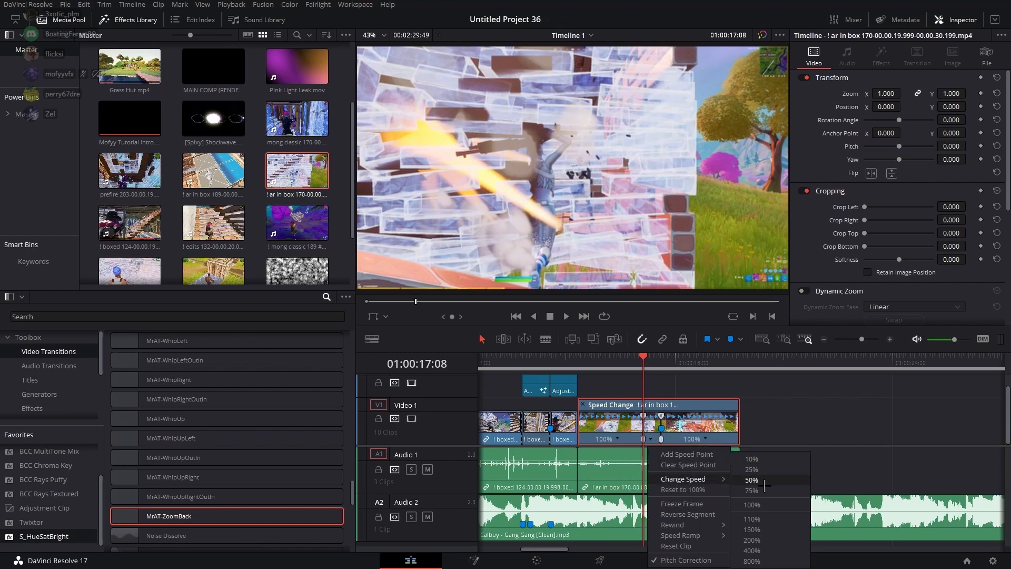
{"action": "left_click", "coordinate": [753, 480]}
Review the footage after the slowed segment and add another speed point at 01:00:18:15
{"action": "left_click", "coordinate": [687, 383]}
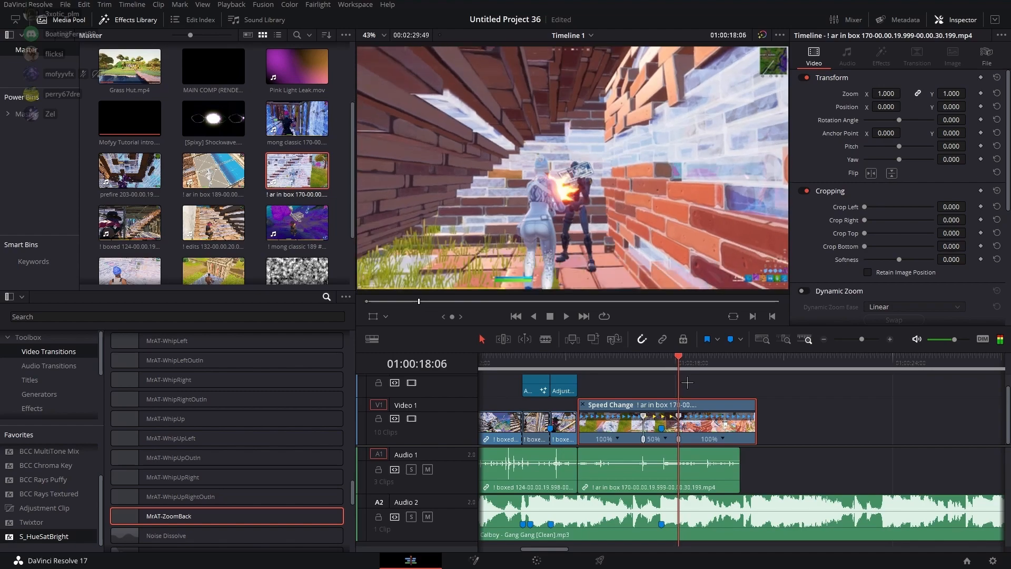
{"action": "key", "text": "space"}
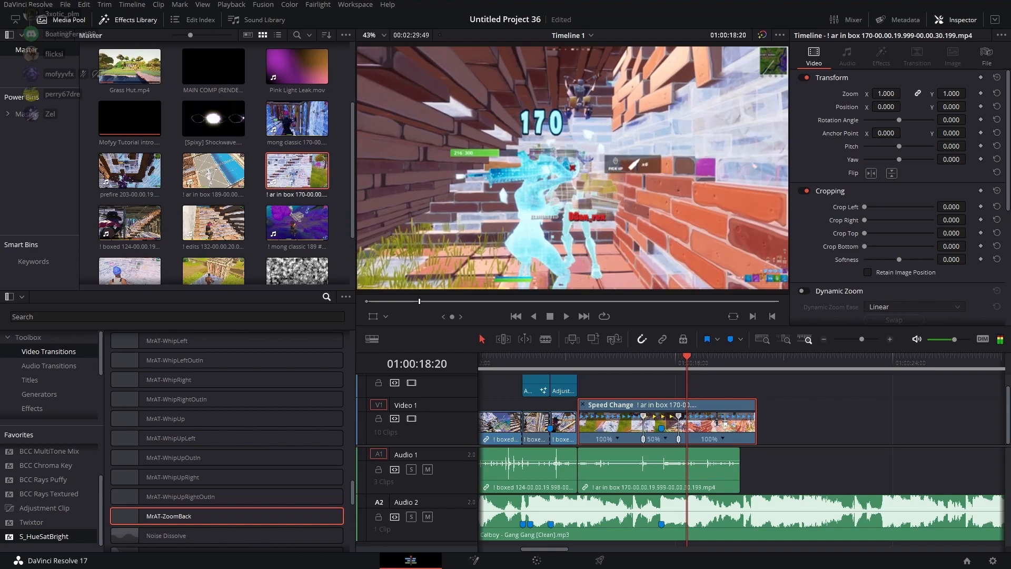
{"action": "key", "text": "j"}
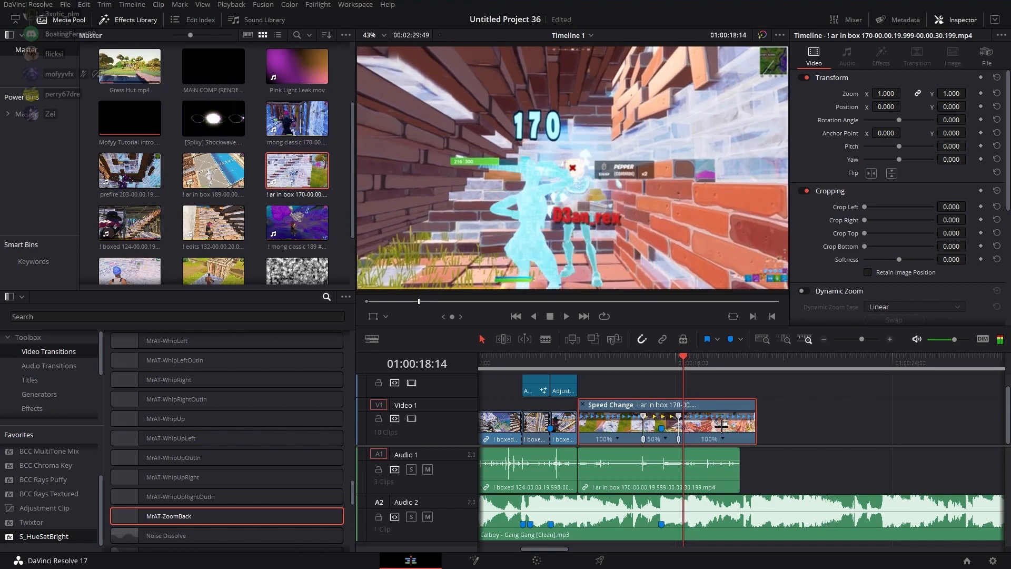
{"action": "key", "text": "Right"}
{"action": "key", "text": "Right"}
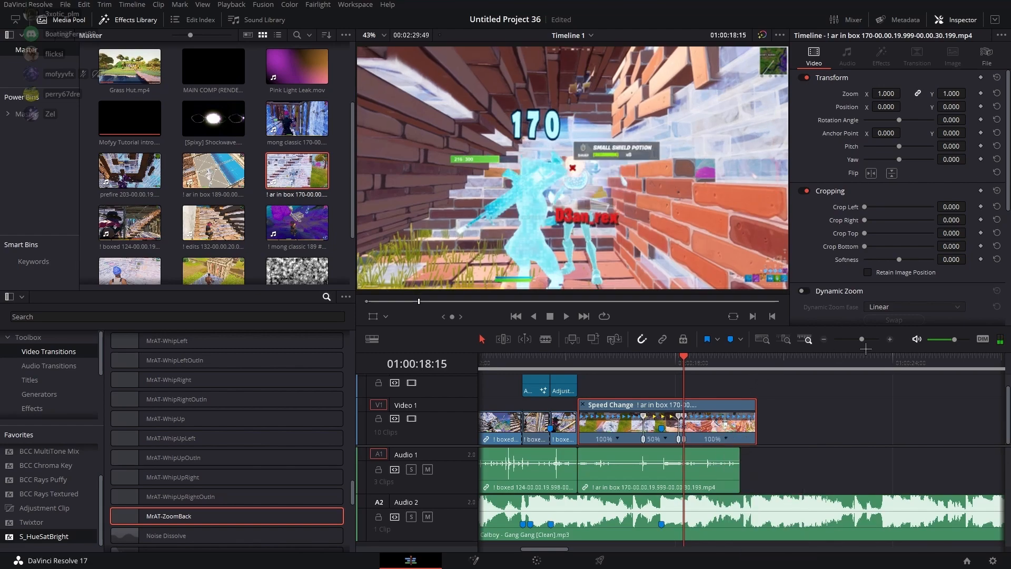
Set the short segment after the shot to 200% speed and the remaining last segment to 50%
{"action": "left_click_drag", "start_coordinate": [865, 349], "coordinate": [870, 349]}
{"action": "left_click", "coordinate": [723, 439]}
{"action": "mouse_move", "coordinate": [806, 493]}
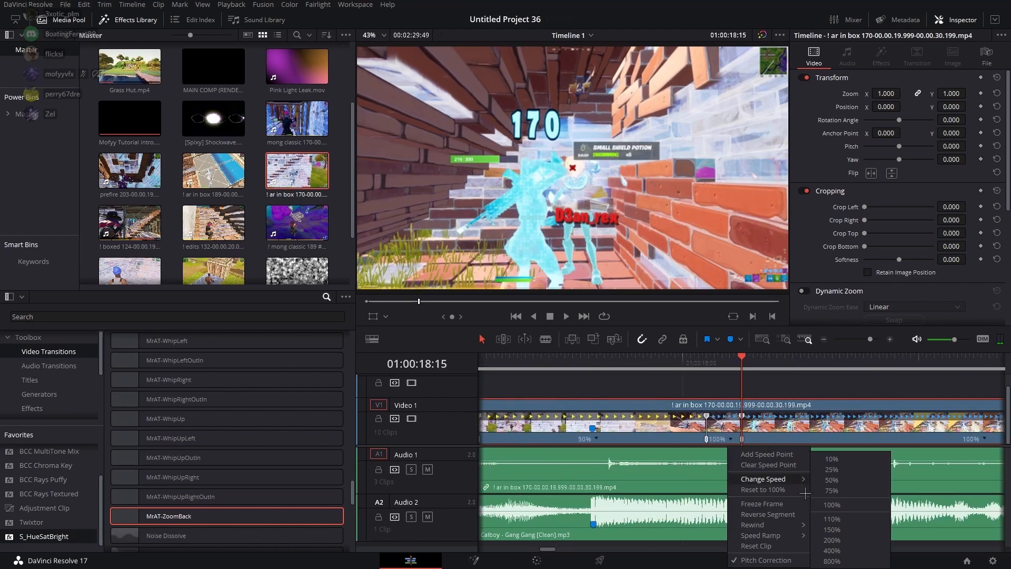
{"action": "left_click", "coordinate": [832, 540]}
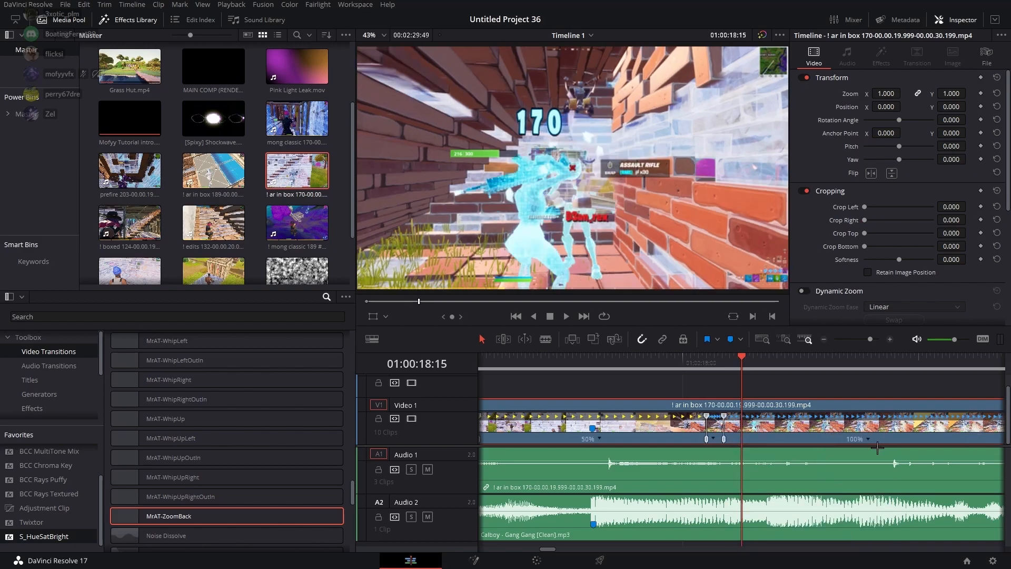
{"action": "left_click", "coordinate": [868, 438]}
{"action": "mouse_move", "coordinate": [881, 479]}
{"action": "left_click", "coordinate": [834, 481]}
Mark the retimed clip at 01:00:18:06 and shift its start so that marker meets the music marker at 01:00:17:37
{"action": "left_click_drag", "start_coordinate": [742, 362], "coordinate": [707, 363]}
{"action": "left_click", "coordinate": [731, 340]}
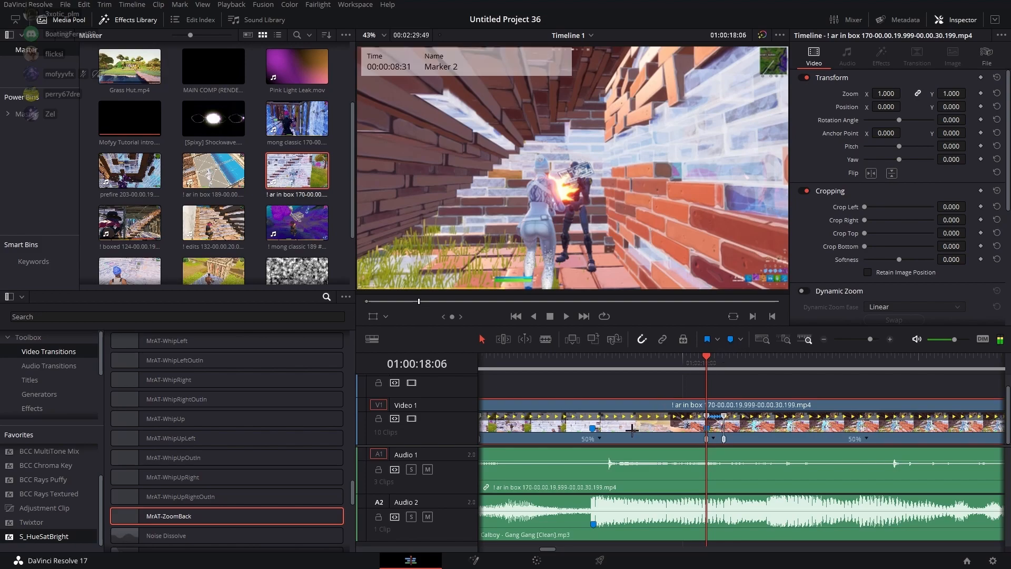
{"action": "left_click_drag", "start_coordinate": [871, 339], "coordinate": [866, 339]}
{"action": "mouse_move", "coordinate": [522, 435]}
{"action": "left_mouse_down"}
{"action": "mouse_move", "coordinate": [558, 437]}
{"action": "mouse_move", "coordinate": [511, 439]}
{"action": "left_mouse_up"}
Delete the ar in box clip's audio, close its retime controls and play the clip from its start
{"action": "left_click", "coordinate": [545, 462]}
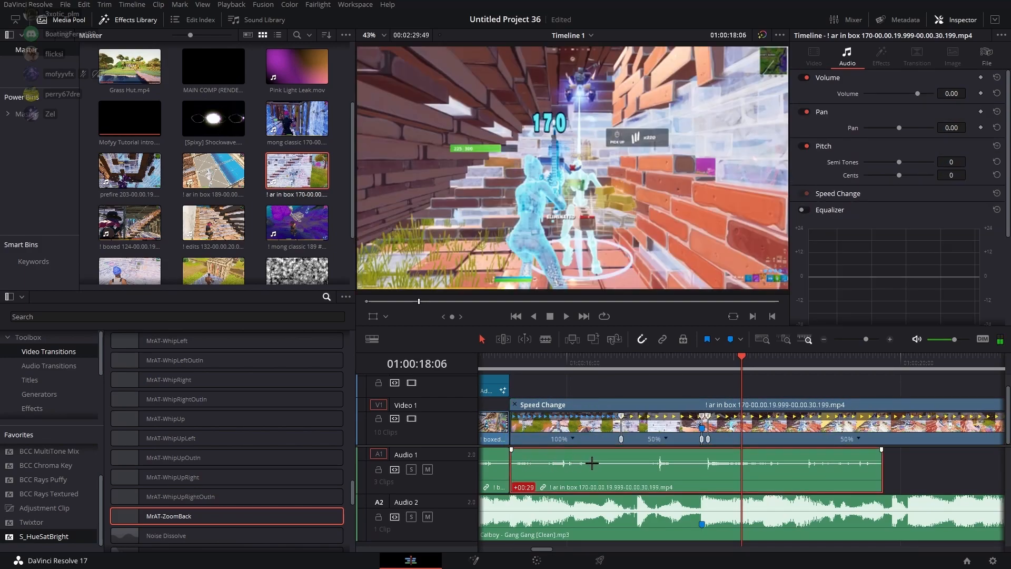
{"action": "key", "text": "BackSpace"}
{"action": "left_click", "coordinate": [515, 405]}
{"action": "left_click", "coordinate": [510, 367]}
{"action": "key", "text": "space"}
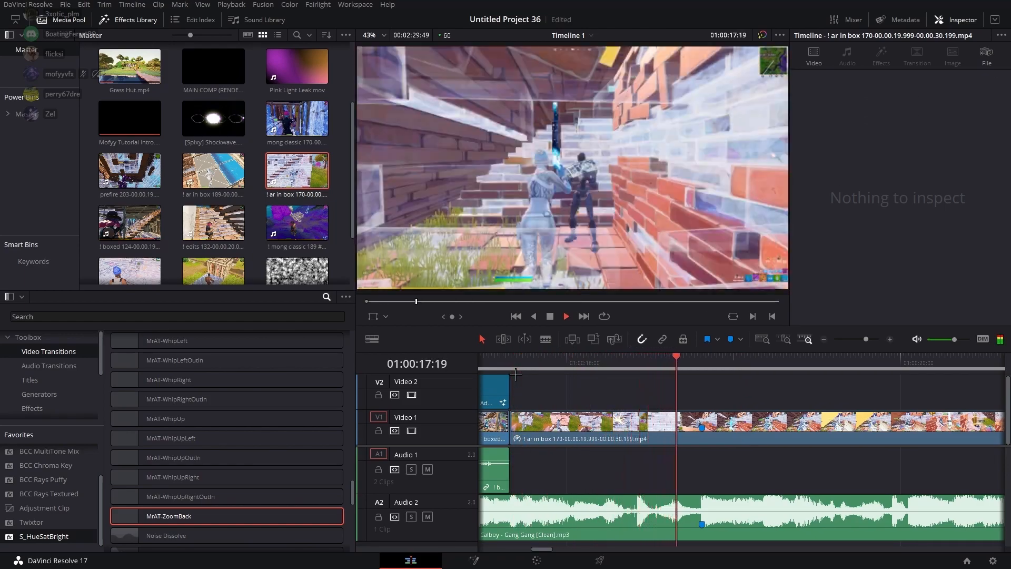
{"action": "key", "text": "space"}
Set the ar in box clip's Retime Process to Optical Flow and play the slowed section
{"action": "left_click", "coordinate": [590, 416]}
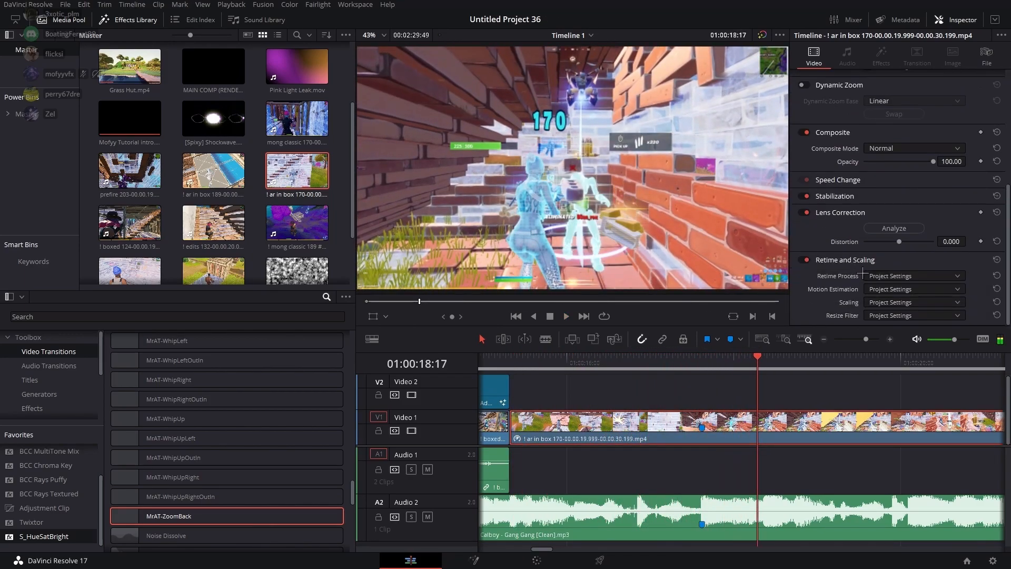
{"action": "left_click", "coordinate": [891, 276]}
{"action": "left_click", "coordinate": [895, 322]}
{"action": "key", "text": "space"}
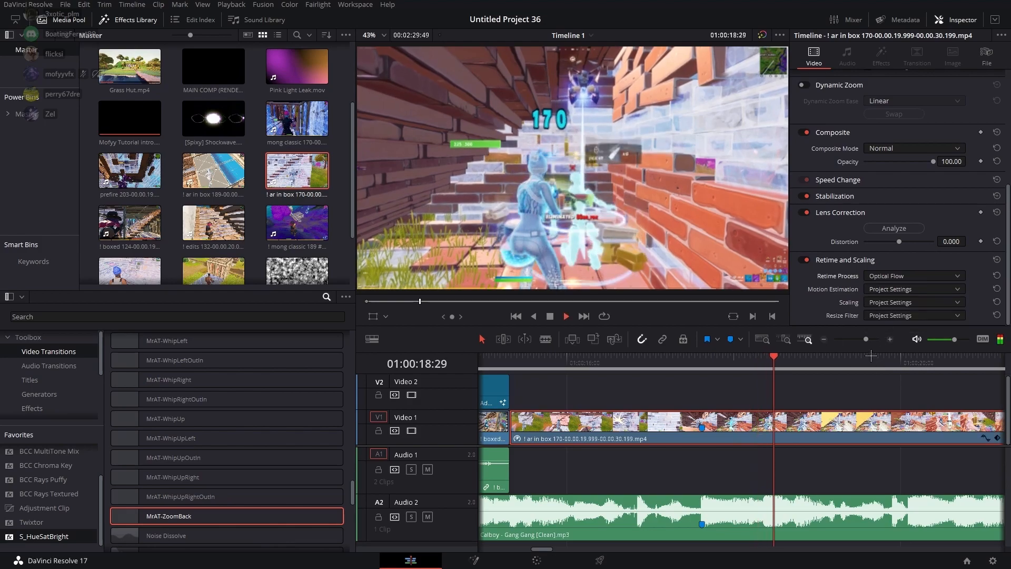
{"action": "left_click_drag", "start_coordinate": [679, 359], "coordinate": [596, 362]}
{"action": "key", "text": "space"}
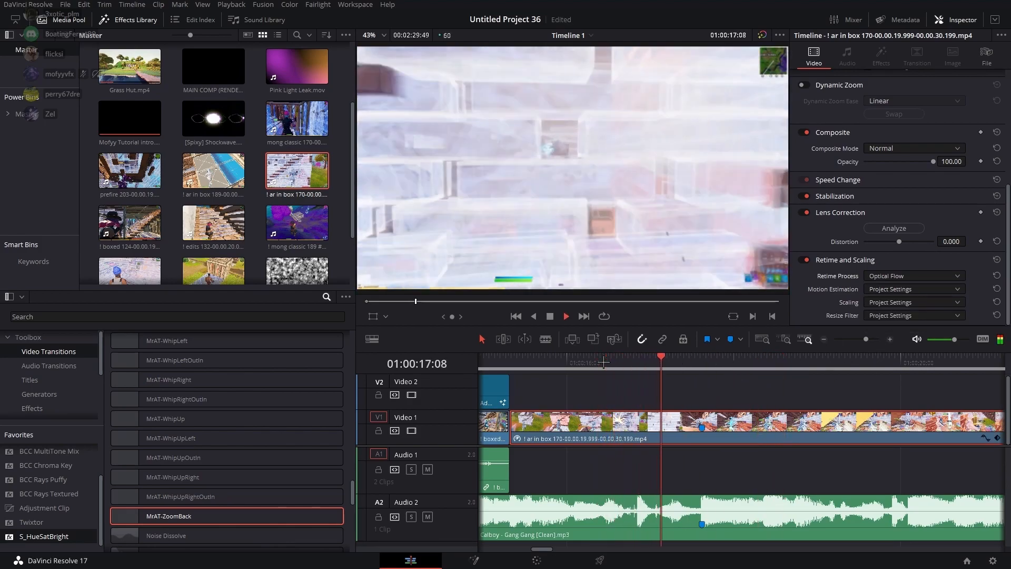
{"action": "key", "text": "space"}
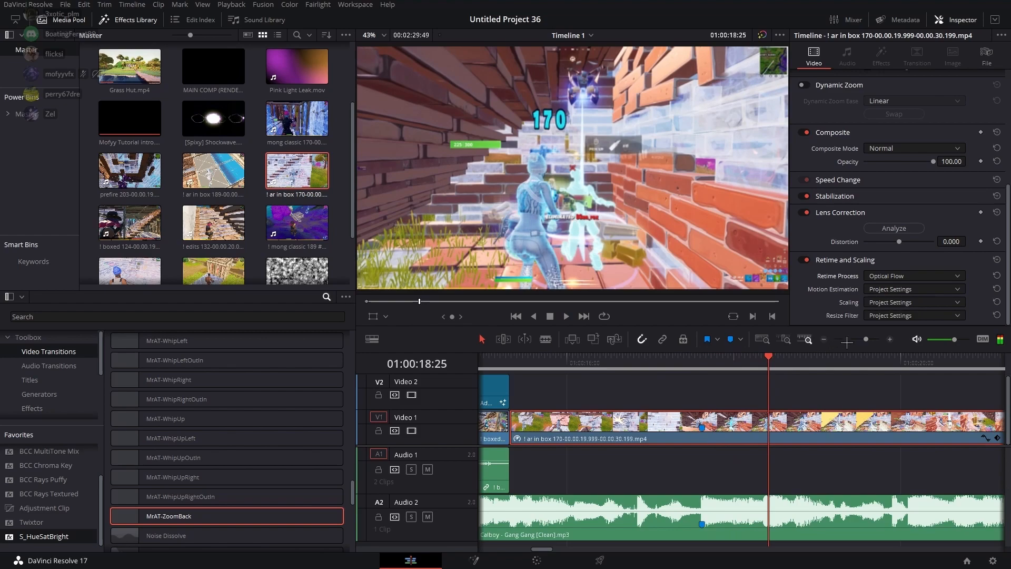
Add a marker to the music track on the next beat at 01:00:18:22
{"action": "key", "text": "Left"}
{"action": "key", "text": "Left"}
{"action": "key", "text": "Left"}
{"action": "key", "text": "Left"}
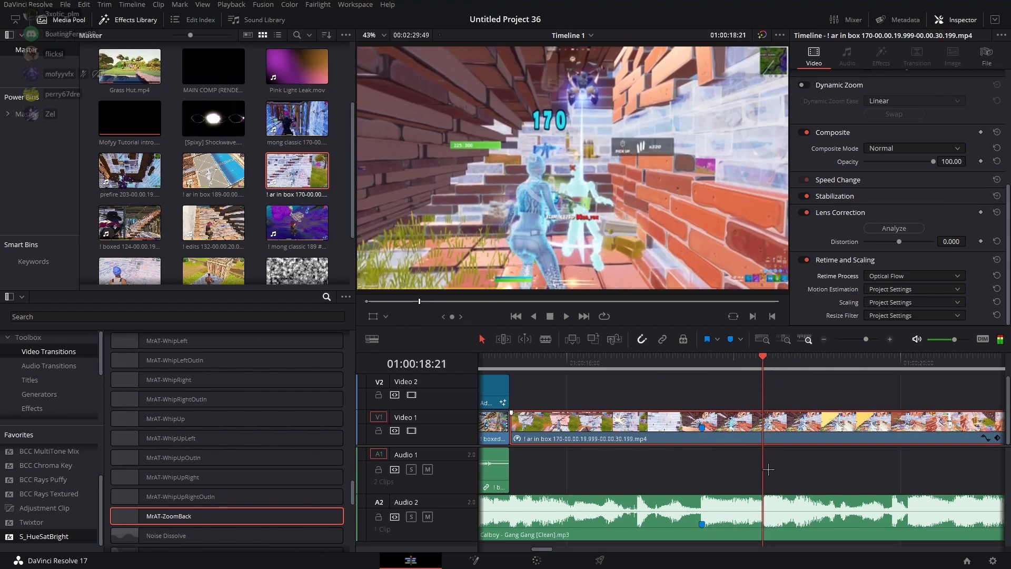
{"action": "key", "text": "Right"}
{"action": "left_click", "coordinate": [778, 503]}
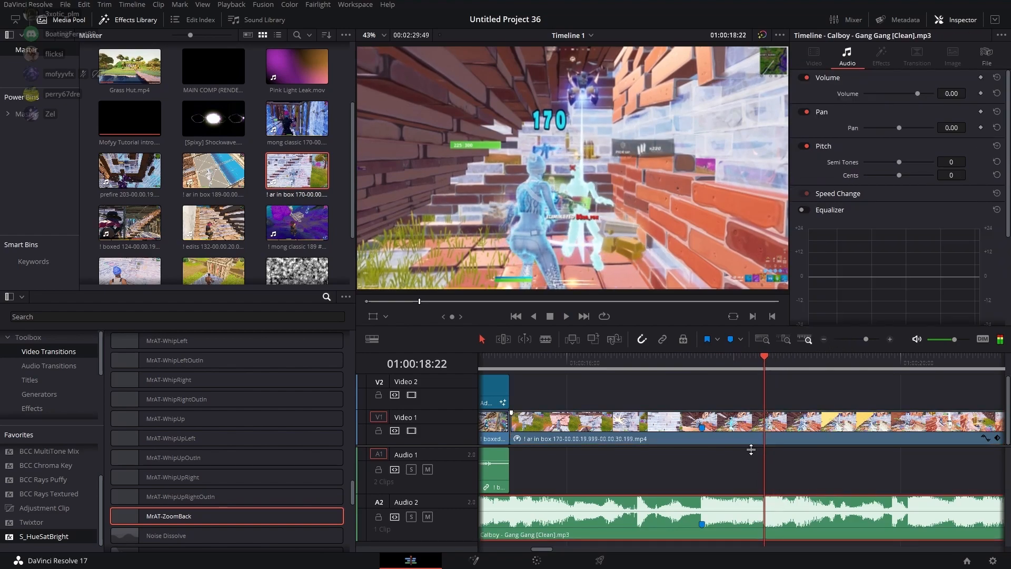
{"action": "left_click", "coordinate": [735, 342]}
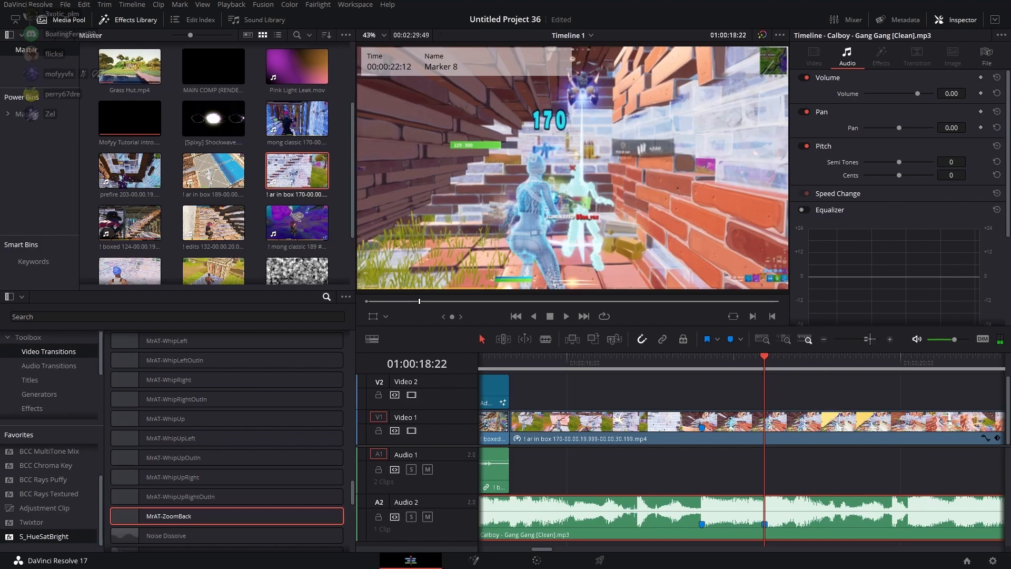
Split the ar in box clip on Video 1 at the 01:00:17:37 marker
{"action": "left_click_drag", "start_coordinate": [869, 339], "coordinate": [865, 339]}
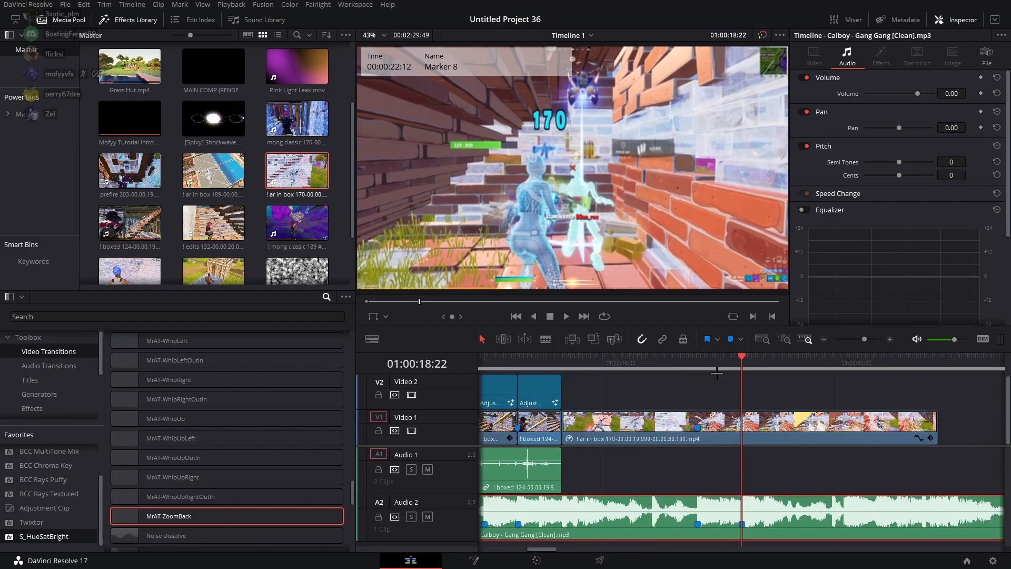
{"action": "left_click", "coordinate": [701, 371]}
{"action": "left_click", "coordinate": [710, 421]}
{"action": "key", "text": "ctrl+b"}
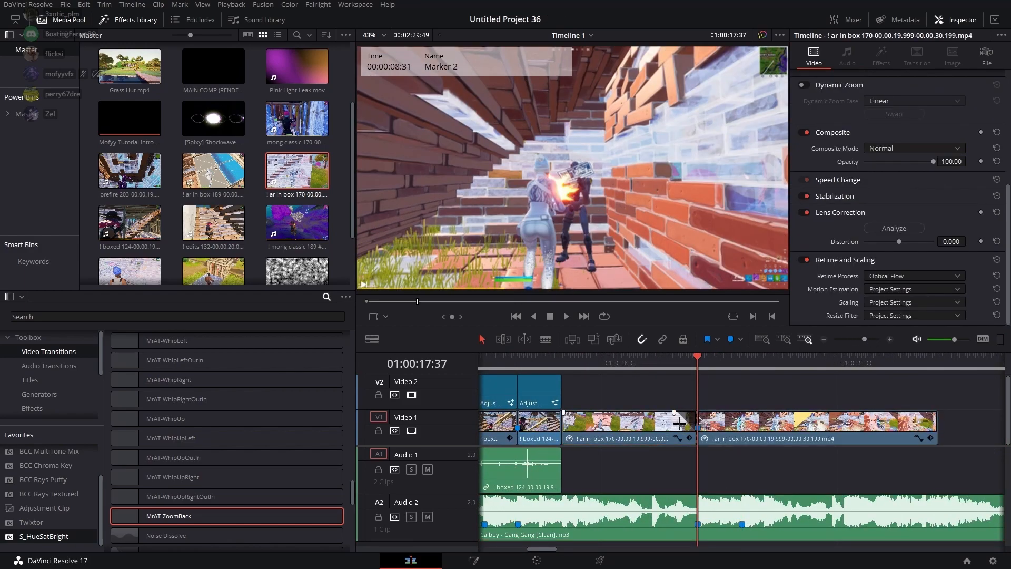
Play the ar in box clip across the cut at 01:00:17:37
{"action": "left_click", "coordinate": [643, 363]}
{"action": "key", "text": "space"}
{"action": "left_click", "coordinate": [654, 368]}
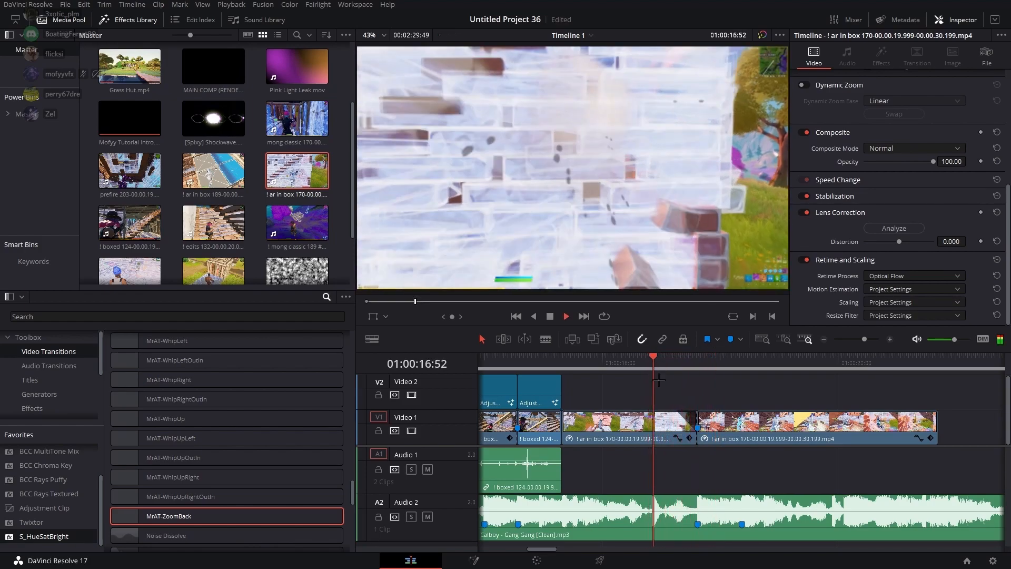
{"action": "key", "text": "space"}
{"action": "mouse_move", "coordinate": [546, 549]}
{"action": "left_mouse_down"}
{"action": "mouse_move", "coordinate": [519, 550]}
{"action": "mouse_move", "coordinate": [545, 549]}
{"action": "left_mouse_up"}
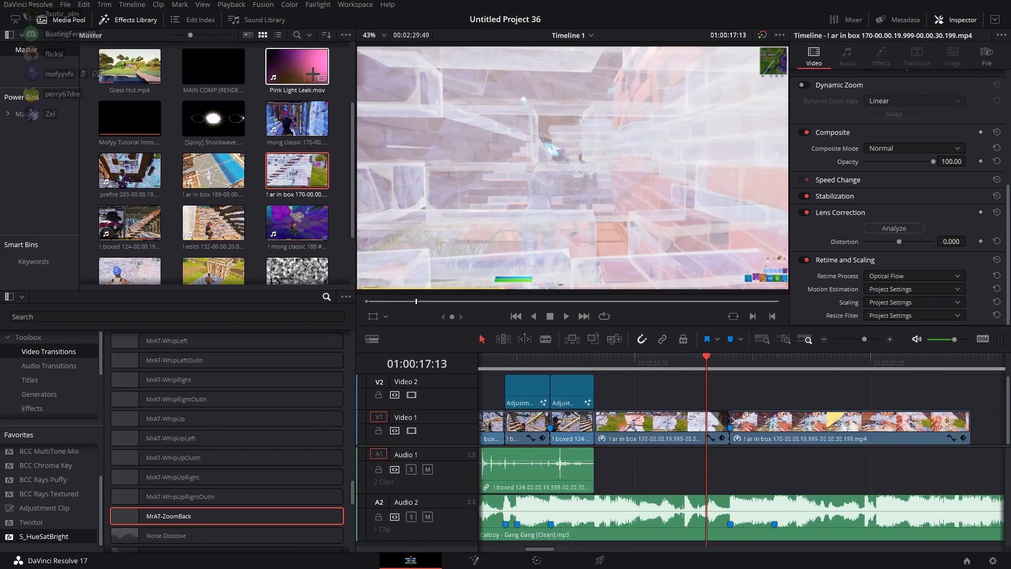
Add Pink Light Leak.mov to the timeline, delete its audio and move the video to Video 2 over the ar in box cut
{"action": "scroll", "coordinate": [295, 100], "scroll_direction": "down", "scroll_amount": 2}
{"action": "scroll", "coordinate": [262, 133], "scroll_direction": "up", "scroll_amount": 5}
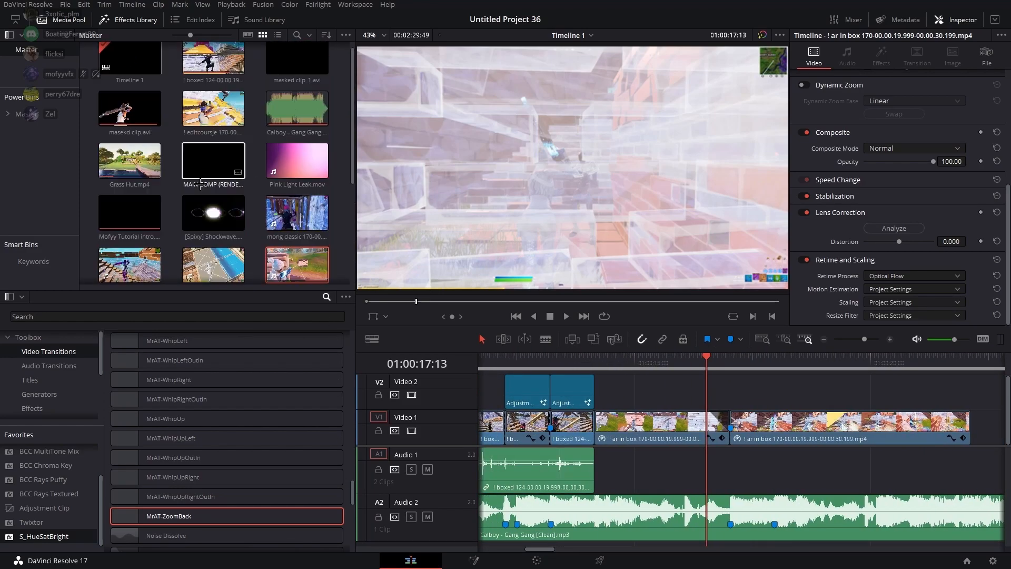
{"action": "left_click_drag", "start_coordinate": [295, 66], "coordinate": [975, 462]}
{"action": "left_click", "coordinate": [971, 461]}
{"action": "key", "text": "BackSpace"}
{"action": "mouse_move", "coordinate": [990, 420]}
{"action": "left_mouse_down"}
{"action": "mouse_move", "coordinate": [719, 371]}
{"action": "mouse_move", "coordinate": [678, 428]}
{"action": "mouse_move", "coordinate": [674, 407]}
{"action": "left_mouse_up"}
{"action": "key", "text": "Down"}
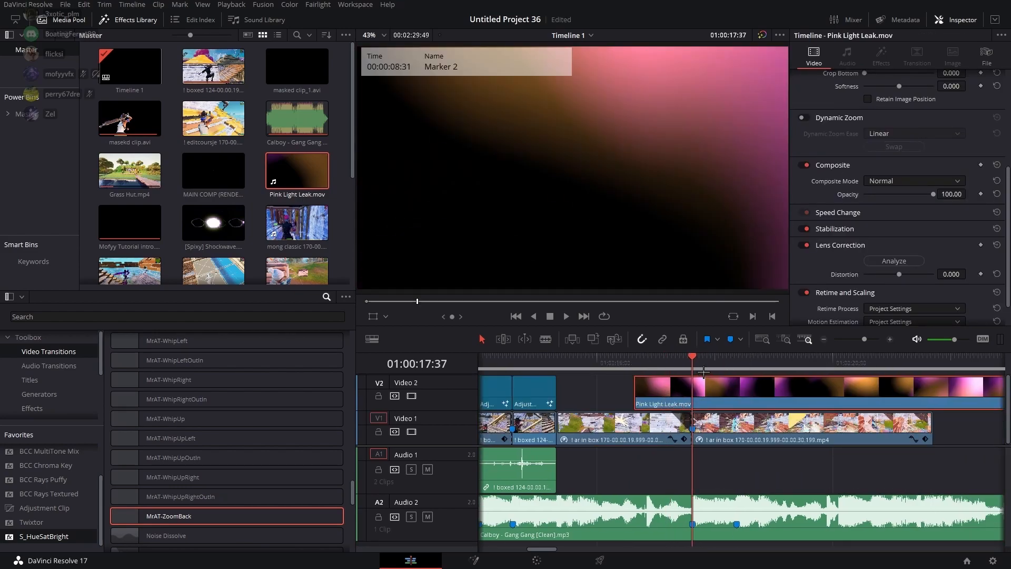
Undo and redo the light leak's audio deletion and its move to Video 2
{"action": "key", "text": "ctrl+z"}
{"action": "key", "text": "ctrl+z"}
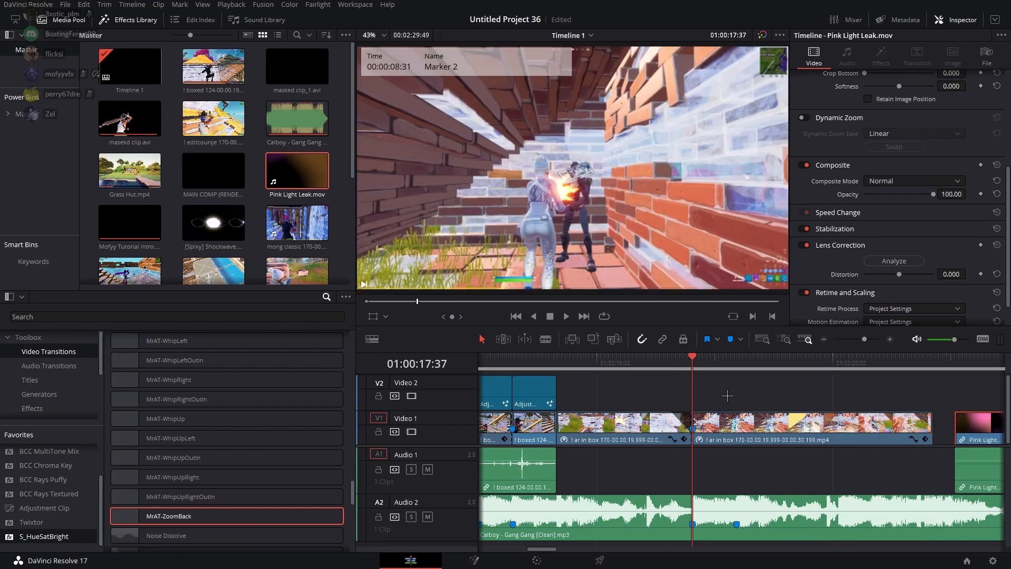
{"action": "key", "text": "ctrl+shift+z"}
{"action": "key", "text": "ctrl+shift+z"}
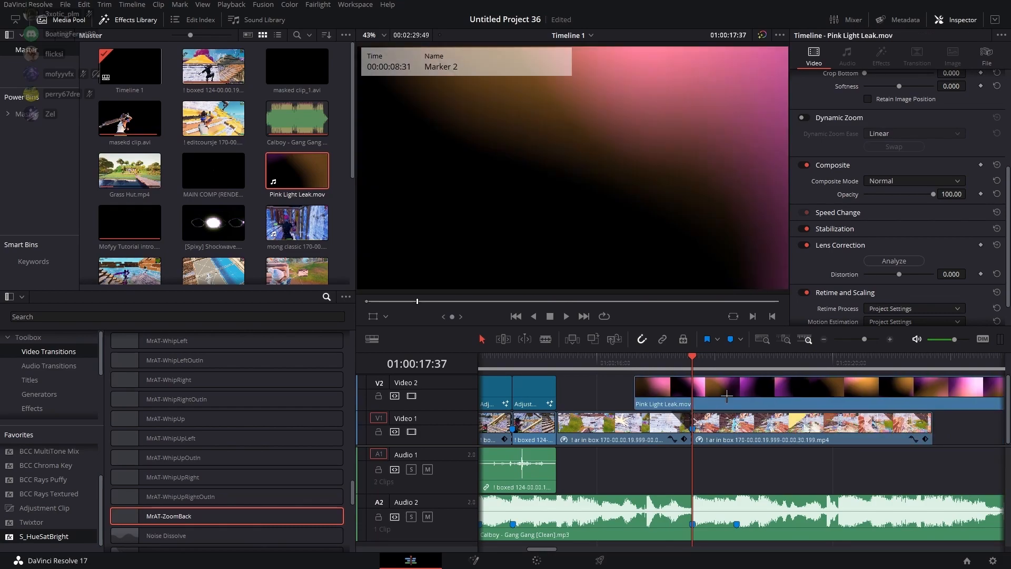
Split the Pink Light Leak clip at the 01:00:17:37 marker and delete the part after it
{"action": "key", "text": "ctrl+b"}
{"action": "left_click", "coordinate": [756, 397]}
{"action": "key", "text": "BackSpace"}
Play the light leak from its start and trim its beginning to about 01:00:16:48
{"action": "key", "text": "Up"}
{"action": "key", "text": "space"}
{"action": "key", "text": "space"}
{"action": "left_click_drag", "start_coordinate": [636, 399], "coordinate": [647, 399]}
Set the light leak's Composite Mode to Add and Opacity to 36.64, and play the section
{"action": "left_click", "coordinate": [914, 181]}
{"action": "left_click", "coordinate": [896, 204]}
{"action": "left_click_drag", "start_coordinate": [941, 195], "coordinate": [898, 198]}
{"action": "left_click", "coordinate": [644, 362]}
{"action": "key", "text": "space"}
{"action": "key", "text": "space"}
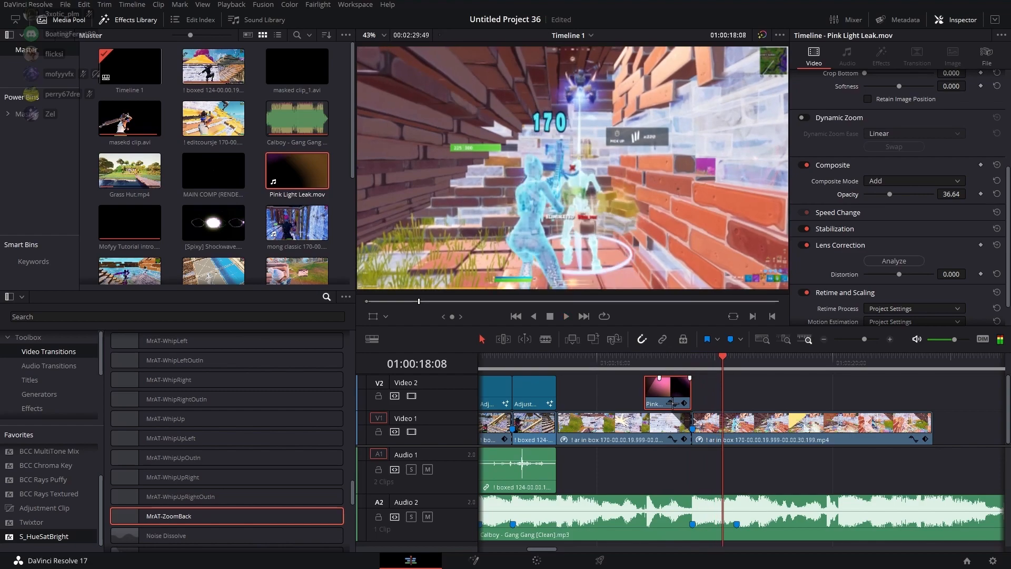
Change the Pink Light Leak clip's speed to 155%
{"action": "right_click", "coordinate": [667, 399]}
{"action": "left_click", "coordinate": [706, 351]}
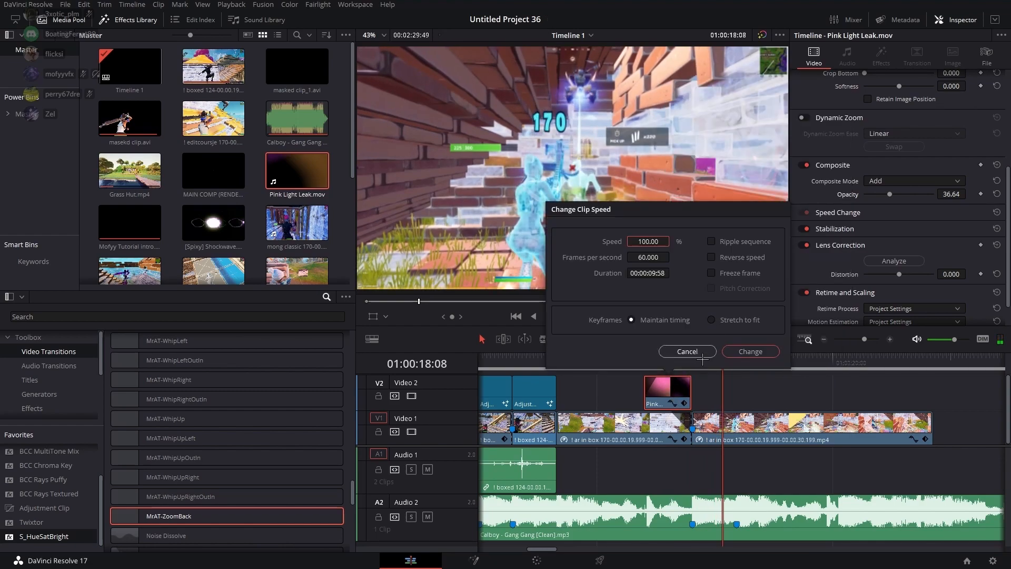
{"action": "left_click", "coordinate": [704, 357]}
{"action": "right_click", "coordinate": [680, 399]}
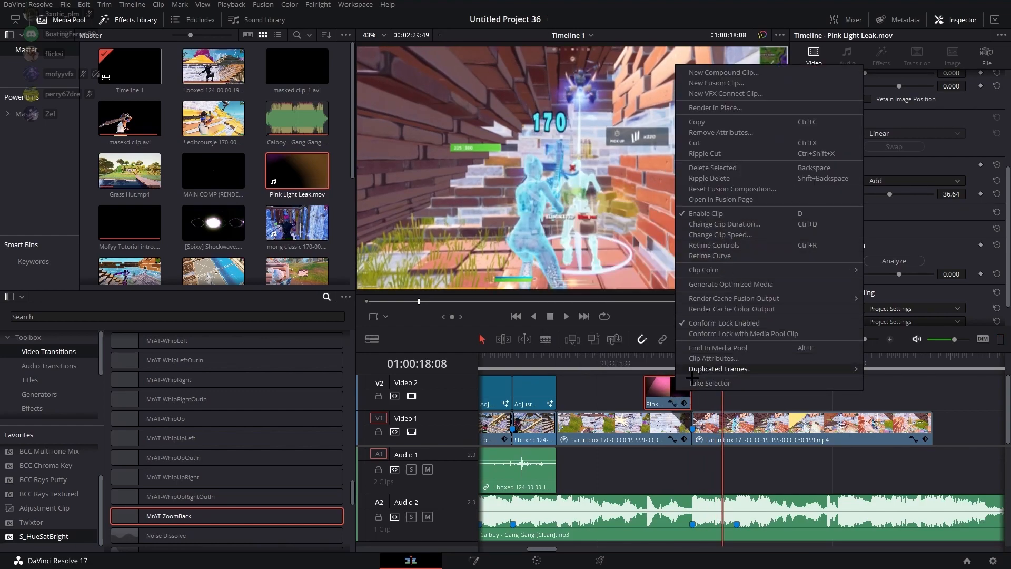
{"action": "left_click", "coordinate": [716, 235]}
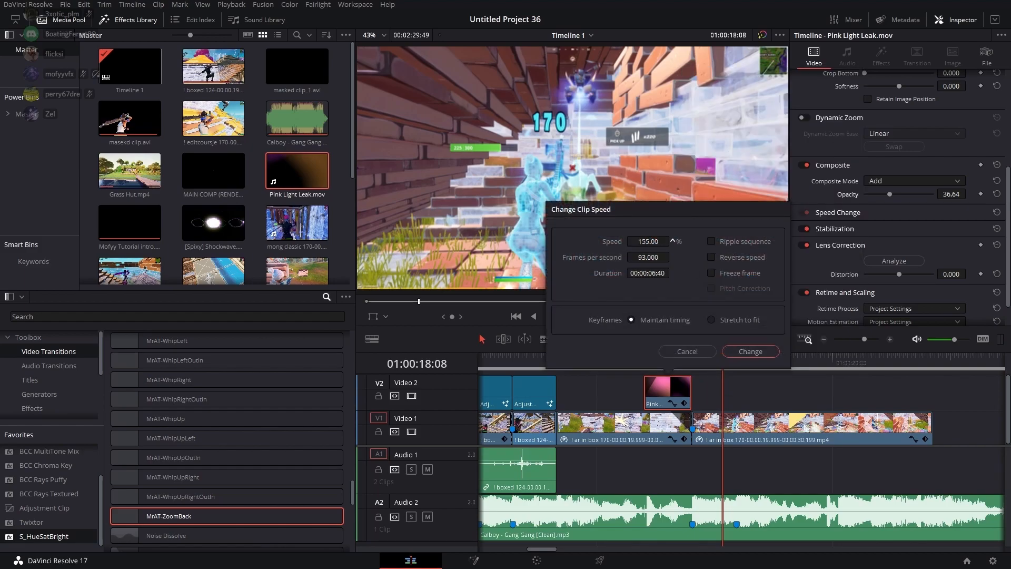
{"action": "left_click", "coordinate": [756, 355]}
Play the section with the sped-up light leak over the ar in box clip
{"action": "left_click", "coordinate": [633, 366]}
{"action": "key", "text": "space"}
{"action": "key", "text": "space"}
{"action": "key", "text": "space"}
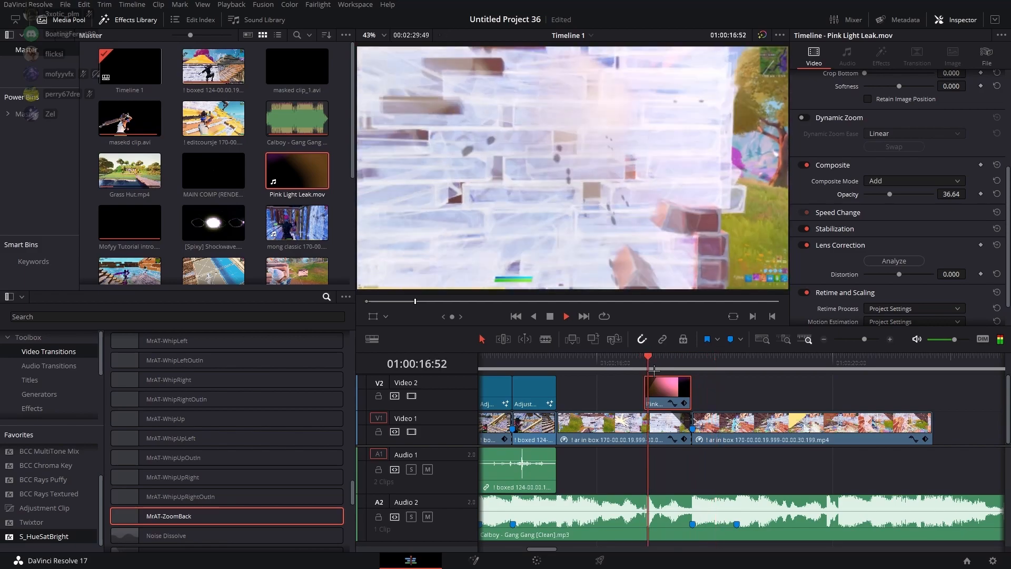
{"action": "key", "text": "space"}
{"action": "key", "text": "space"}
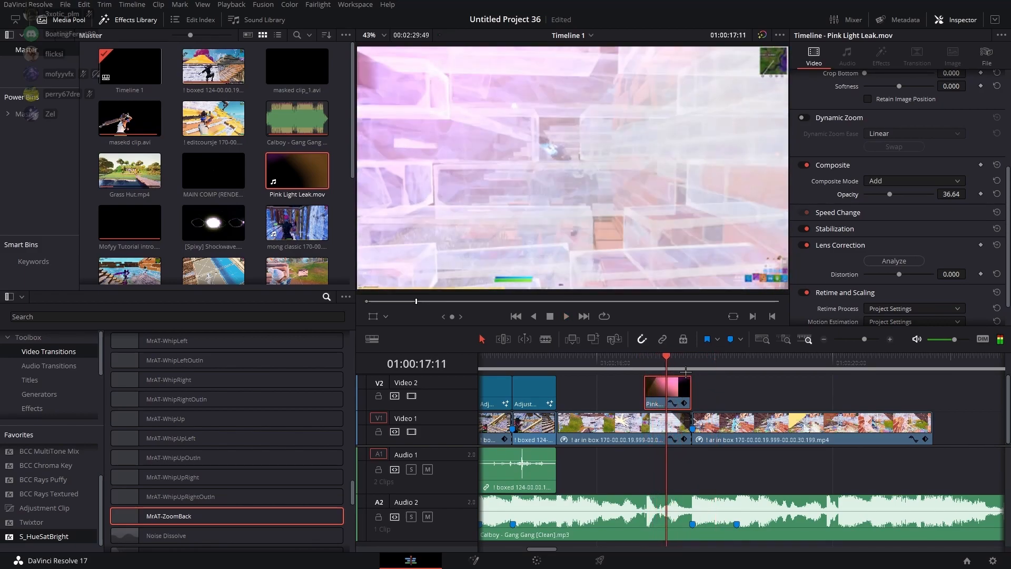
Split the first ar in box section on Video 1 at 01:00:16:48, where the light leak begins
{"action": "key", "text": "space"}
{"action": "left_click", "coordinate": [644, 423]}
{"action": "key", "text": "ctrl+b"}
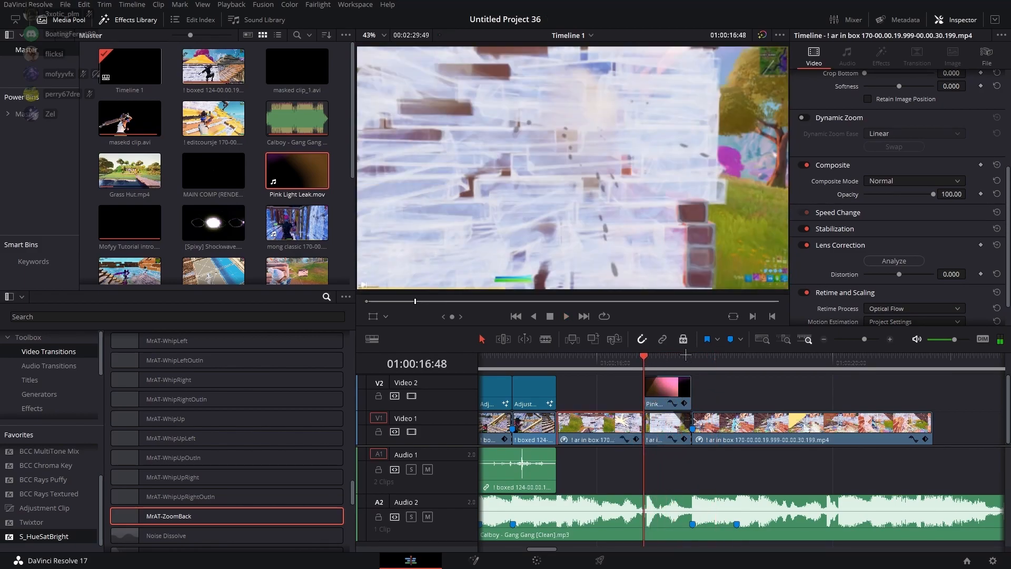
Open the short ar in box section under the light leak in the Color page and apply BCC Temporal Blur to its node
{"action": "left_click_drag", "start_coordinate": [682, 358], "coordinate": [666, 367]}
{"action": "right_click", "coordinate": [655, 429]}
{"action": "left_click", "coordinate": [665, 430]}
{"action": "right_click", "coordinate": [667, 428]}
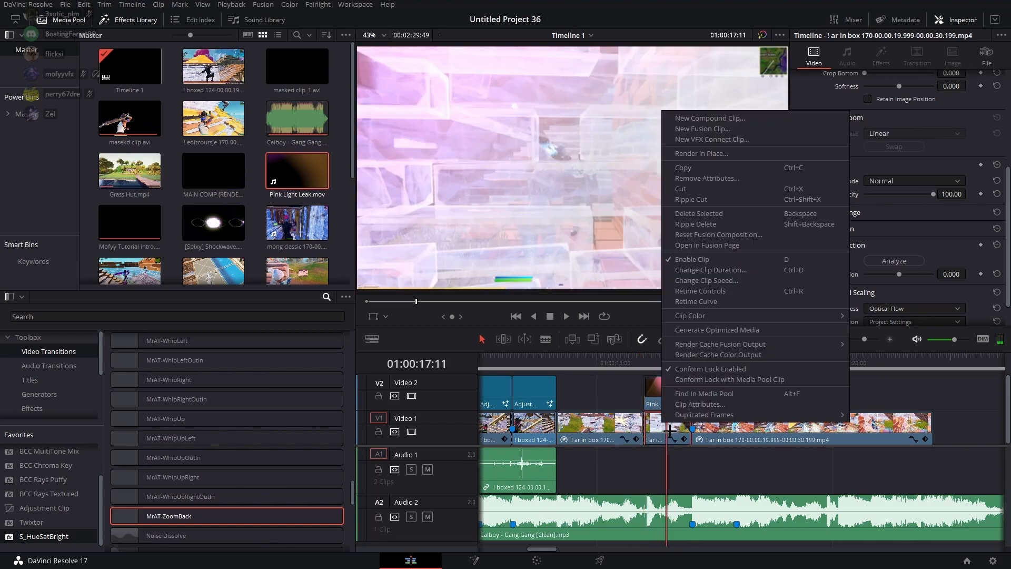
{"action": "left_click", "coordinate": [726, 249]}
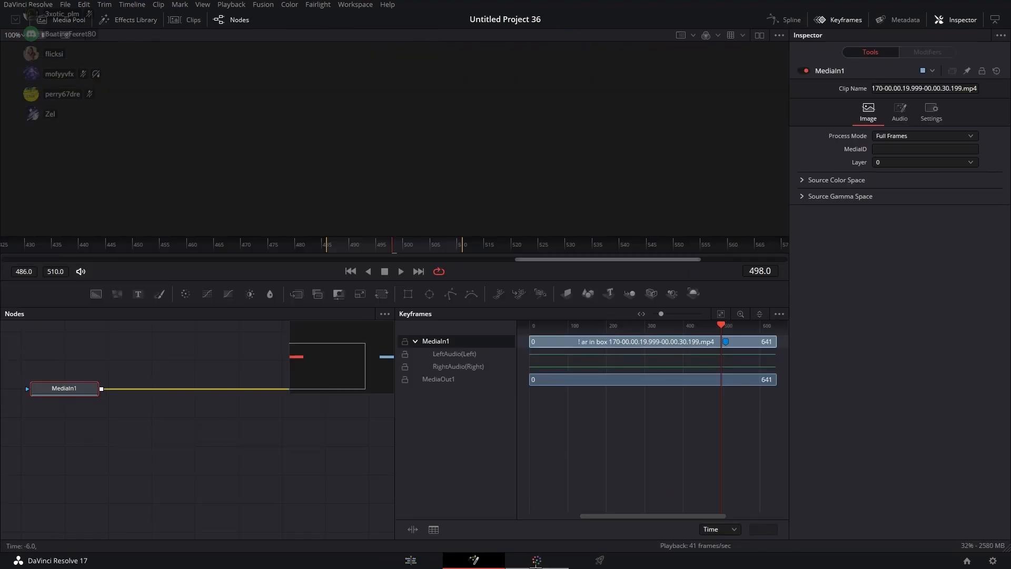
{"action": "left_click", "coordinate": [536, 563]}
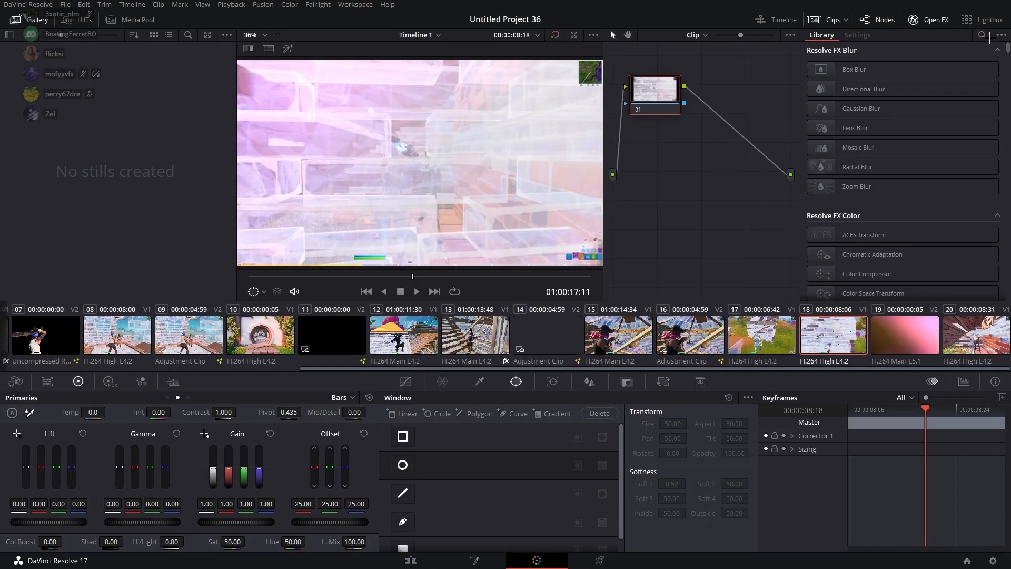
{"action": "left_click", "coordinate": [987, 37]}
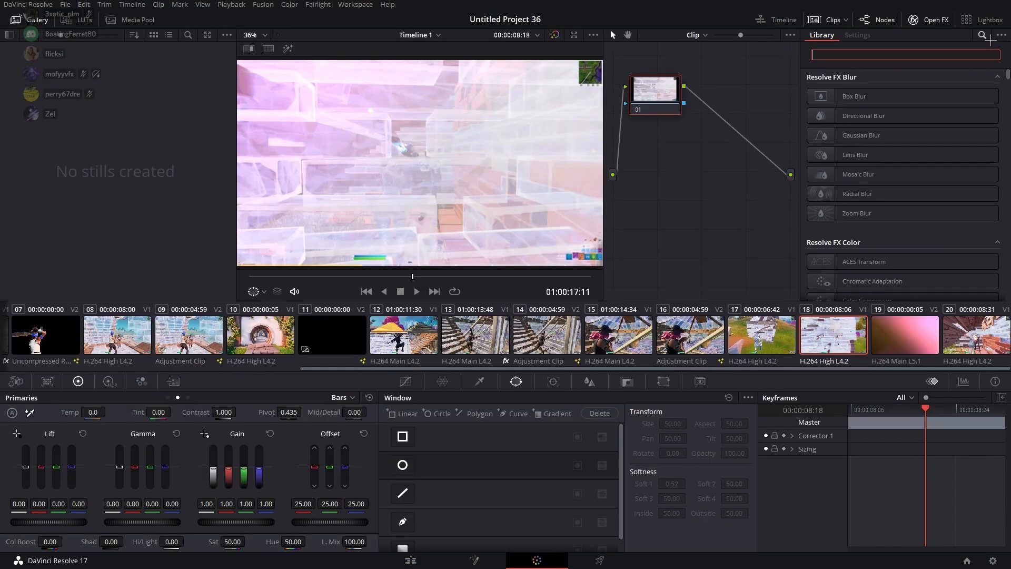
{"action": "type", "text": "TEMPOR"}
{"action": "left_click_drag", "start_coordinate": [869, 96], "coordinate": [772, 107]}
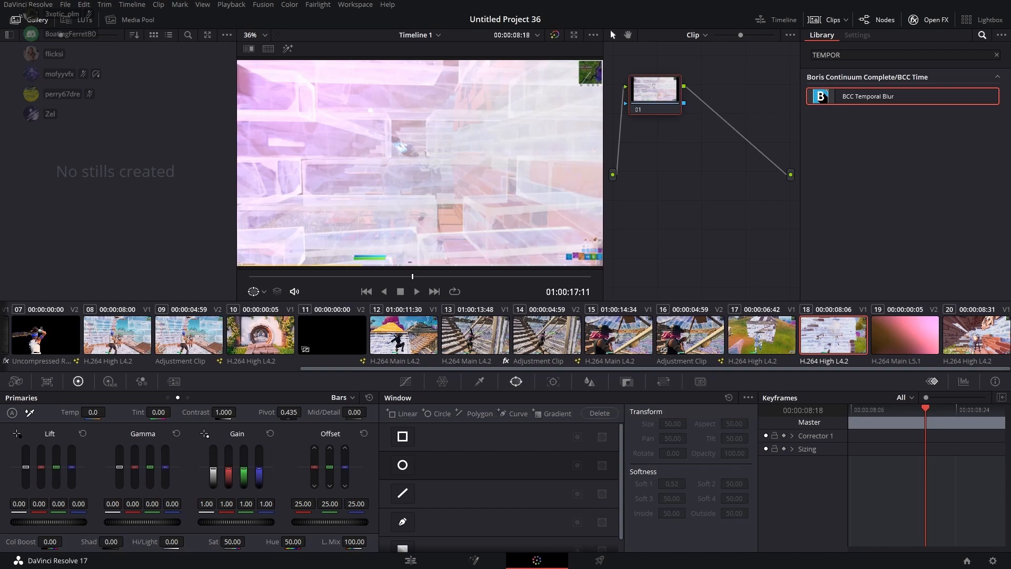
Keyframe the Temporal Blur's Amount (Frames) from 0 at the section's start to 4.95 at its end
{"action": "key", "text": "Up"}
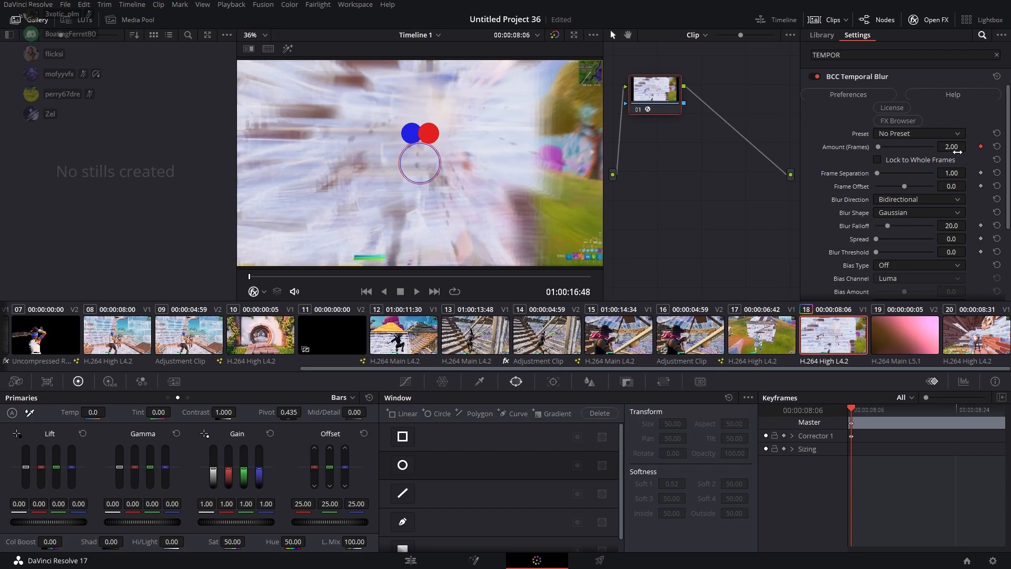
{"action": "left_click_drag", "start_coordinate": [878, 146], "coordinate": [858, 164]}
{"action": "left_click_drag", "start_coordinate": [860, 412], "coordinate": [999, 411]}
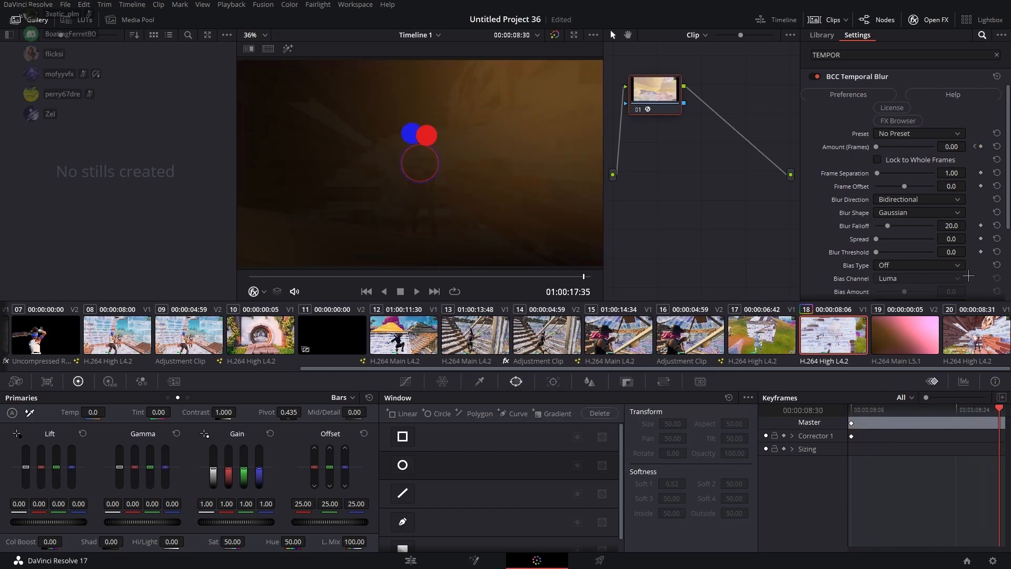
{"action": "left_click", "coordinate": [981, 146]}
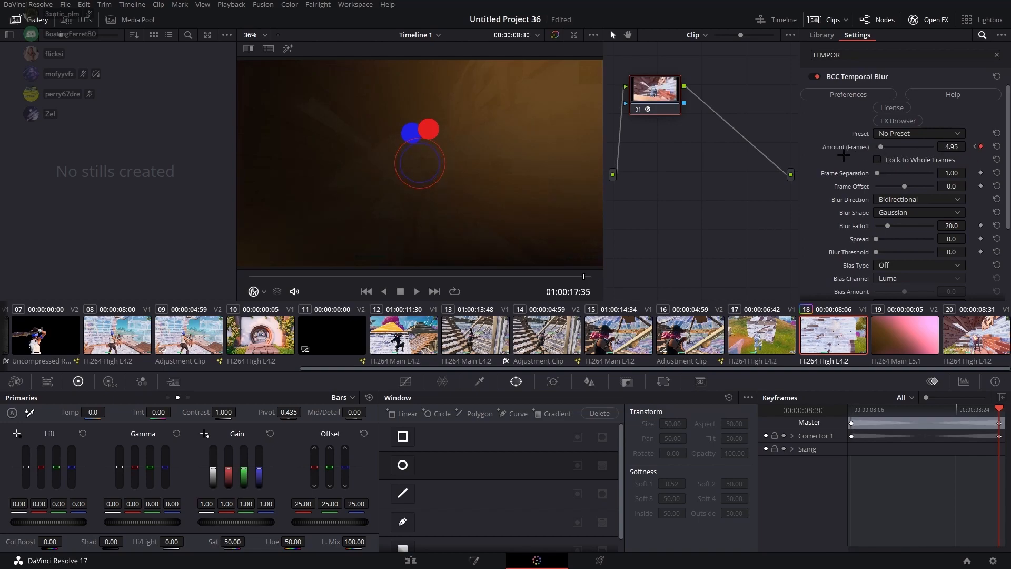
{"action": "left_click_drag", "start_coordinate": [852, 414], "coordinate": [999, 402]}
Return to the Edit page and play the blurred ar in box section from its start
{"action": "left_click", "coordinate": [477, 561]}
{"action": "left_click", "coordinate": [413, 561]}
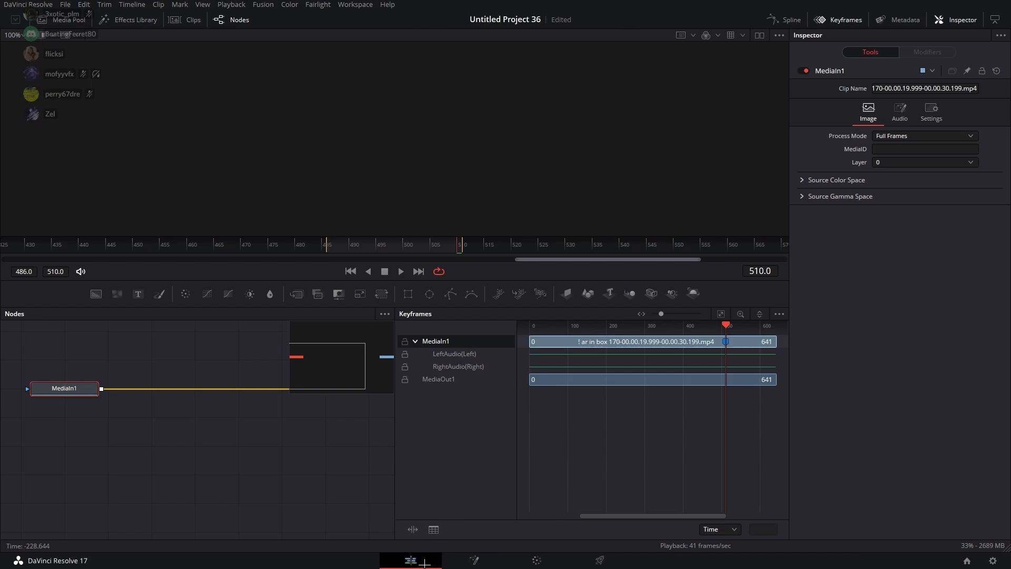
{"action": "right_click", "coordinate": [668, 428]}
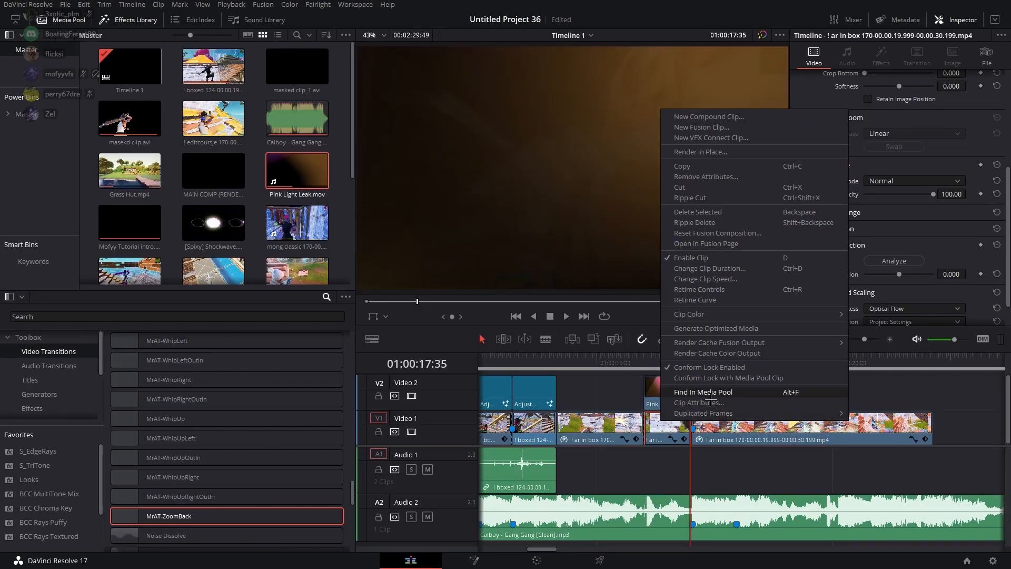
{"action": "left_click", "coordinate": [730, 361]}
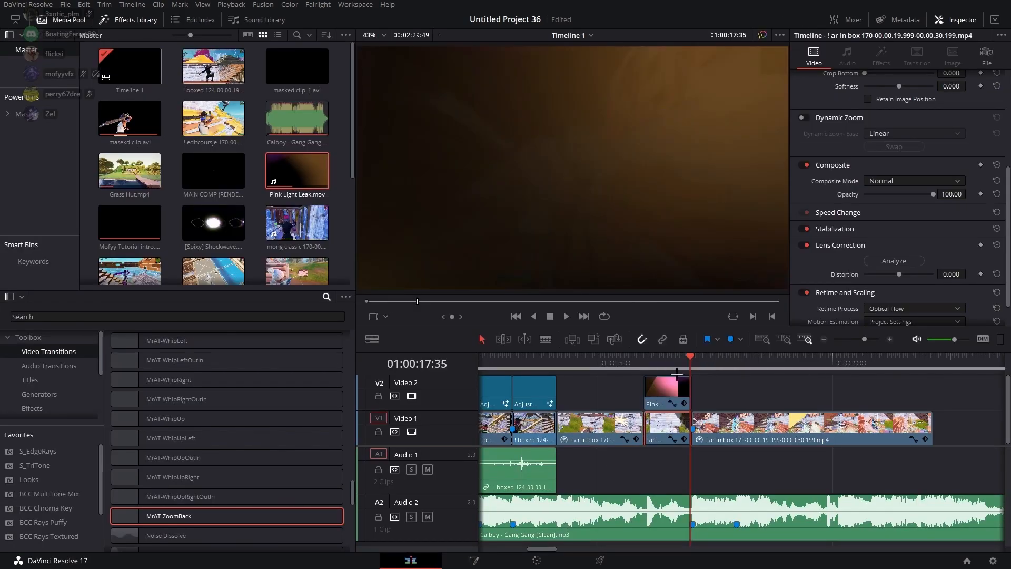
{"action": "left_click", "coordinate": [644, 365]}
{"action": "key", "text": "space"}
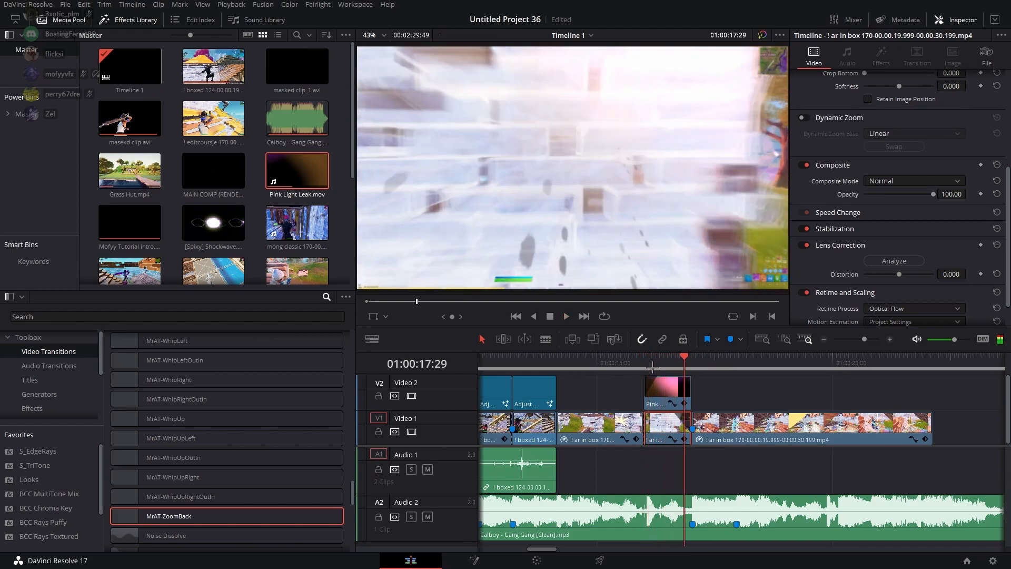
{"action": "key", "text": "space"}
{"action": "left_click", "coordinate": [644, 365]}
{"action": "key", "text": "space"}
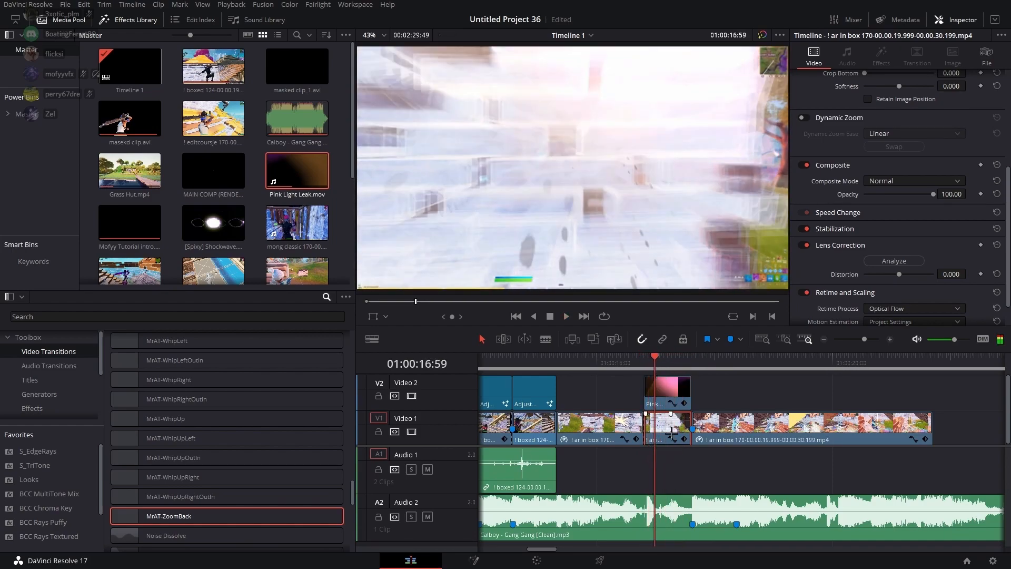
Render the blurred ar in box section in place, saving it to the prerenders folder
{"action": "right_click", "coordinate": [672, 431]}
{"action": "left_click", "coordinate": [871, 361]}
{"action": "right_click", "coordinate": [662, 422]}
{"action": "left_click", "coordinate": [702, 153]}
{"action": "left_click", "coordinate": [561, 316]}
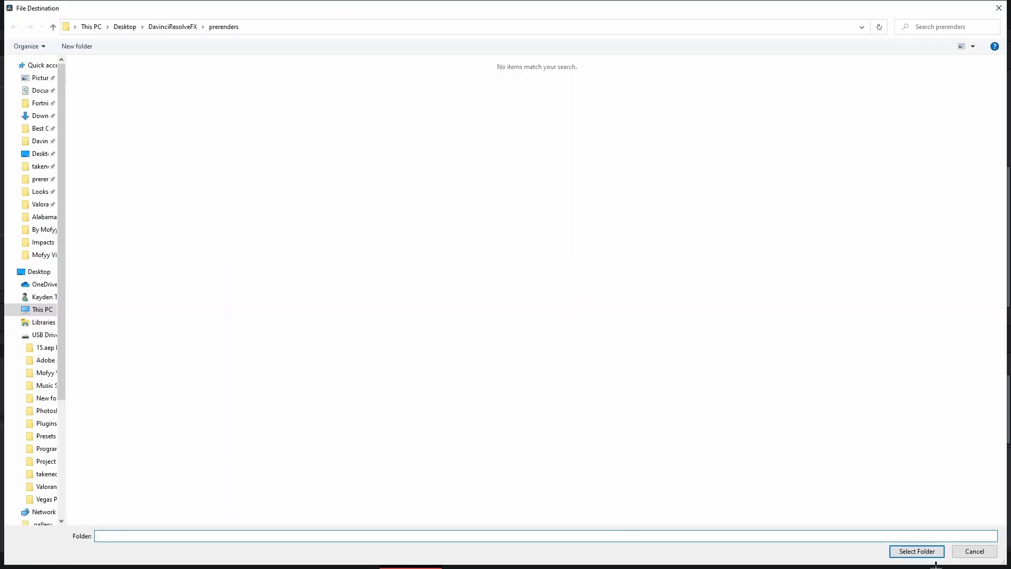
{"action": "left_click", "coordinate": [917, 551]}
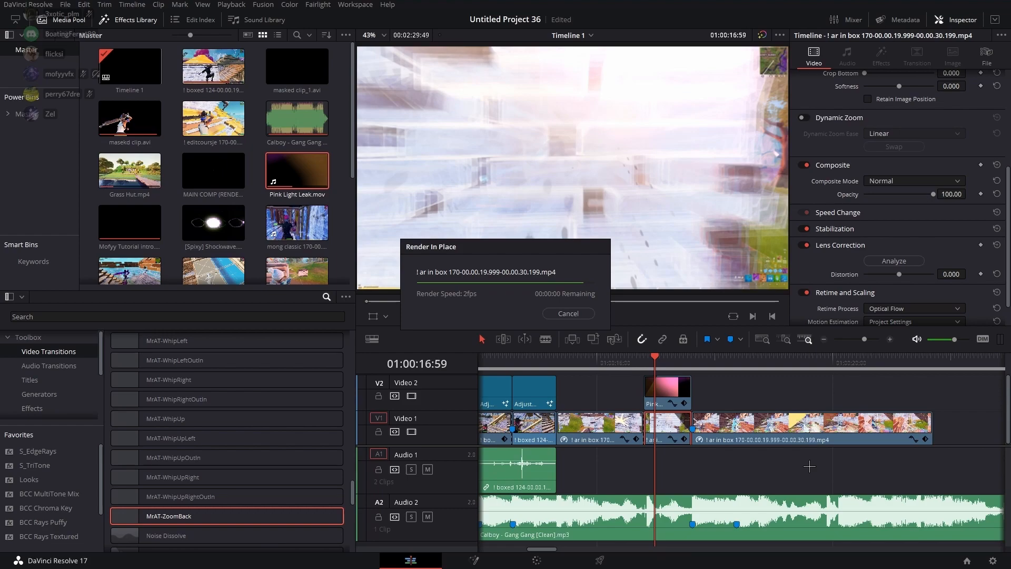
Play the rendered section and replay it from the start of the ar in box clip
{"action": "left_click", "coordinate": [643, 364]}
{"action": "key", "text": "space"}
{"action": "left_click", "coordinate": [574, 364]}
{"action": "key", "text": "space"}
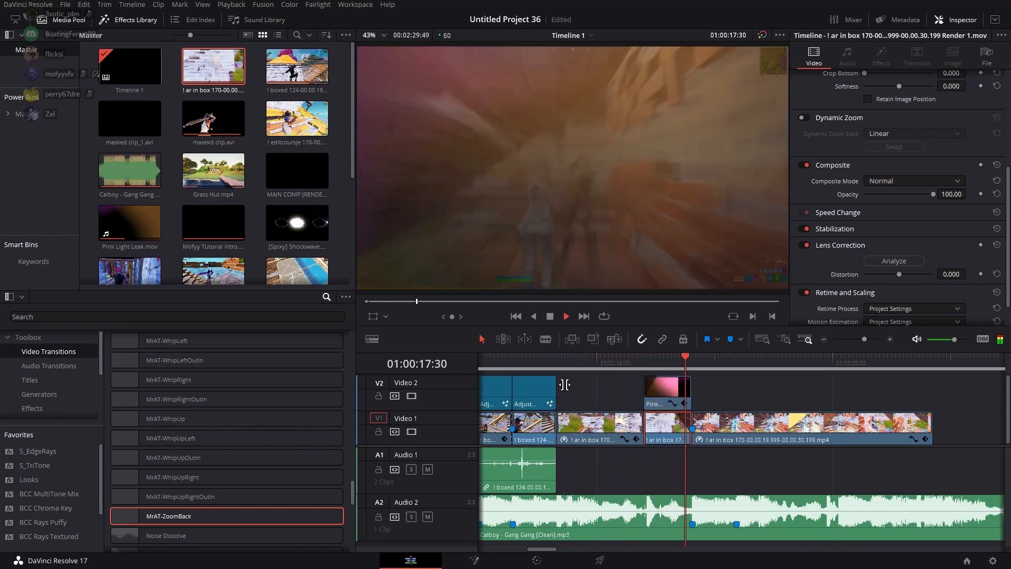
{"action": "key", "text": "space"}
Add the MrAT-ZoomBack transition to the start of the first ar in box section and play it
{"action": "left_click_drag", "start_coordinate": [181, 521], "coordinate": [601, 429]}
{"action": "left_click", "coordinate": [556, 363]}
{"action": "key", "text": "space"}
{"action": "key", "text": "space"}
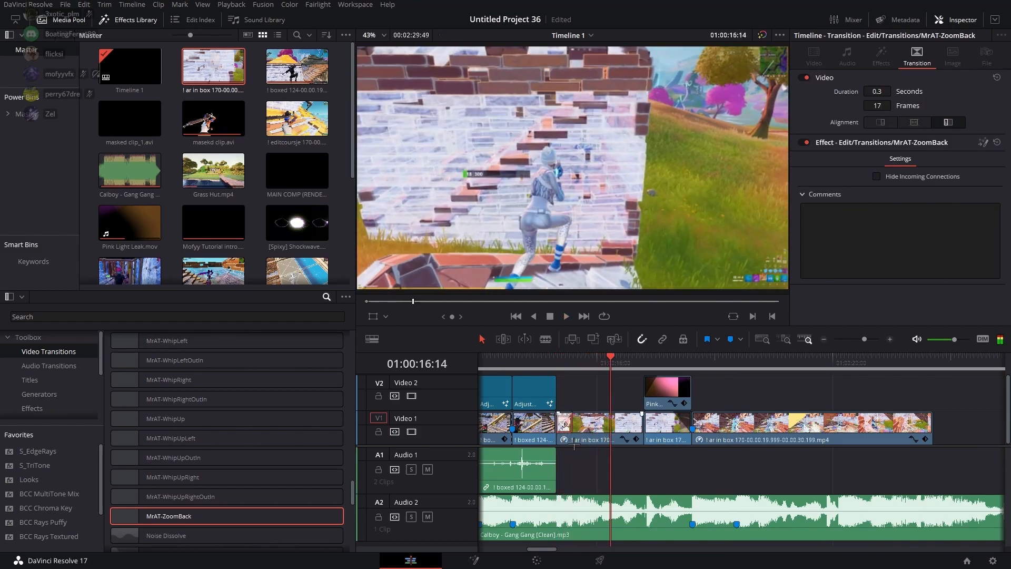
Shorten the MrAT-ZoomBack transition to 8 frames and play the section again
{"action": "left_click_drag", "start_coordinate": [578, 432], "coordinate": [569, 432]}
{"action": "left_click", "coordinate": [557, 363]}
{"action": "key", "text": "space"}
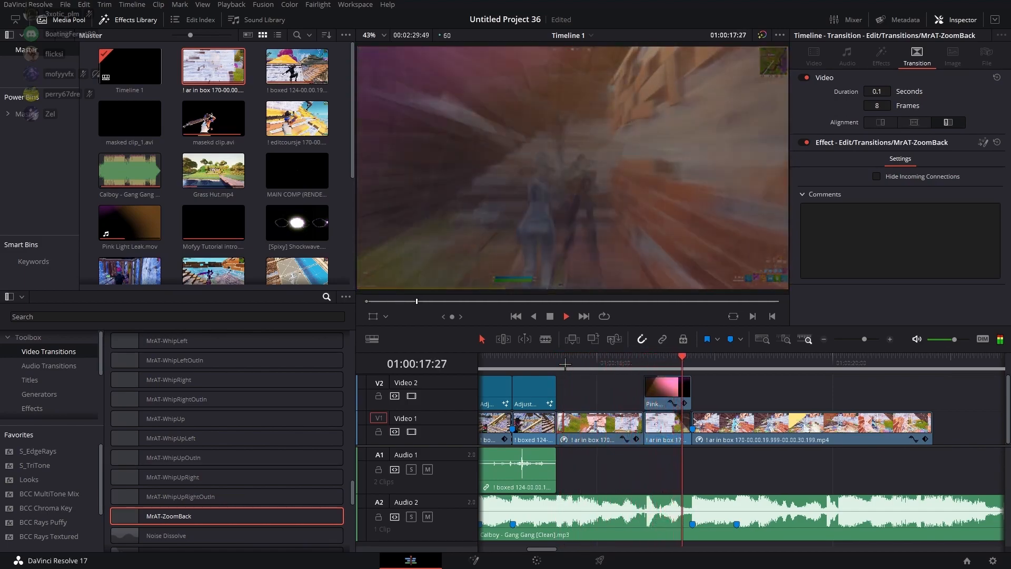
{"action": "key", "text": "space"}
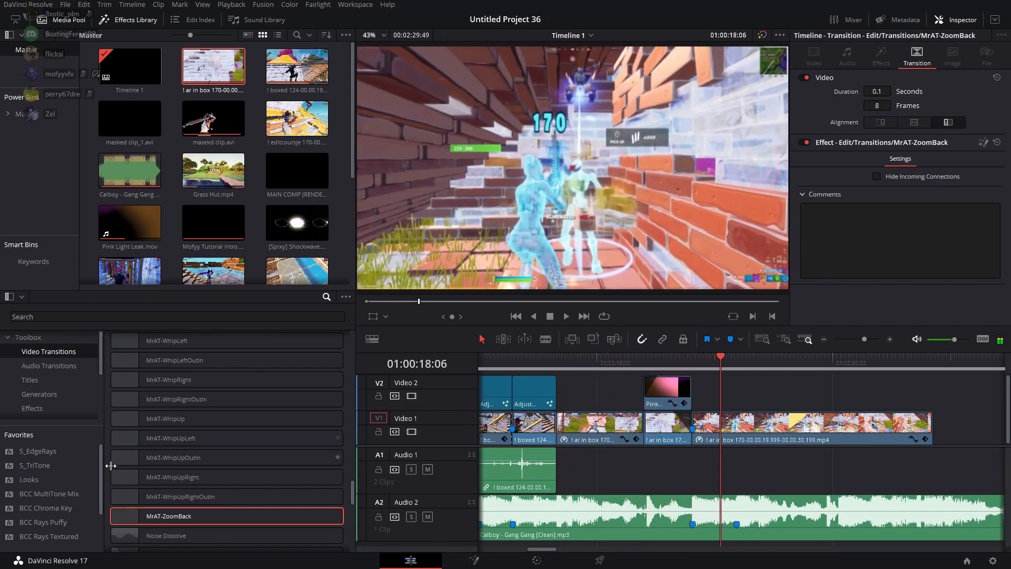
Add an Adjustment Clip on Video 2 above the ar in box section starting at 01:00:17:37
{"action": "scroll", "coordinate": [47, 377], "scroll_direction": "down", "scroll_amount": 3}
{"action": "scroll", "coordinate": [39, 510], "scroll_direction": "down", "scroll_amount": 3}
{"action": "left_click_drag", "start_coordinate": [40, 509], "coordinate": [677, 429]}
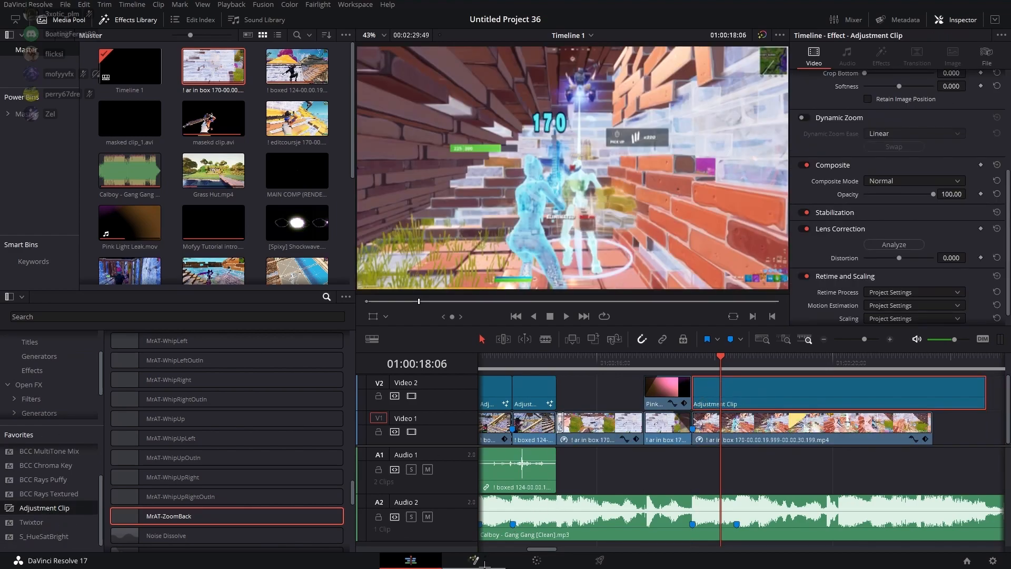
Open the adjustment clip in the Fusion page and bring in the S_Flicker and two S_Shake effect nodes
{"action": "left_click", "coordinate": [475, 561]}
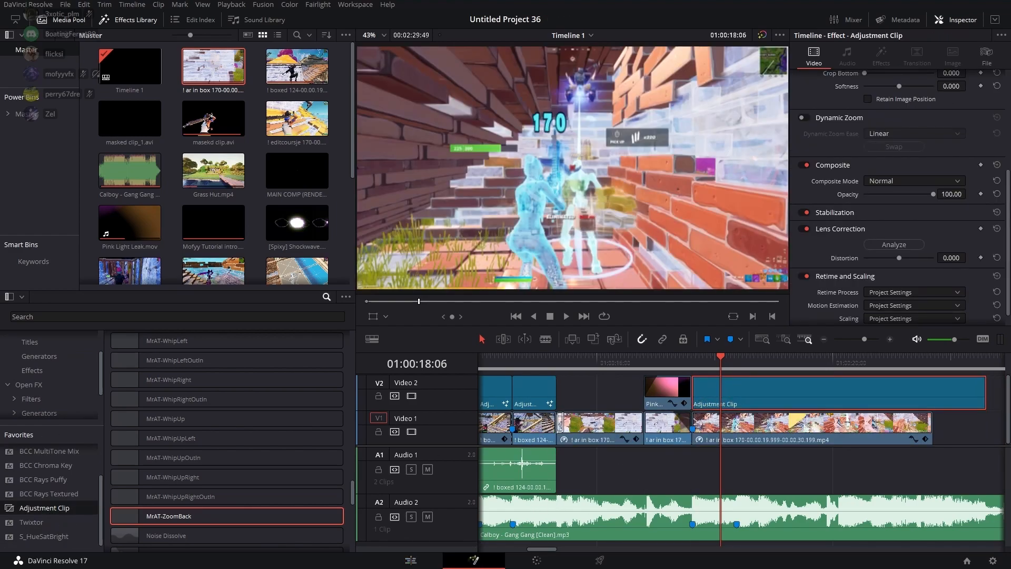
{"action": "key", "text": "super"}
{"action": "left_click", "coordinate": [396, 561]}
{"action": "left_click_drag", "start_coordinate": [568, 282], "coordinate": [364, 385]}
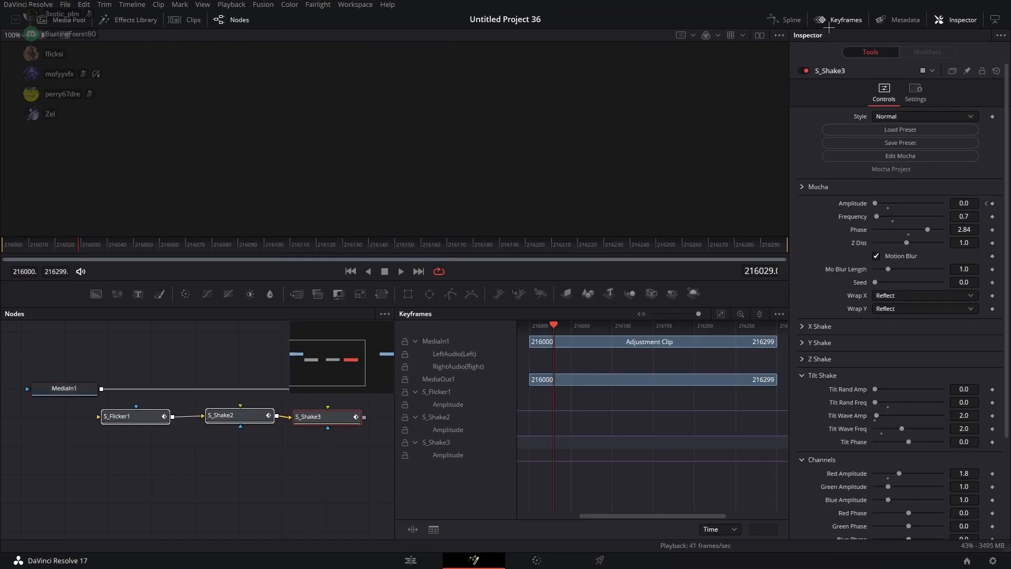
Wire the S_Flicker and two S_Shake nodes between MediaIn1 and MediaOut1 and display MediaOut1 in the viewer
{"action": "left_click", "coordinate": [845, 21]}
{"action": "left_click_drag", "start_coordinate": [303, 424], "coordinate": [401, 419]}
{"action": "left_click_drag", "start_coordinate": [457, 393], "coordinate": [203, 430]}
{"action": "left_click_drag", "start_coordinate": [468, 393], "coordinate": [477, 403]}
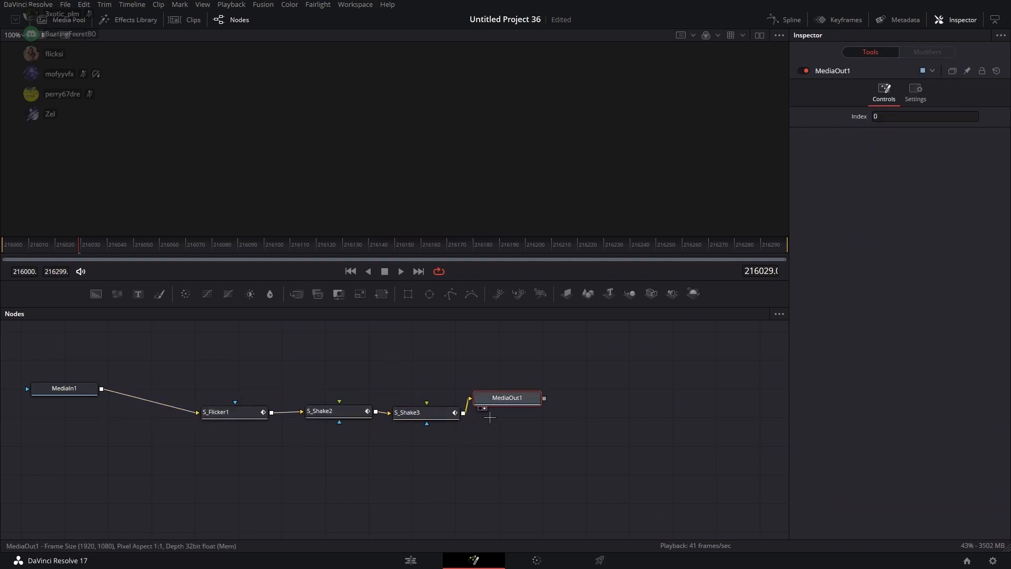
{"action": "key", "text": "1"}
{"action": "left_click", "coordinate": [412, 560]}
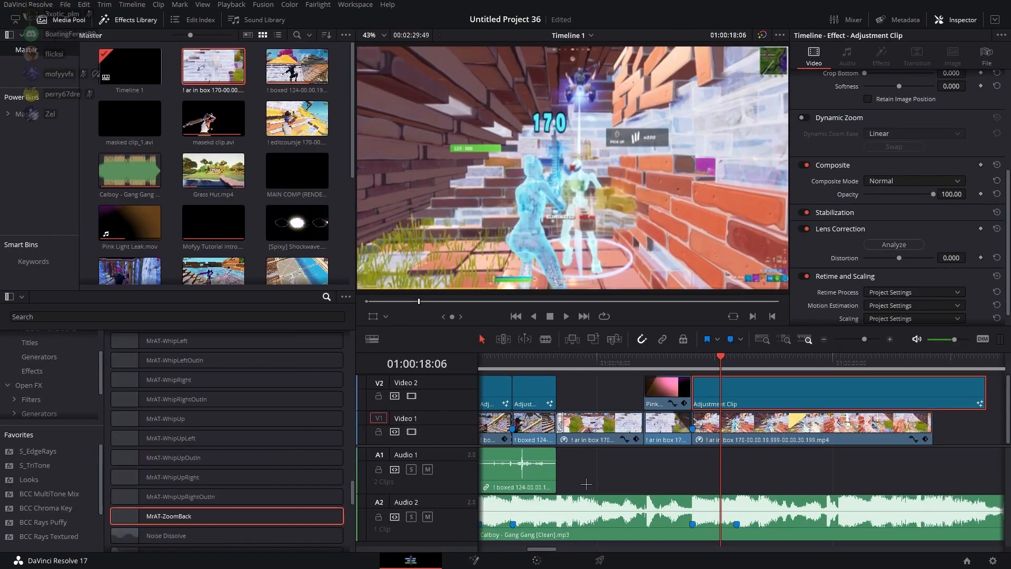
{"action": "mouse_move", "coordinate": [723, 363]}
{"action": "left_mouse_down"}
{"action": "mouse_move", "coordinate": [711, 362]}
{"action": "mouse_move", "coordinate": [725, 381]}
{"action": "left_mouse_up"}
{"action": "left_click", "coordinate": [474, 560]}
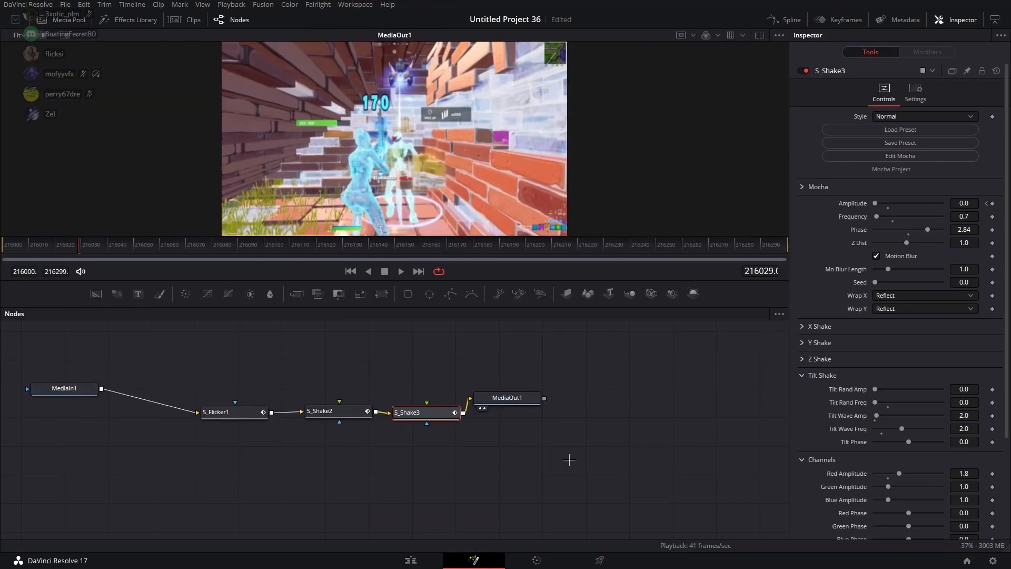
Shift the Amplitude keyframes of the S_Flicker and both S_Shake nodes to start at frame 216000, and return to the edit timeline
{"action": "left_click", "coordinate": [841, 25]}
{"action": "mouse_move", "coordinate": [594, 519]}
{"action": "left_mouse_down"}
{"action": "mouse_move", "coordinate": [527, 523]}
{"action": "mouse_move", "coordinate": [576, 517]}
{"action": "left_mouse_up"}
{"action": "scroll", "coordinate": [596, 483], "scroll_direction": "down", "scroll_amount": 8, "text": "ctrl"}
{"action": "left_click_drag", "start_coordinate": [572, 487], "coordinate": [610, 384]}
{"action": "left_click", "coordinate": [13, 250]}
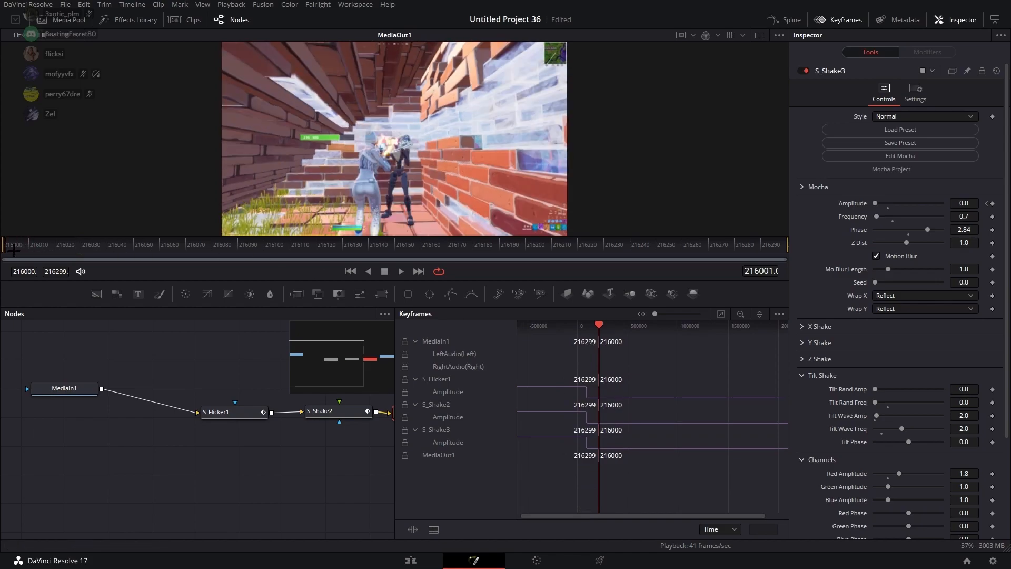
{"action": "left_click", "coordinate": [11, 253]}
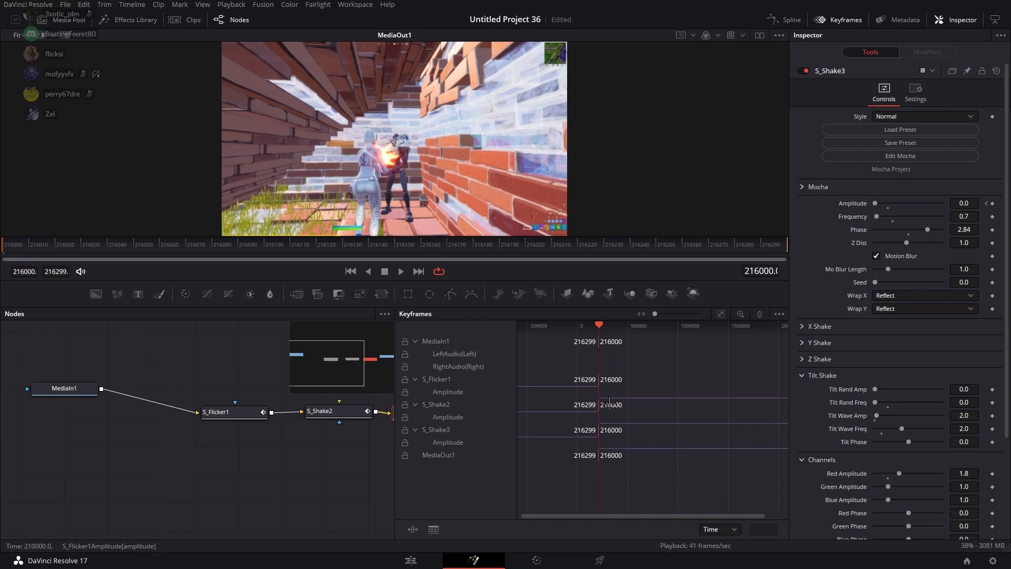
{"action": "scroll", "coordinate": [610, 403], "scroll_direction": "up", "scroll_amount": 15}
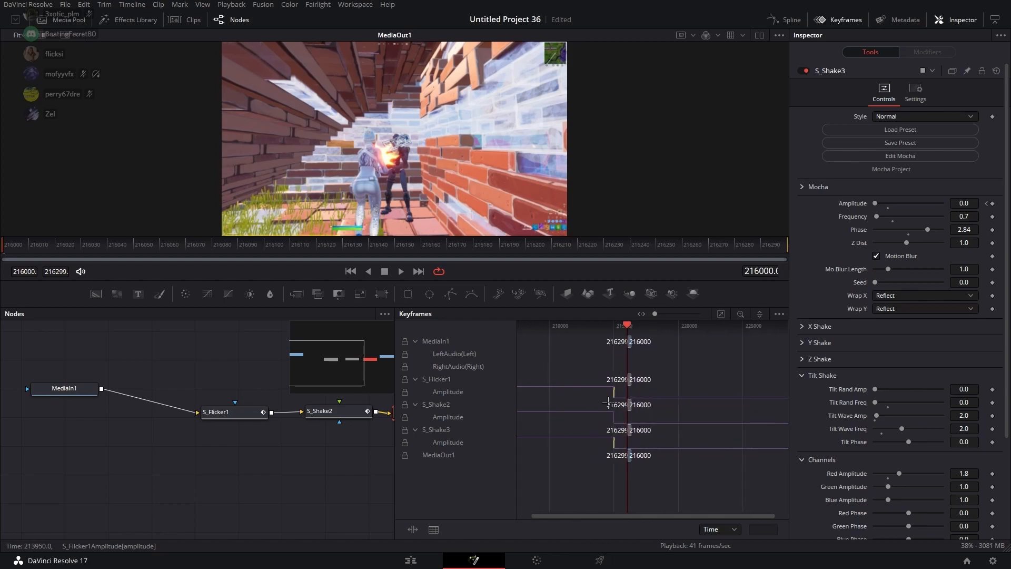
{"action": "left_click_drag", "start_coordinate": [530, 399], "coordinate": [617, 402]}
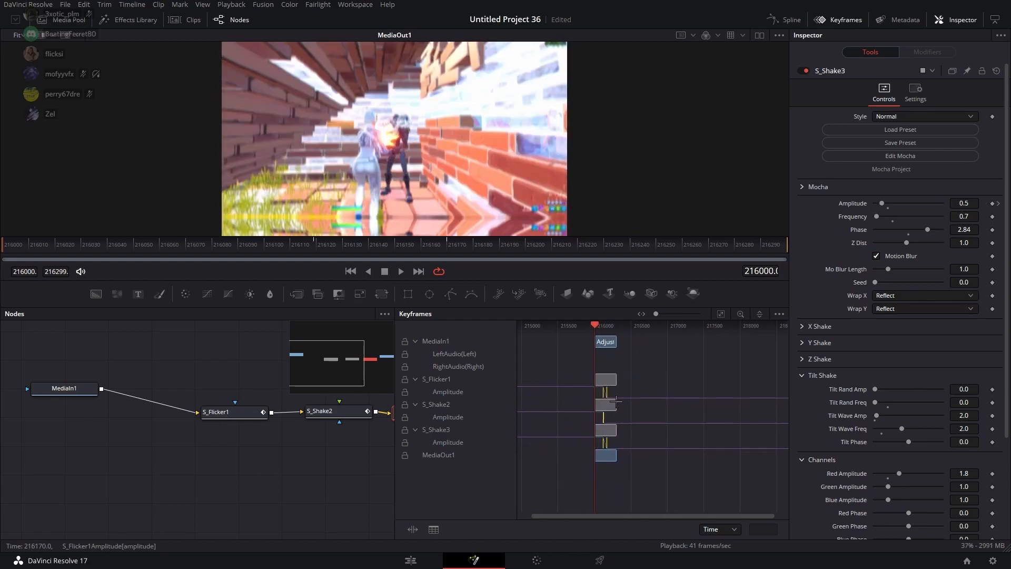
{"action": "scroll", "coordinate": [609, 405], "scroll_direction": "up", "scroll_amount": 10}
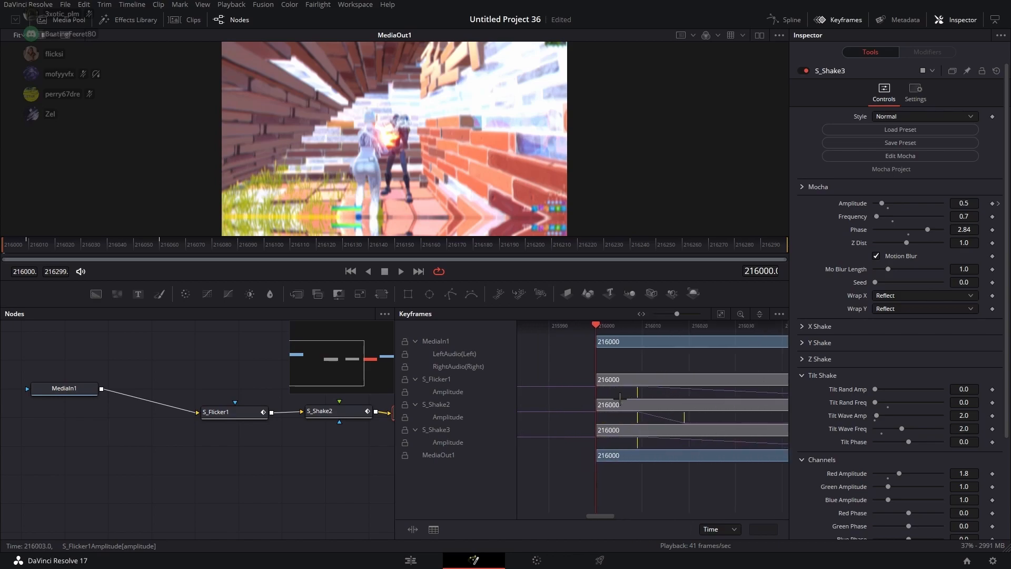
{"action": "left_click_drag", "start_coordinate": [642, 395], "coordinate": [608, 406]}
{"action": "scroll", "coordinate": [605, 407], "scroll_direction": "up", "scroll_amount": 2}
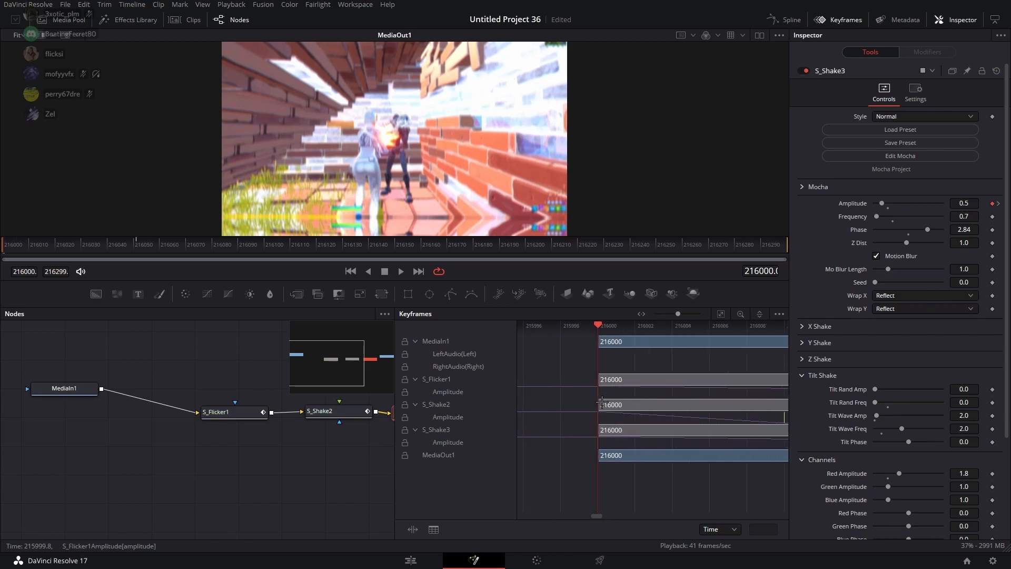
{"action": "left_click", "coordinate": [429, 564]}
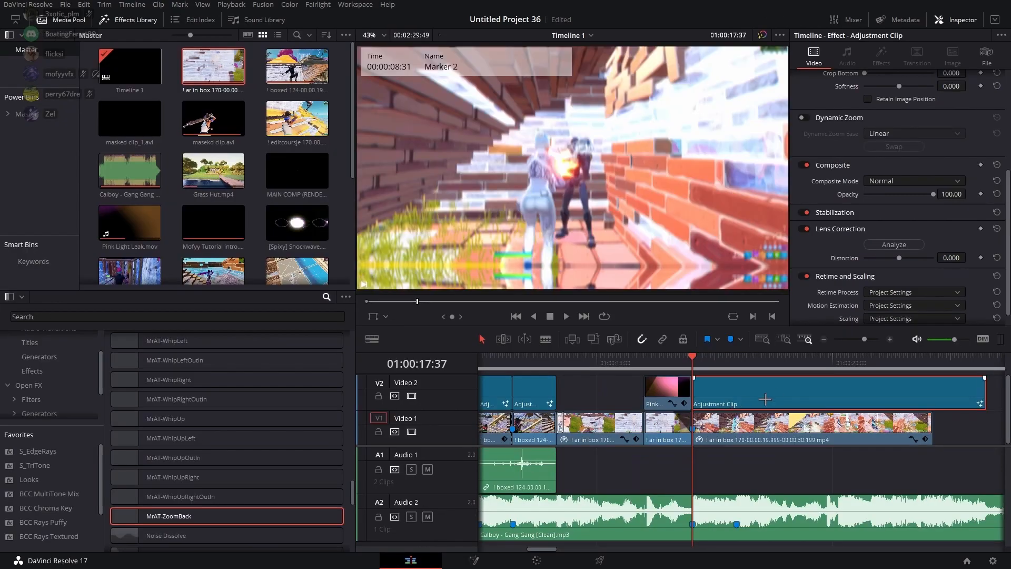
Play back the ar in box sections to review the light leak, flicker and shake on the beat
{"action": "right_click", "coordinate": [713, 395]}
{"action": "left_click", "coordinate": [769, 385]}
{"action": "key", "text": "space"}
{"action": "left_click_drag", "start_coordinate": [706, 364], "coordinate": [564, 364]}
{"action": "key", "text": "space"}
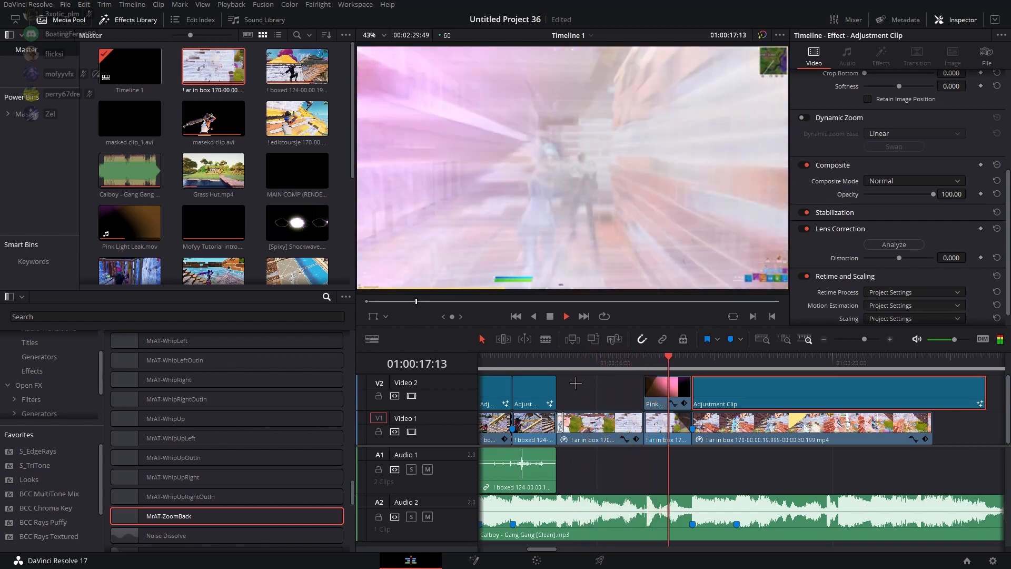
{"action": "key", "text": "space"}
{"action": "left_click_drag", "start_coordinate": [667, 363], "coordinate": [644, 373]}
{"action": "key", "text": "space"}
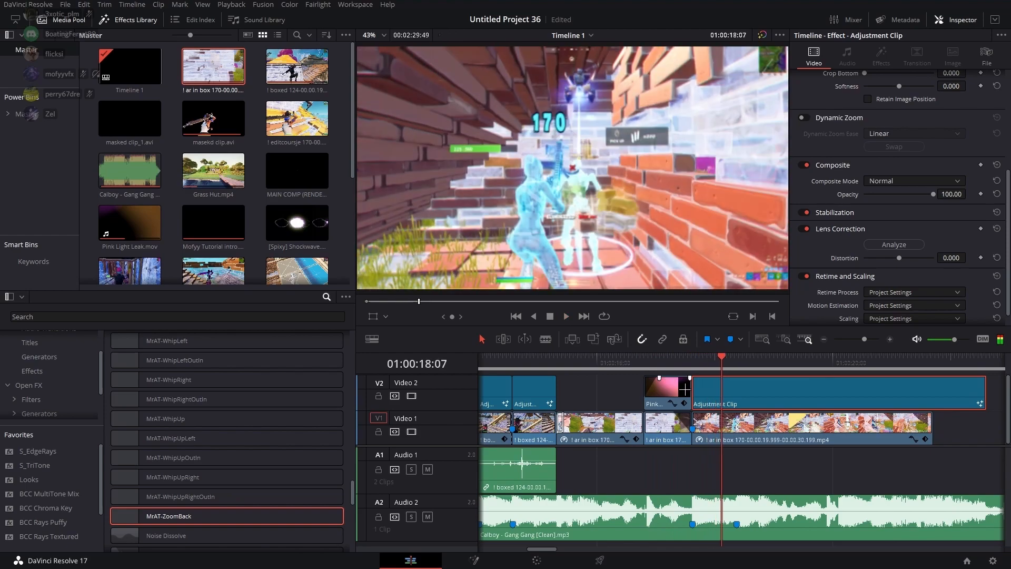
{"action": "left_click", "coordinate": [666, 389]}
{"action": "mouse_move", "coordinate": [666, 364]}
{"action": "left_mouse_down"}
{"action": "mouse_move", "coordinate": [678, 366]}
{"action": "mouse_move", "coordinate": [667, 368]}
{"action": "left_mouse_up"}
{"action": "key", "text": "space"}
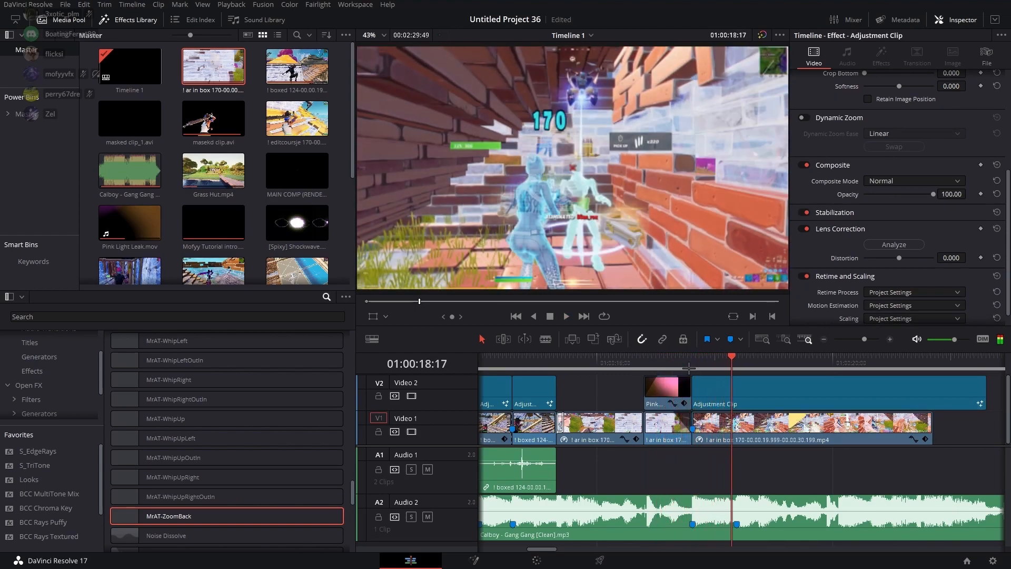
Fade out the last ar in box clip and the adjustment clip above it over roughly their final 2.4 seconds
{"action": "left_click_drag", "start_coordinate": [740, 370], "coordinate": [918, 369]}
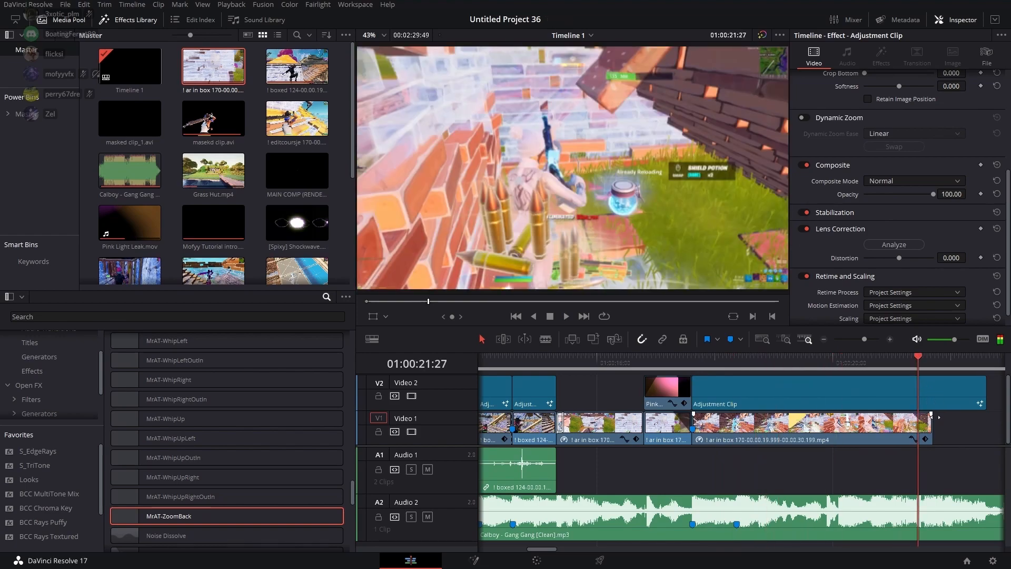
{"action": "left_click_drag", "start_coordinate": [931, 415], "coordinate": [859, 416]}
{"action": "left_click_drag", "start_coordinate": [984, 379], "coordinate": [849, 378]}
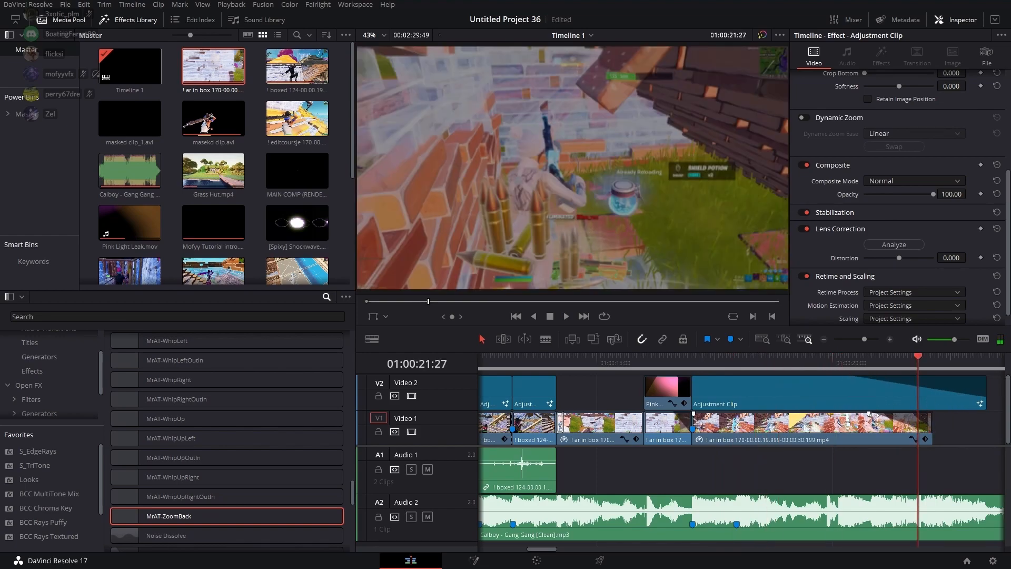
{"action": "left_click_drag", "start_coordinate": [870, 415], "coordinate": [788, 415]}
Split the Calboy - Gang Gang music on Audio 2 at 01:00:24:31 and delete the part after the cut
{"action": "left_click", "coordinate": [987, 379]}
{"action": "left_click", "coordinate": [980, 503]}
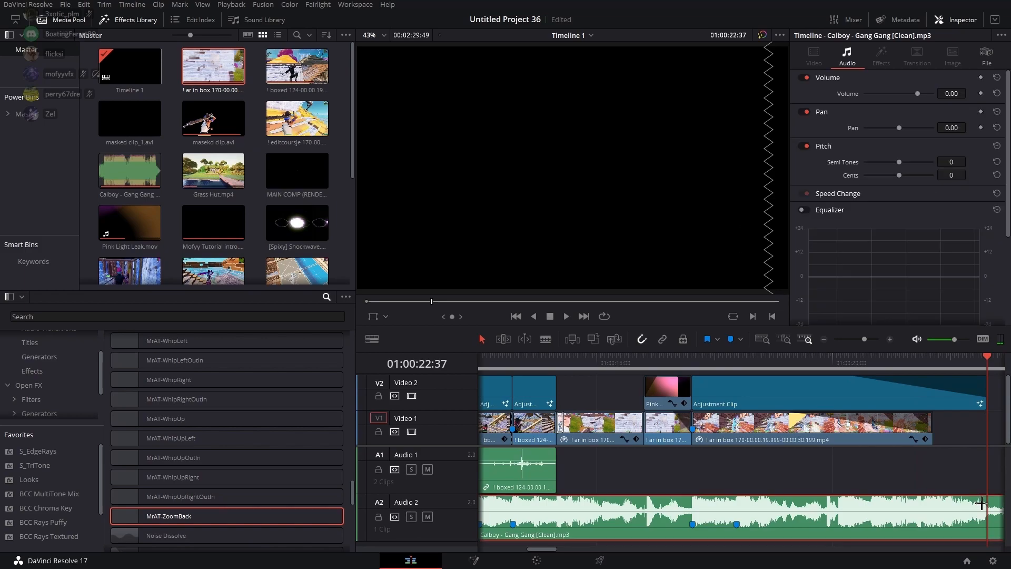
{"action": "left_click_drag", "start_coordinate": [553, 549], "coordinate": [569, 550]}
{"action": "left_click_drag", "start_coordinate": [770, 363], "coordinate": [825, 368]}
{"action": "key", "text": "ctrl+b"}
{"action": "left_click", "coordinate": [894, 507]}
{"action": "key", "text": "Delete"}
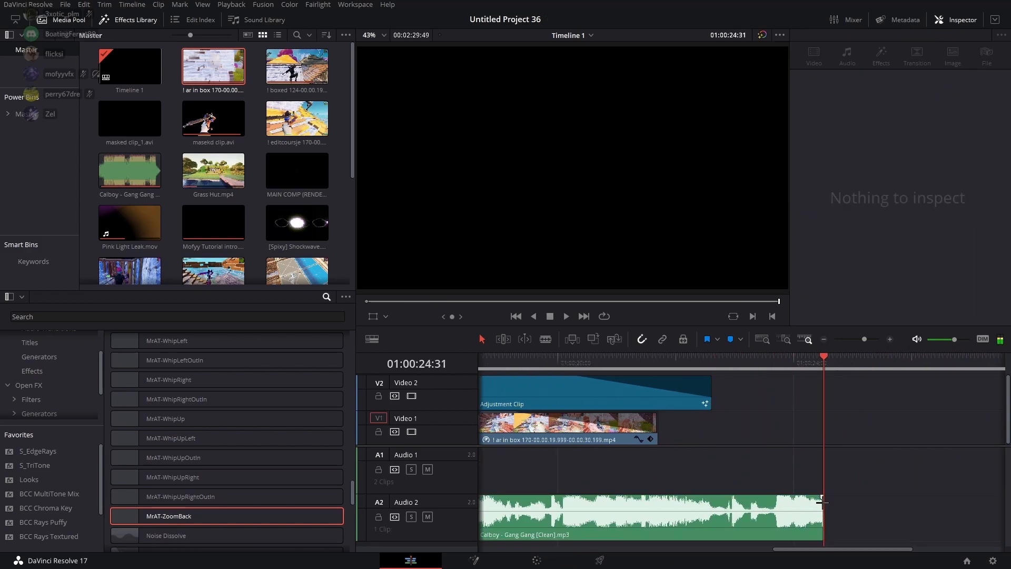
Add a fade-out of about three seconds to the end of the Calboy - Gang Gang music clip
{"action": "left_click_drag", "start_coordinate": [826, 501], "coordinate": [644, 497]}
{"action": "left_click_drag", "start_coordinate": [735, 510], "coordinate": [735, 520]}
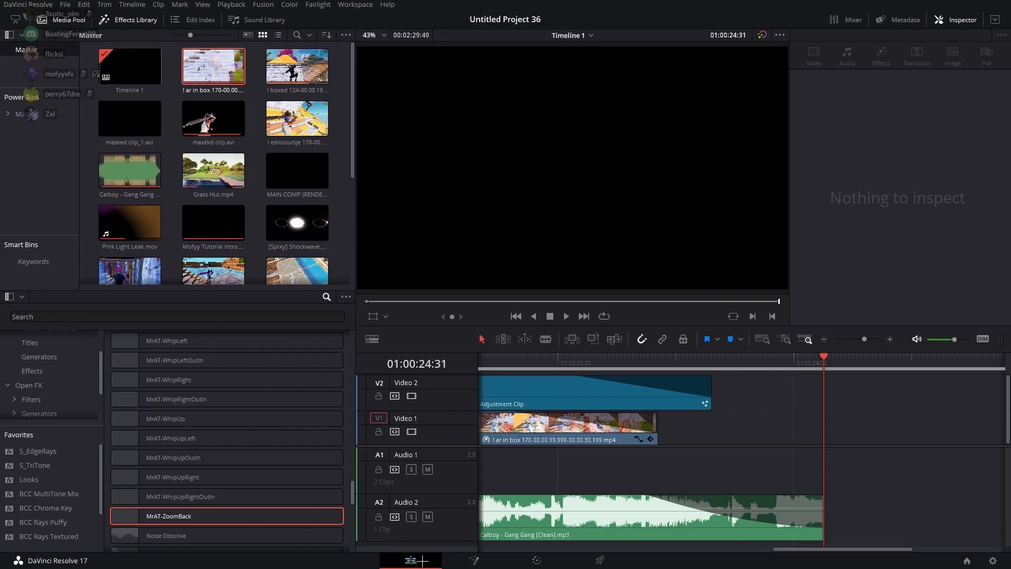
{"action": "left_click_drag", "start_coordinate": [820, 549], "coordinate": [522, 549]}
{"action": "mouse_move", "coordinate": [864, 339]}
{"action": "left_mouse_down"}
{"action": "mouse_move", "coordinate": [851, 340]}
{"action": "mouse_move", "coordinate": [861, 339]}
{"action": "left_mouse_up"}
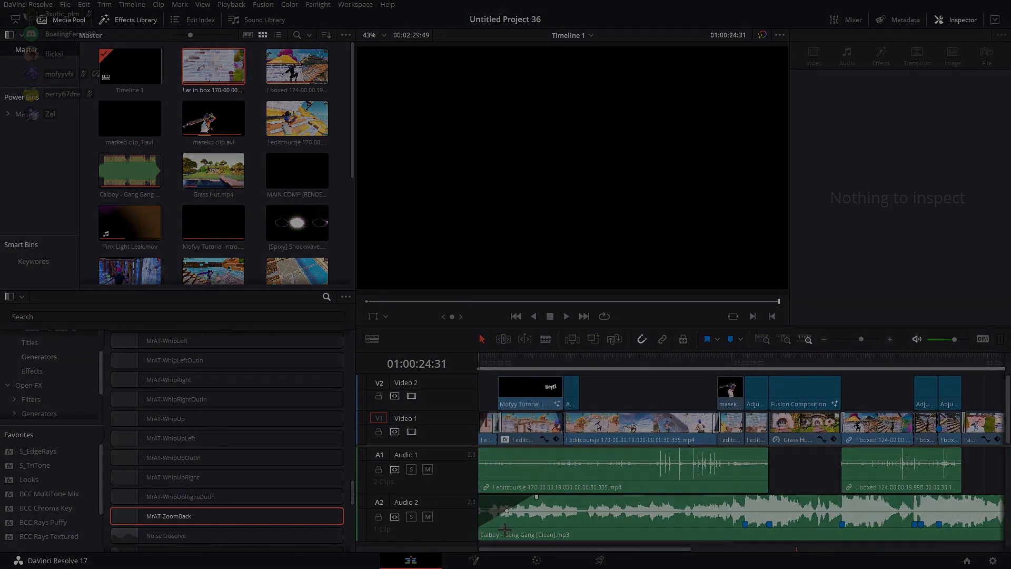